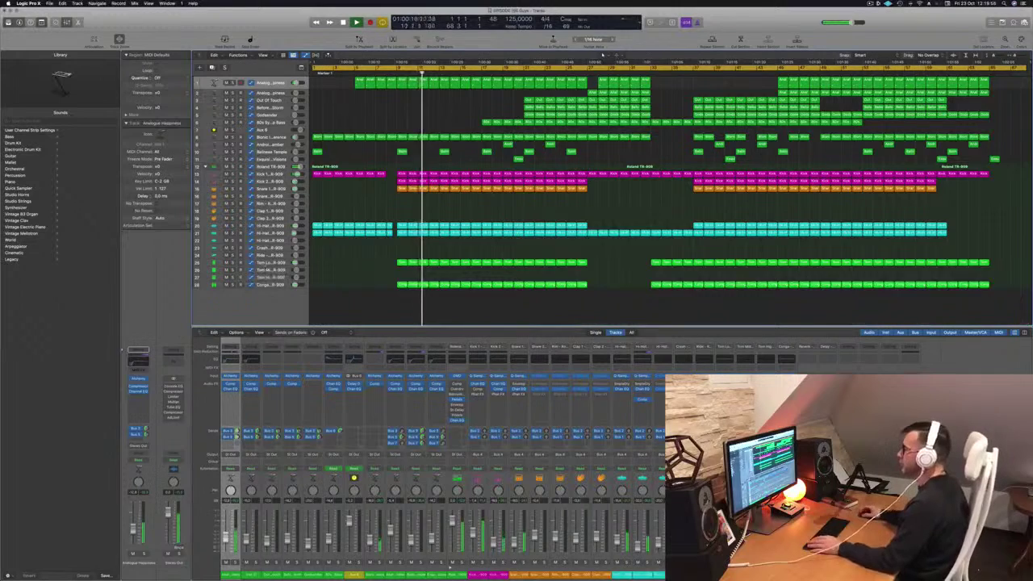
Select the Tom Low track and set the cycle range to bars 9 to 17
{"action": "left_click", "coordinate": [263, 264]}
{"action": "key", "text": "space"}
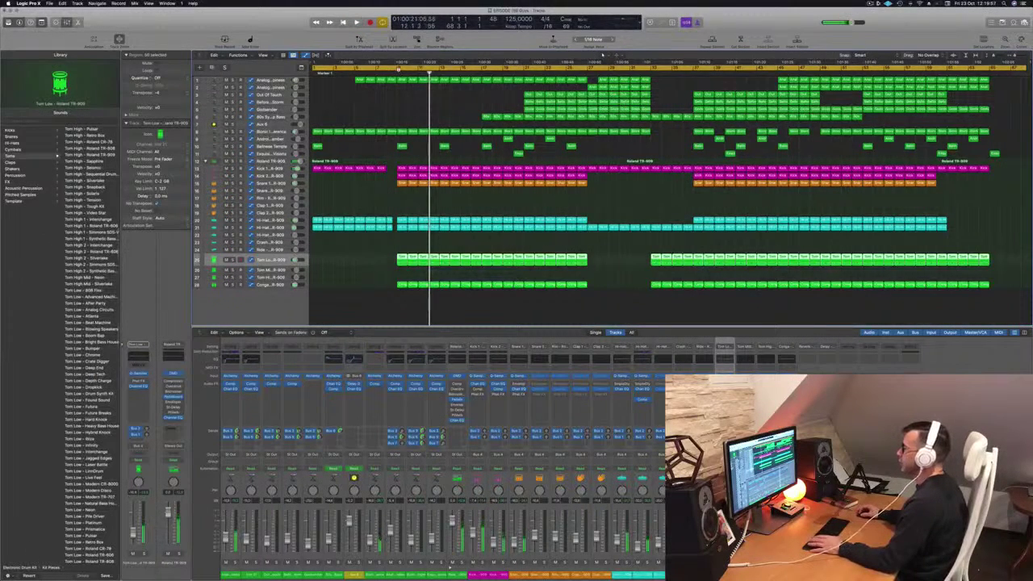
{"action": "left_click", "coordinate": [398, 70]}
{"action": "left_click_drag", "start_coordinate": [398, 69], "coordinate": [484, 72]}
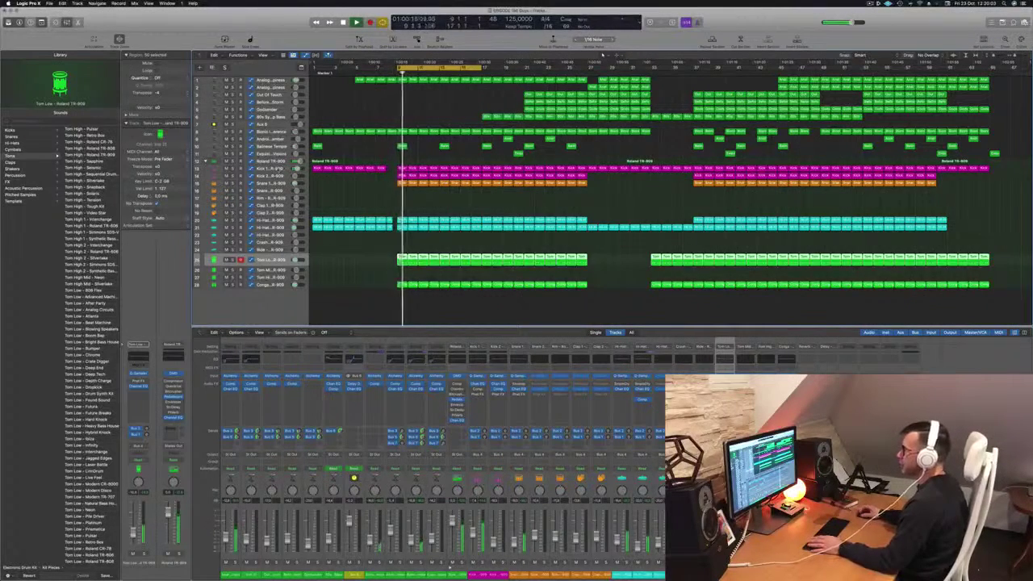
Select the Kick 1 track and audition it briefly in solo
{"action": "left_click", "coordinate": [279, 168]}
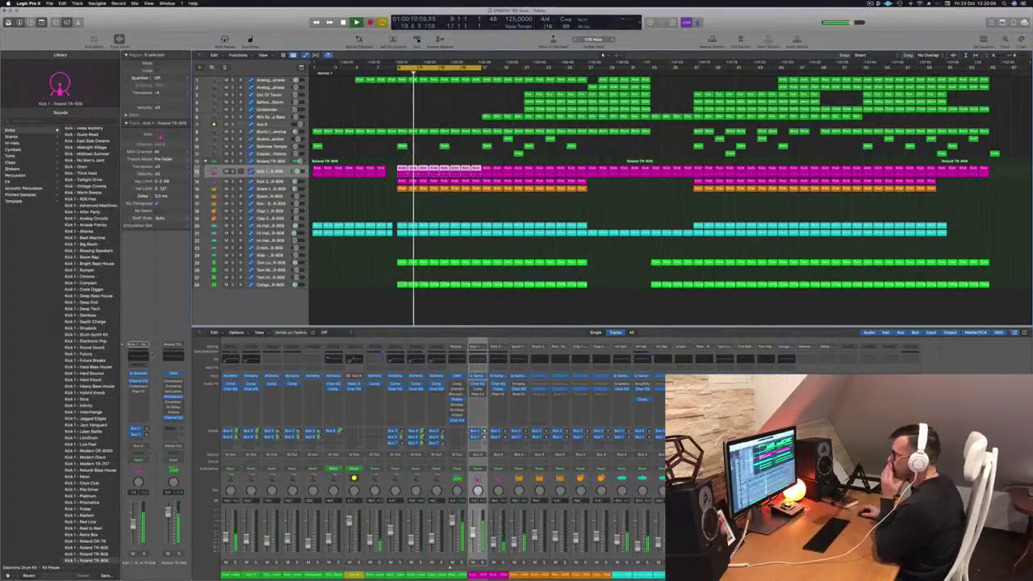
{"action": "key", "text": "ctrl+s"}
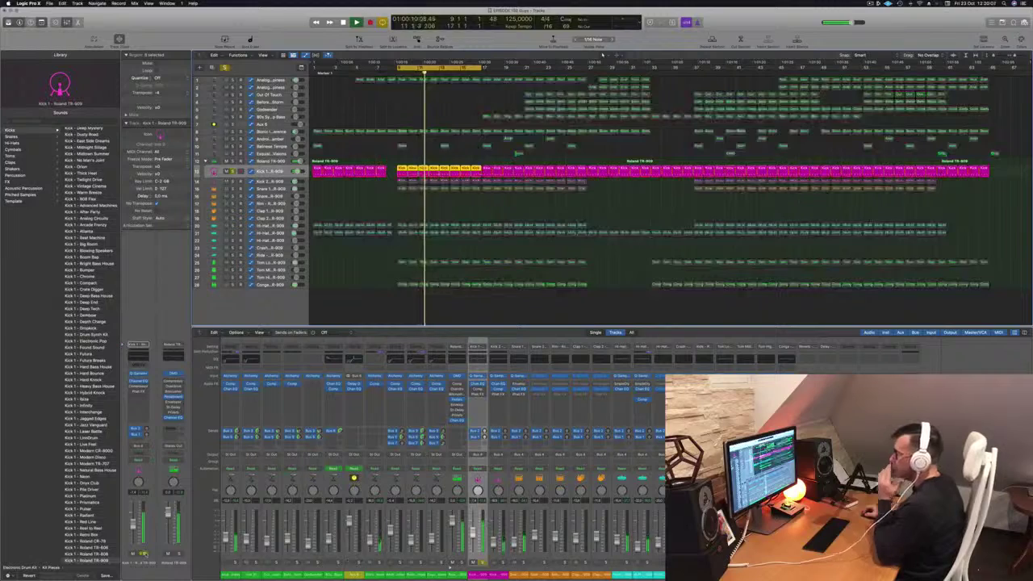
{"action": "key", "text": "ctrl+s"}
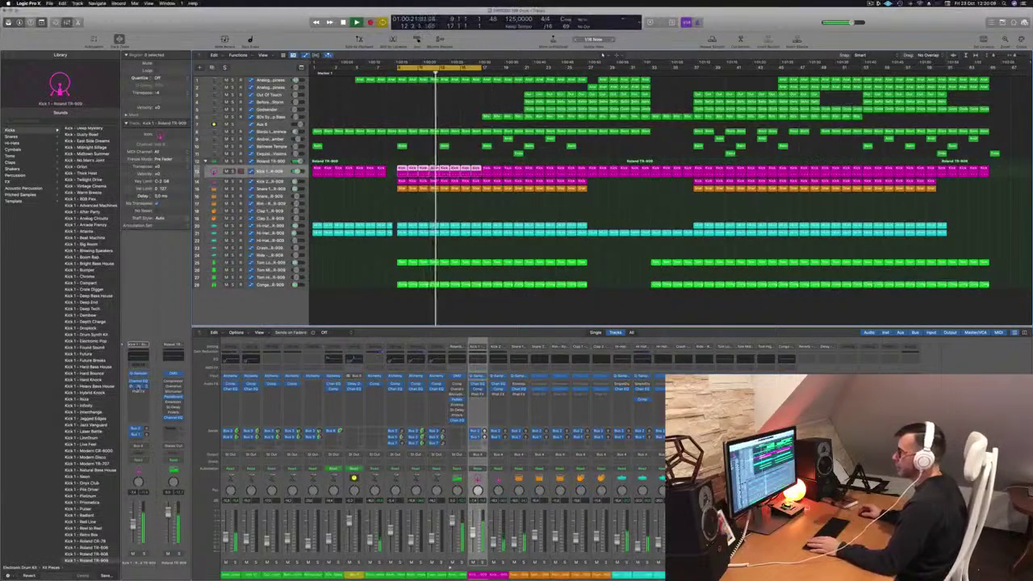
Review the Compressor settings on the Kick 1 track while listening to it in solo, then close the plug-in and end the solo
{"action": "left_click", "coordinate": [139, 386]}
{"action": "left_click_drag", "start_coordinate": [532, 101], "coordinate": [538, 99]}
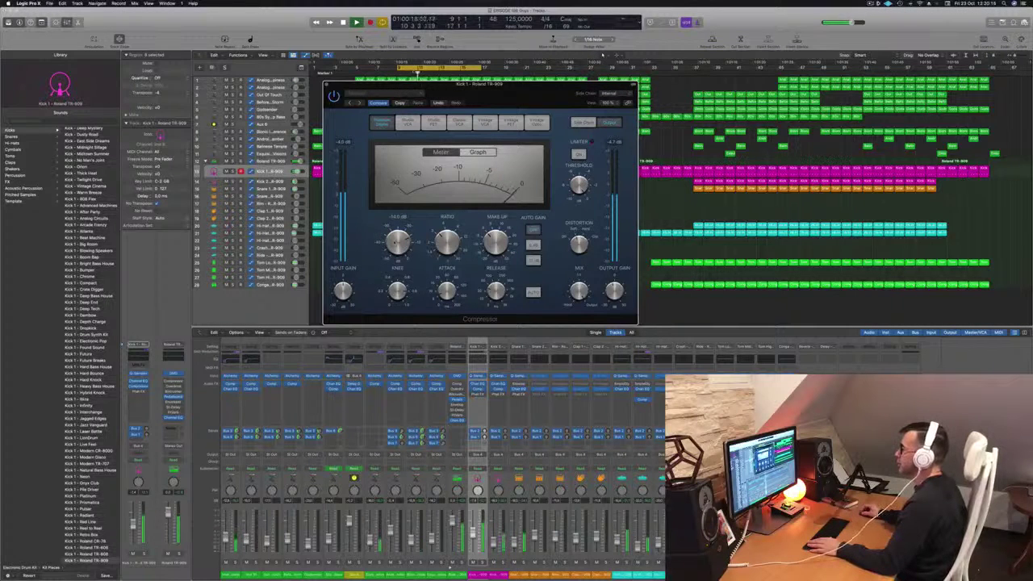
{"action": "key", "text": "space"}
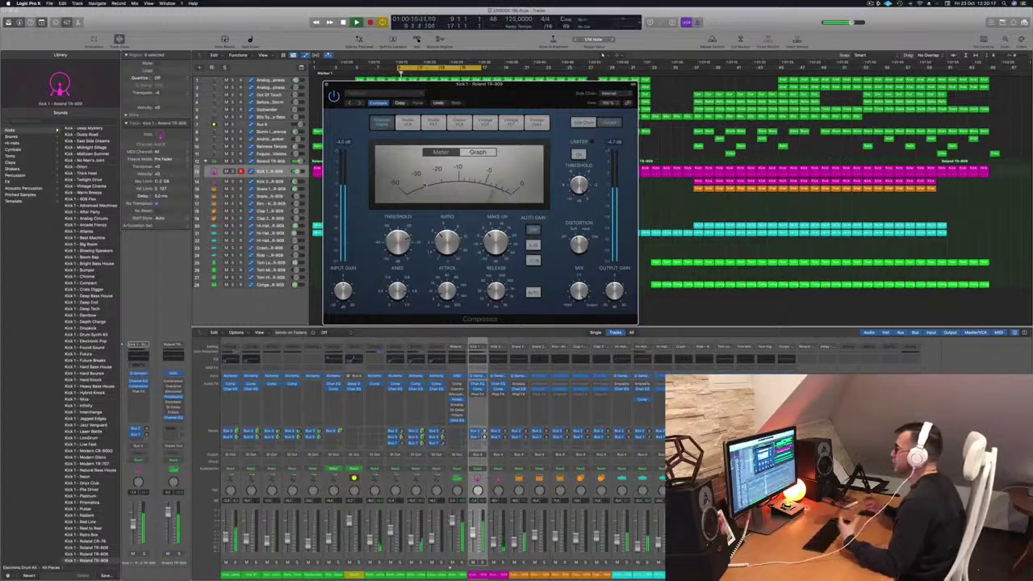
{"action": "left_click_drag", "start_coordinate": [493, 92], "coordinate": [449, 106]}
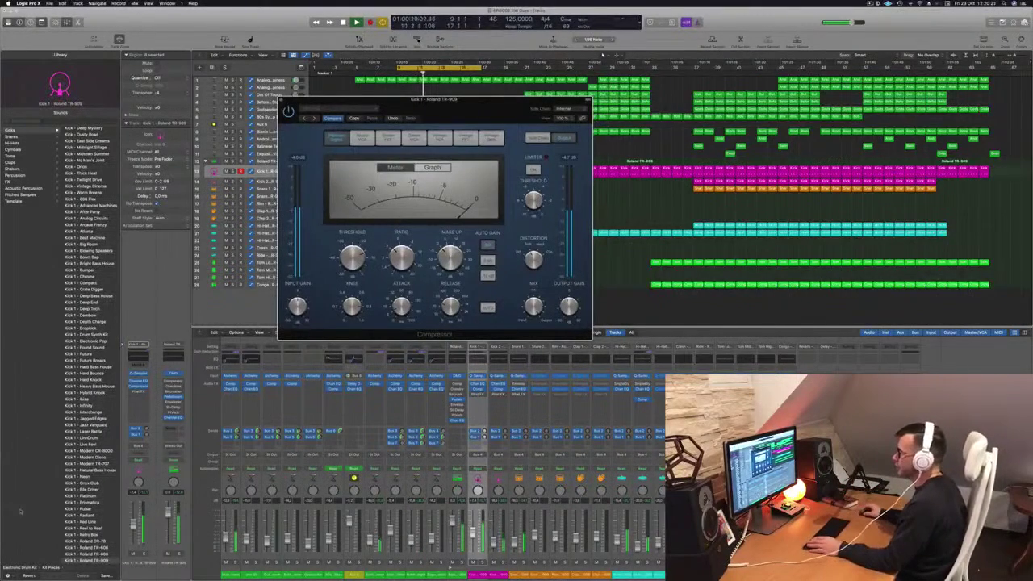
{"action": "key", "text": "s"}
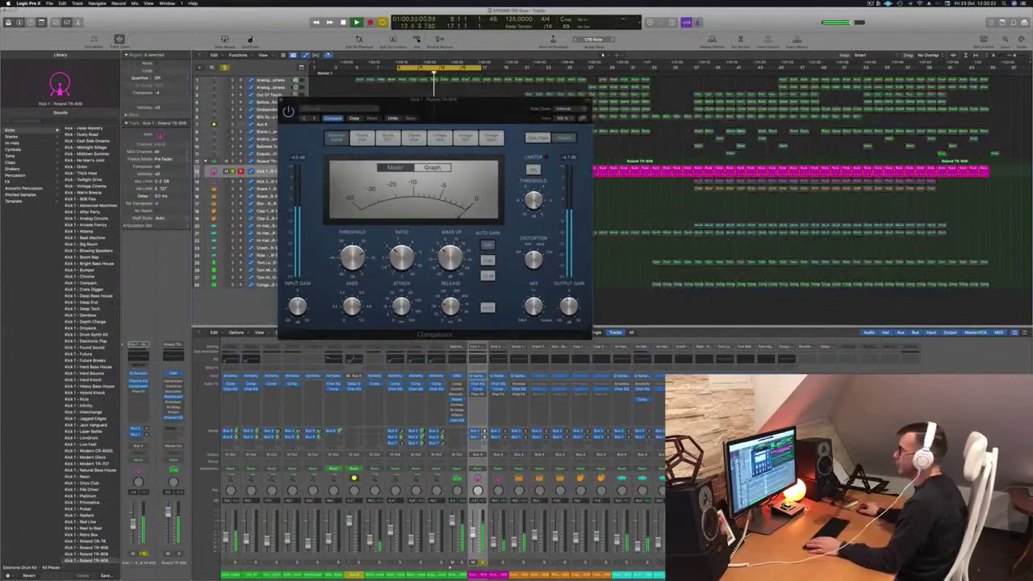
{"action": "left_click_drag", "start_coordinate": [465, 100], "coordinate": [462, 99]}
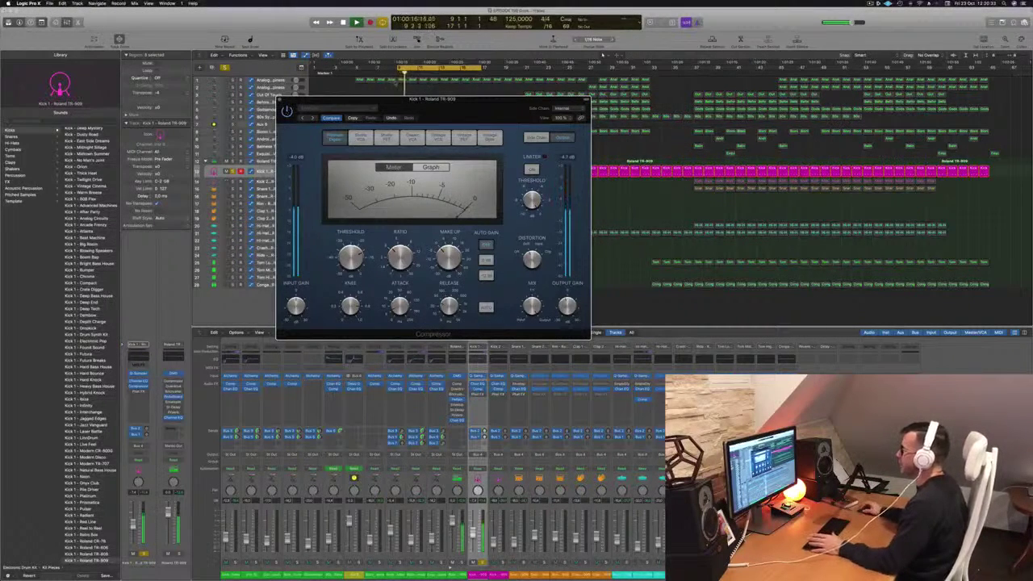
{"action": "left_click_drag", "start_coordinate": [473, 120], "coordinate": [562, 113]}
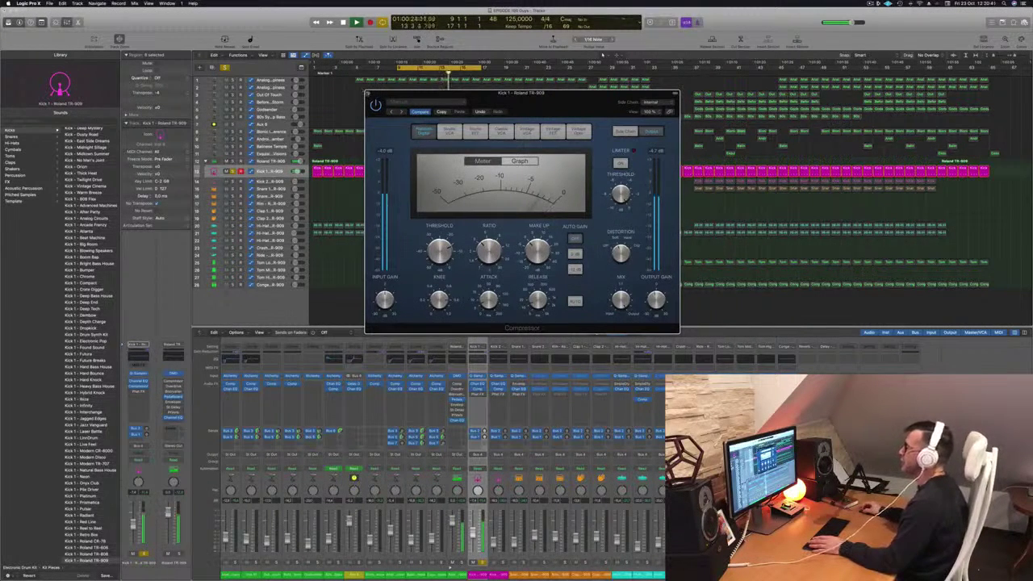
{"action": "key", "text": "super+w"}
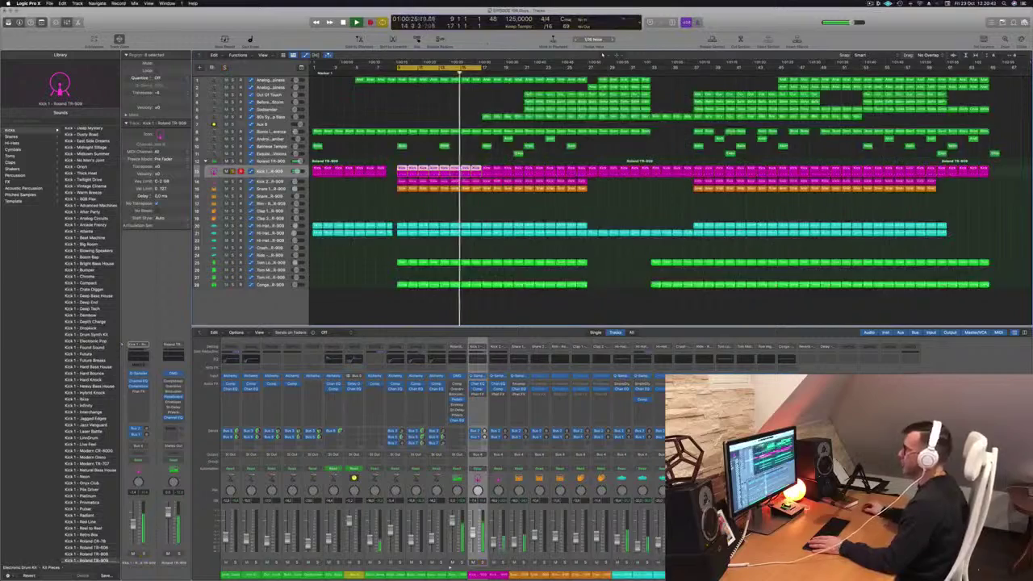
{"action": "key", "text": "Return"}
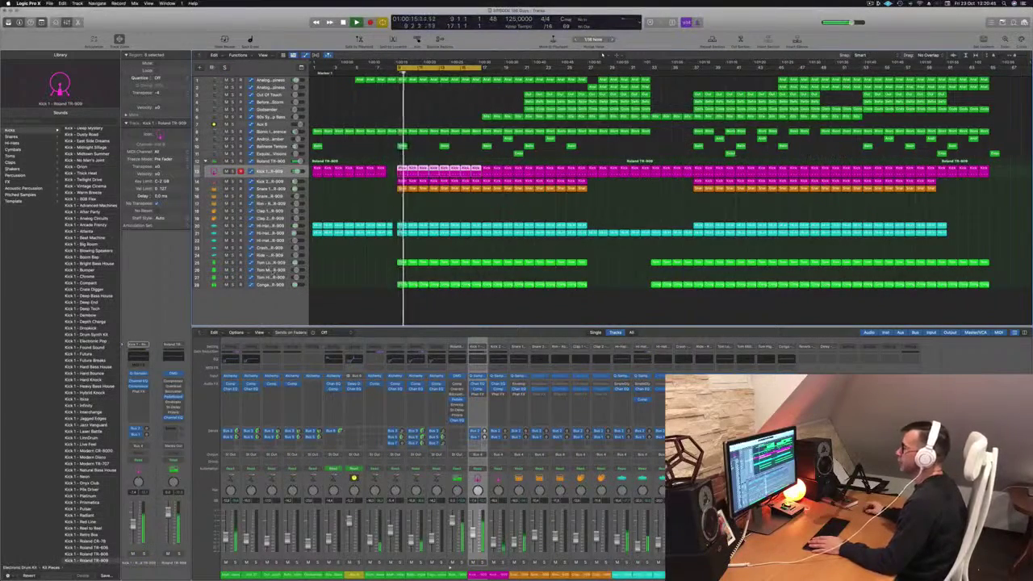
Select the Tom Low track and audition it briefly in solo
{"action": "left_click", "coordinate": [271, 263]}
{"action": "left_click", "coordinate": [233, 260]}
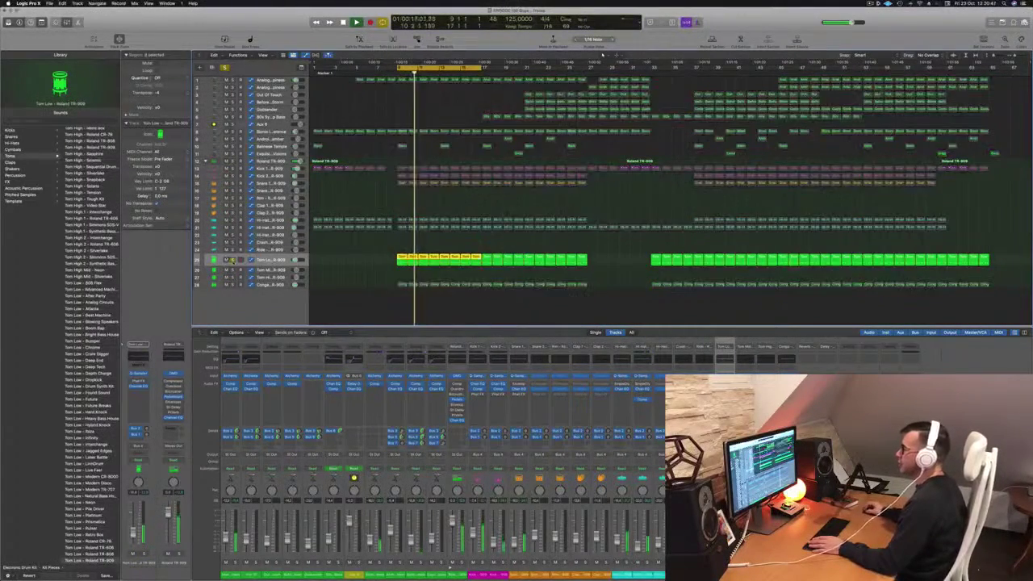
{"action": "key", "text": "s"}
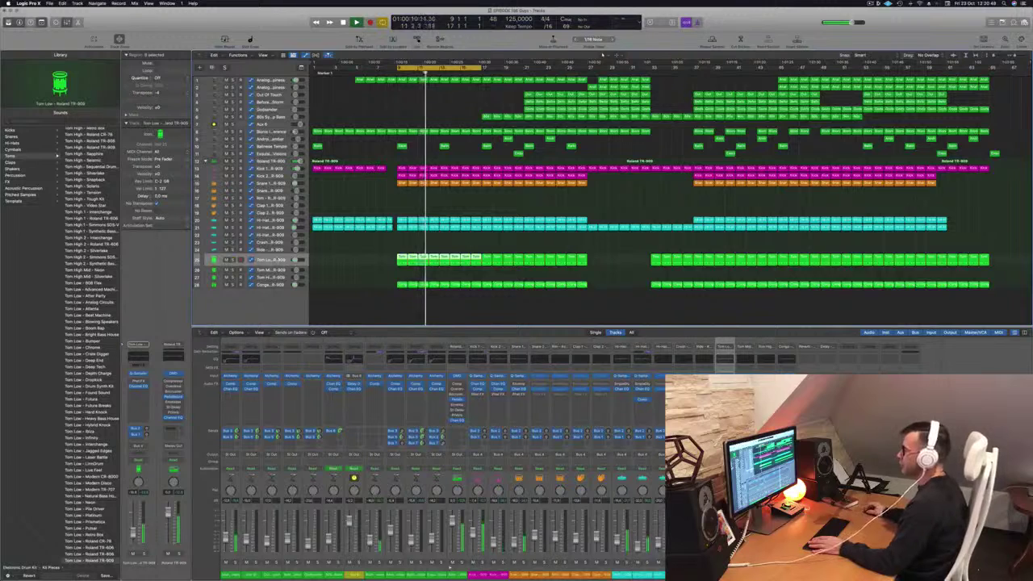
Enable a 91 Hz low cut at 12 dB/Oct in the Tom Low track's Channel EQ and check the track in solo
{"action": "left_click", "coordinate": [138, 386]}
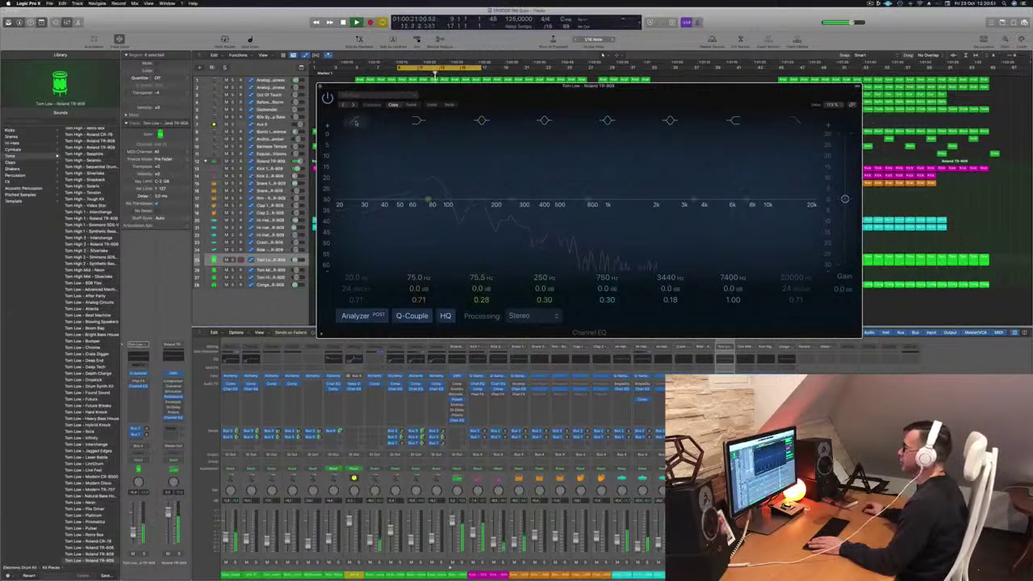
{"action": "left_click", "coordinate": [355, 122]}
{"action": "left_click_drag", "start_coordinate": [383, 188], "coordinate": [356, 311]}
{"action": "left_click_drag", "start_coordinate": [407, 204], "coordinate": [434, 204]}
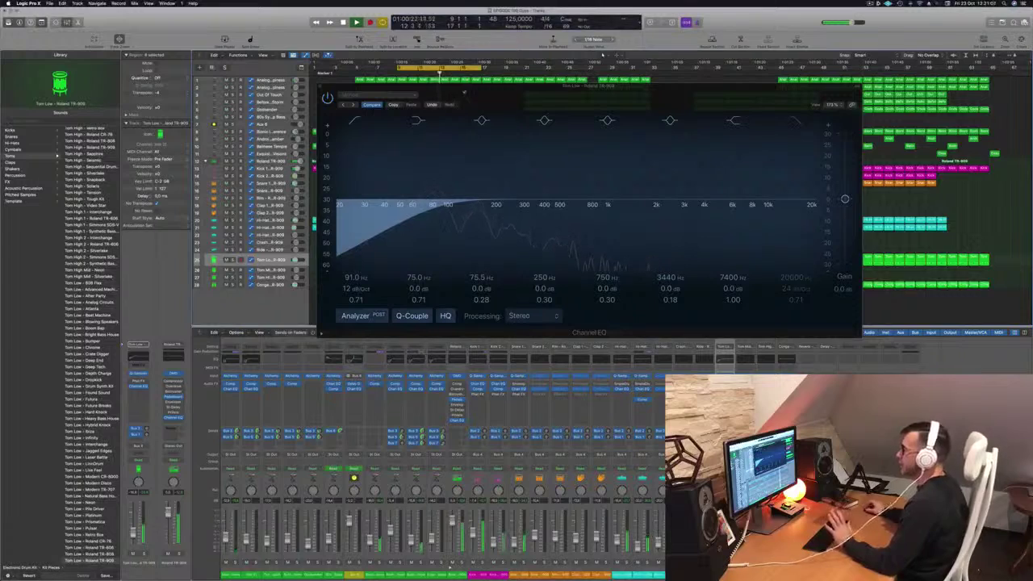
{"action": "left_click_drag", "start_coordinate": [464, 92], "coordinate": [471, 97]}
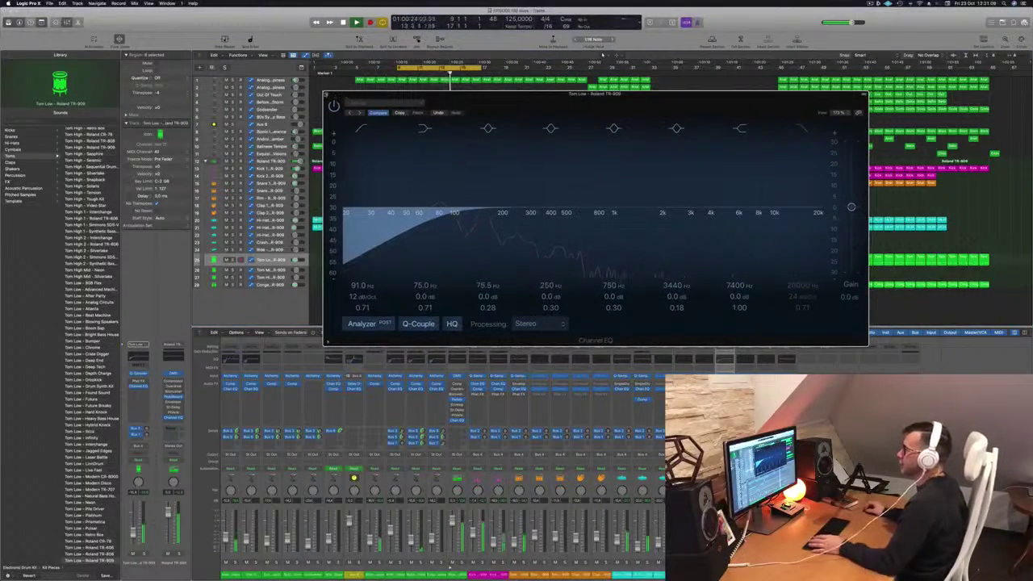
{"action": "key", "text": "super+w"}
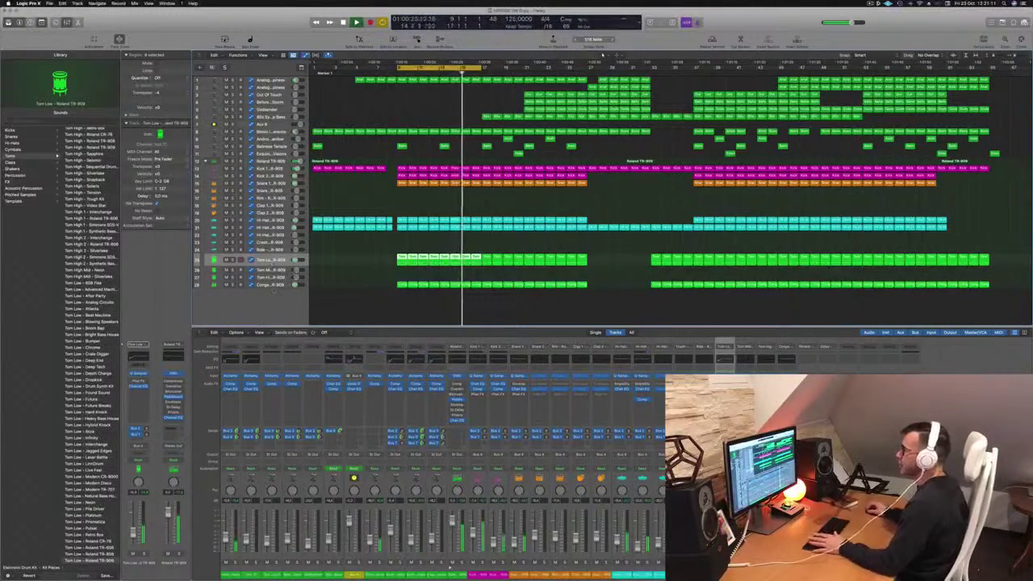
{"action": "key", "text": "s"}
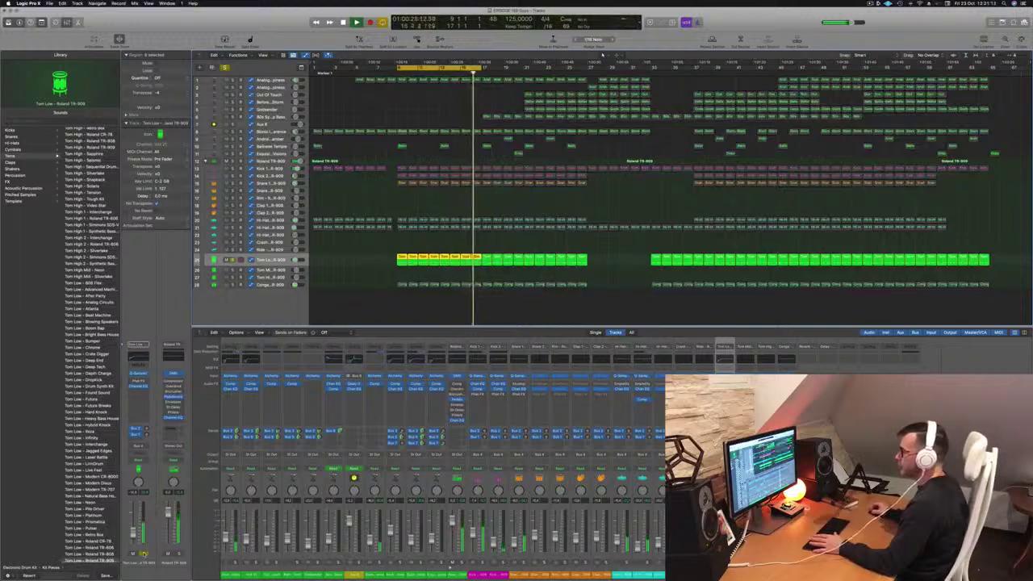
{"action": "key", "text": "s"}
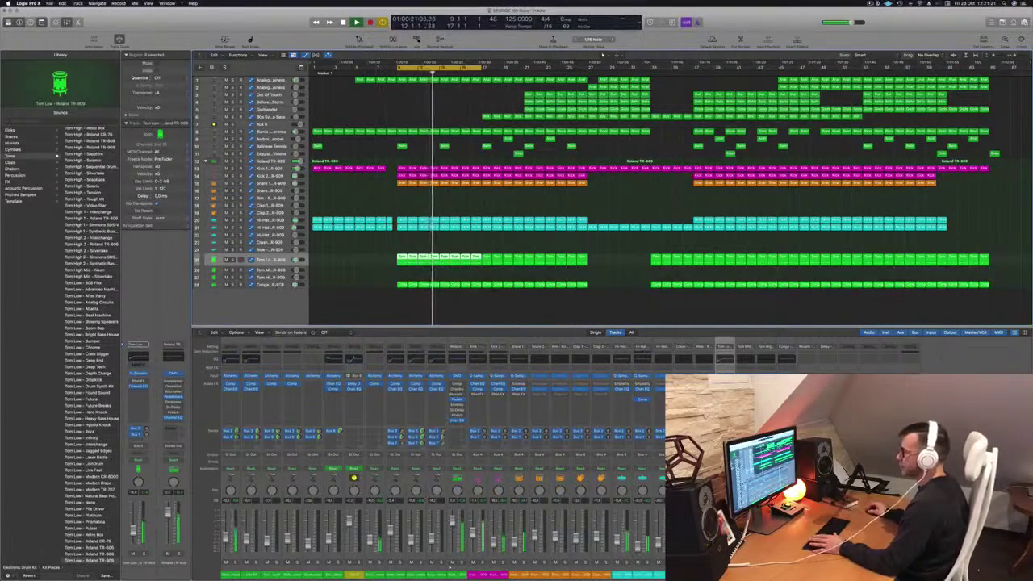
Select the Conga track and audition it briefly in solo
{"action": "key", "text": "Down"}
{"action": "key", "text": "Down"}
{"action": "key", "text": "Down"}
{"action": "key", "text": "s"}
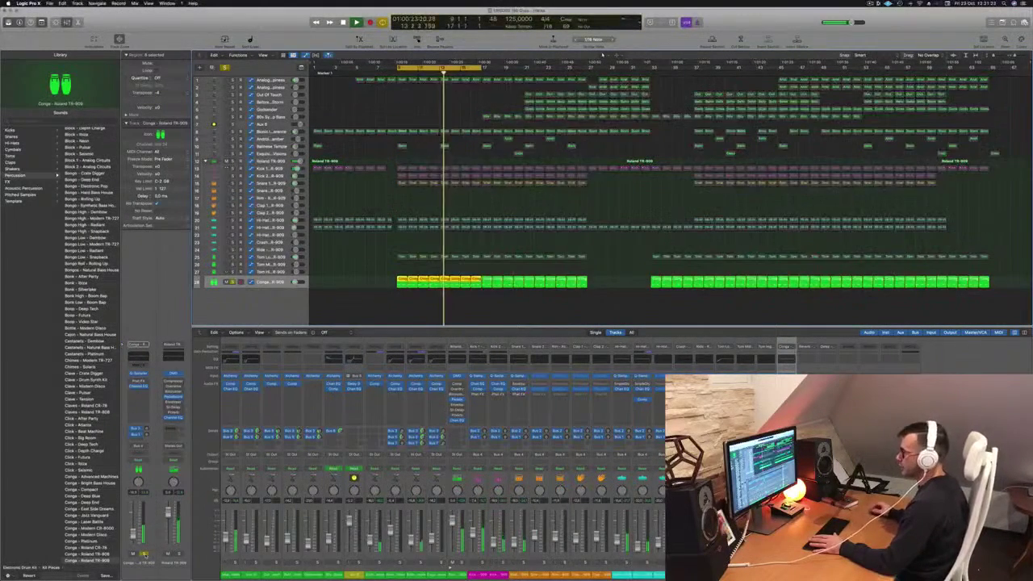
{"action": "key", "text": "s"}
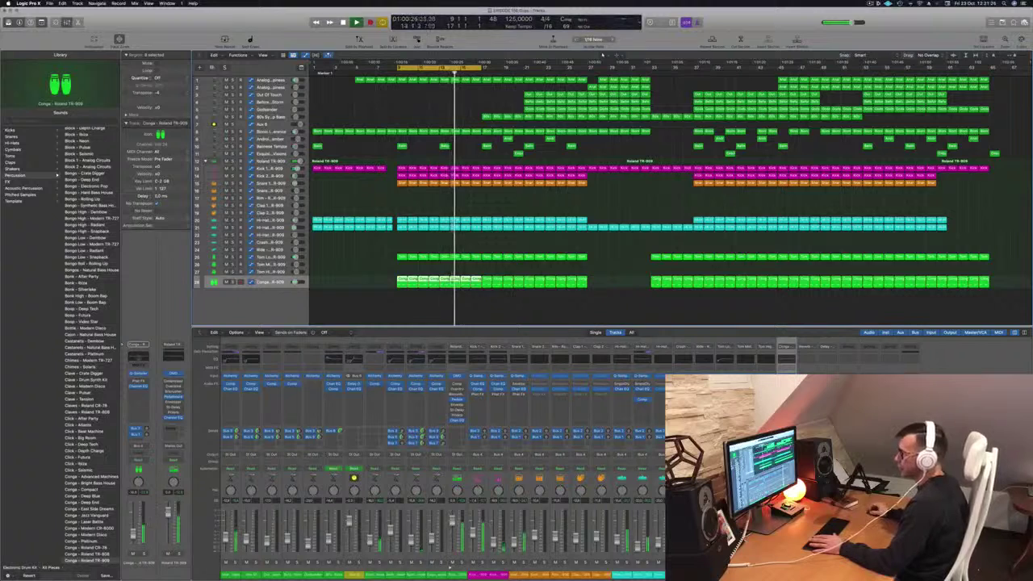
Enable a 126 Hz low cut at 24 dB/Oct in the Conga track's Channel EQ and check the track in solo
{"action": "left_click", "coordinate": [140, 357]}
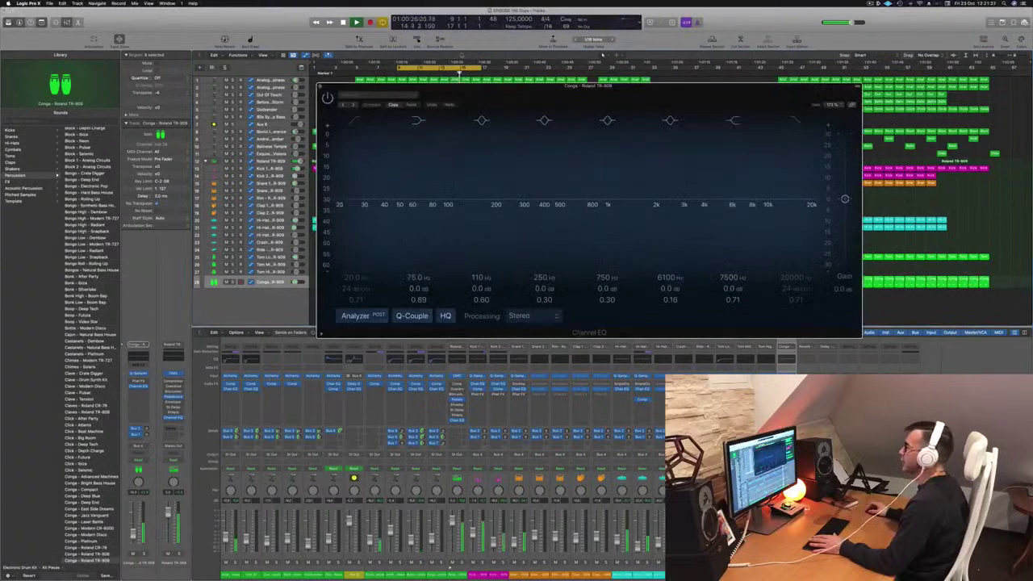
{"action": "left_click", "coordinate": [356, 124]}
{"action": "left_click_drag", "start_coordinate": [360, 167], "coordinate": [479, 167]}
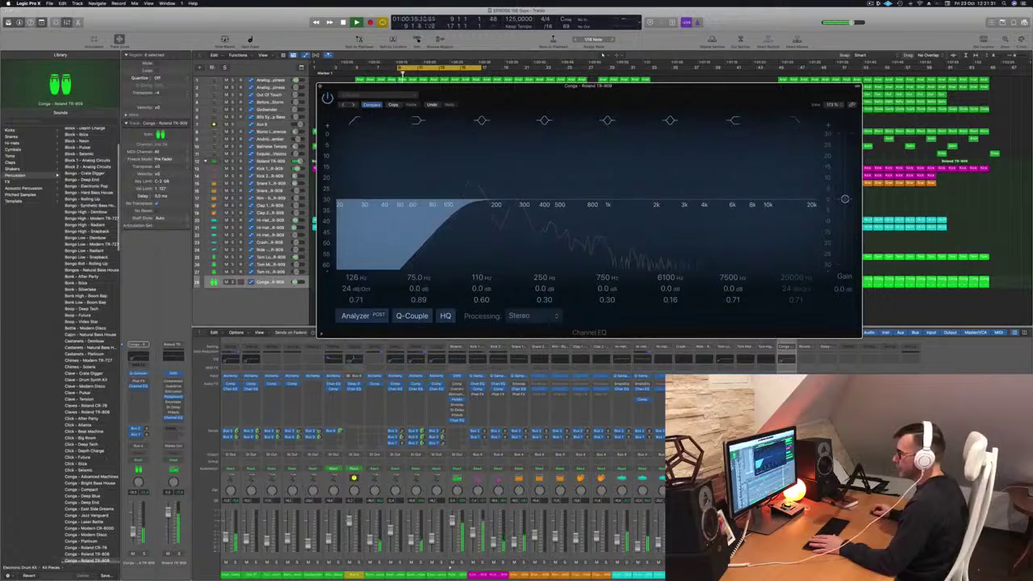
{"action": "key", "text": "s"}
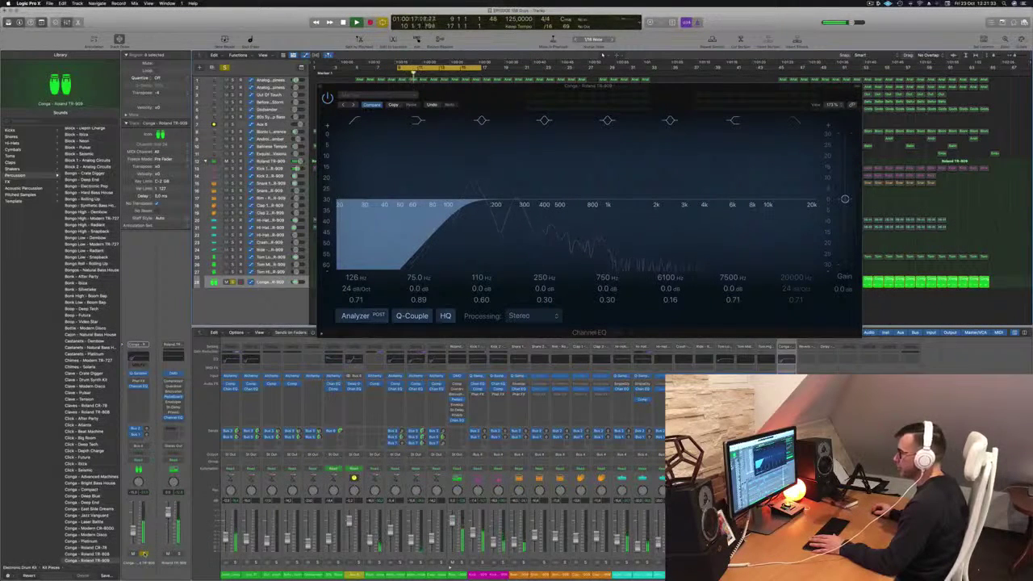
{"action": "key", "text": "s"}
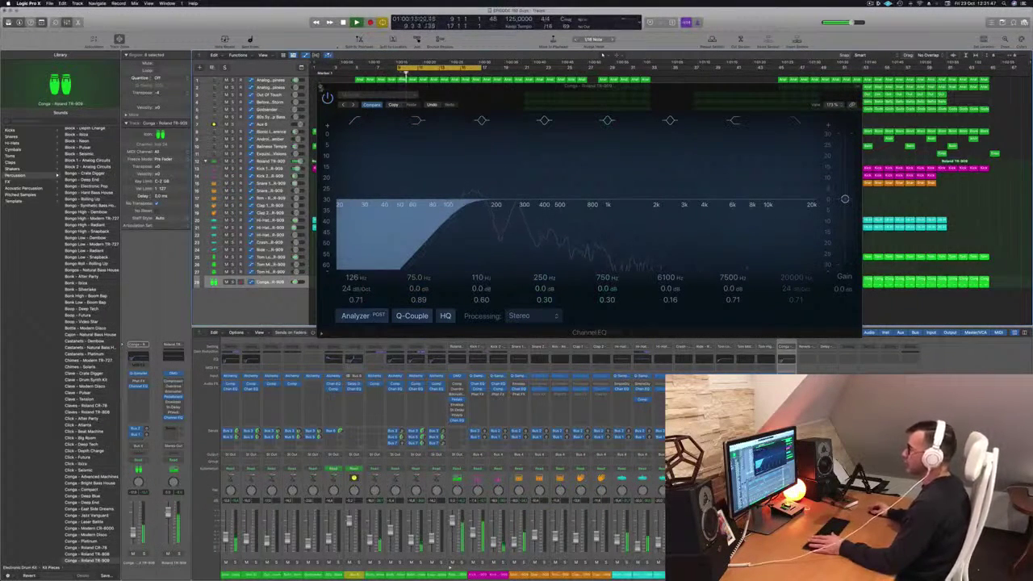
{"action": "left_click", "coordinate": [321, 88]}
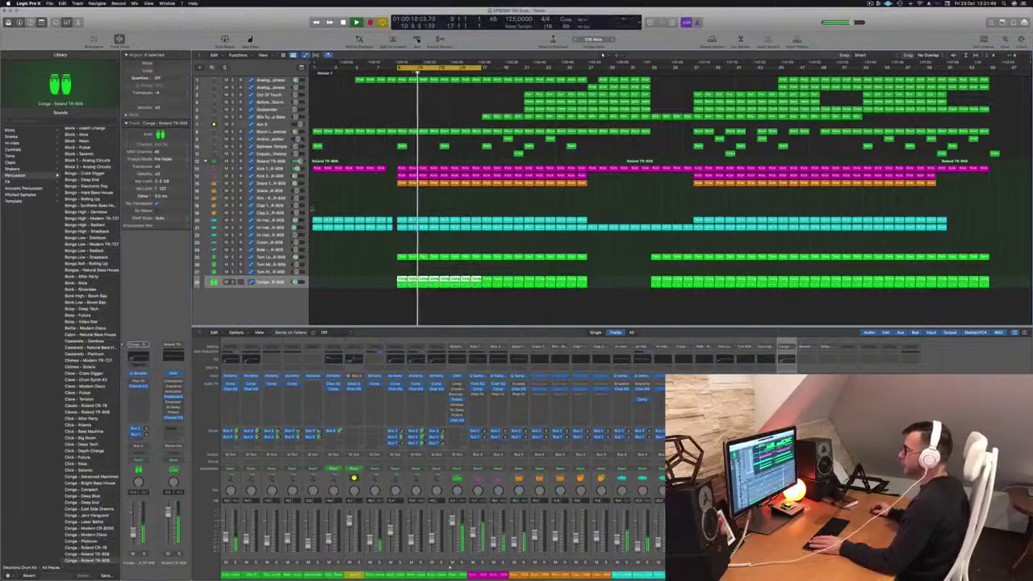
Select the Hi-Hat Closed 2 track and audition it briefly in solo
{"action": "left_click", "coordinate": [280, 228]}
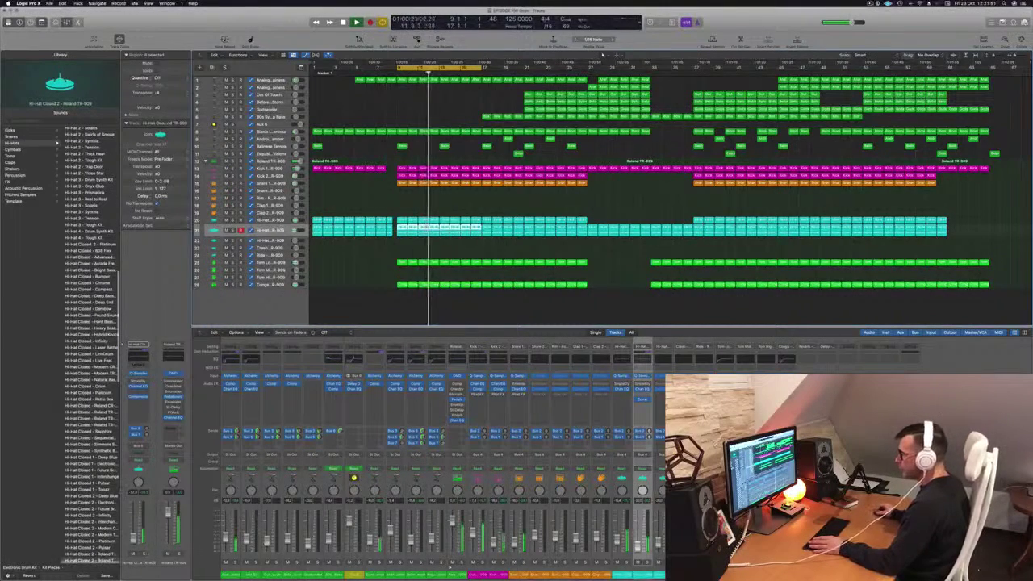
{"action": "key", "text": "s"}
{"action": "key", "text": "s"}
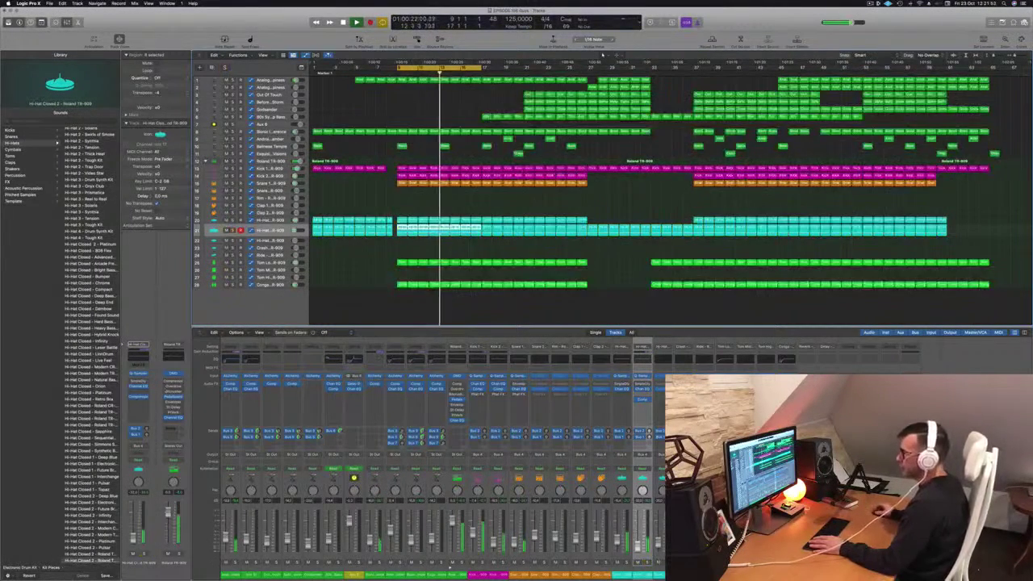
Enable a low cut at 1430 Hz, 48 dB/Oct and Q 0.64 in the Hi-Hat Closed 2 track's Channel EQ
{"action": "key", "text": "v"}
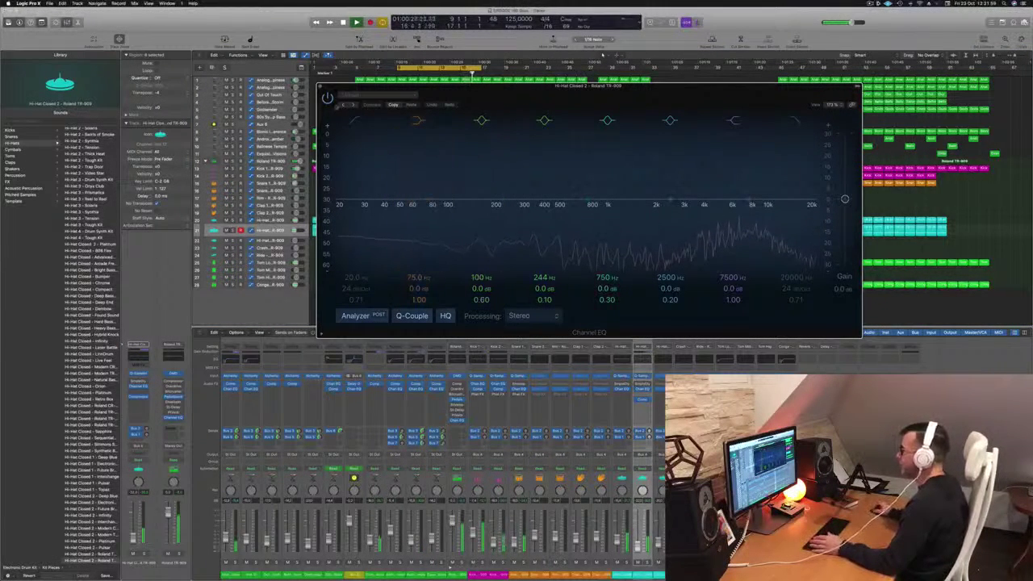
{"action": "left_click", "coordinate": [355, 120]}
{"action": "left_click_drag", "start_coordinate": [356, 142], "coordinate": [533, 139]}
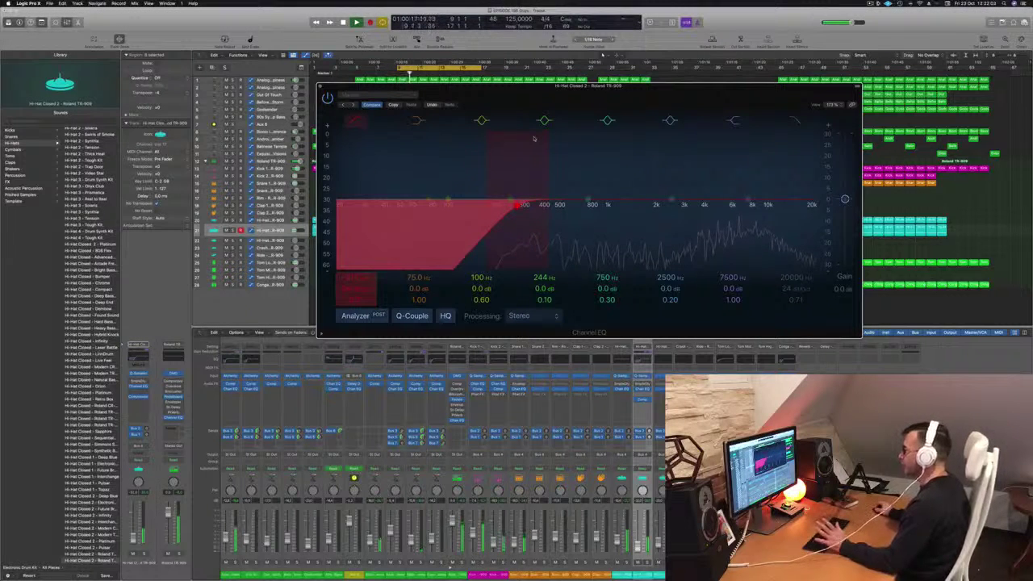
{"action": "left_click_drag", "start_coordinate": [356, 288], "coordinate": [356, 281]}
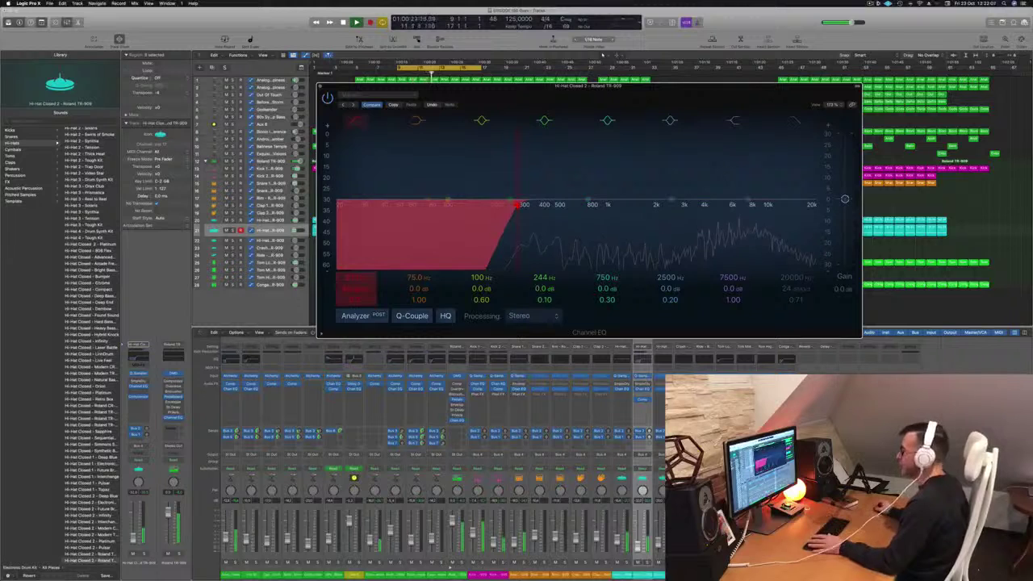
{"action": "left_click_drag", "start_coordinate": [517, 204], "coordinate": [622, 205]}
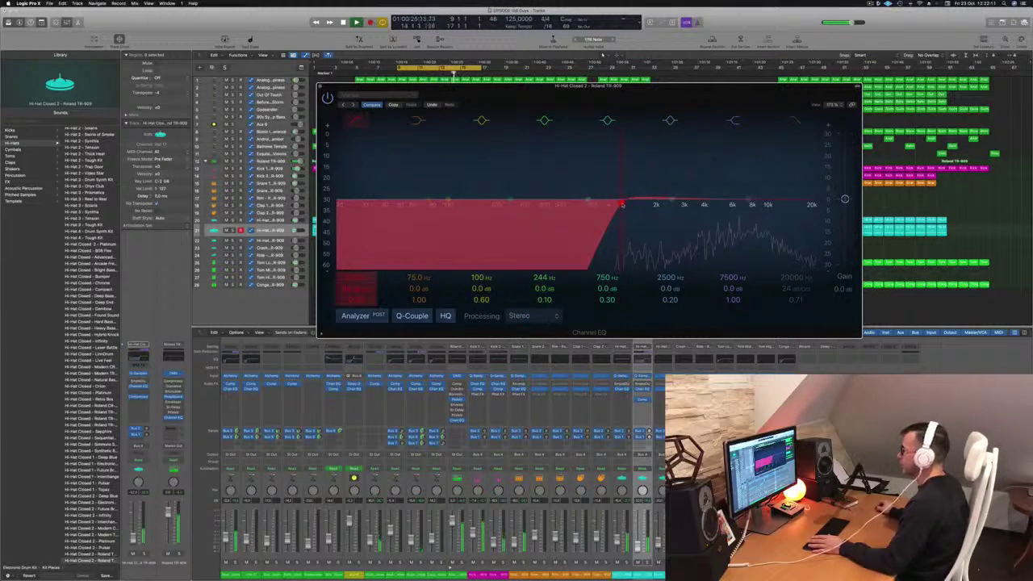
{"action": "mouse_move", "coordinate": [622, 205]}
{"action": "left_mouse_down"}
{"action": "mouse_move", "coordinate": [535, 204]}
{"action": "mouse_move", "coordinate": [630, 207]}
{"action": "left_mouse_up"}
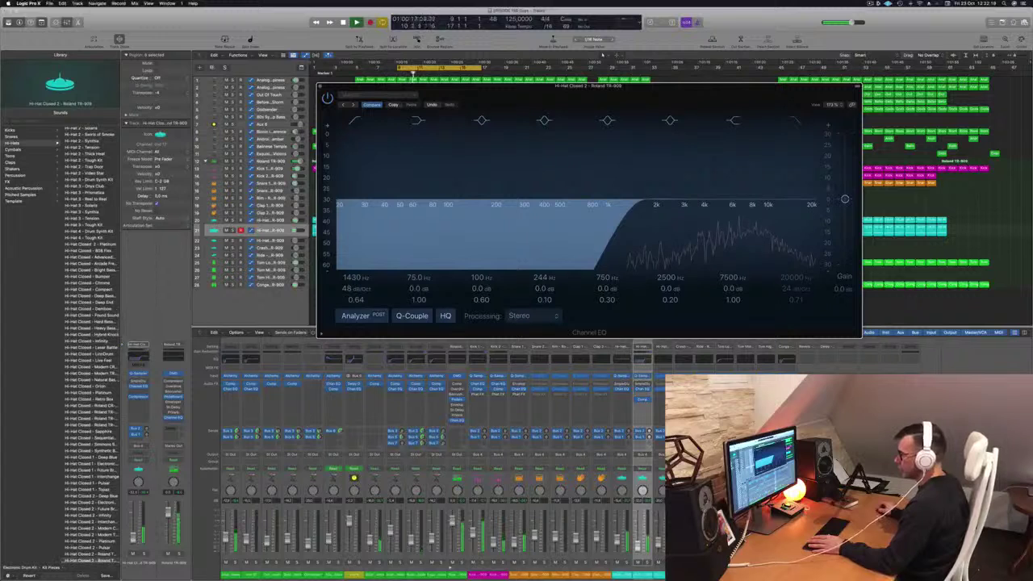
Lower the Hi-Hat Closed 2 fader slightly and compare the sound with its Channel EQ low cut off and on
{"action": "left_click_drag", "start_coordinate": [133, 538], "coordinate": [133, 540]}
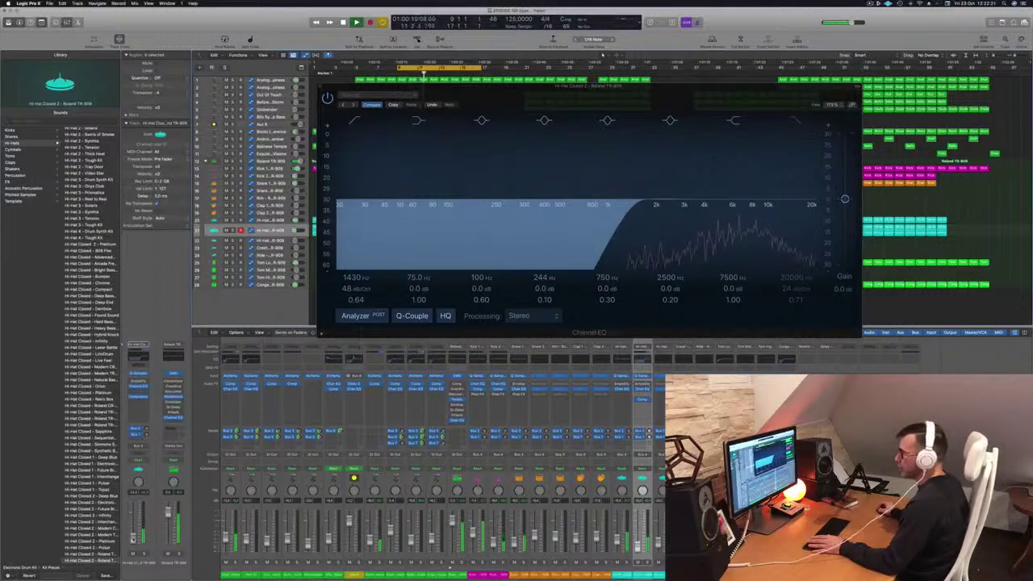
{"action": "left_click", "coordinate": [356, 121]}
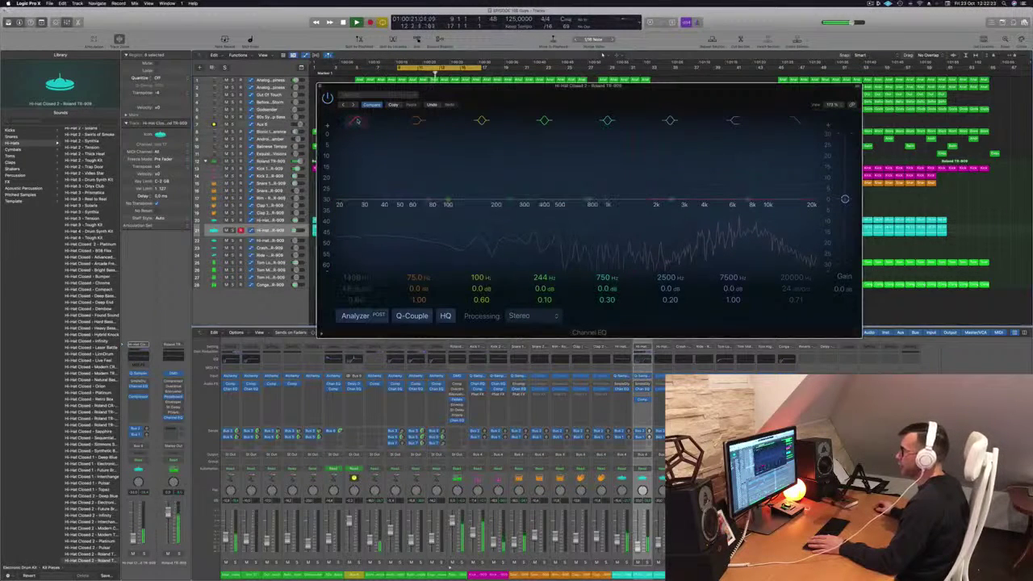
{"action": "left_click", "coordinate": [357, 121]}
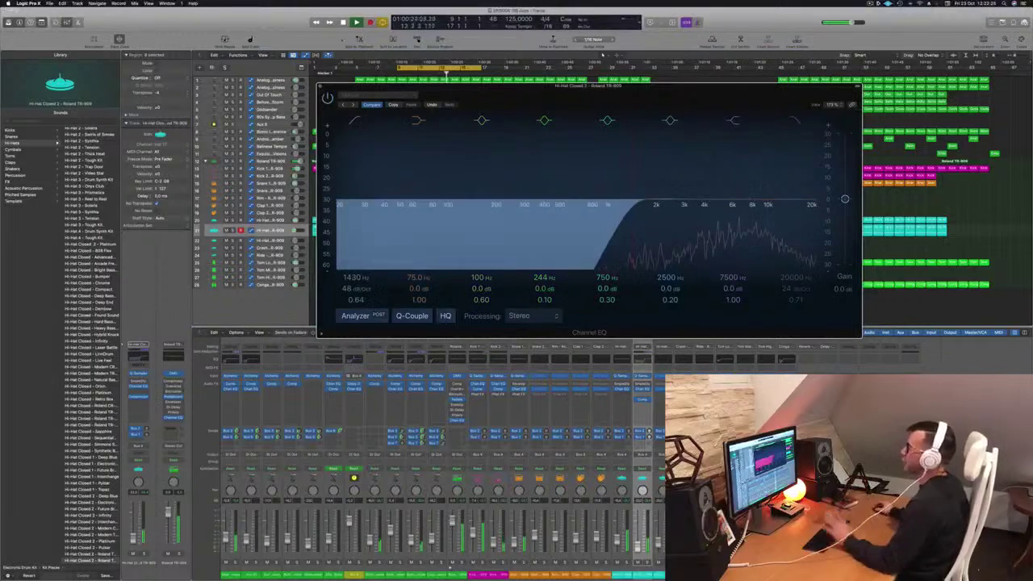
{"action": "left_click", "coordinate": [320, 86]}
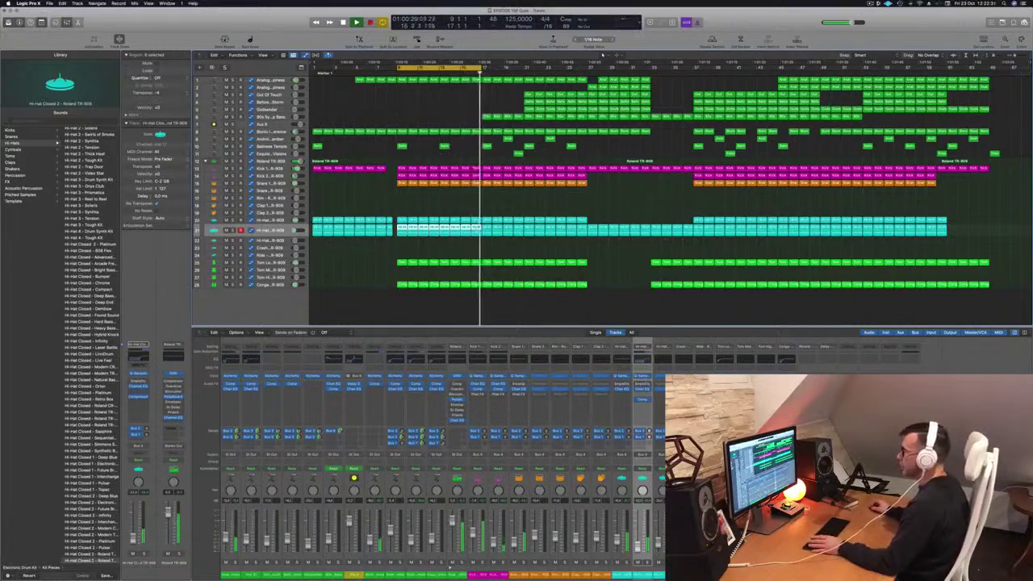
Select the Hi-Hat Closed track, audition neighbouring Roland hi-hat patches in the library and load the Roland TR-606 sound
{"action": "key", "text": "Up"}
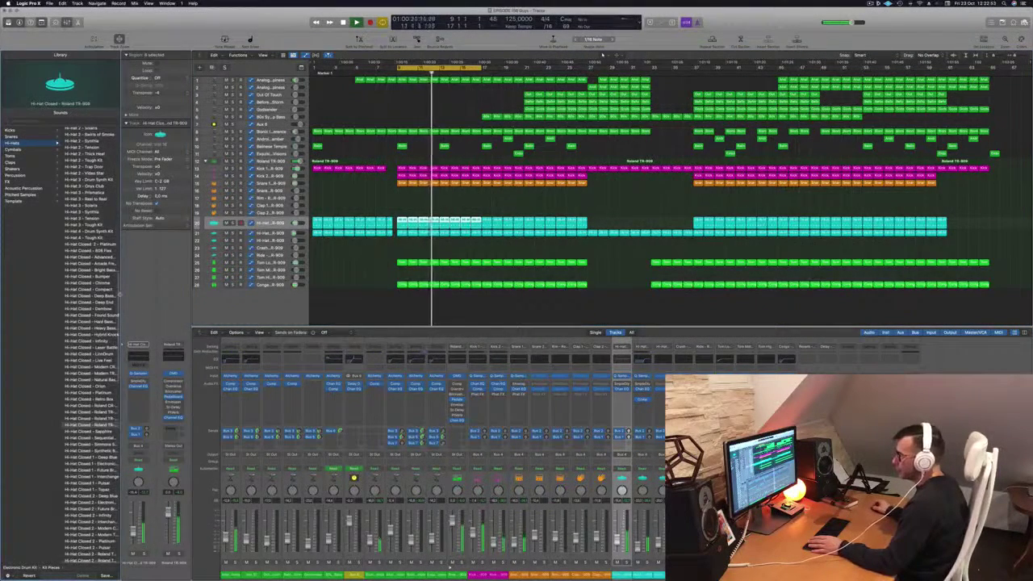
{"action": "left_click_drag", "start_coordinate": [121, 296], "coordinate": [158, 296]}
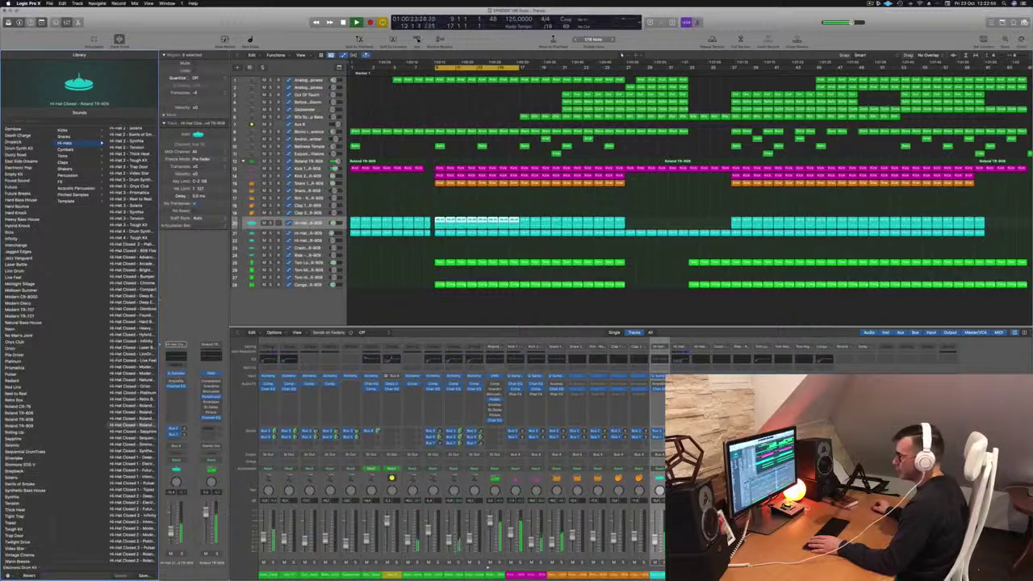
{"action": "scroll", "coordinate": [100, 424], "scroll_direction": "right", "scroll_amount": 3}
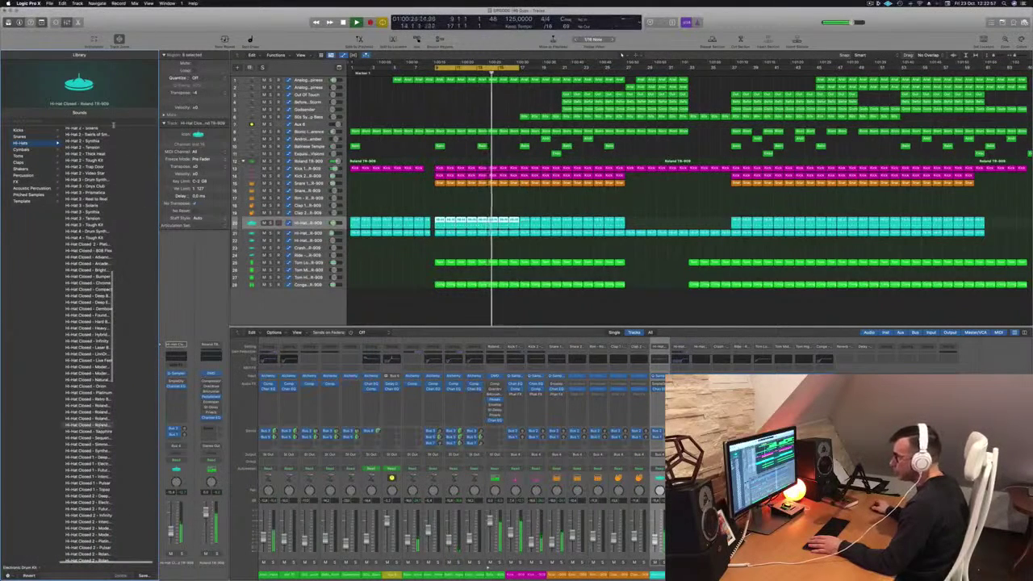
{"action": "scroll", "coordinate": [113, 125], "scroll_direction": "right", "scroll_amount": 1}
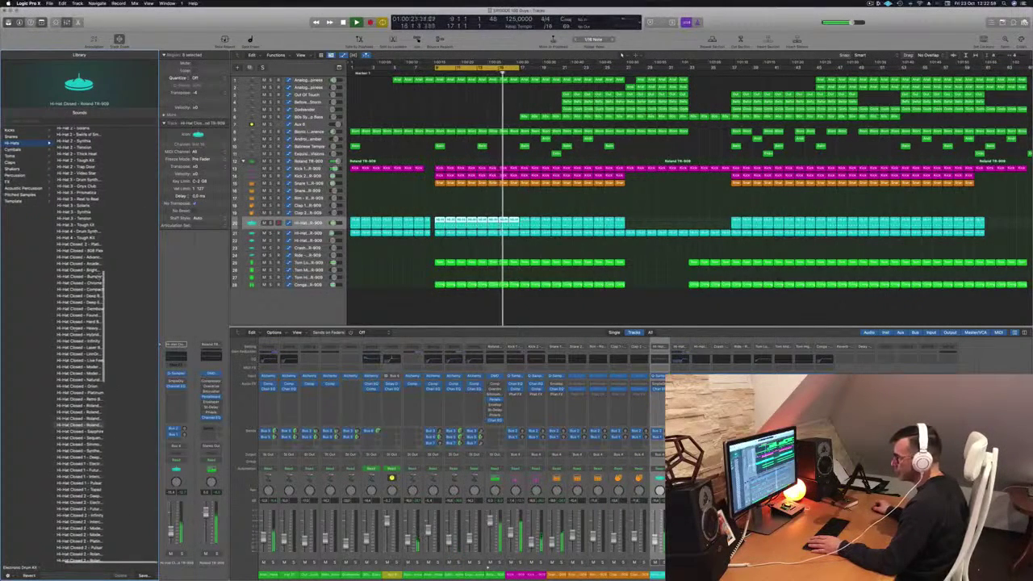
{"action": "left_click", "coordinate": [87, 419]}
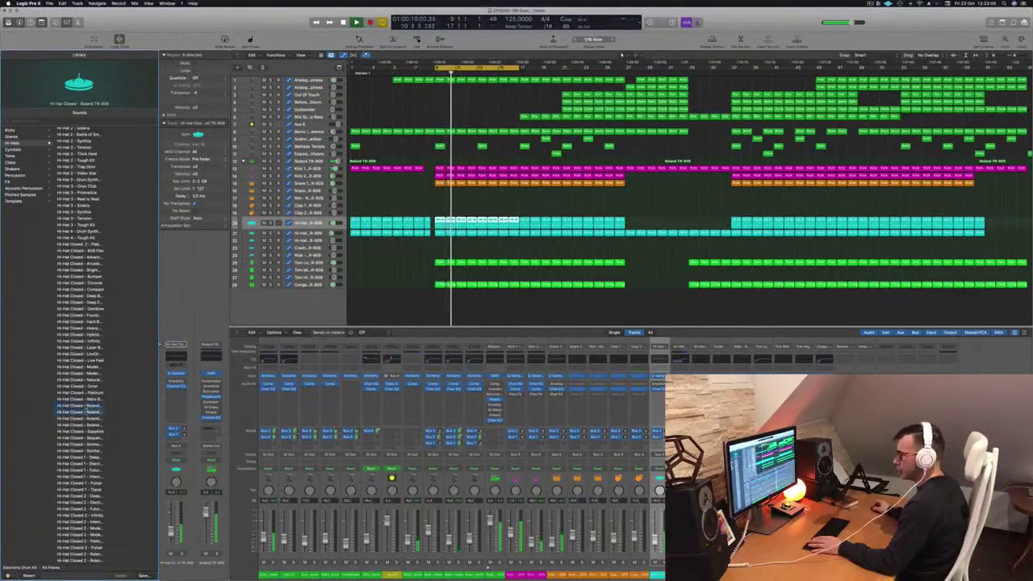
{"action": "left_click", "coordinate": [86, 407]}
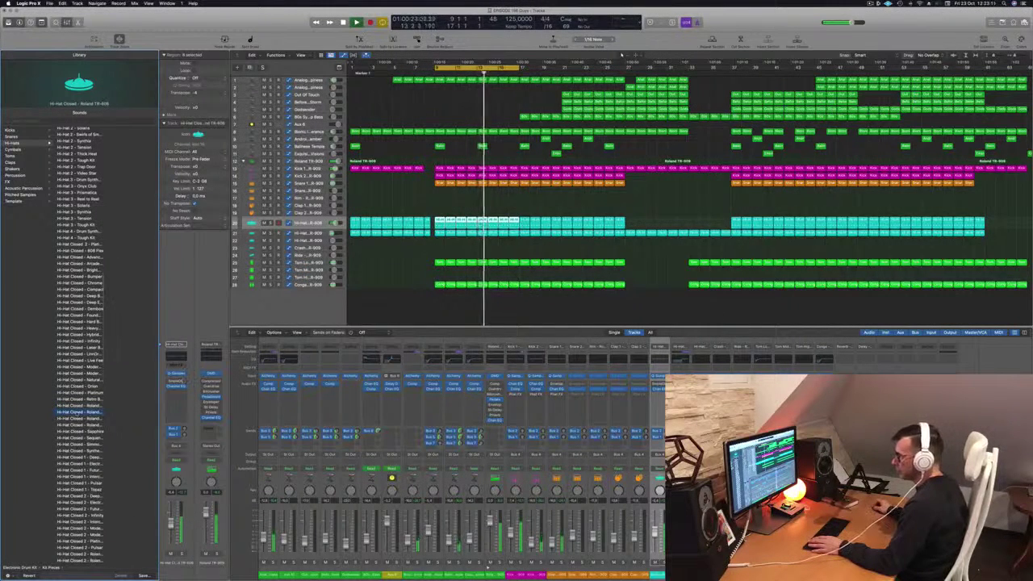
Open the Hi-Hat Closed track's Quick Sampler and lengthen all selected notes of its looped regions in the Piano Roll
{"action": "key", "text": "v"}
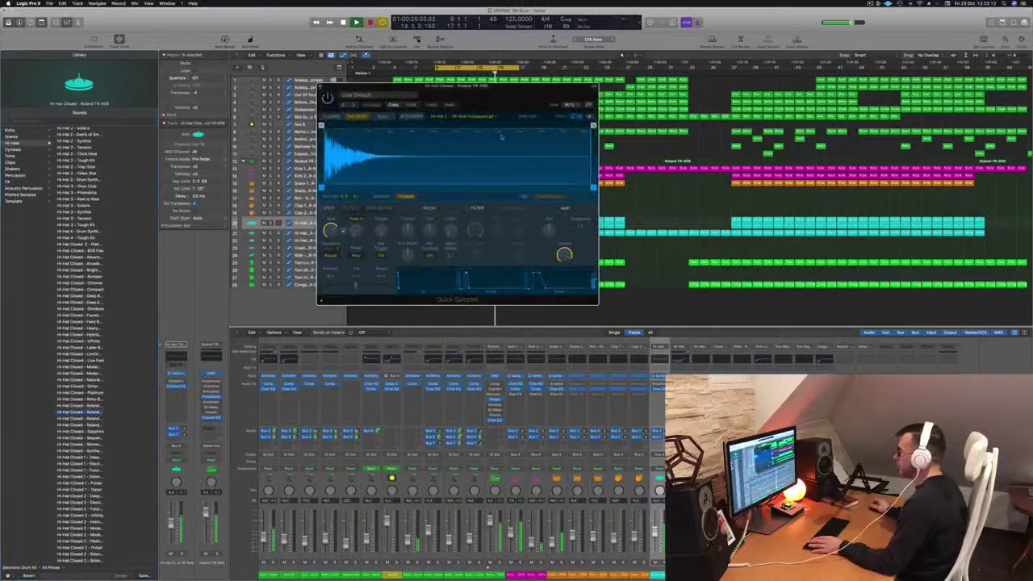
{"action": "left_click_drag", "start_coordinate": [469, 96], "coordinate": [607, 202]}
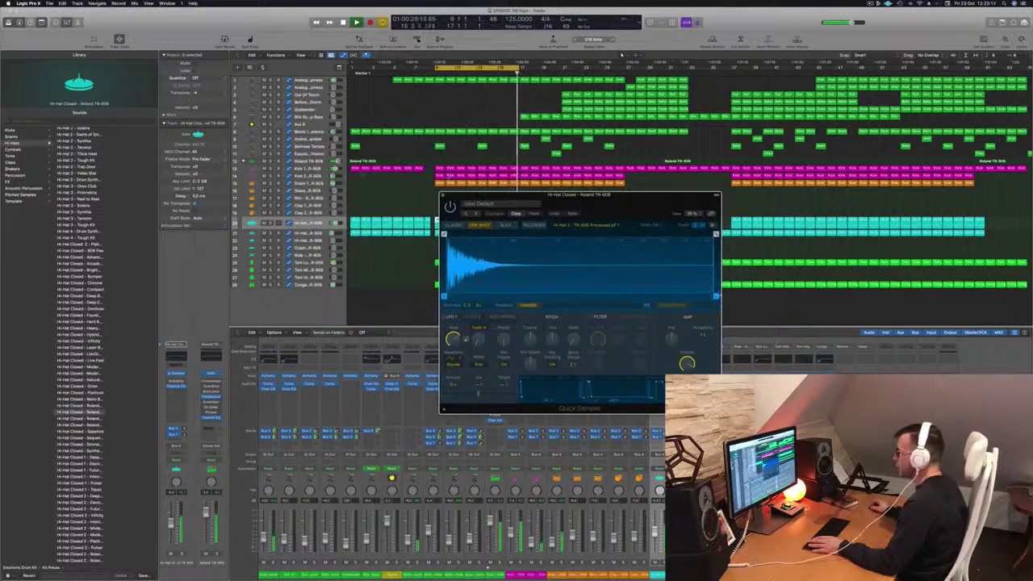
{"action": "left_click_drag", "start_coordinate": [608, 202], "coordinate": [770, 310]}
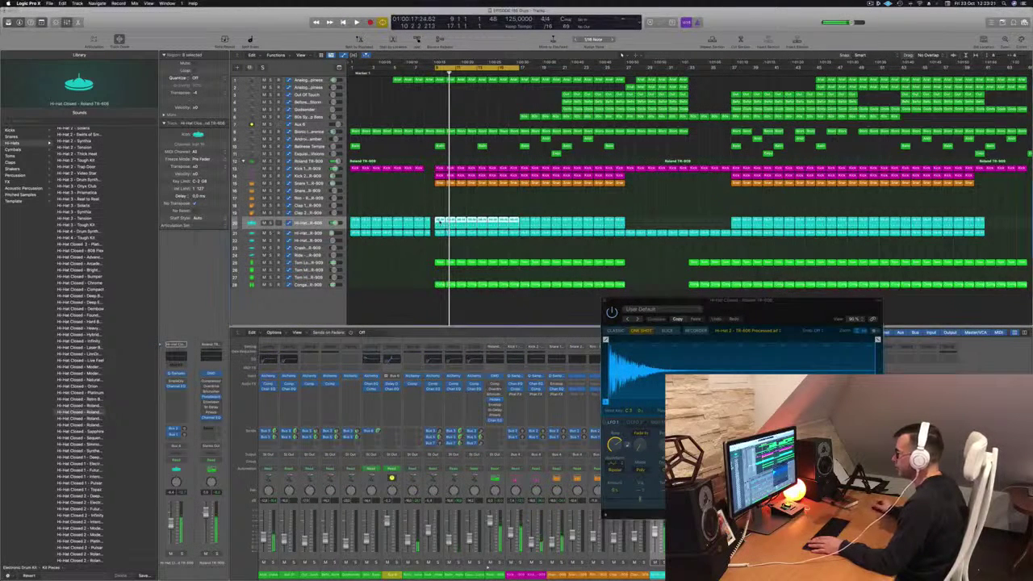
{"action": "key", "text": "p"}
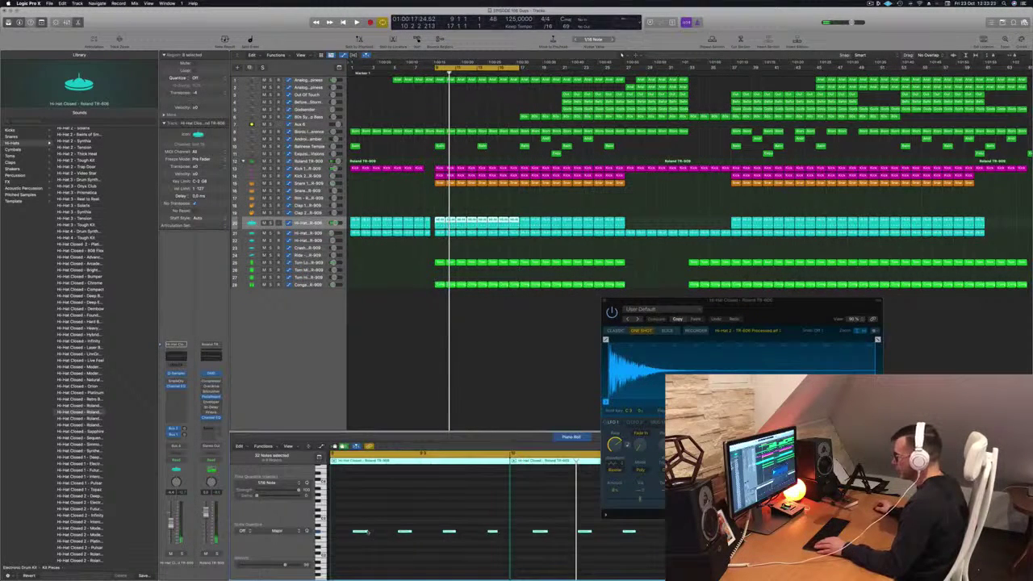
{"action": "left_click_drag", "start_coordinate": [368, 533], "coordinate": [380, 531]}
{"action": "key", "text": "space"}
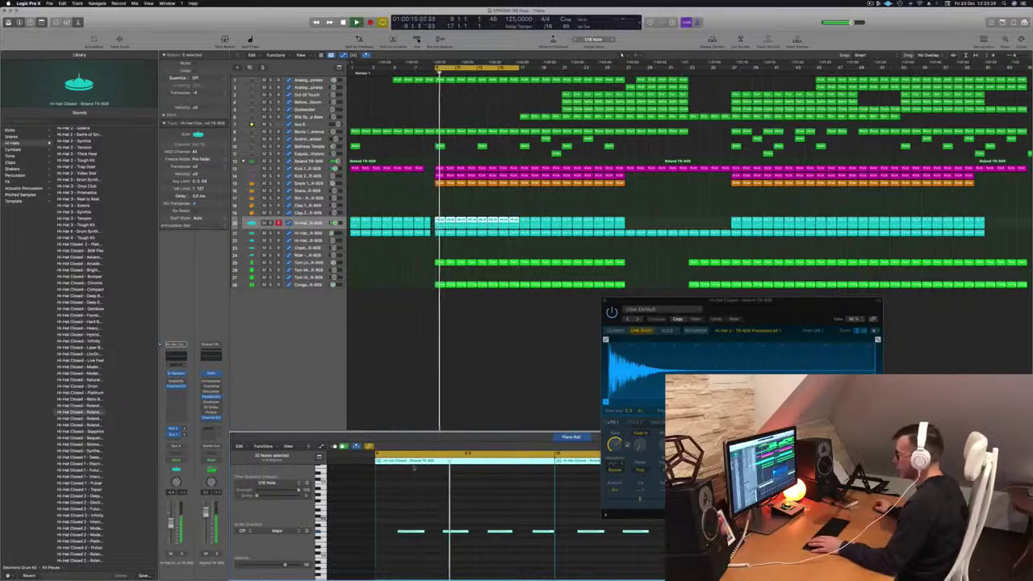
Trim the hi-hat sample's end in Quick Sampler and add a long fade-out, keeping One Shot mode after trying Classic
{"action": "left_click_drag", "start_coordinate": [739, 310], "coordinate": [427, 290]}
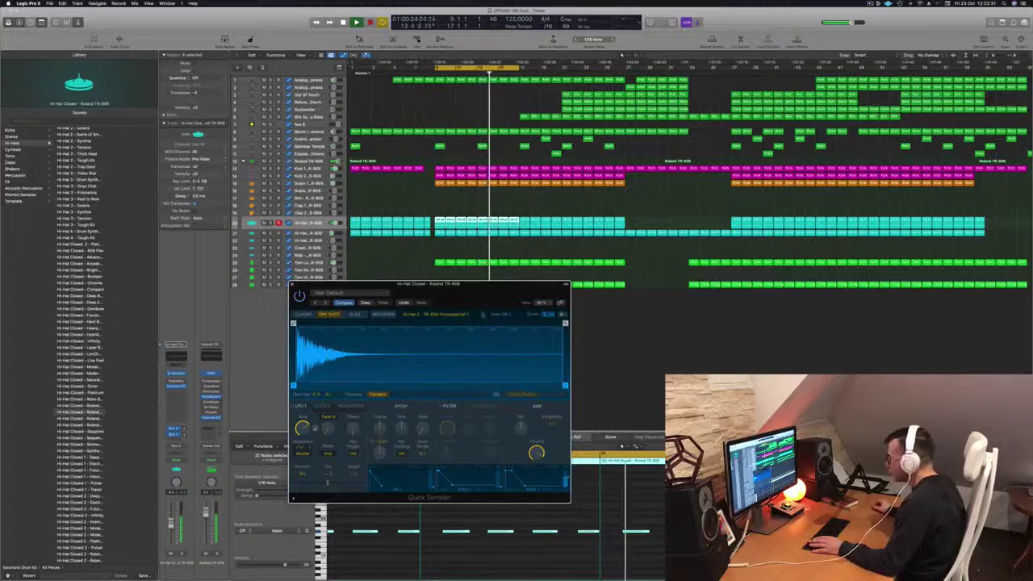
{"action": "left_click_drag", "start_coordinate": [447, 284], "coordinate": [578, 258]}
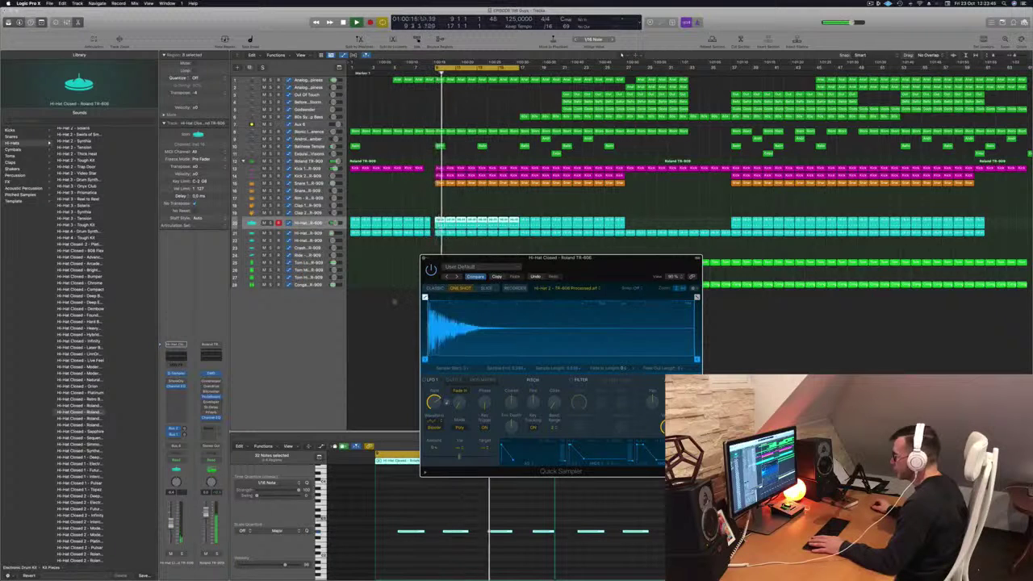
{"action": "left_click_drag", "start_coordinate": [696, 358], "coordinate": [520, 359]}
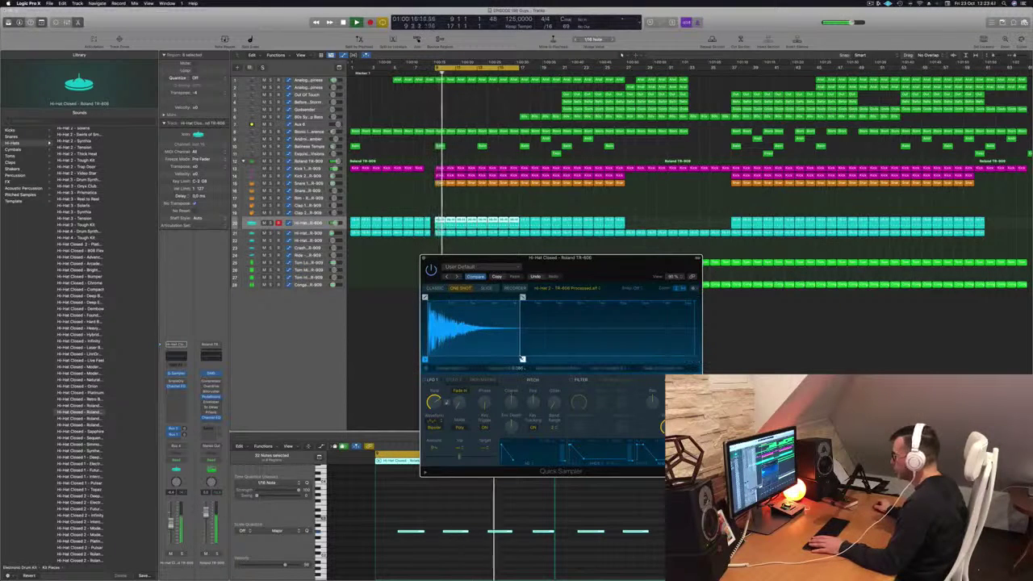
{"action": "left_click_drag", "start_coordinate": [684, 297], "coordinate": [523, 297]}
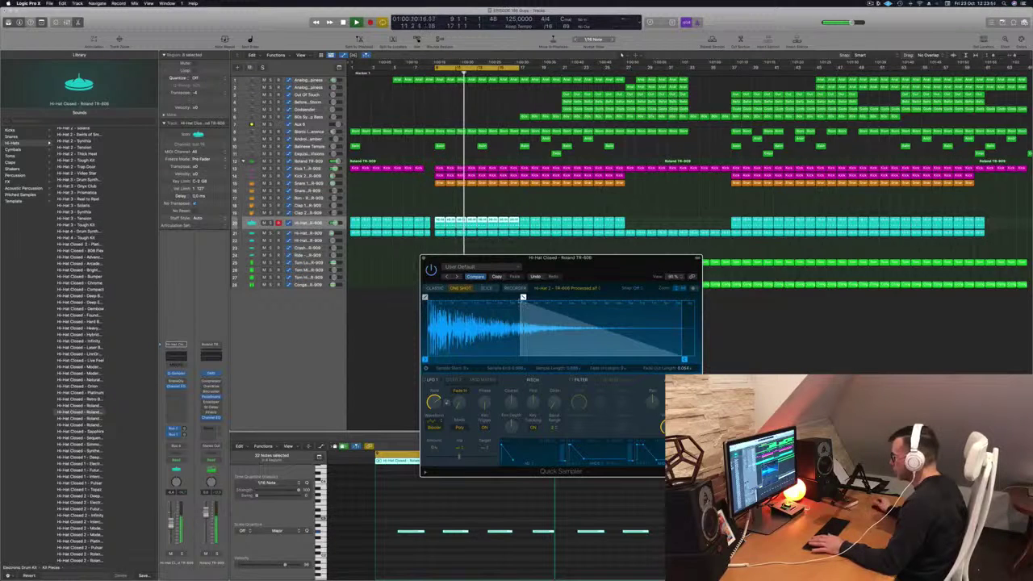
{"action": "left_click", "coordinate": [436, 289]}
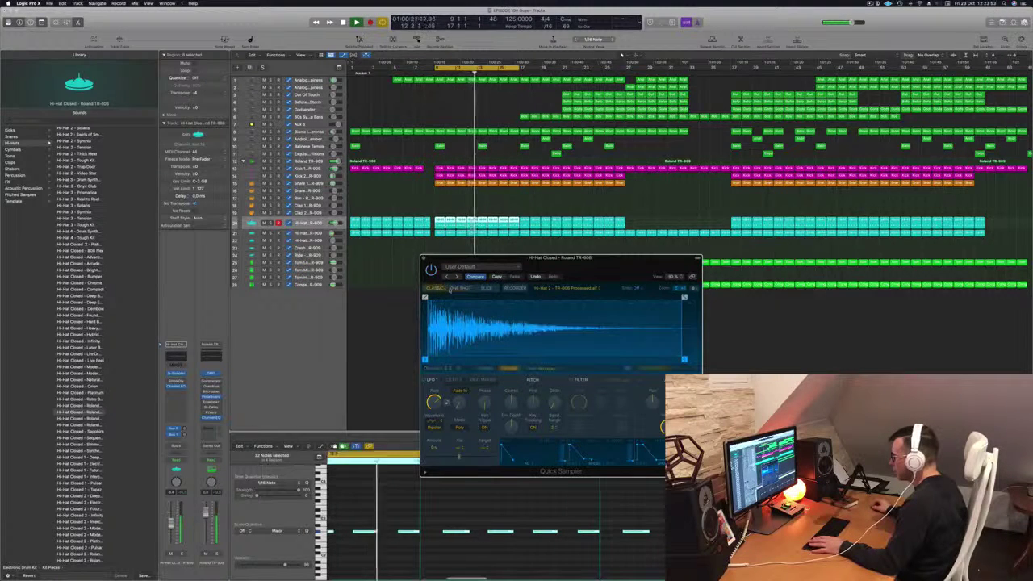
{"action": "left_click", "coordinate": [461, 288]}
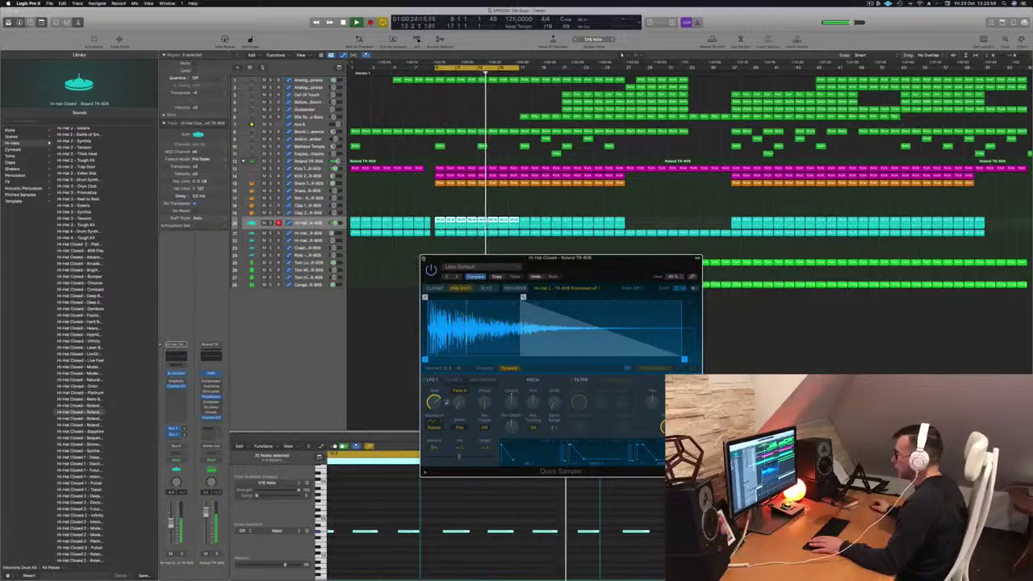
{"action": "key", "text": "v"}
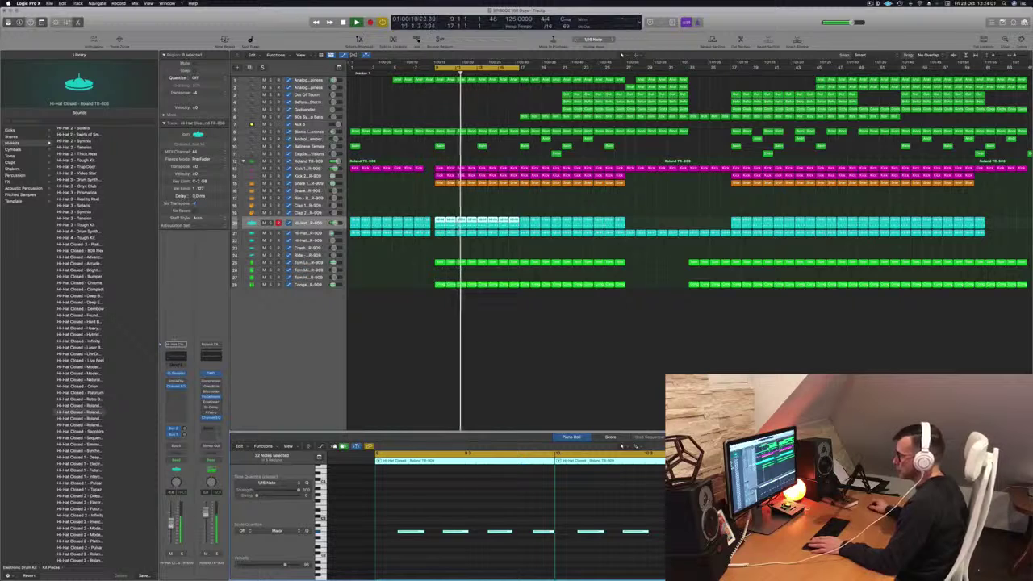
Enable a low cut at about 4 kHz in the Hi-Hat Closed track's Channel EQ
{"action": "left_click", "coordinate": [175, 360]}
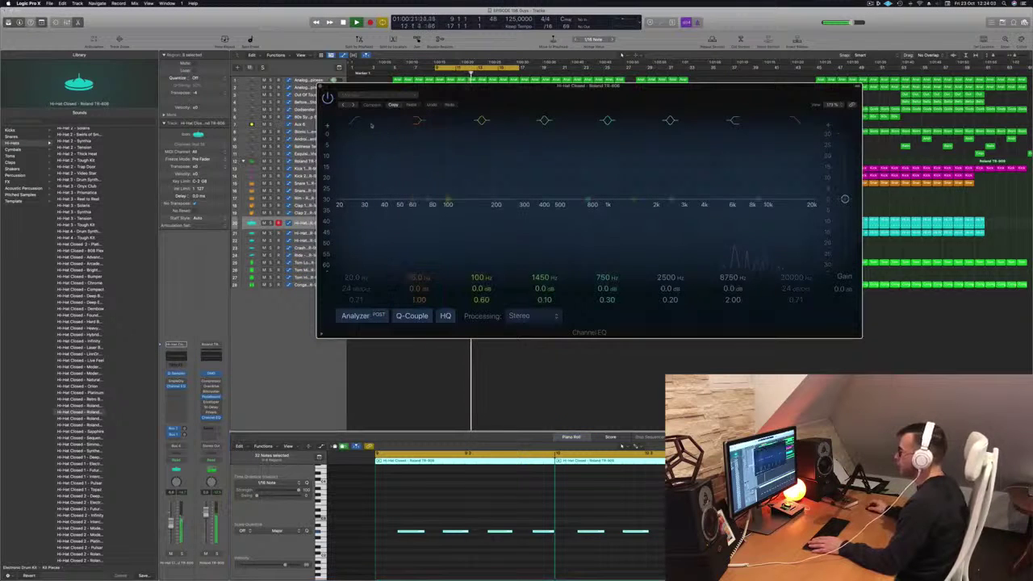
{"action": "left_click", "coordinate": [355, 120]}
{"action": "left_click_drag", "start_coordinate": [453, 180], "coordinate": [704, 180]}
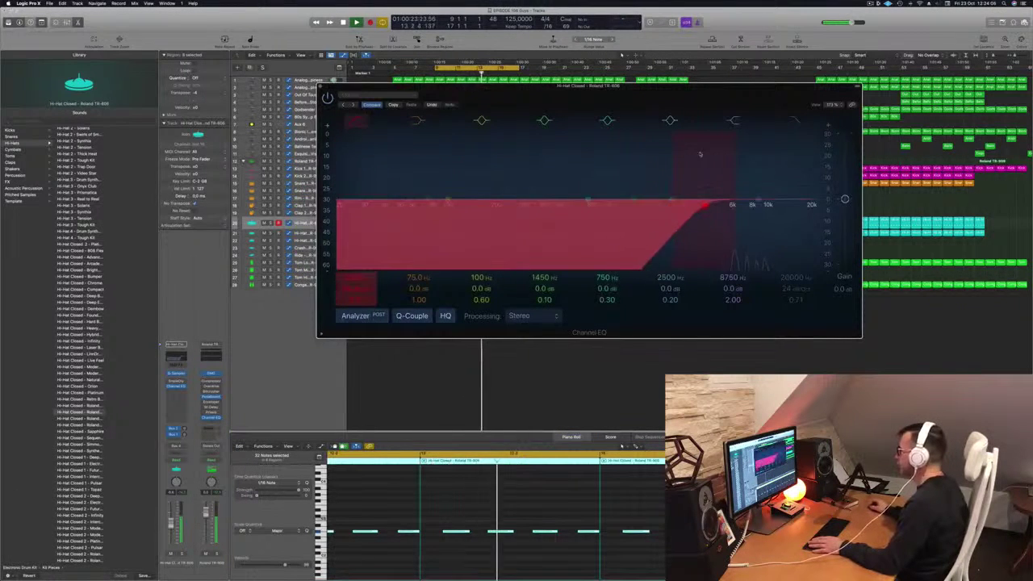
{"action": "key", "text": "v"}
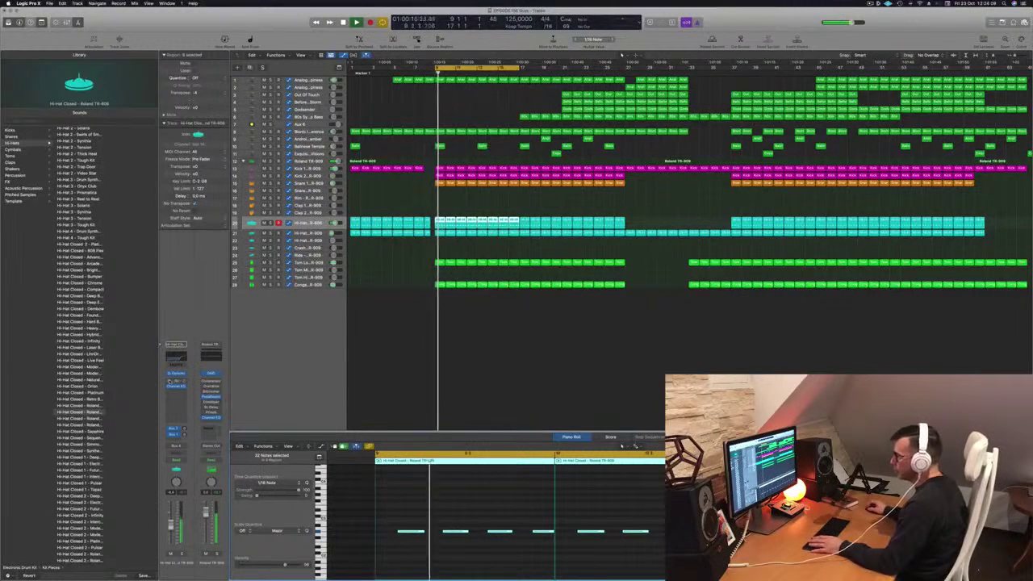
Set the Hi-Hat Closed track's Sample Delay to 10 ms left and 15 ms right, and lower the track's fader slightly
{"action": "key", "text": "v"}
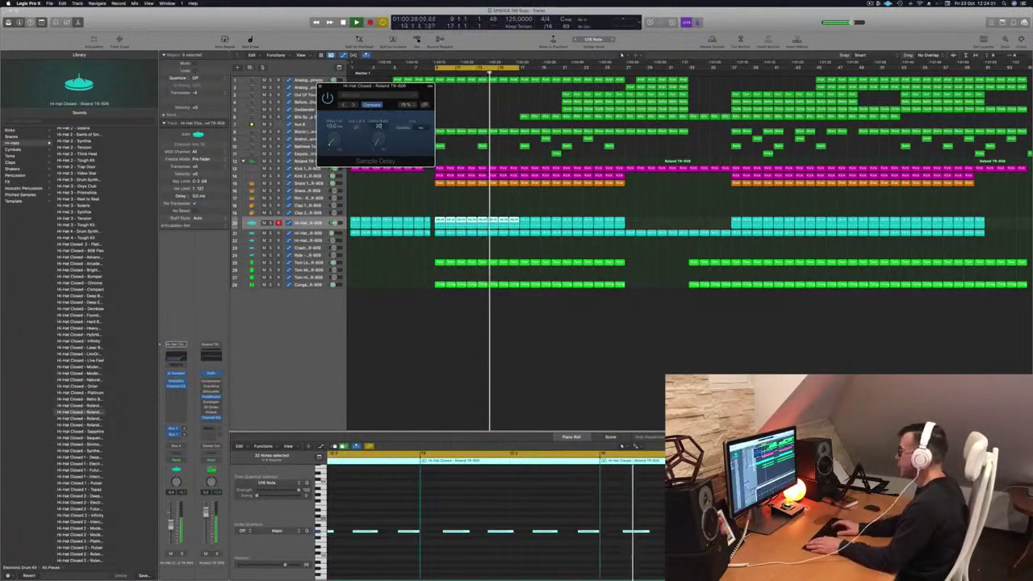
{"action": "left_click_drag", "start_coordinate": [389, 85], "coordinate": [499, 94]}
{"action": "key", "text": "Return"}
{"action": "left_click_drag", "start_coordinate": [171, 525], "coordinate": [171, 530]}
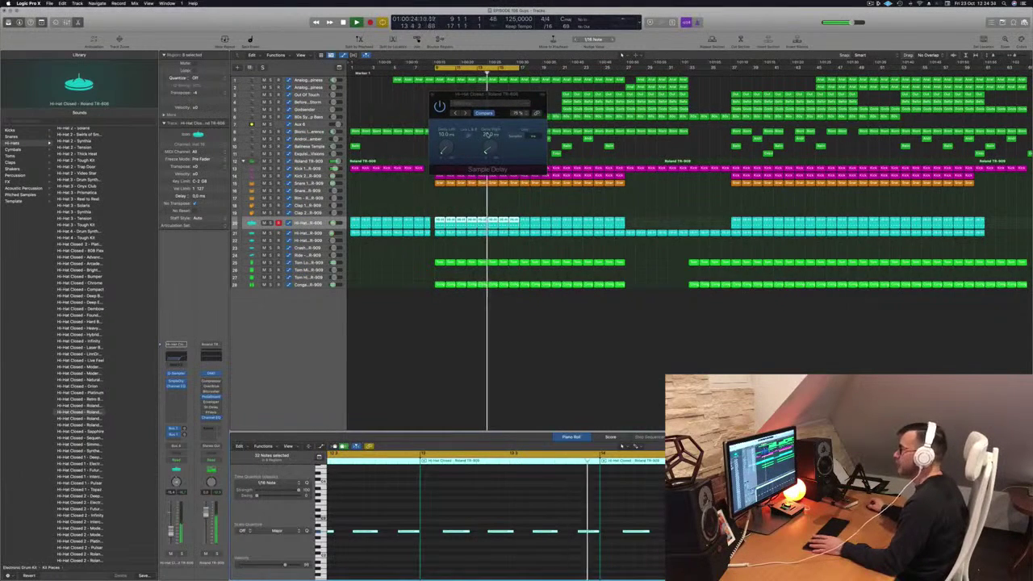
{"action": "double_click", "coordinate": [488, 134]}
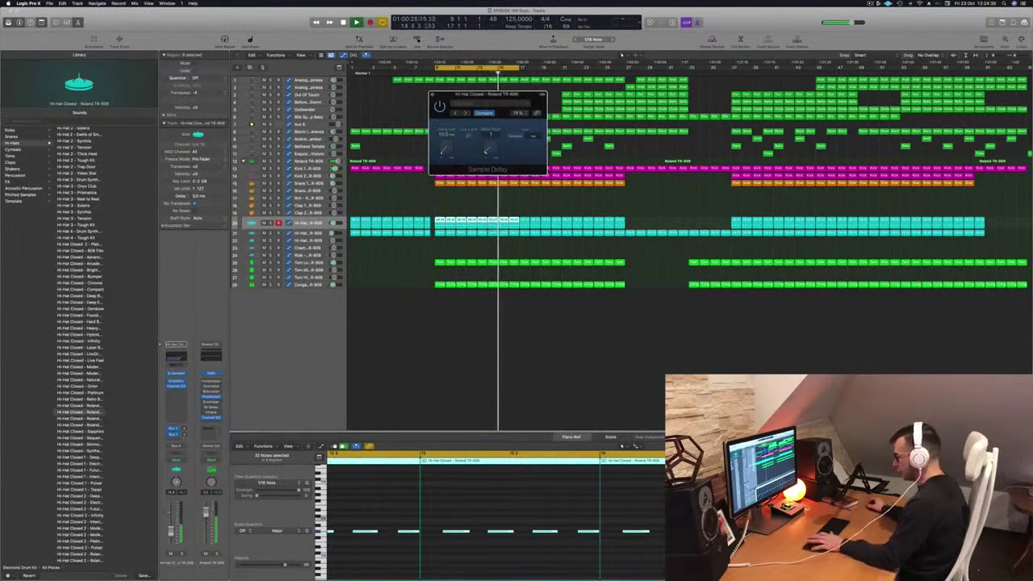
{"action": "key", "text": "Return"}
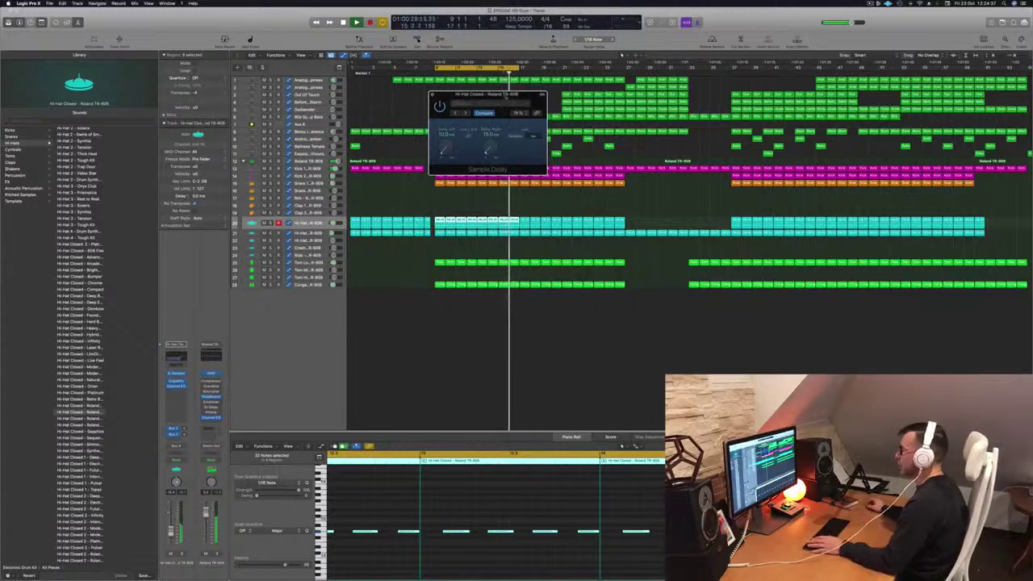
{"action": "left_click_drag", "start_coordinate": [506, 97], "coordinate": [497, 100]}
{"action": "left_click", "coordinate": [423, 98]}
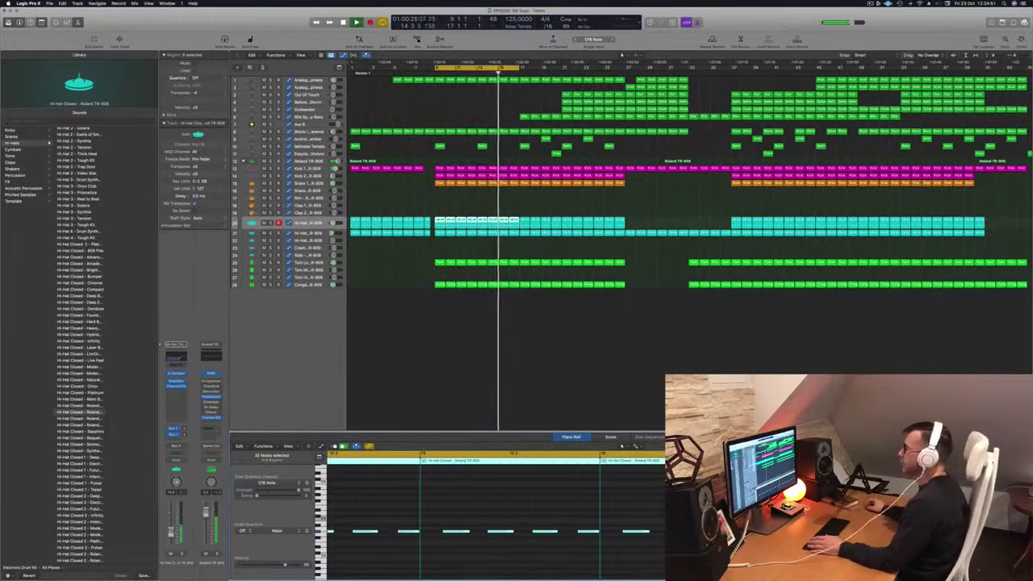
Select the Snare 1 track, open its Phat FX plug-in and load the Accentuate drum preset
{"action": "left_click", "coordinate": [369, 185]}
{"action": "key", "text": "space"}
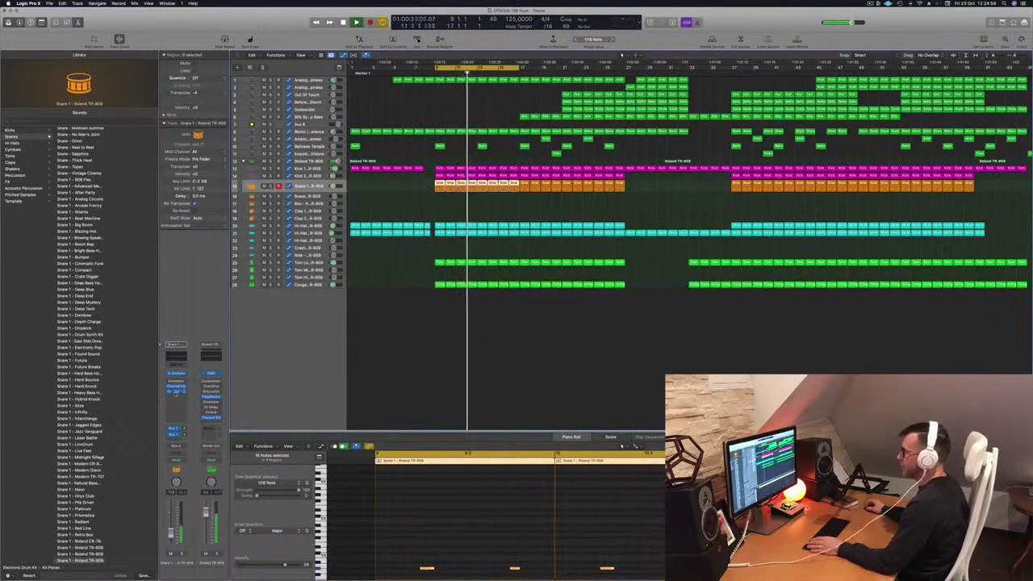
{"action": "left_click", "coordinate": [176, 393]}
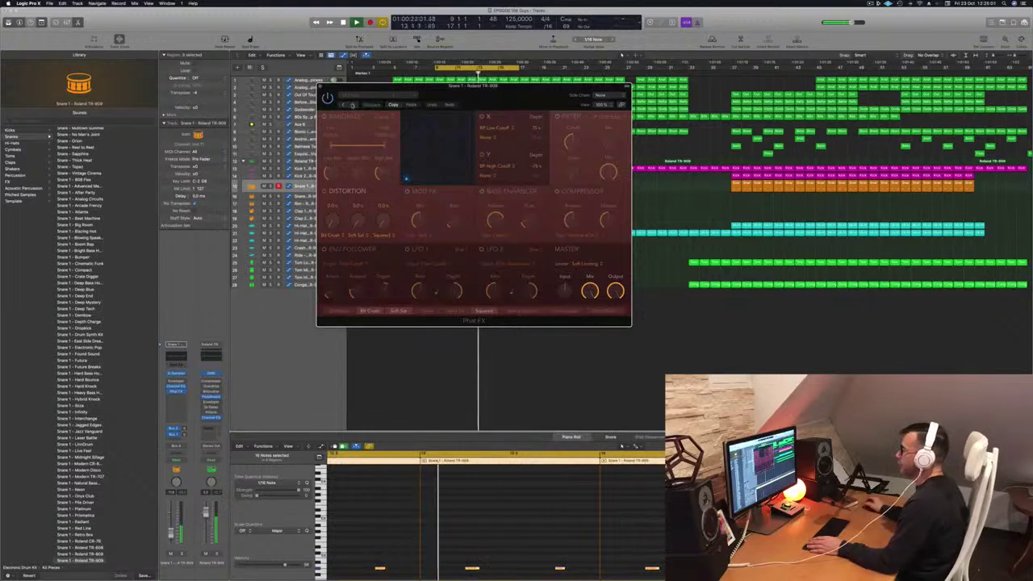
{"action": "left_click", "coordinate": [352, 105]}
{"action": "left_click", "coordinate": [352, 105]}
{"action": "left_click", "coordinate": [356, 95]}
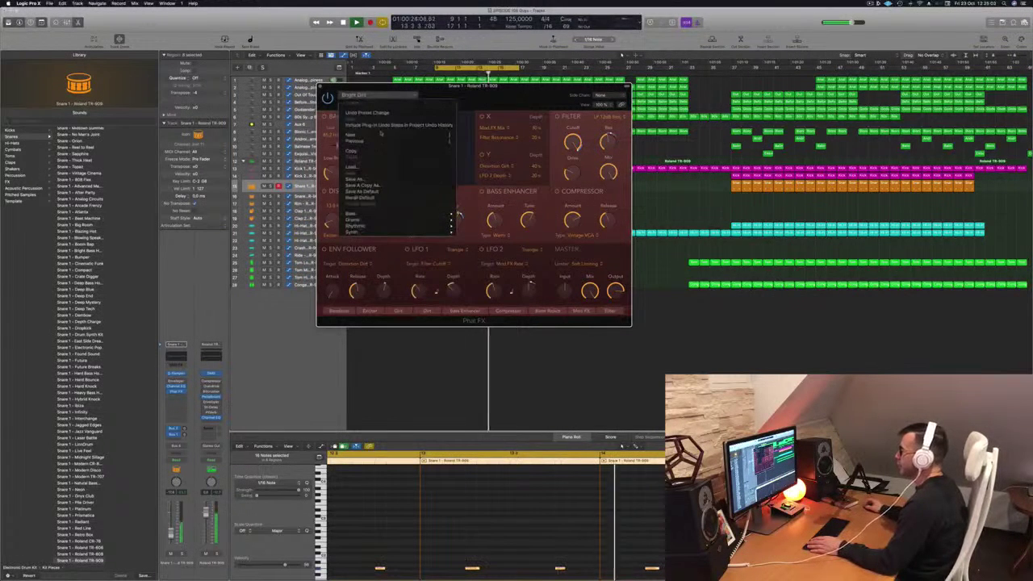
{"action": "mouse_move", "coordinate": [458, 216]}
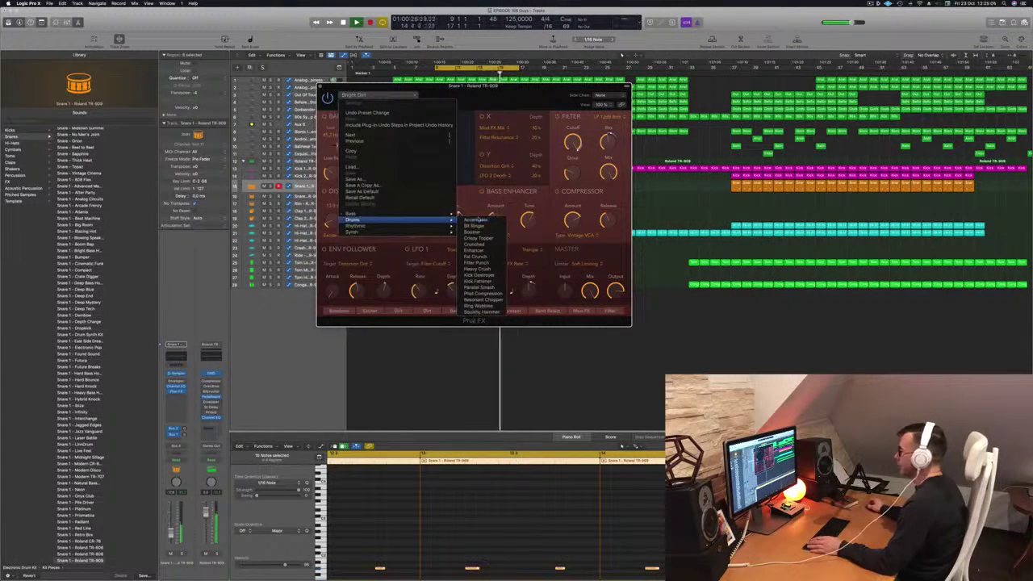
{"action": "left_click", "coordinate": [498, 89]}
{"action": "left_click_drag", "start_coordinate": [497, 90], "coordinate": [532, 90]}
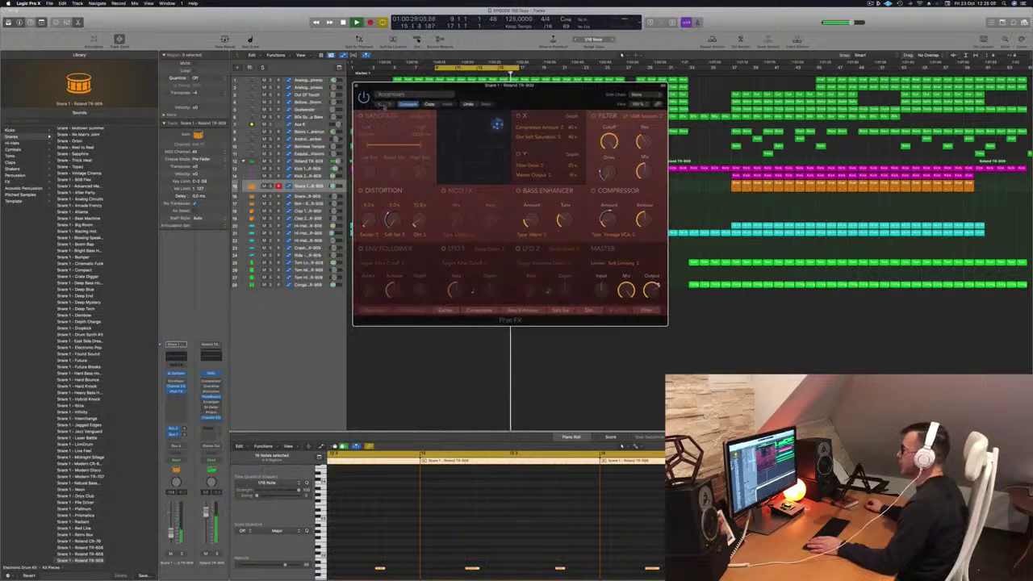
Audition the Phat FX drum presets on the Snare 1 track, from Bit Ringer through to Parallel Smash
{"action": "left_click", "coordinate": [386, 105]}
{"action": "left_click", "coordinate": [390, 105]}
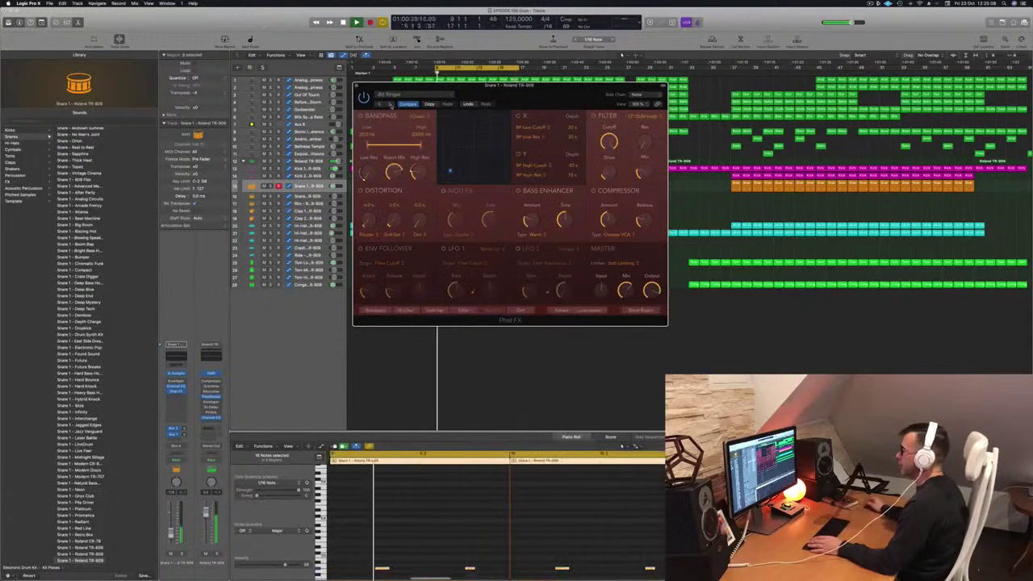
{"action": "left_click", "coordinate": [390, 105]}
{"action": "left_click", "coordinate": [390, 105]}
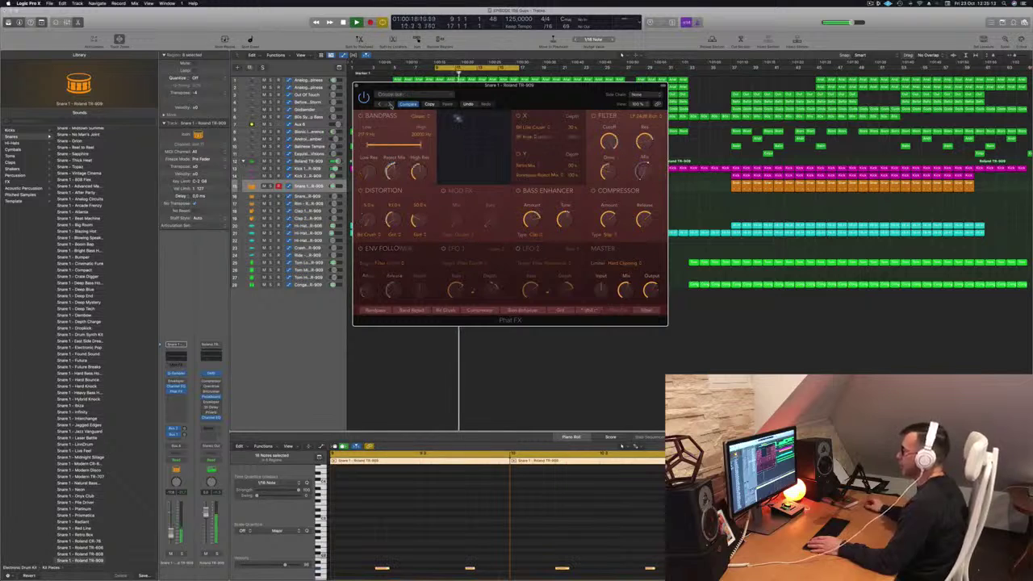
{"action": "left_click", "coordinate": [389, 105]}
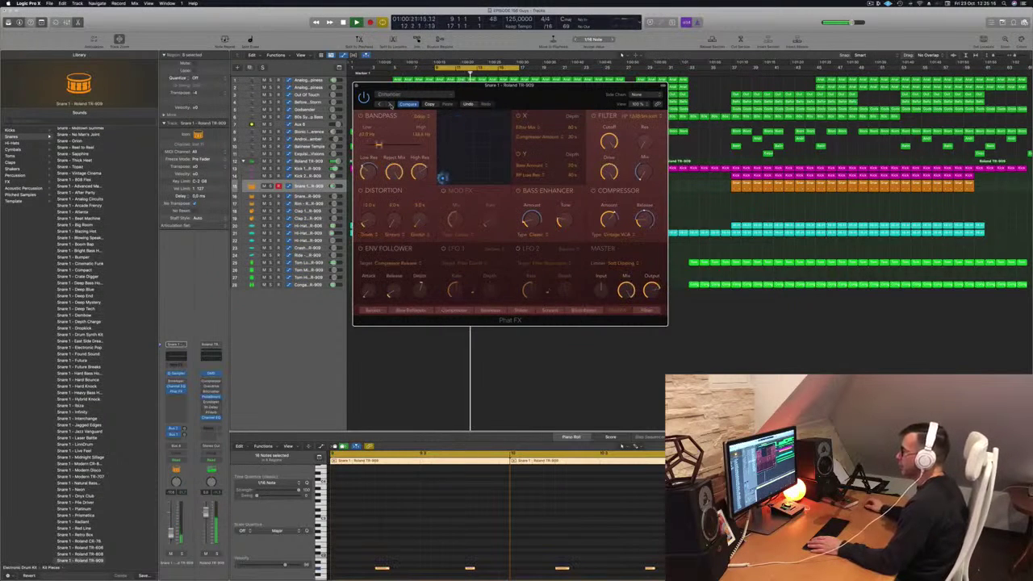
{"action": "left_click", "coordinate": [390, 105]}
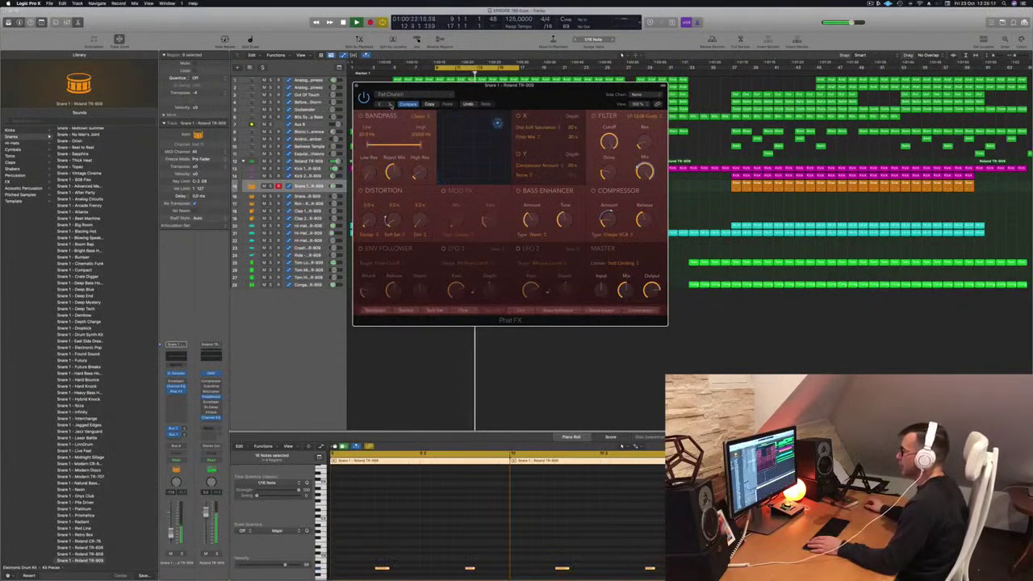
{"action": "left_click", "coordinate": [390, 105]}
{"action": "left_click", "coordinate": [390, 105]}
{"action": "left_click", "coordinate": [390, 105]}
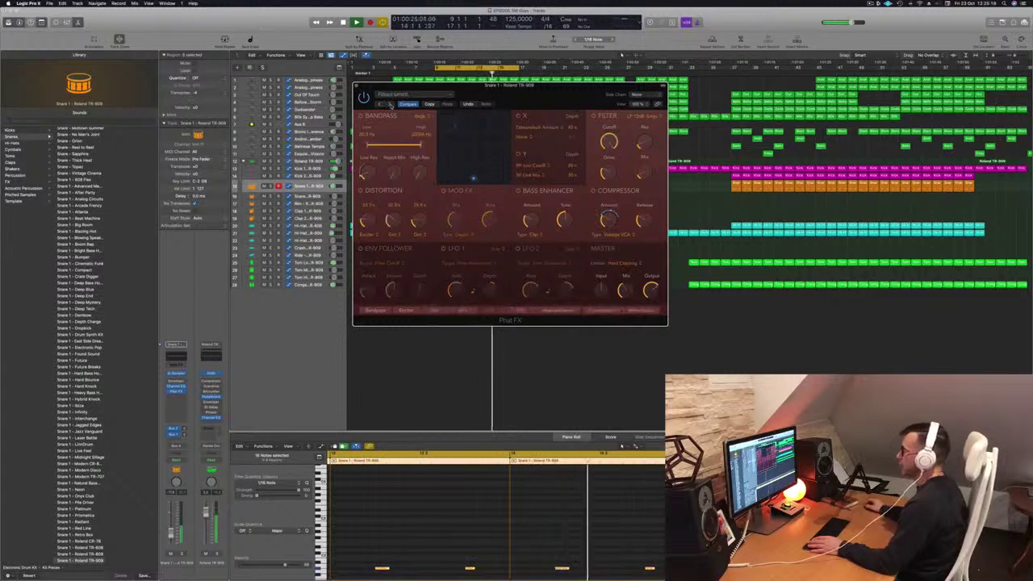
{"action": "left_click", "coordinate": [390, 105]}
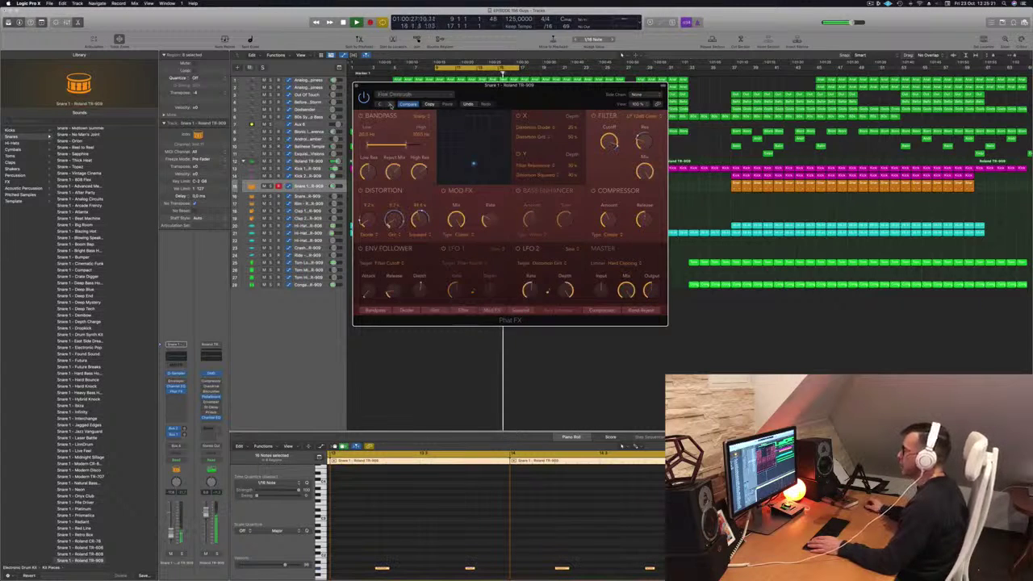
{"action": "left_click", "coordinate": [390, 105]}
{"action": "left_click", "coordinate": [390, 105]}
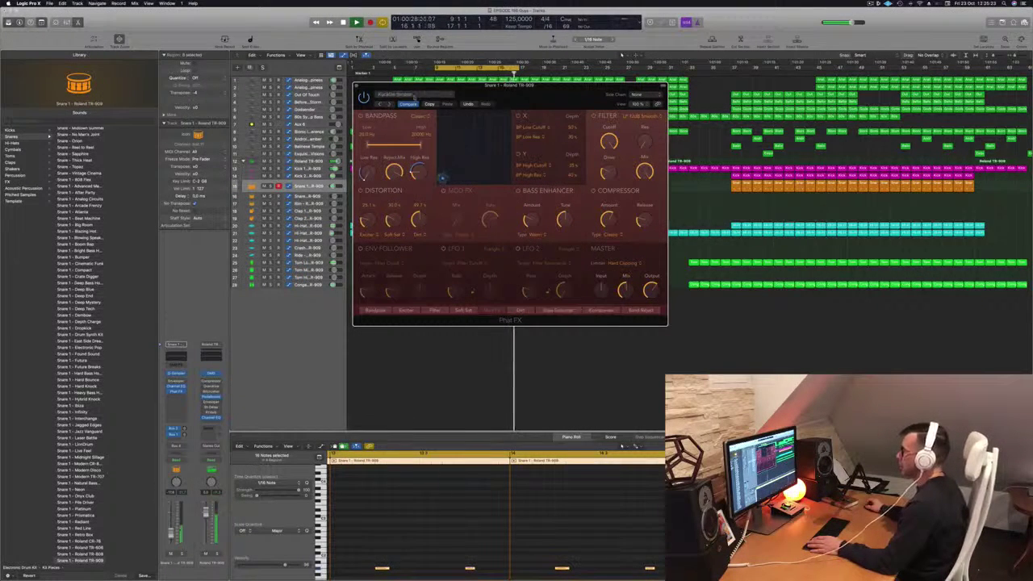
Load the Accentuate drum preset in the Snare 1 track's Phat FX and hide the plug-in window
{"action": "left_click", "coordinate": [404, 94]}
{"action": "mouse_move", "coordinate": [418, 226]}
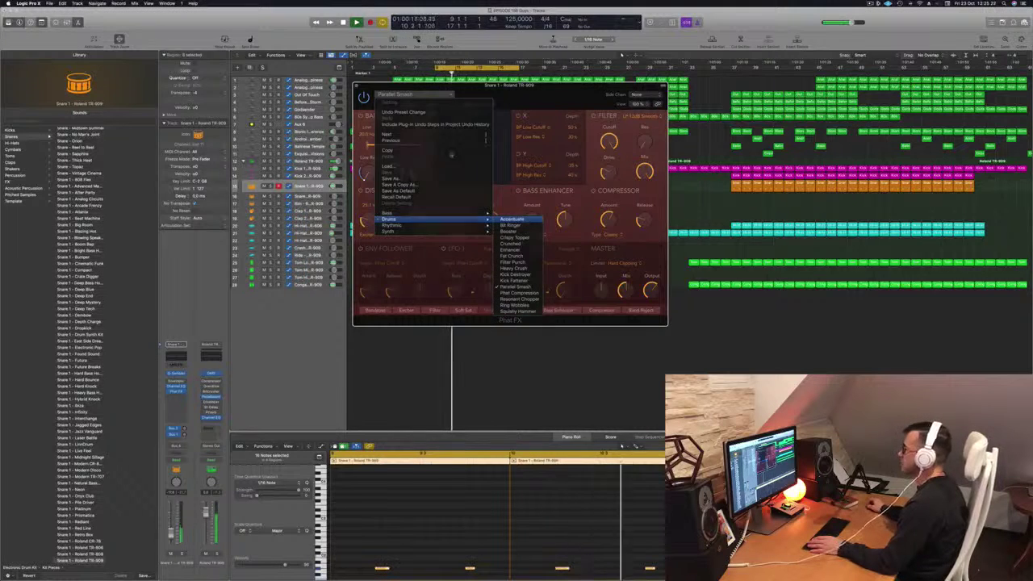
{"action": "left_click", "coordinate": [524, 220]}
{"action": "left_click_drag", "start_coordinate": [521, 93], "coordinate": [491, 98]}
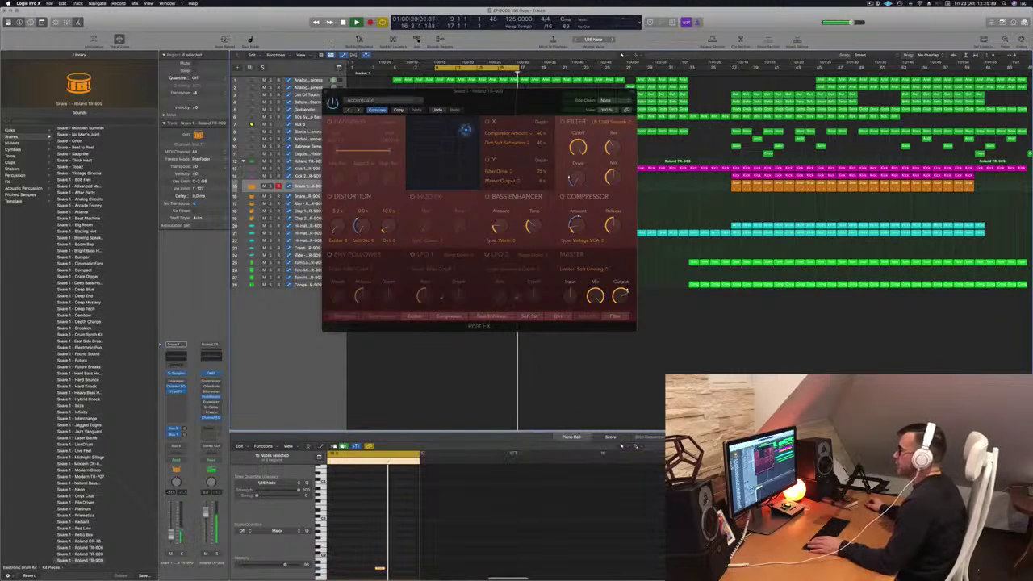
{"action": "key", "text": "v"}
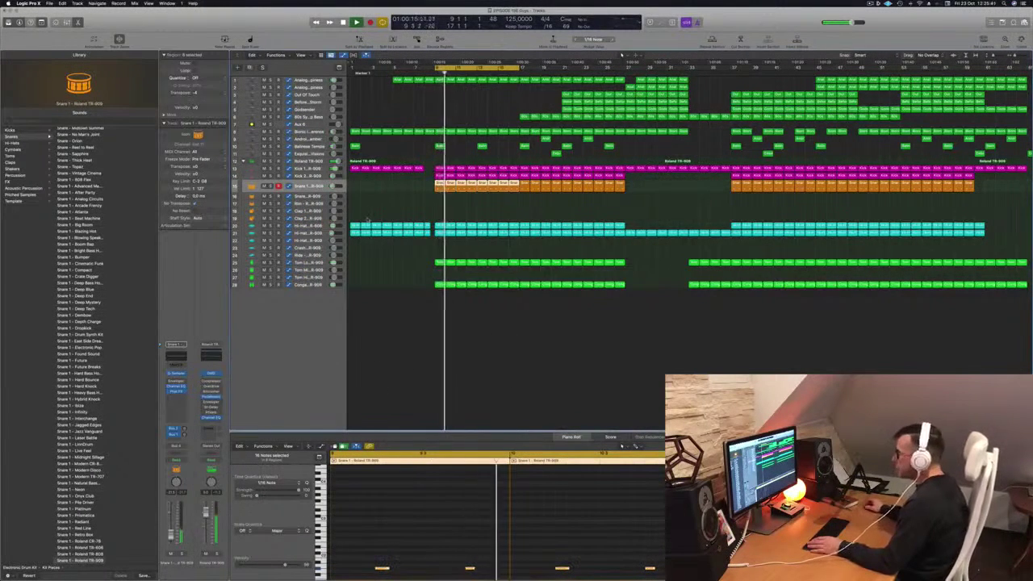
Check the Kick 2 track briefly in solo, and enable the low cut in its Channel EQ, sweeping the cutoff upward
{"action": "key", "text": "Up"}
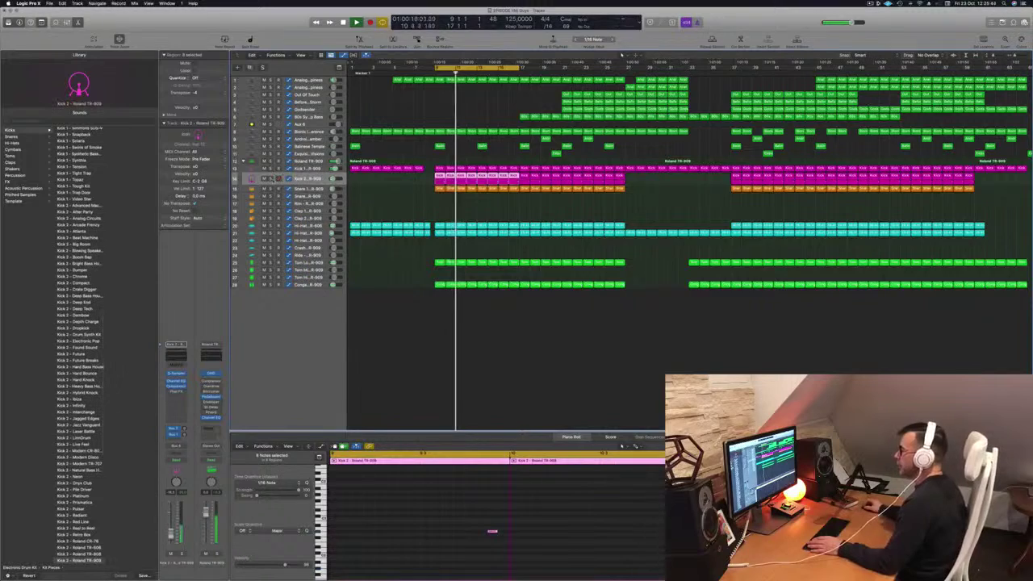
{"action": "key", "text": "s"}
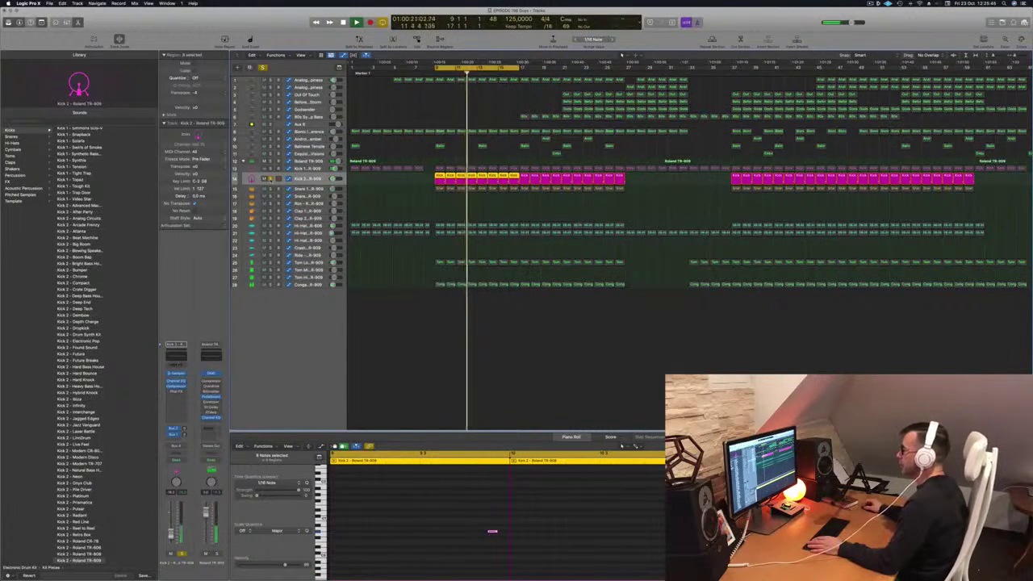
{"action": "key", "text": "s"}
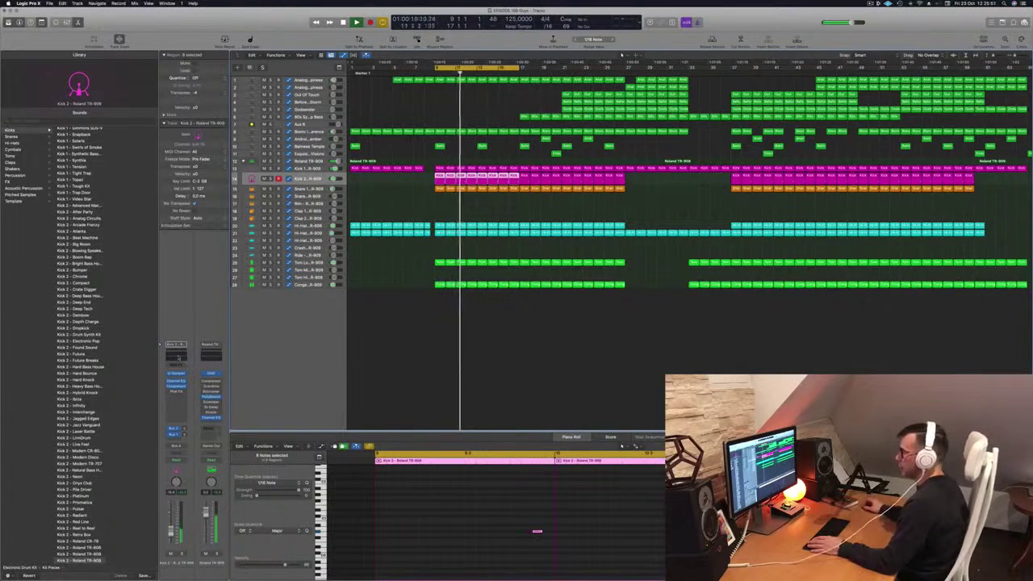
{"action": "left_click", "coordinate": [179, 358]}
{"action": "left_click", "coordinate": [362, 124]}
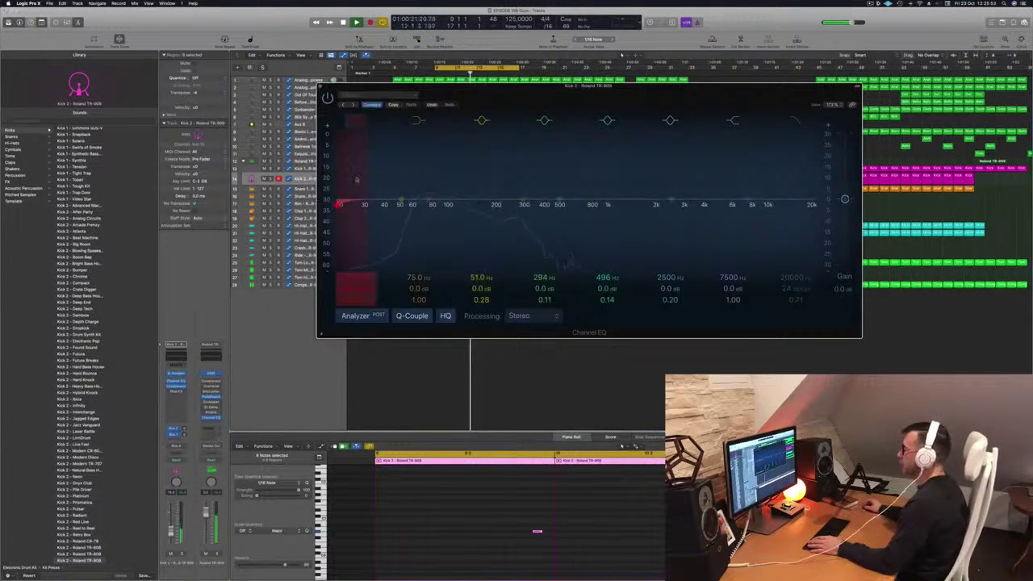
{"action": "left_click_drag", "start_coordinate": [359, 165], "coordinate": [474, 166]}
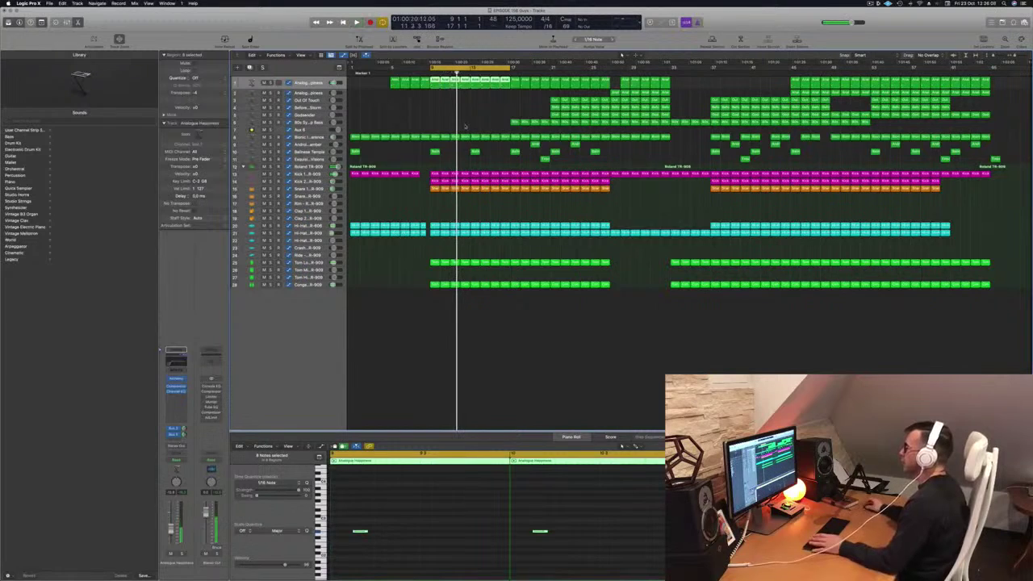
Set the cycle range to bars 21 to 27 and play it with the Roland TR-909 drum stack soloed
{"action": "left_click_drag", "start_coordinate": [478, 68], "coordinate": [622, 55]}
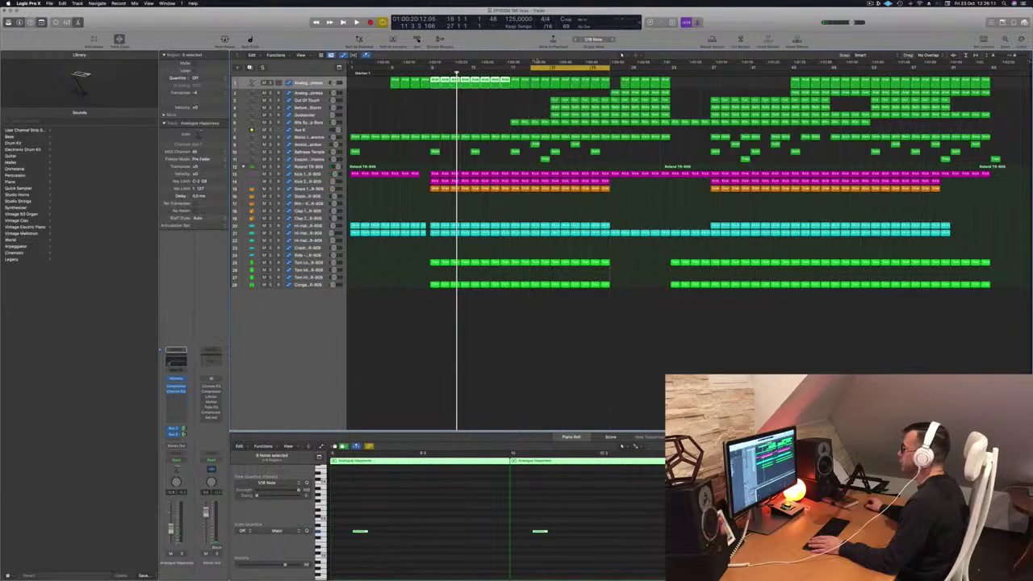
{"action": "left_click_drag", "start_coordinate": [532, 70], "coordinate": [551, 69]}
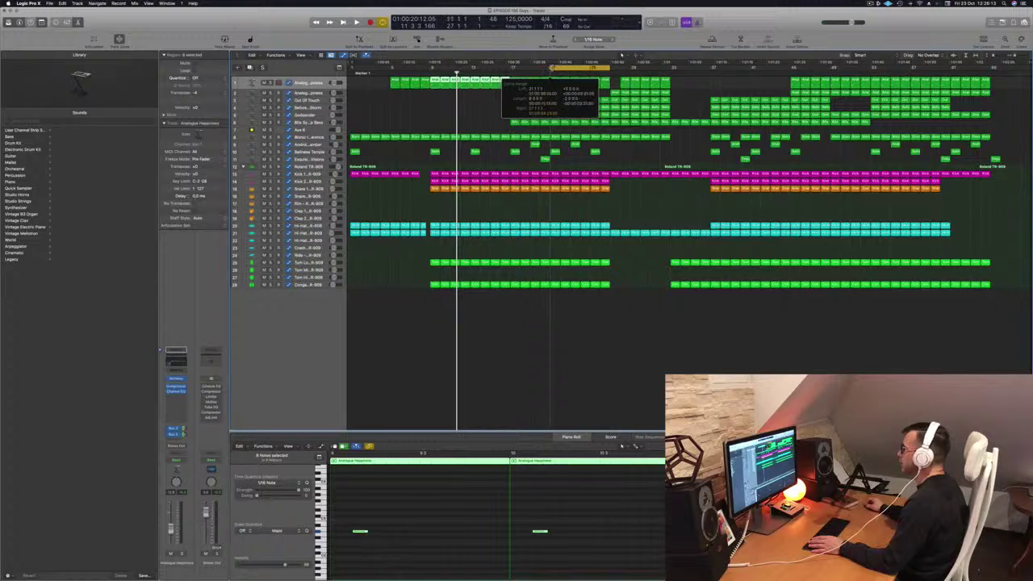
{"action": "left_click", "coordinate": [478, 114]}
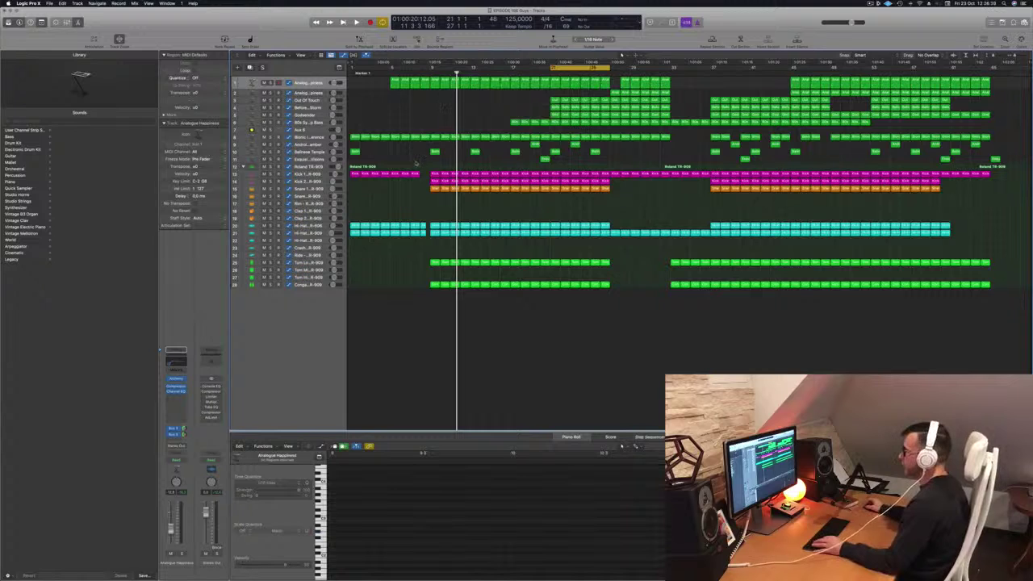
{"action": "key", "text": "s"}
{"action": "key", "text": "space"}
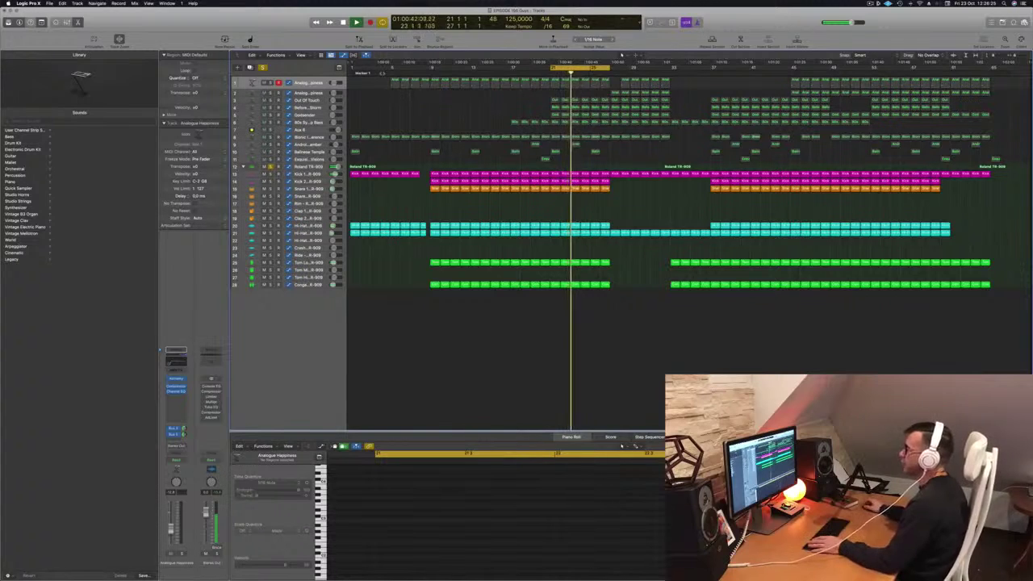
{"action": "left_click", "coordinate": [303, 86]}
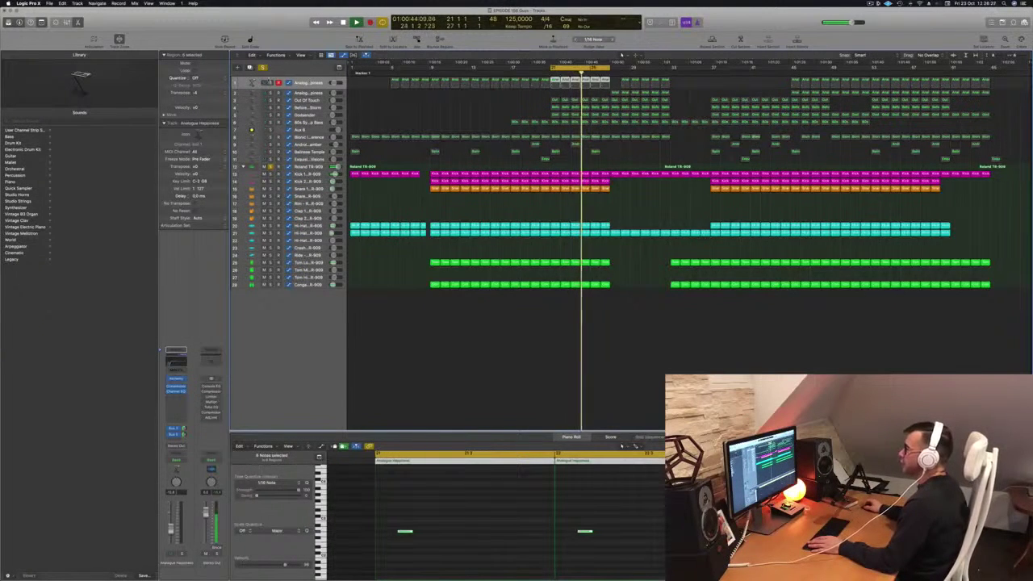
{"action": "key", "text": "s"}
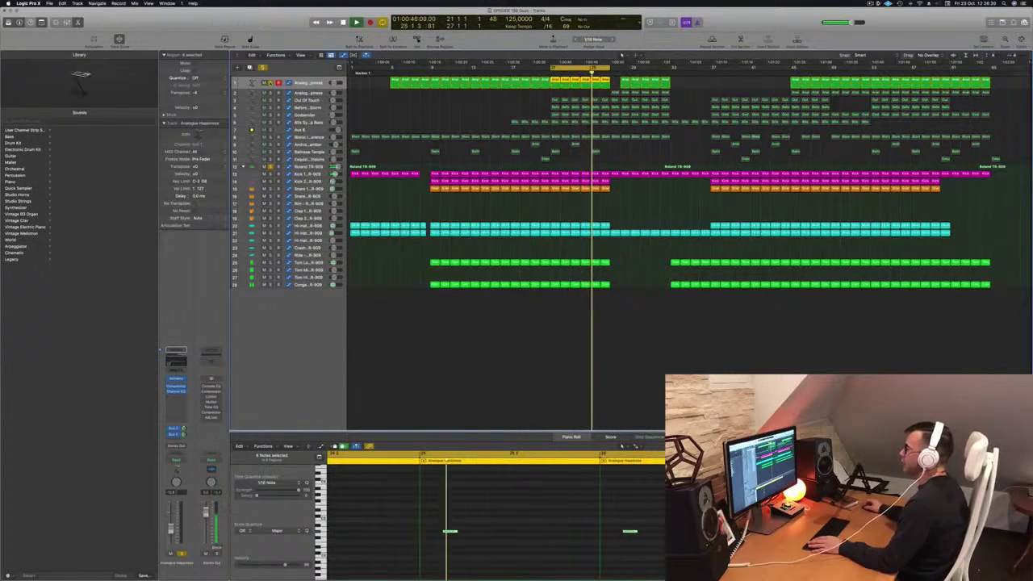
{"action": "key", "text": "ctrl+m"}
Select the 80s Synth Pop Bass track and solo it together with the drums
{"action": "left_click", "coordinate": [326, 137]}
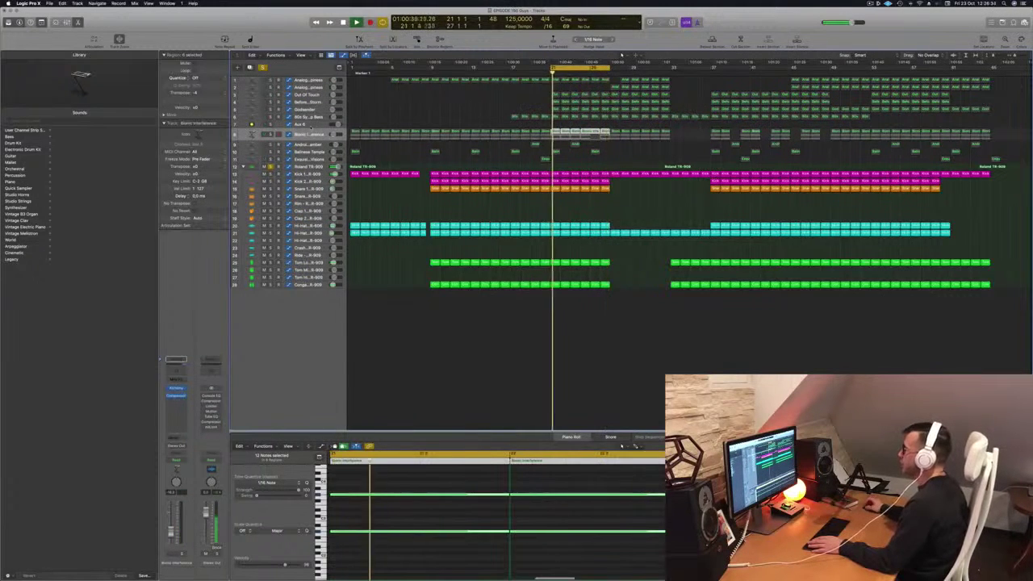
{"action": "key", "text": "Up"}
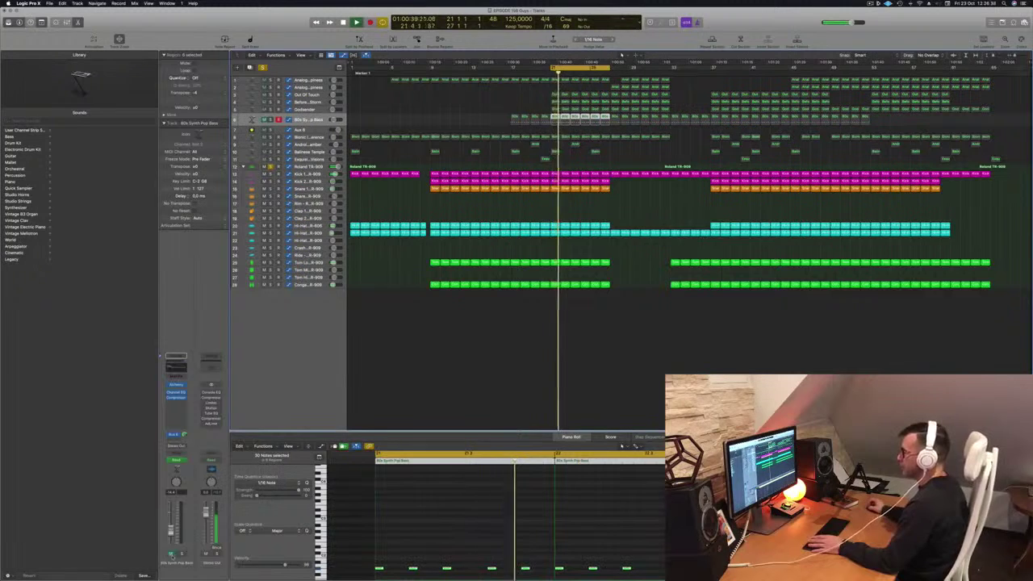
{"action": "left_click", "coordinate": [182, 554]}
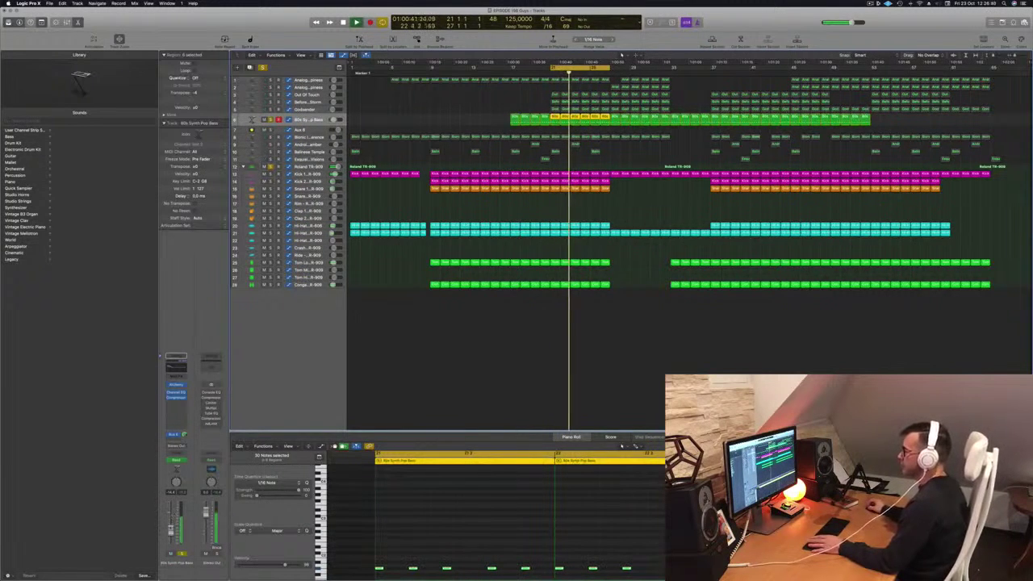
Set the low shelf in the 80s Synth Pop Bass track's Channel EQ to 76 Hz and +3.3 dB, and close the plug-in
{"action": "left_click", "coordinate": [178, 371]}
{"action": "key", "text": "Return"}
{"action": "left_click_drag", "start_coordinate": [430, 179], "coordinate": [430, 211]}
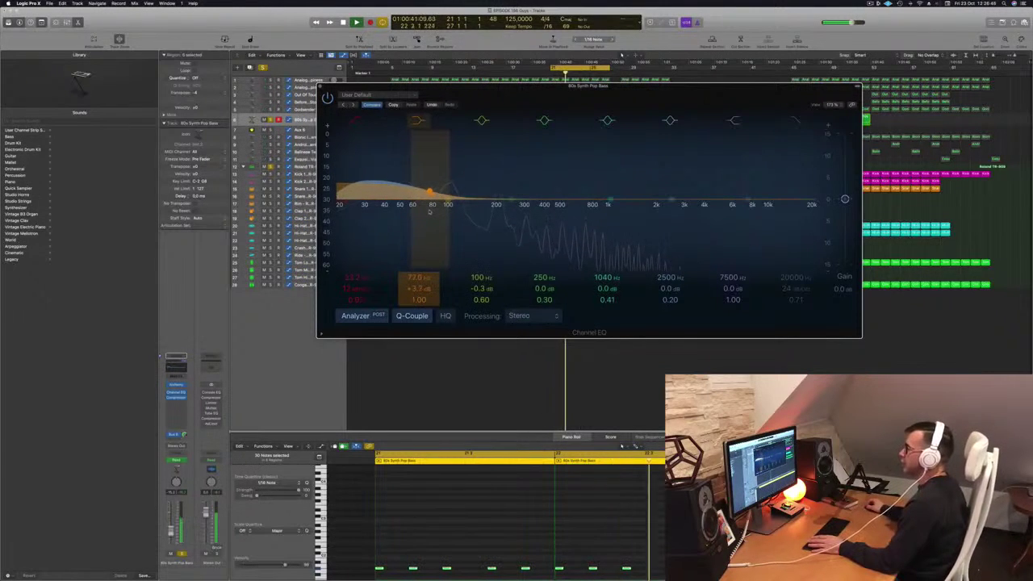
{"action": "left_click_drag", "start_coordinate": [503, 94], "coordinate": [535, 131]}
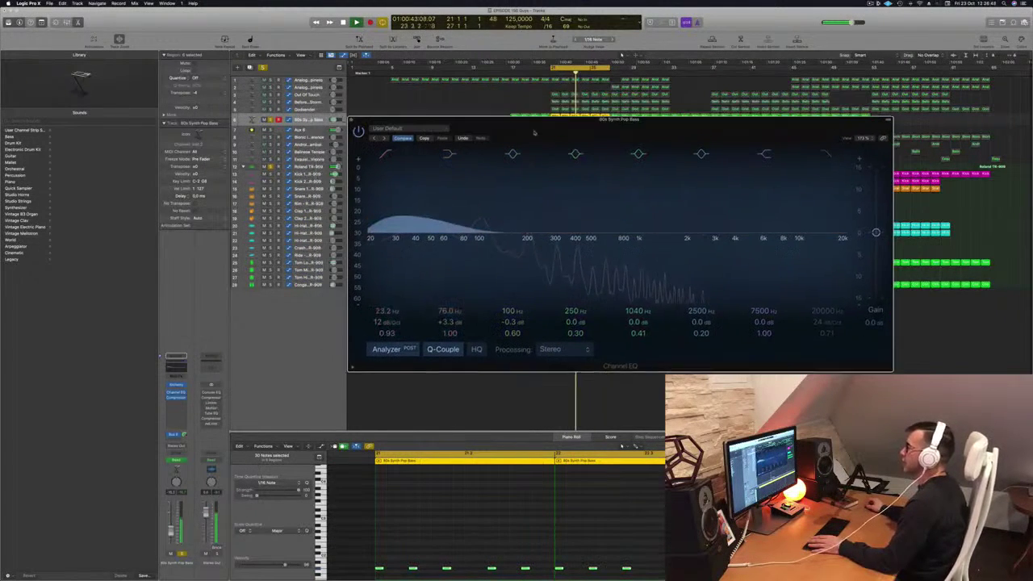
{"action": "key", "text": "super+w"}
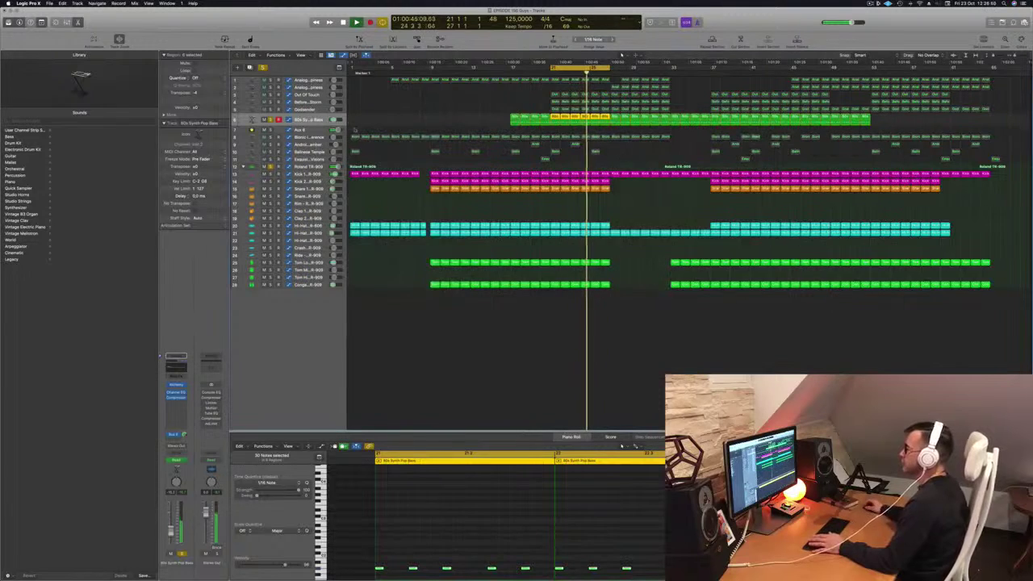
Select the Aux 6 track and show the track automation over the looped section
{"action": "left_click", "coordinate": [304, 131]}
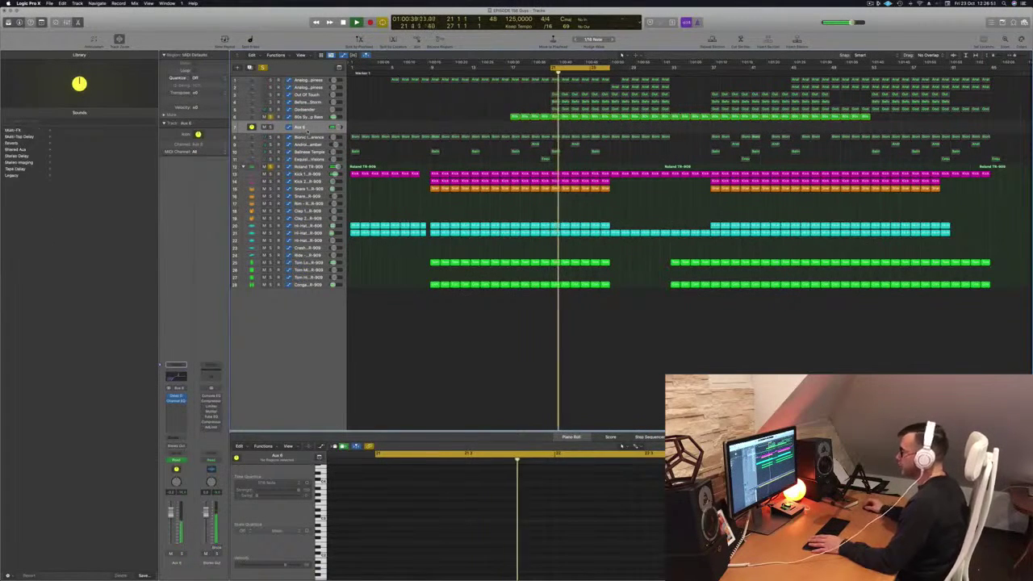
{"action": "key", "text": "a"}
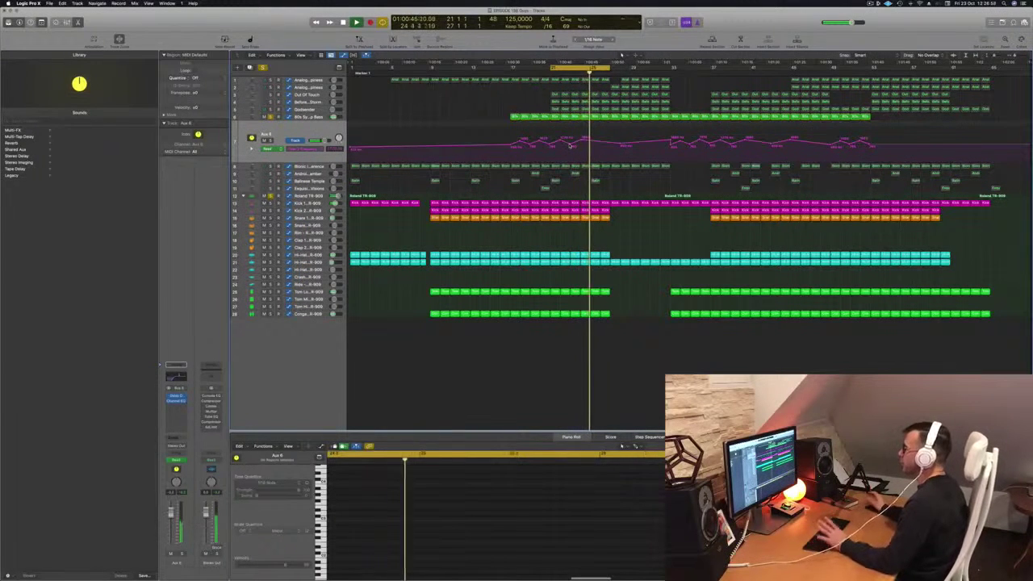
{"action": "key", "text": "space"}
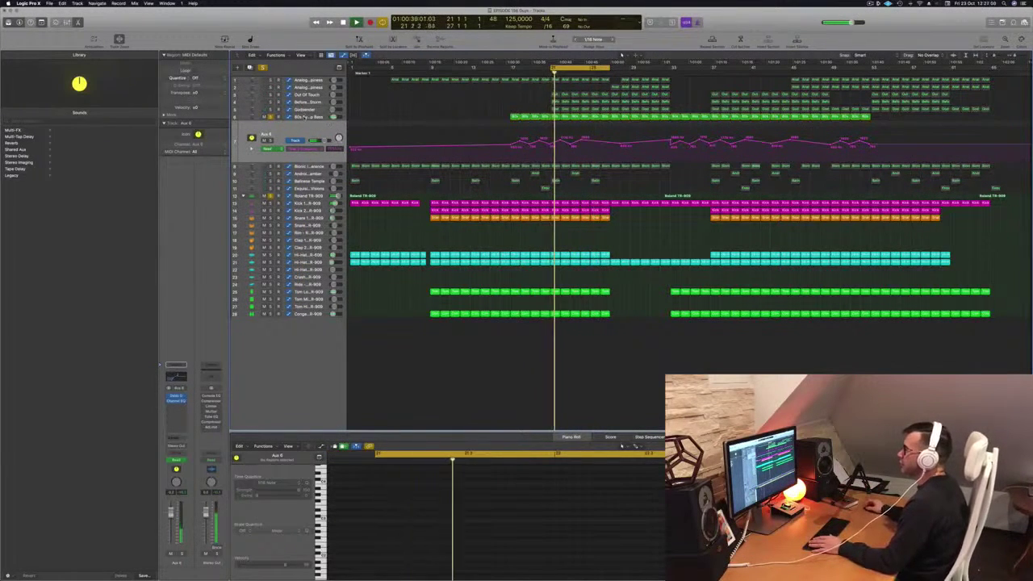
Set the low shelf in the 80s Synth Pop Bass track's Channel EQ to 80 Hz and +5.3 dB, close the plug-in and deselect the regions
{"action": "left_click", "coordinate": [308, 116]}
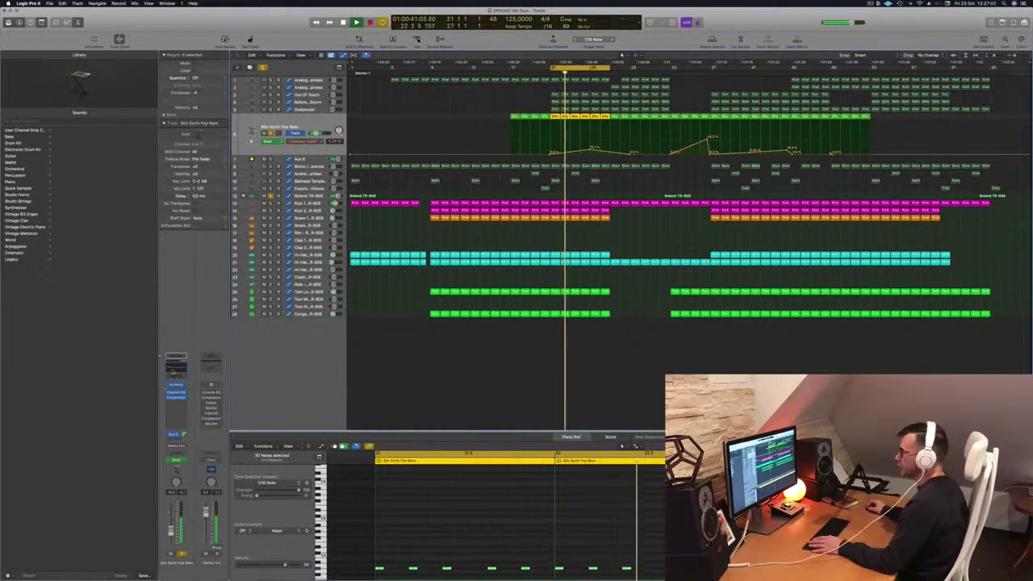
{"action": "left_click", "coordinate": [176, 392]}
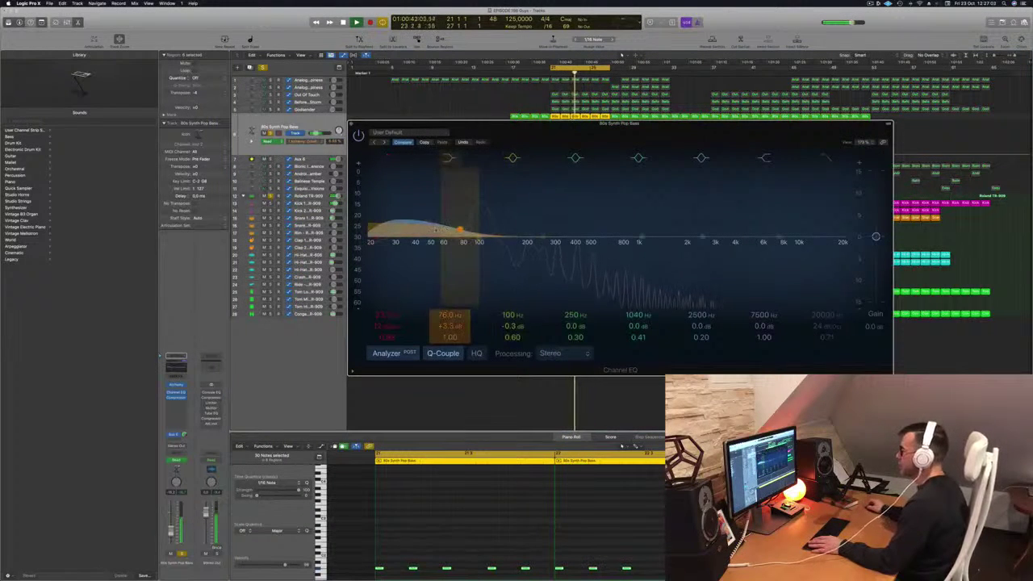
{"action": "left_click_drag", "start_coordinate": [459, 229], "coordinate": [438, 219]}
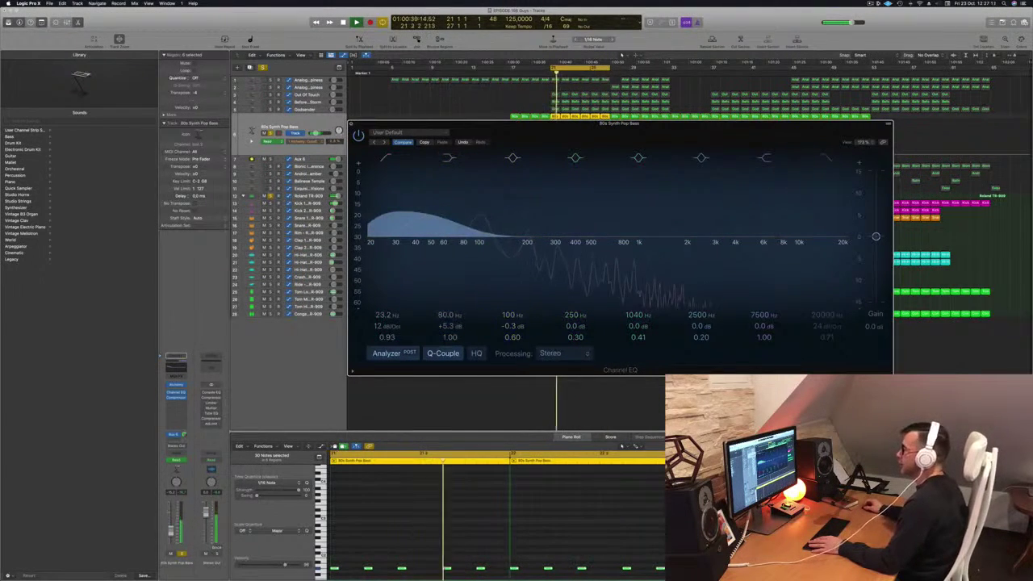
{"action": "key", "text": "super+w"}
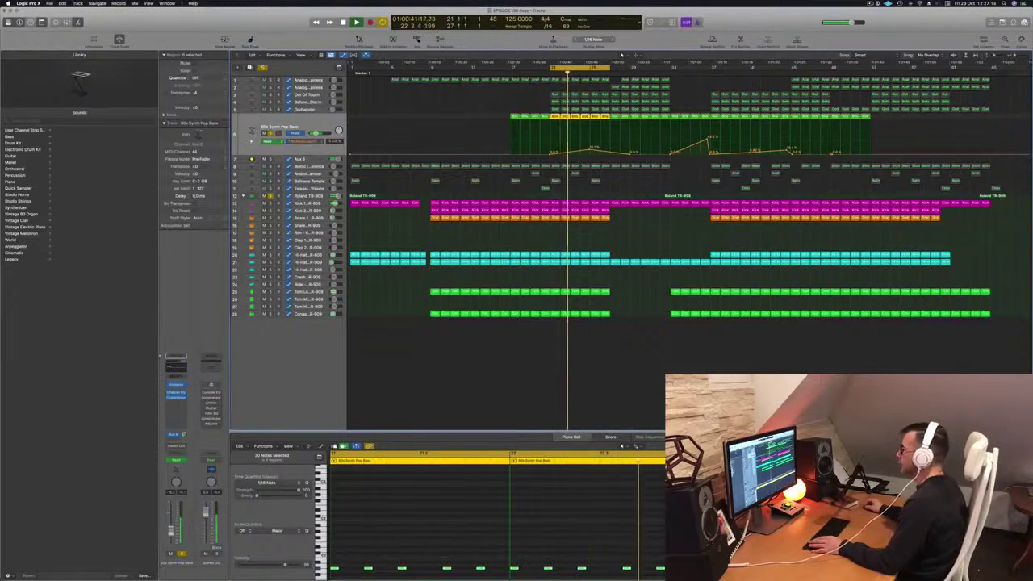
{"action": "left_click", "coordinate": [589, 152]}
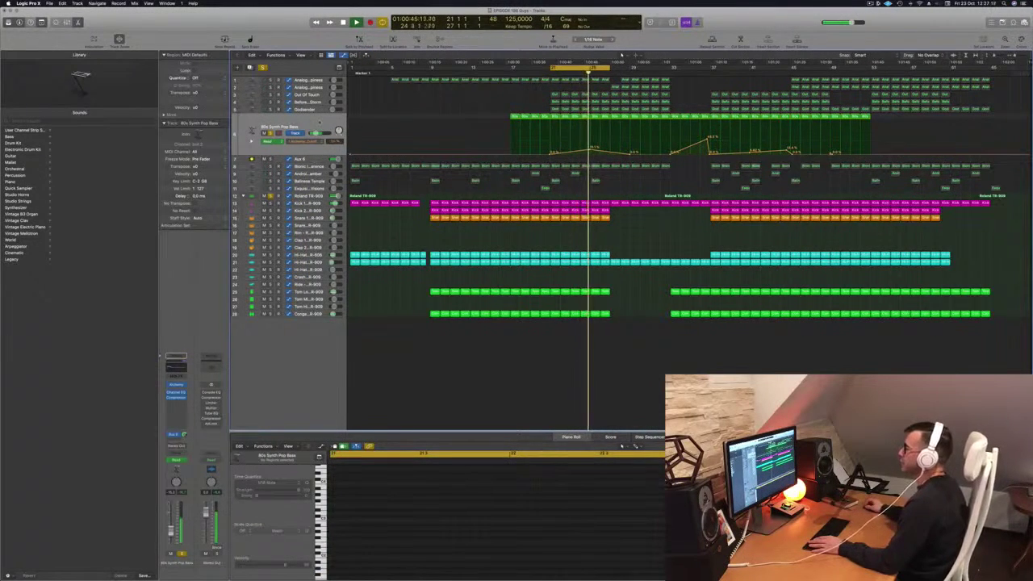
Compare the 80s Synth Pop Bass track with its Channel EQ bypassed and active during loop playback
{"action": "left_click", "coordinate": [320, 123]}
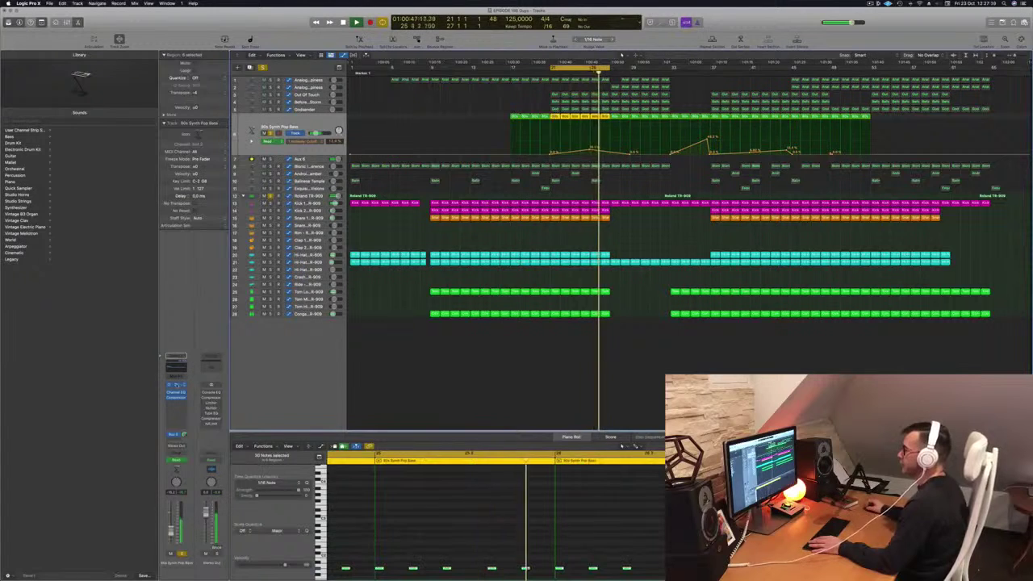
{"action": "key", "text": "v"}
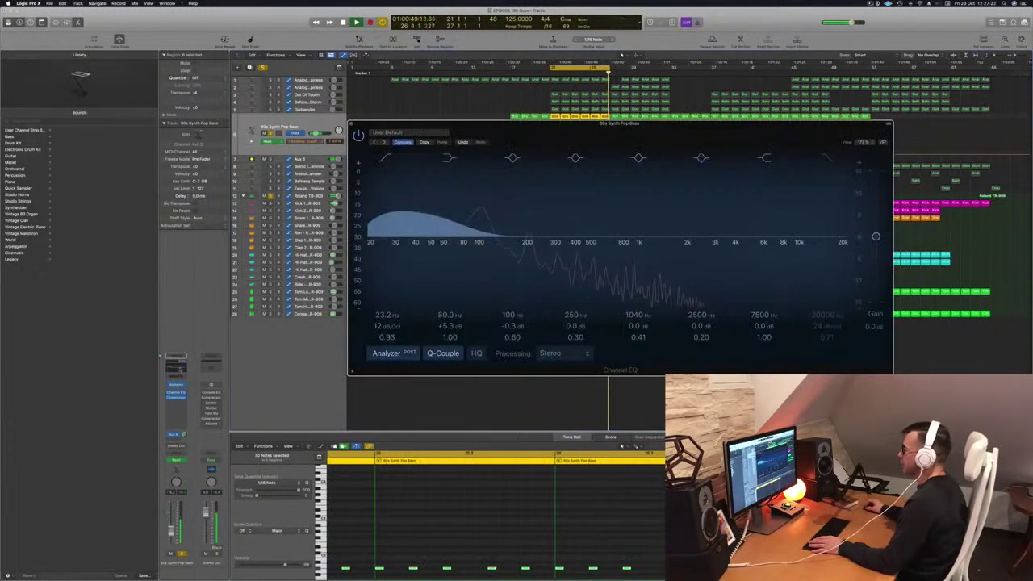
{"action": "left_click", "coordinate": [356, 136]}
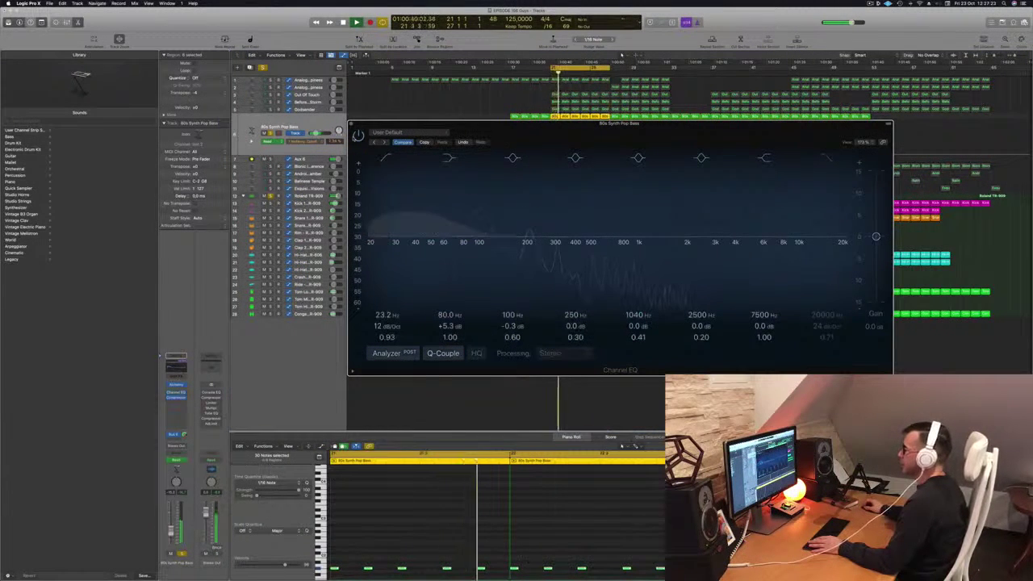
{"action": "left_click", "coordinate": [357, 136]}
{"action": "left_click_drag", "start_coordinate": [540, 130], "coordinate": [628, 126]}
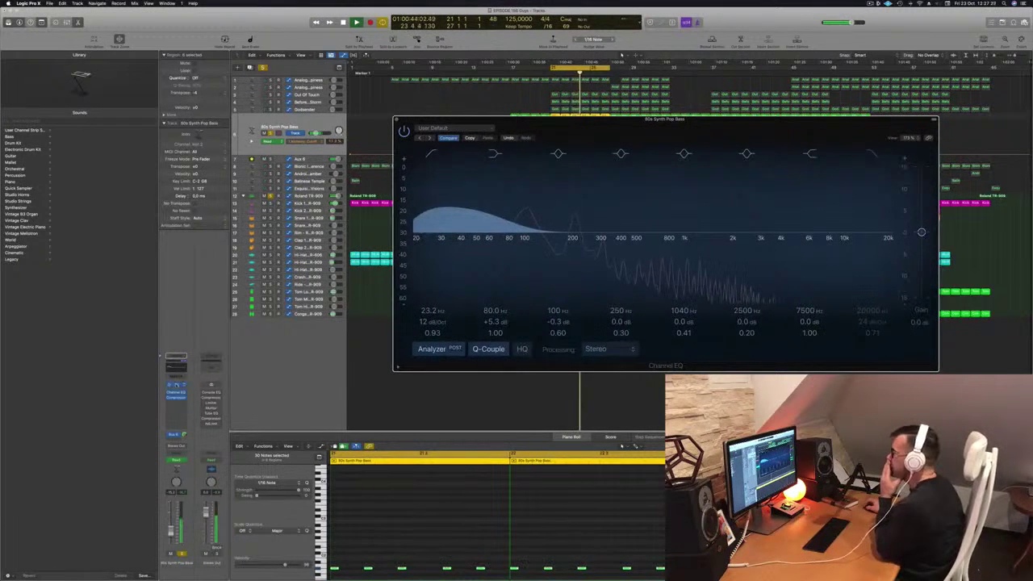
View the bass track's Alchemy instrument, and close it and the Channel EQ
{"action": "left_click", "coordinate": [176, 385]}
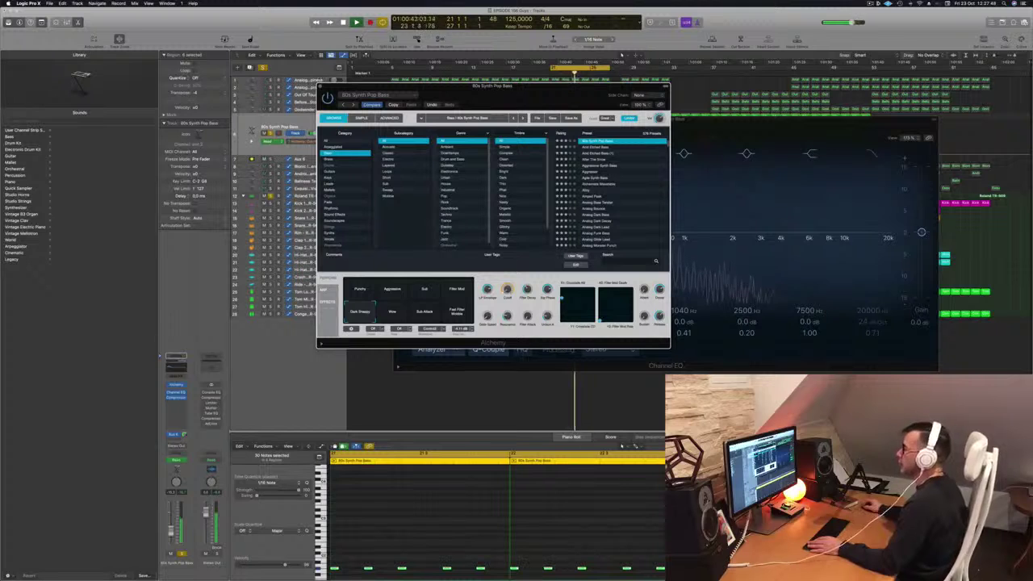
{"action": "key", "text": "super+w"}
{"action": "left_click_drag", "start_coordinate": [741, 134], "coordinate": [677, 163]}
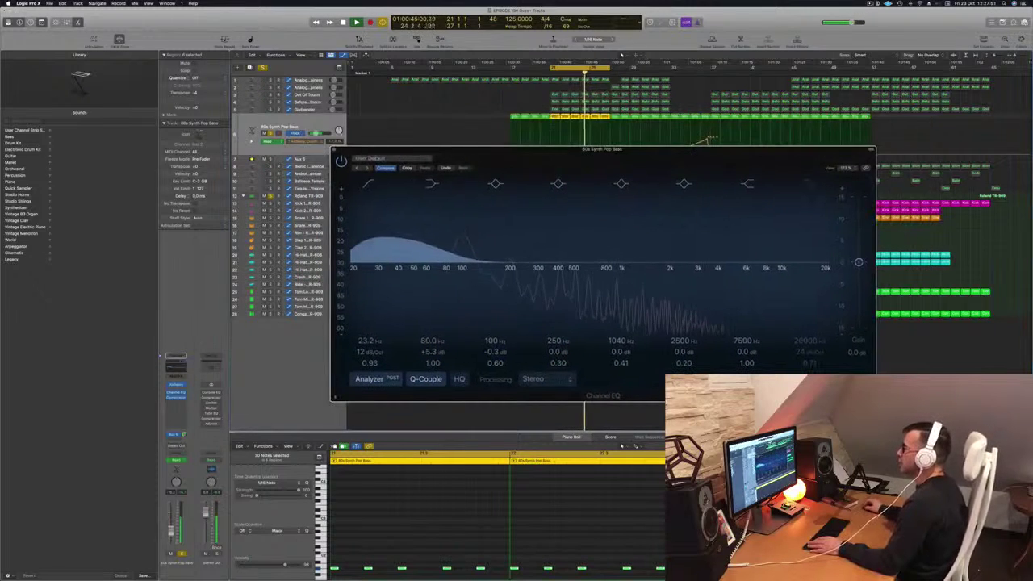
{"action": "left_click", "coordinate": [334, 150]}
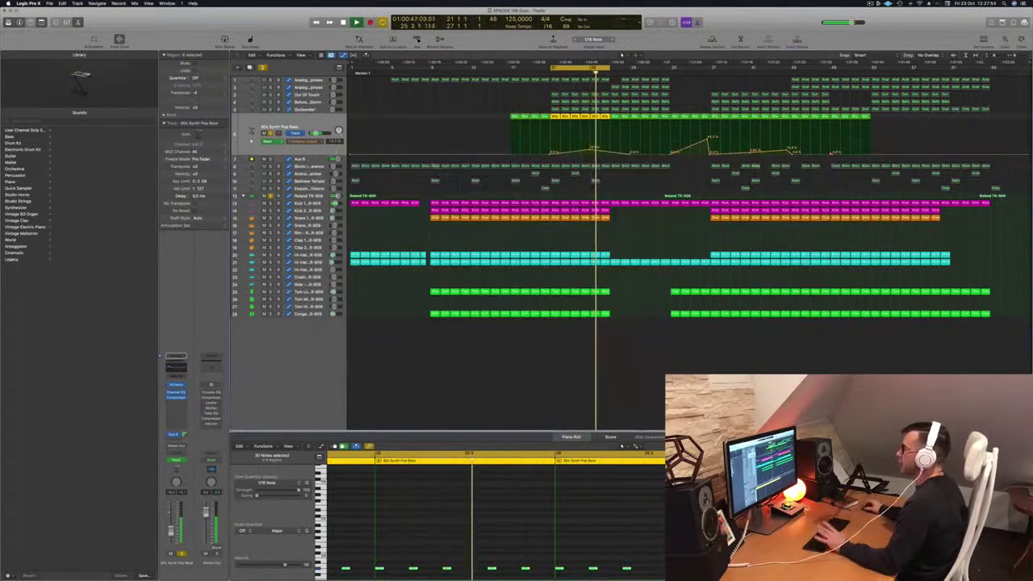
Check the Aux 6 track's Channel EQ curve, close the plug-in and restart the loop playback
{"action": "left_click", "coordinate": [310, 160]}
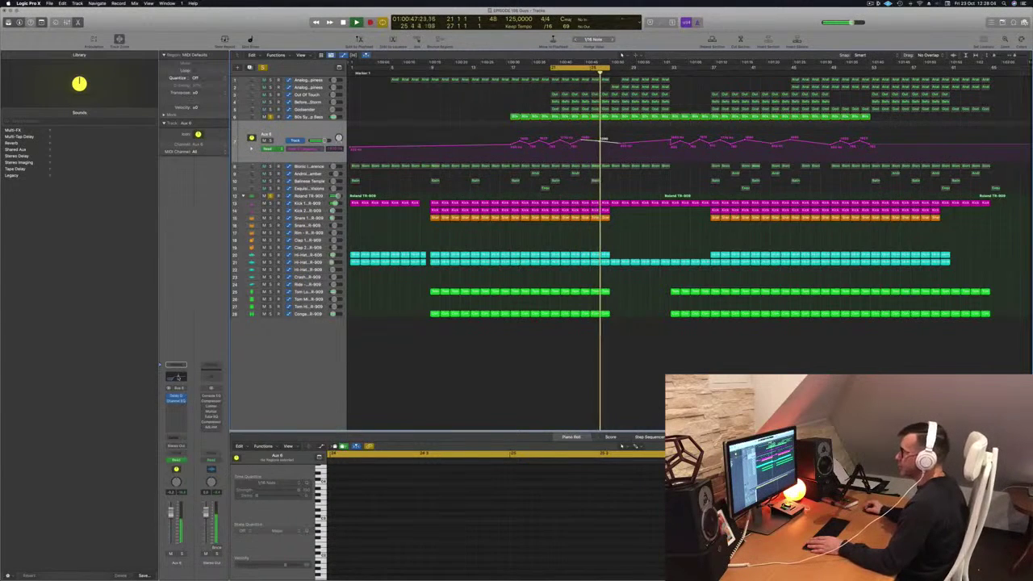
{"action": "left_click", "coordinate": [177, 377]}
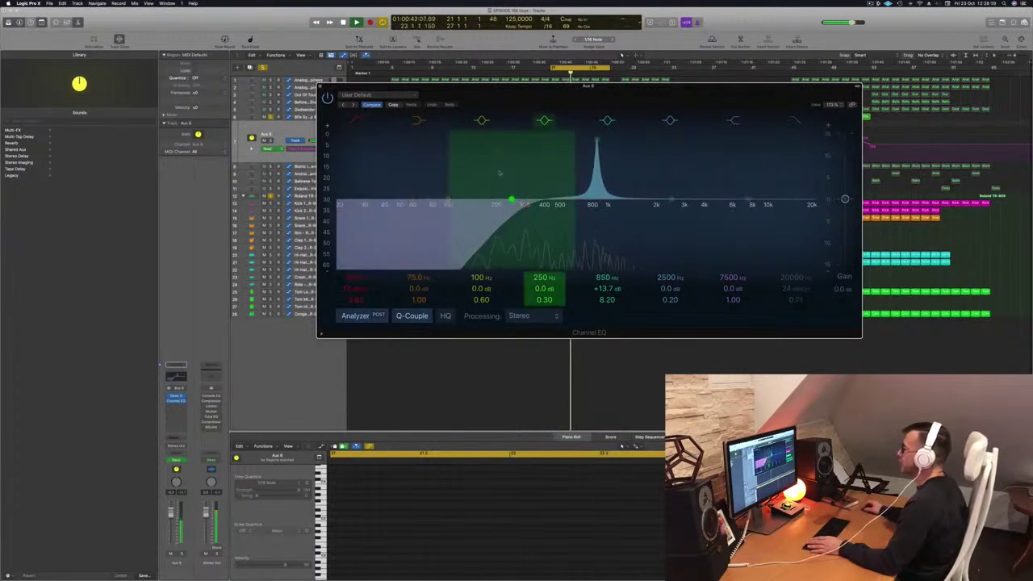
{"action": "left_click", "coordinate": [321, 86]}
{"action": "key", "text": "space"}
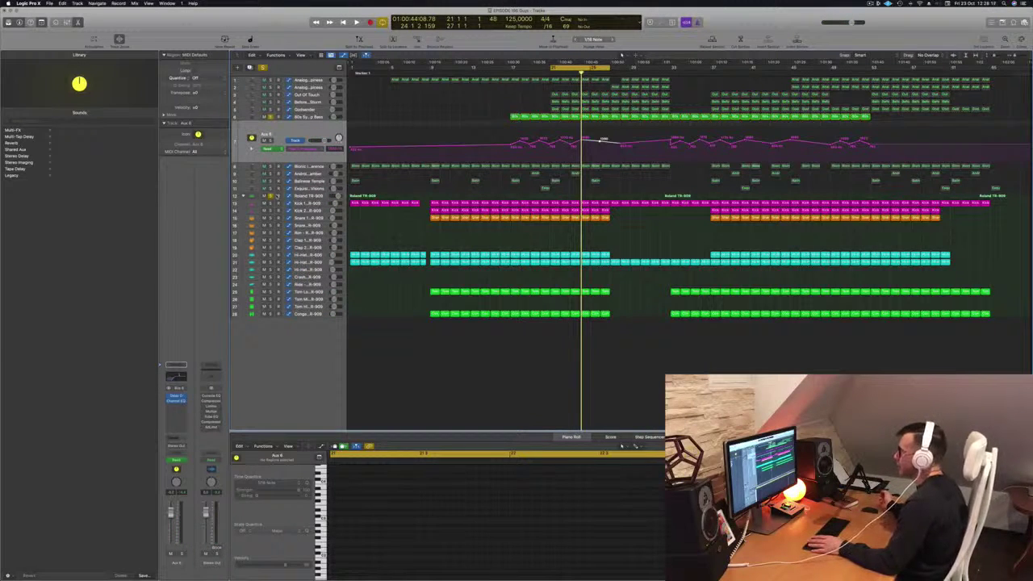
{"action": "key", "text": "space"}
{"action": "key", "text": "space"}
{"action": "key", "text": "space"}
{"action": "key", "text": "space"}
{"action": "key", "text": "space"}
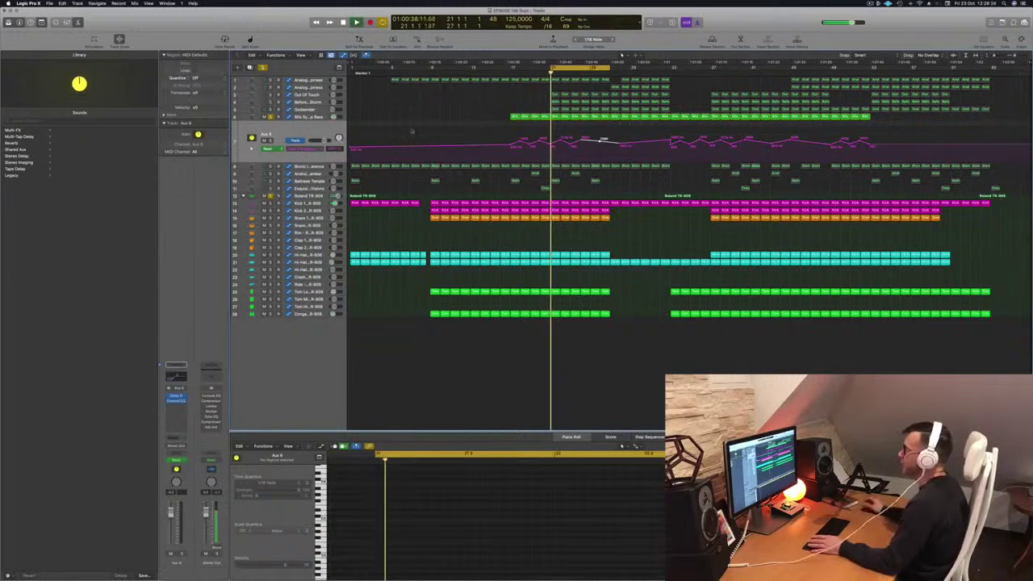
Select the Analogue Happiness track and solo it together with the bass and drums
{"action": "left_click", "coordinate": [309, 80]}
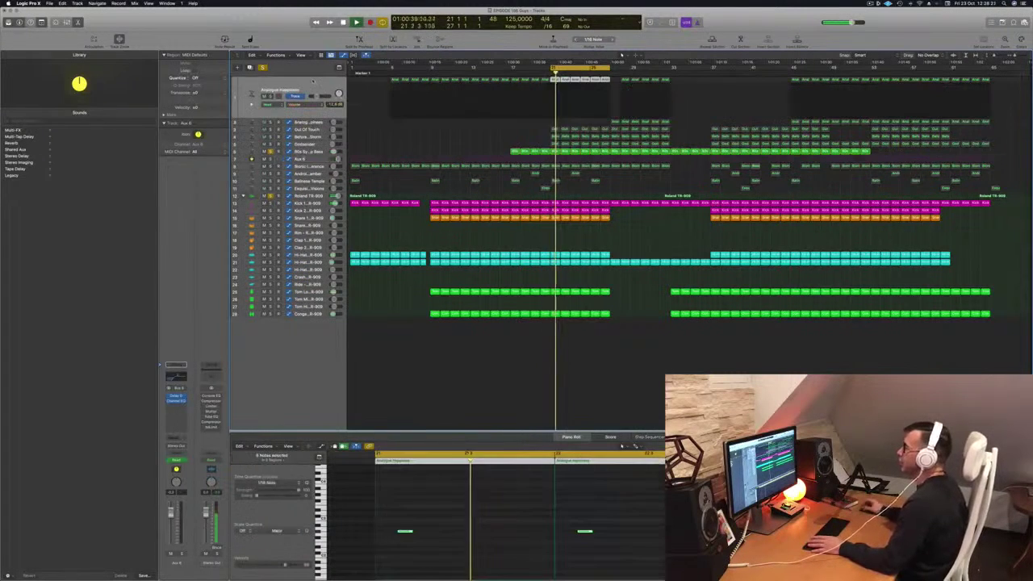
{"action": "key", "text": "space"}
{"action": "key", "text": "space"}
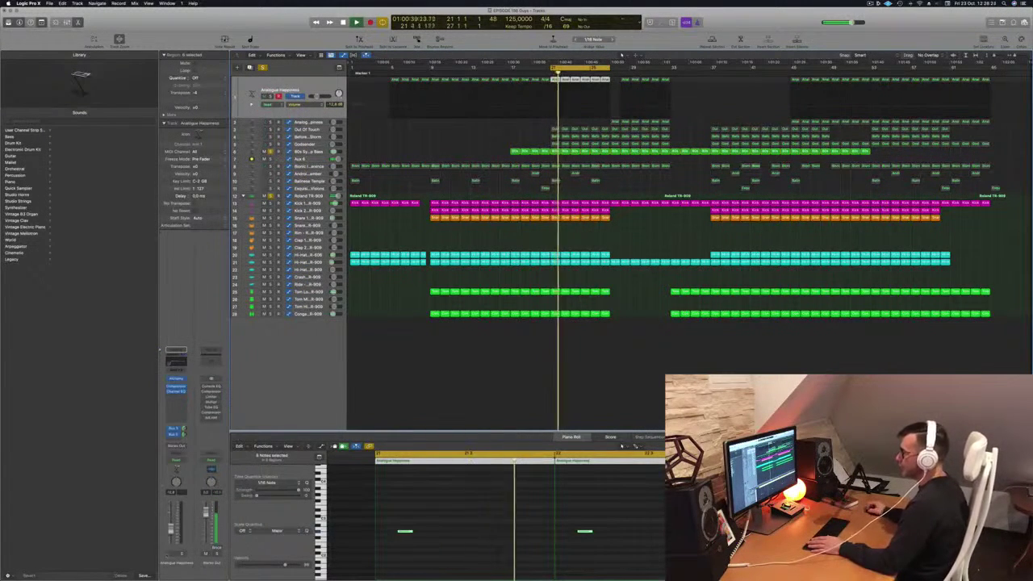
{"action": "left_click", "coordinate": [182, 554]}
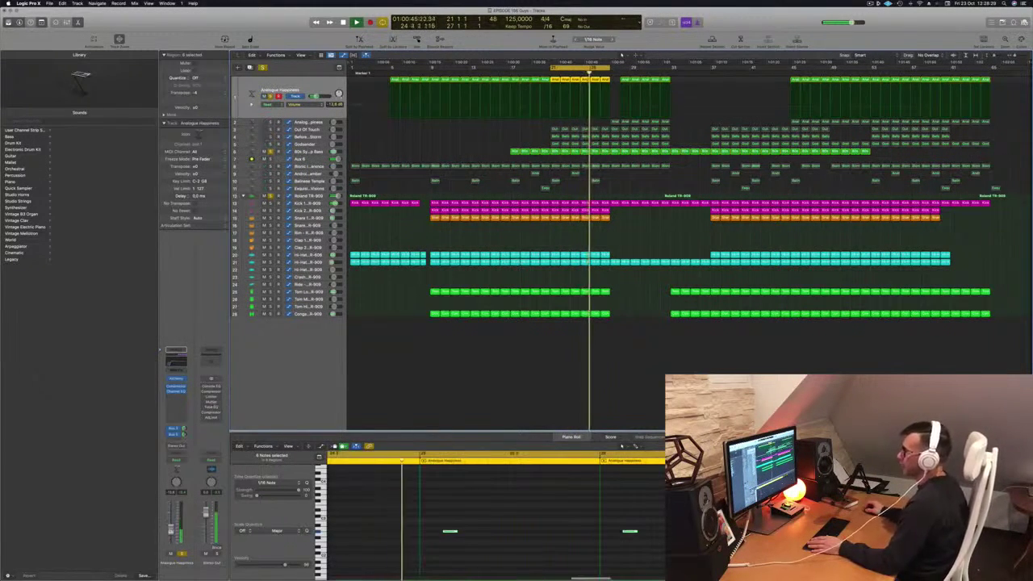
Check the Analogue Happiness track's bus sends and the Compressor on Aux 5, and close the plug-in
{"action": "left_click", "coordinate": [181, 434]}
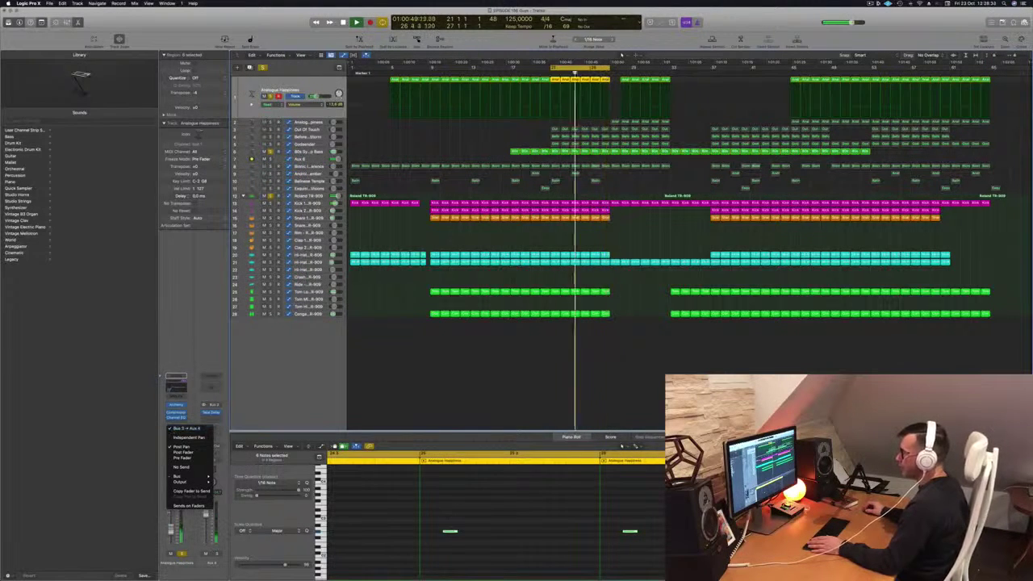
{"action": "left_click", "coordinate": [173, 417]}
{"action": "left_click", "coordinate": [174, 434]}
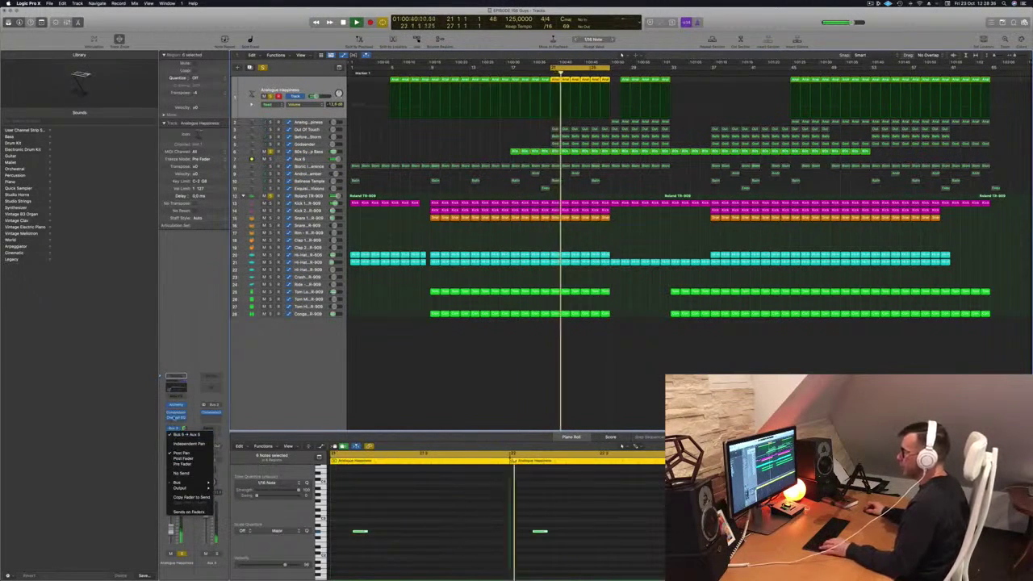
{"action": "left_click", "coordinate": [173, 418]}
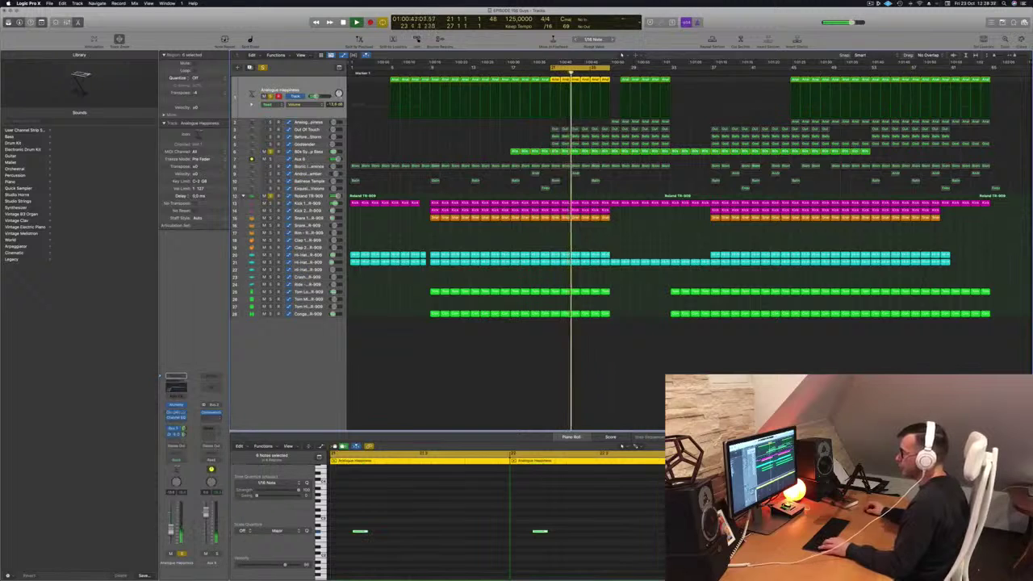
{"action": "left_click", "coordinate": [213, 418]}
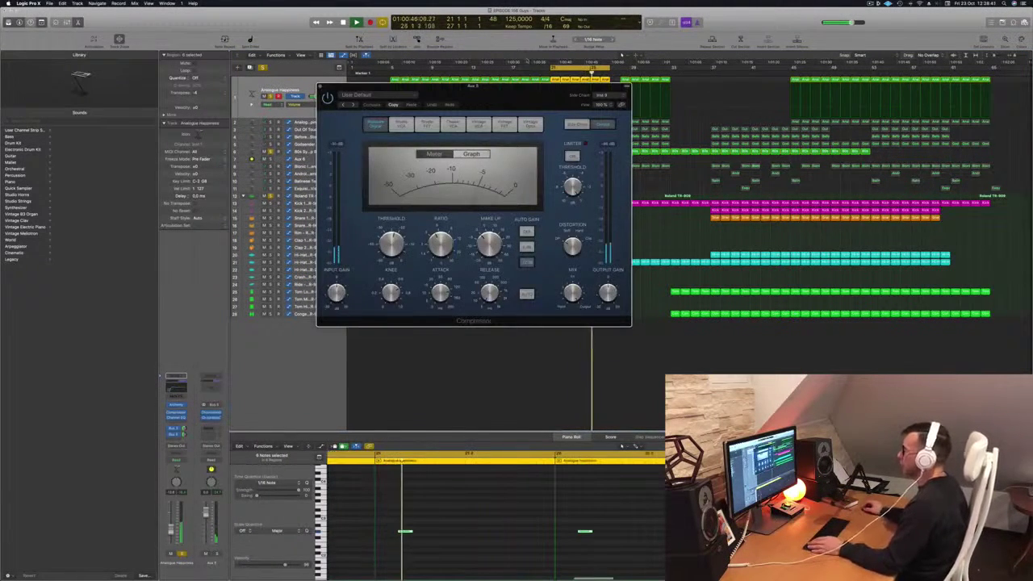
{"action": "left_click_drag", "start_coordinate": [504, 94], "coordinate": [650, 147]}
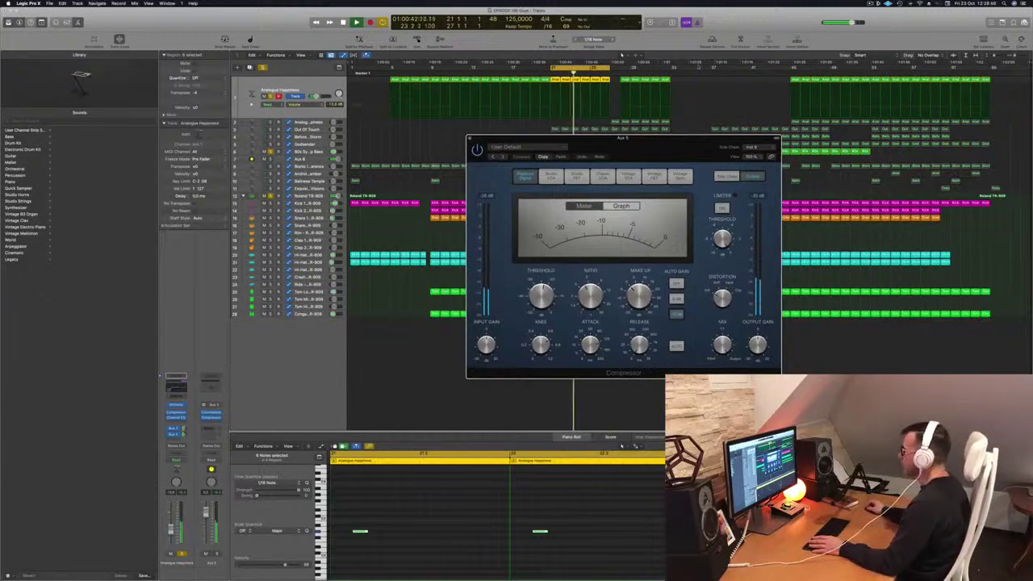
{"action": "left_click_drag", "start_coordinate": [632, 151], "coordinate": [587, 143]}
{"action": "left_click", "coordinate": [427, 132]}
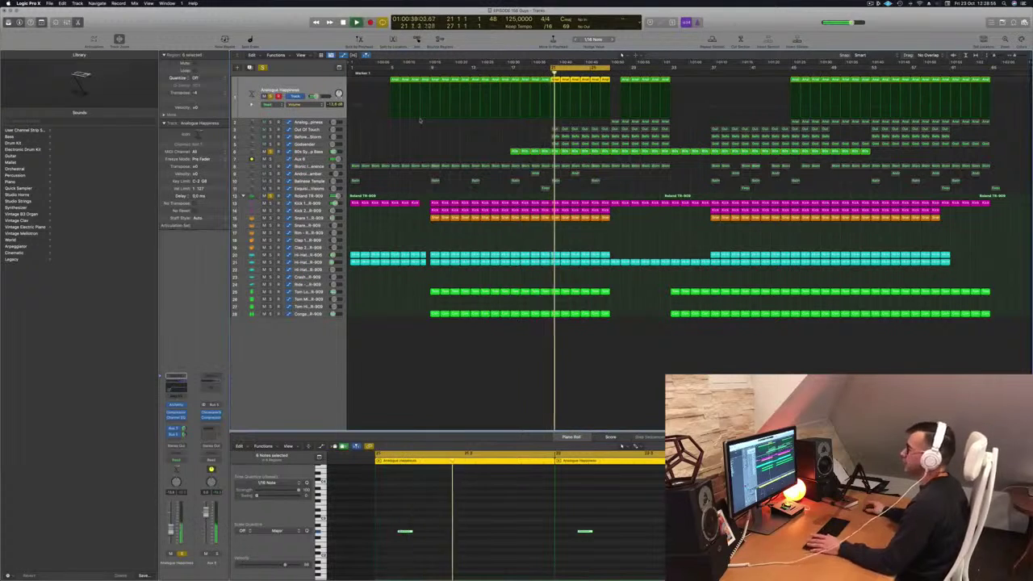
Select the Bionic Interference track and add it to the soloed tracks in the loop
{"action": "left_click", "coordinate": [316, 152]}
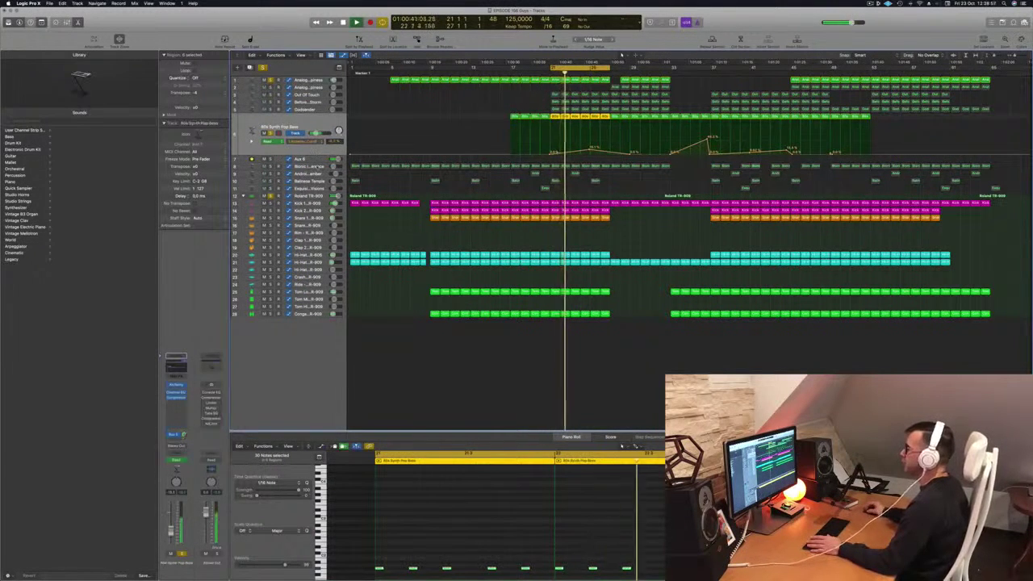
{"action": "left_click", "coordinate": [315, 166]}
{"action": "key", "text": "space"}
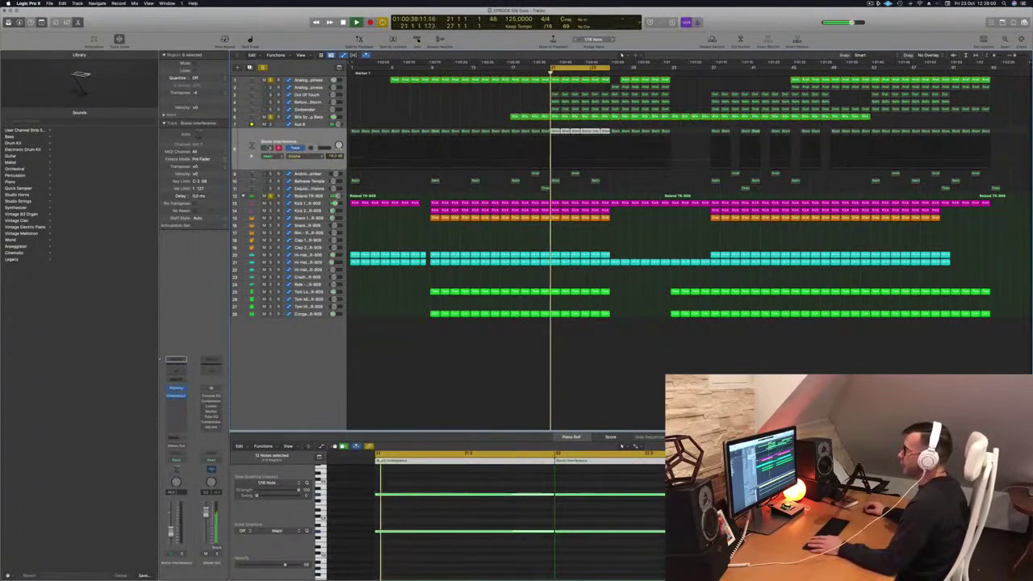
{"action": "left_click", "coordinate": [270, 148]}
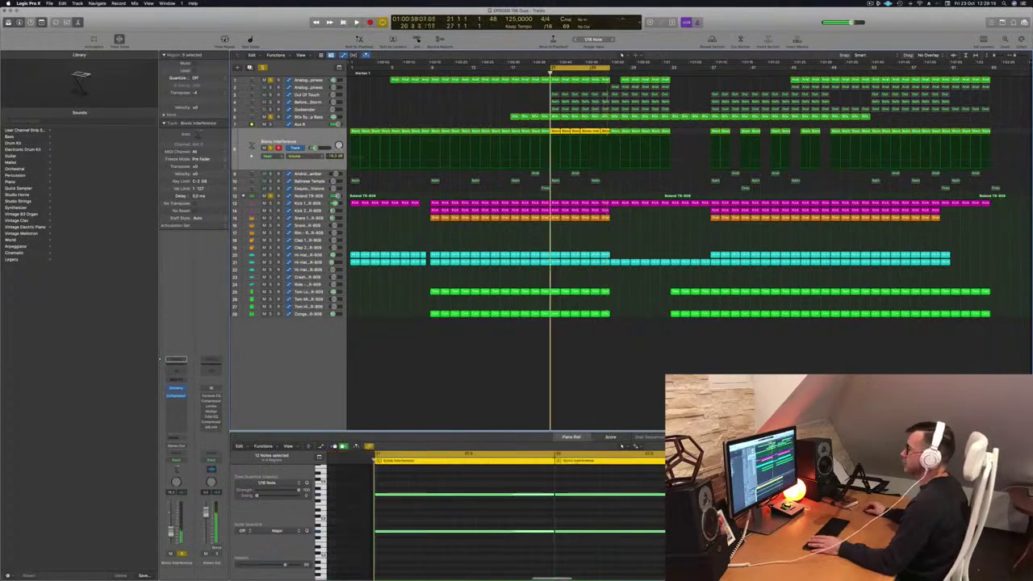
Set the low shelf in the 80s Synth Pop Bass track's Channel EQ to 80.5 Hz and +3.4 dB, and close its plug-ins
{"action": "left_click", "coordinate": [309, 203]}
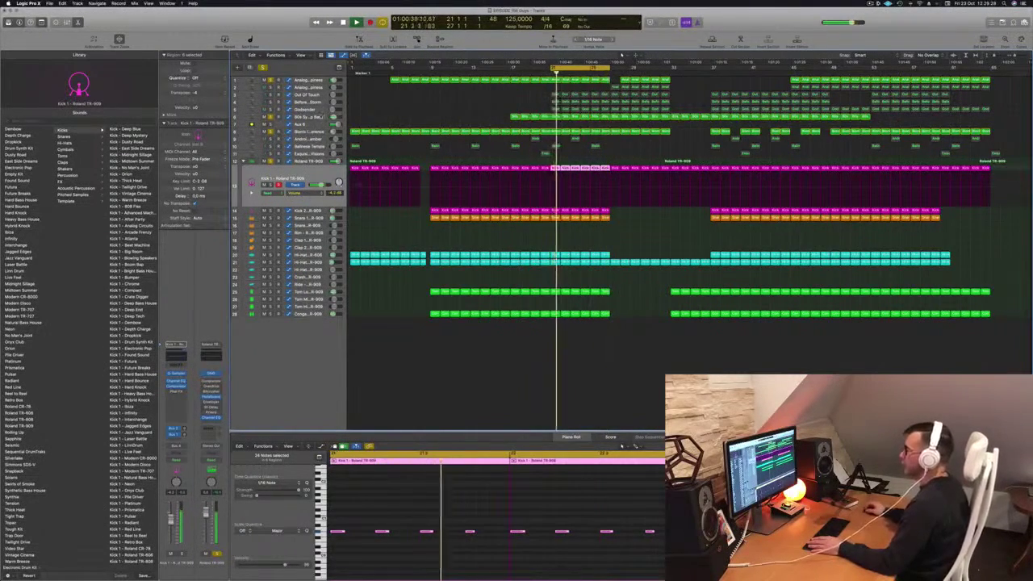
{"action": "left_click", "coordinate": [321, 117]}
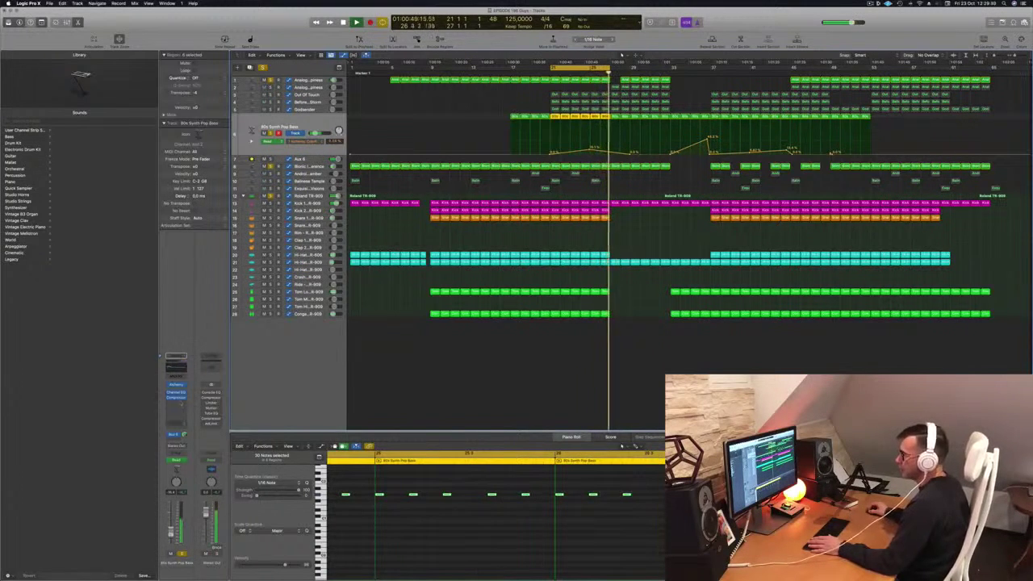
{"action": "left_click", "coordinate": [172, 368]}
{"action": "left_click", "coordinate": [172, 367]}
{"action": "left_click", "coordinate": [171, 367]}
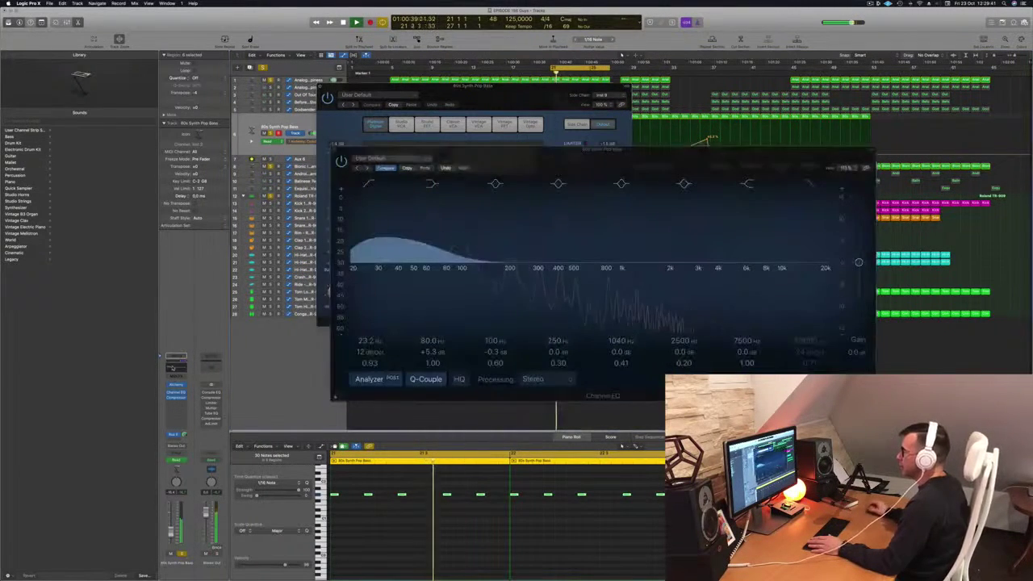
{"action": "left_click", "coordinate": [171, 367]}
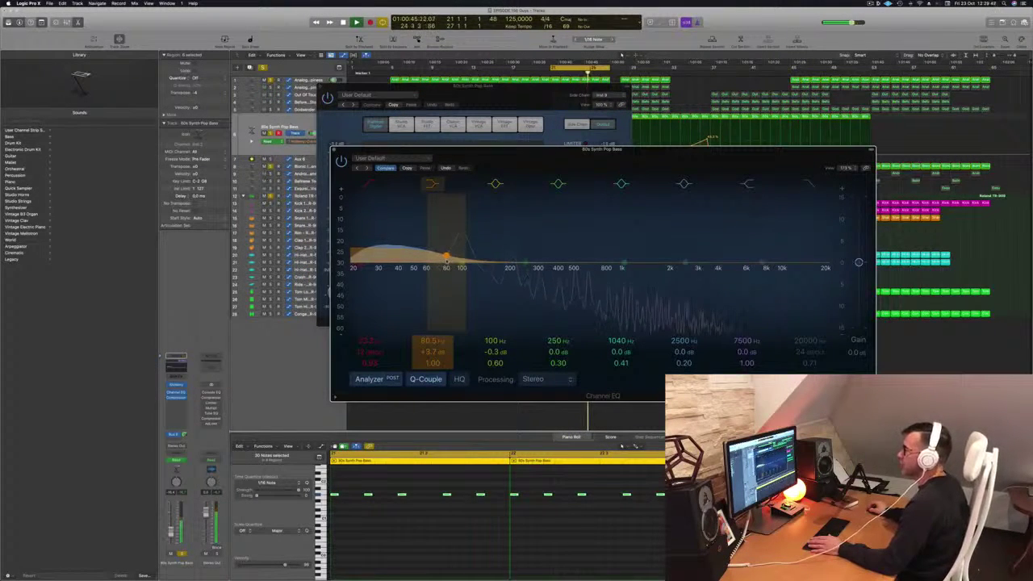
{"action": "left_click_drag", "start_coordinate": [447, 261], "coordinate": [448, 262]}
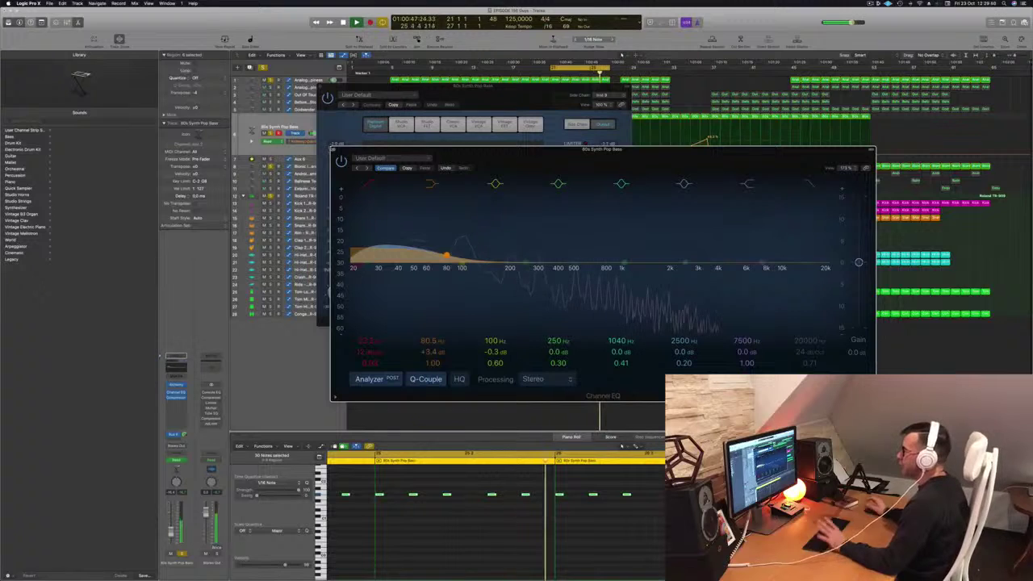
{"action": "key", "text": "super+w"}
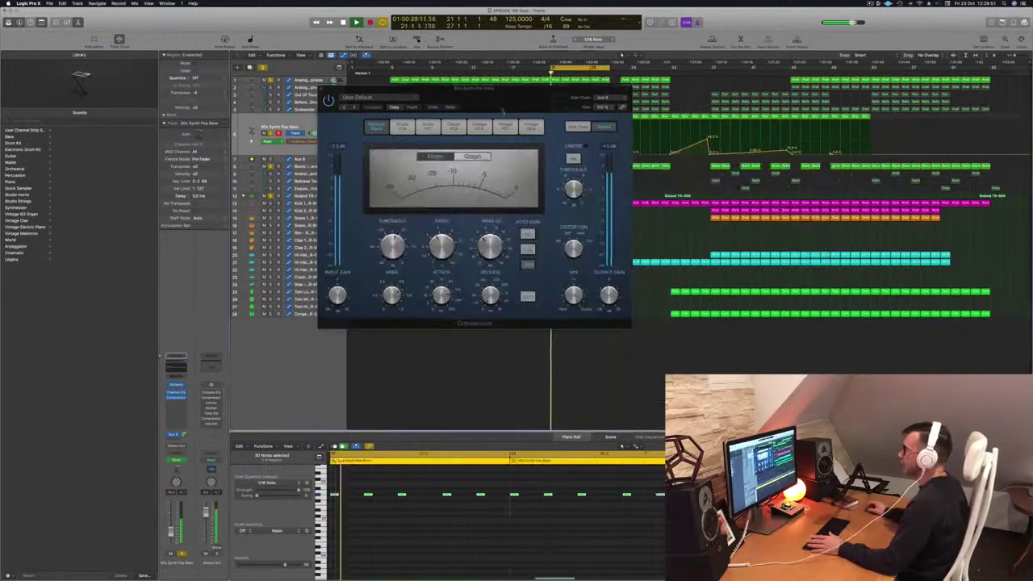
{"action": "key", "text": "super+w"}
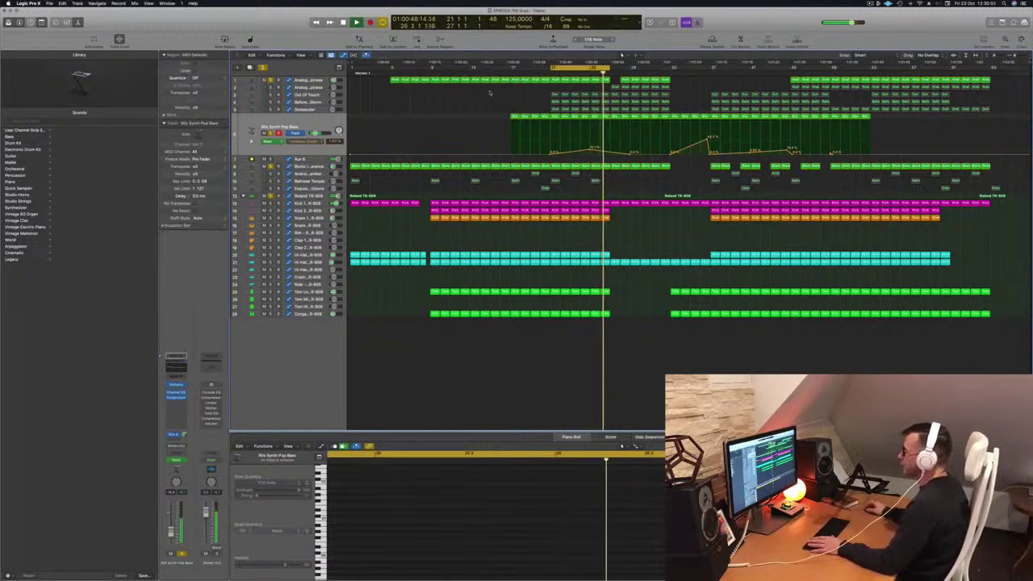
Solo the Godsender track with the others and add a Channel EQ with a low cut at 212 Hz, 18 dB/Oct
{"action": "left_click", "coordinate": [294, 109]}
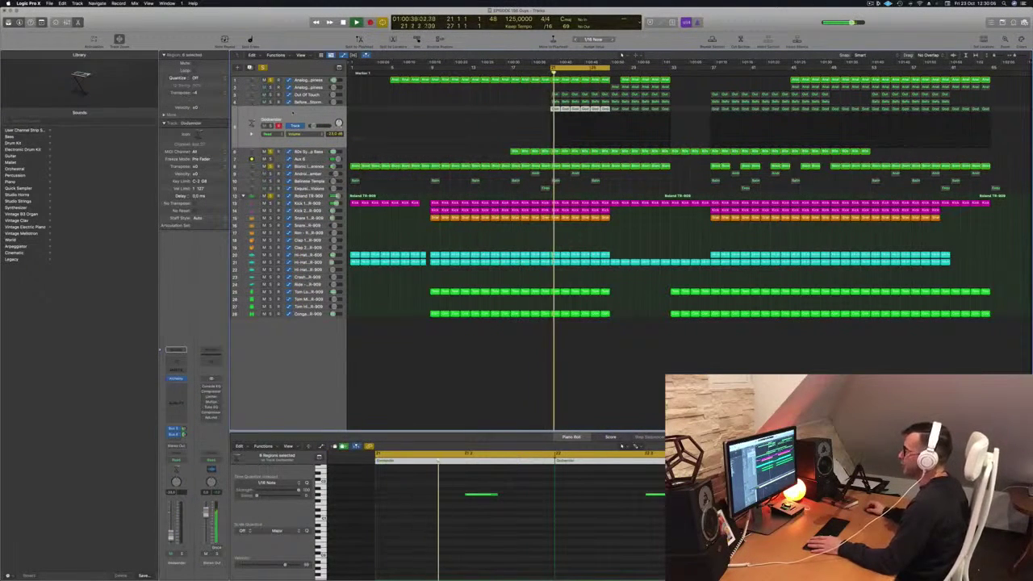
{"action": "key", "text": "s"}
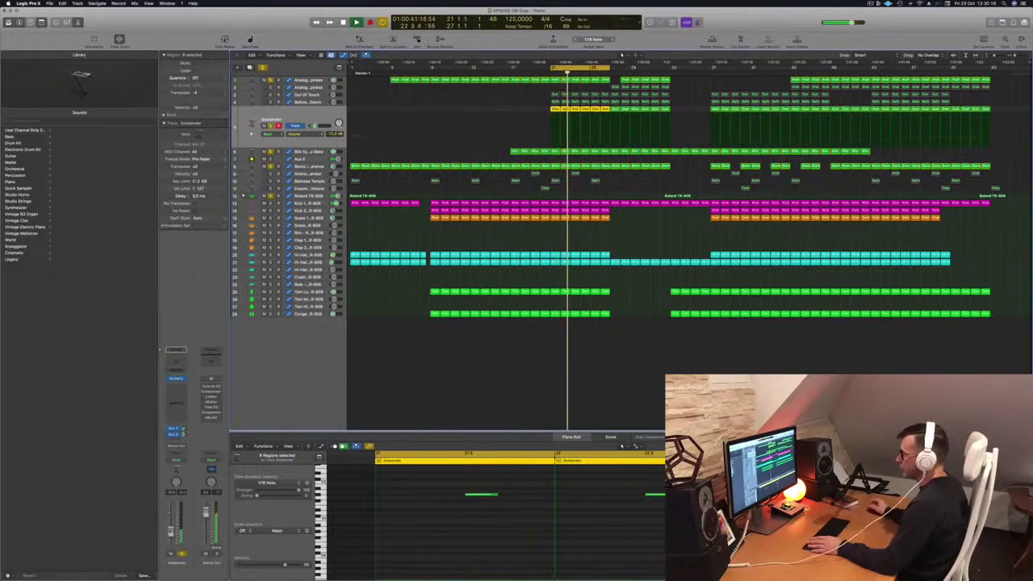
{"action": "double_click", "coordinate": [173, 365]}
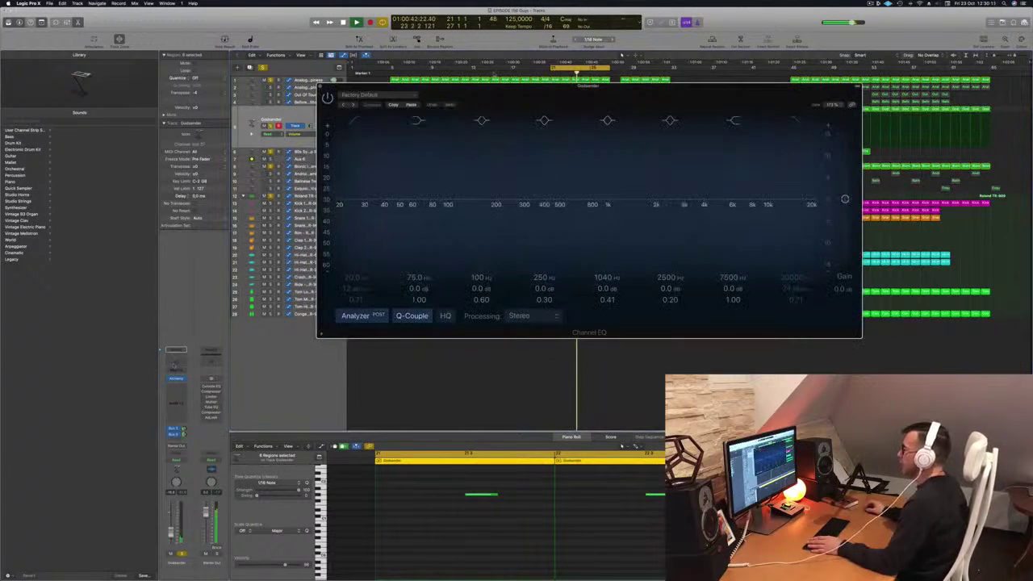
{"action": "left_click", "coordinate": [358, 121]}
{"action": "left_click_drag", "start_coordinate": [348, 194], "coordinate": [401, 222]}
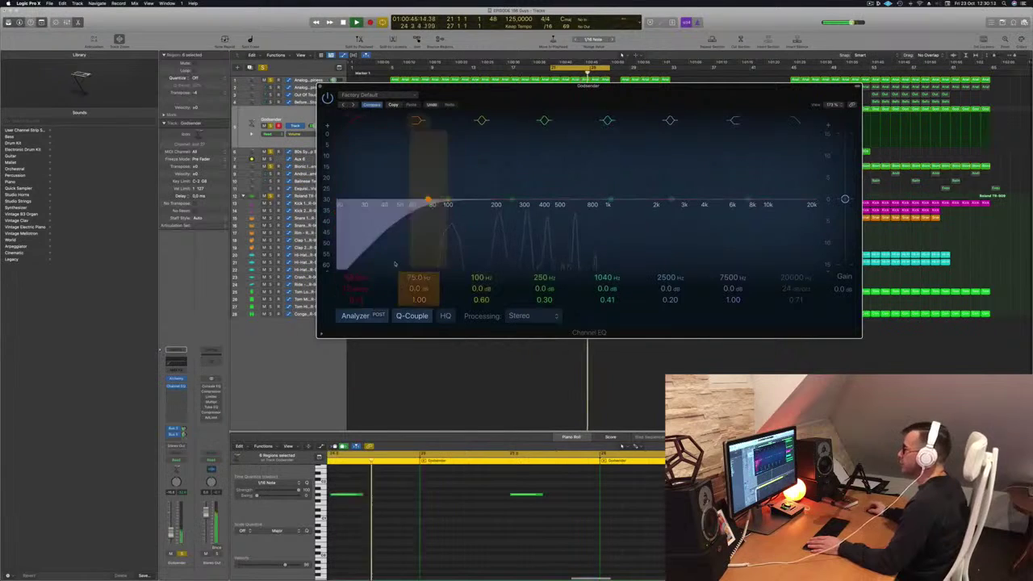
{"action": "left_click_drag", "start_coordinate": [353, 288], "coordinate": [353, 280]}
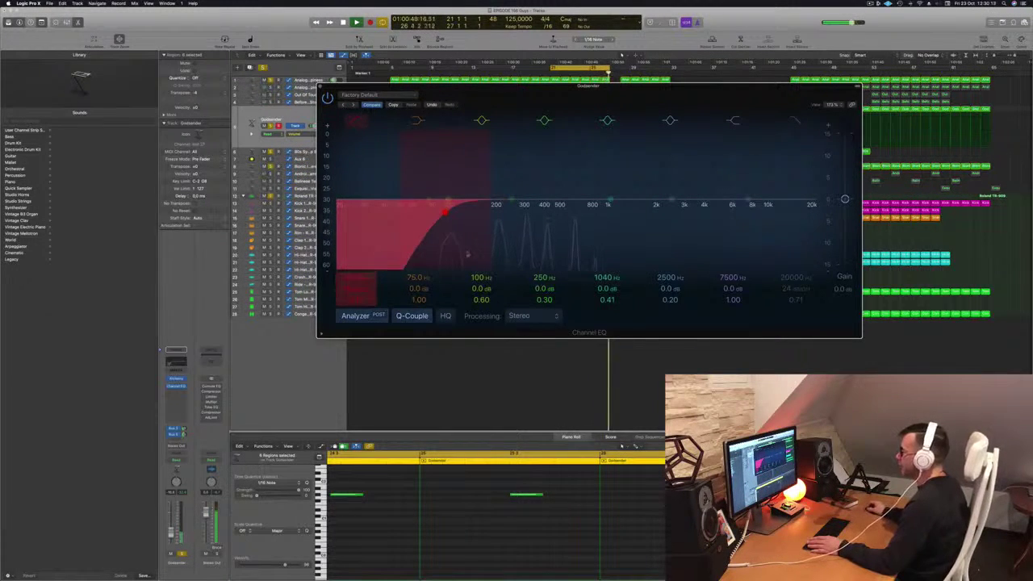
{"action": "left_click_drag", "start_coordinate": [446, 212], "coordinate": [495, 214]}
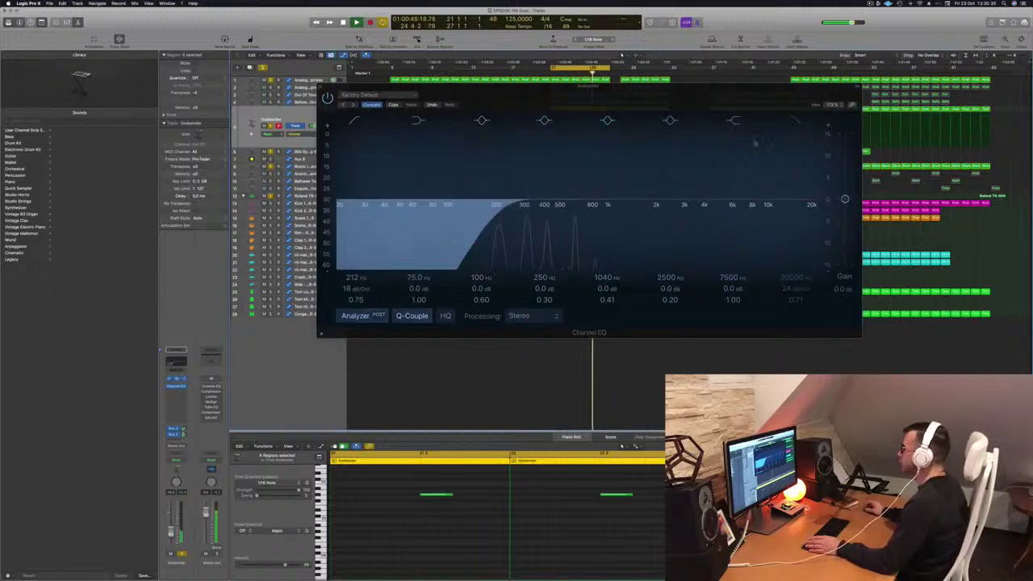
Check the Godsender track's Alchemy synth beside its Channel EQ, and close both plug-in windows
{"action": "left_click", "coordinate": [177, 379]}
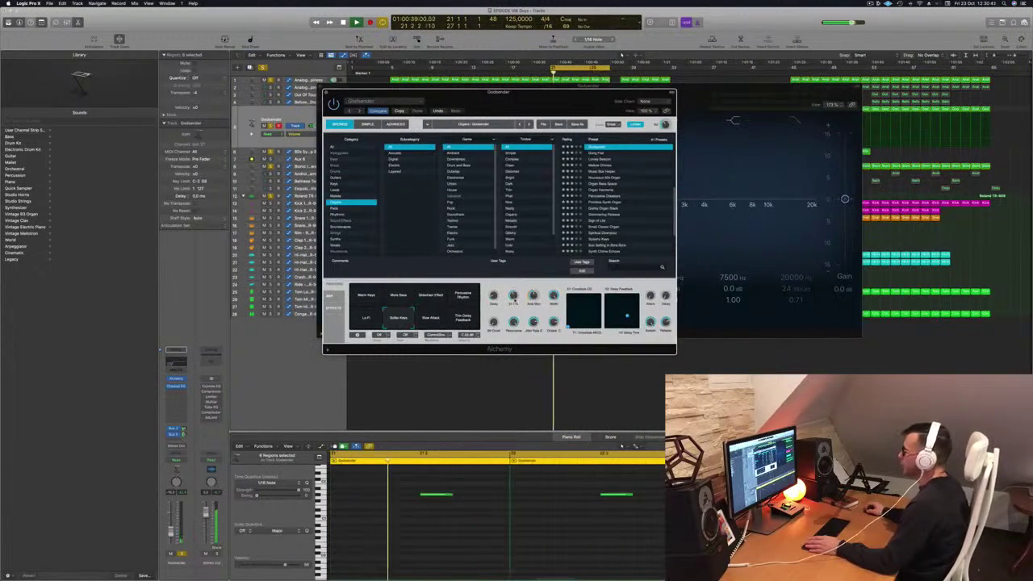
{"action": "left_click_drag", "start_coordinate": [573, 113], "coordinate": [864, 146]}
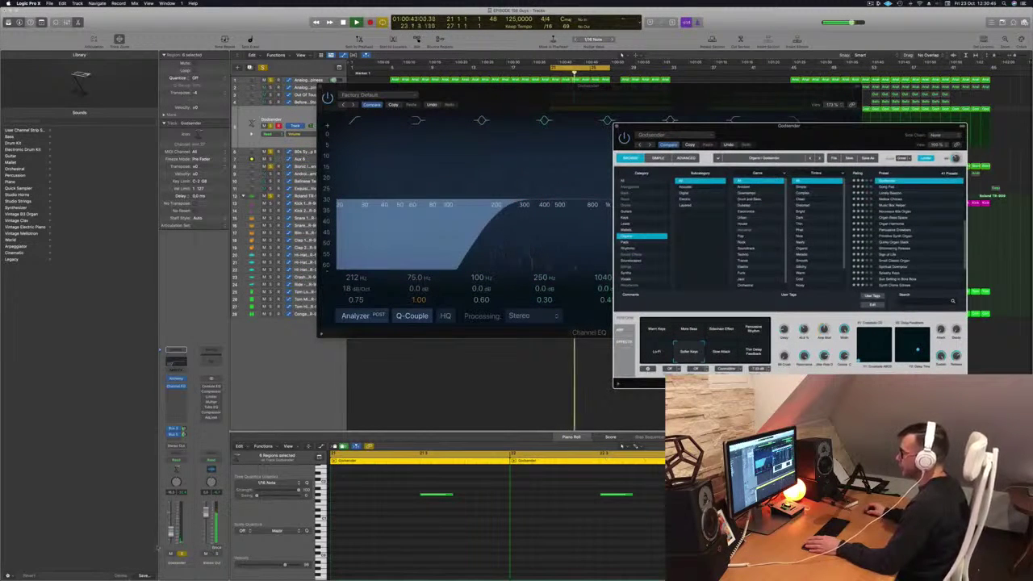
{"action": "key", "text": "v"}
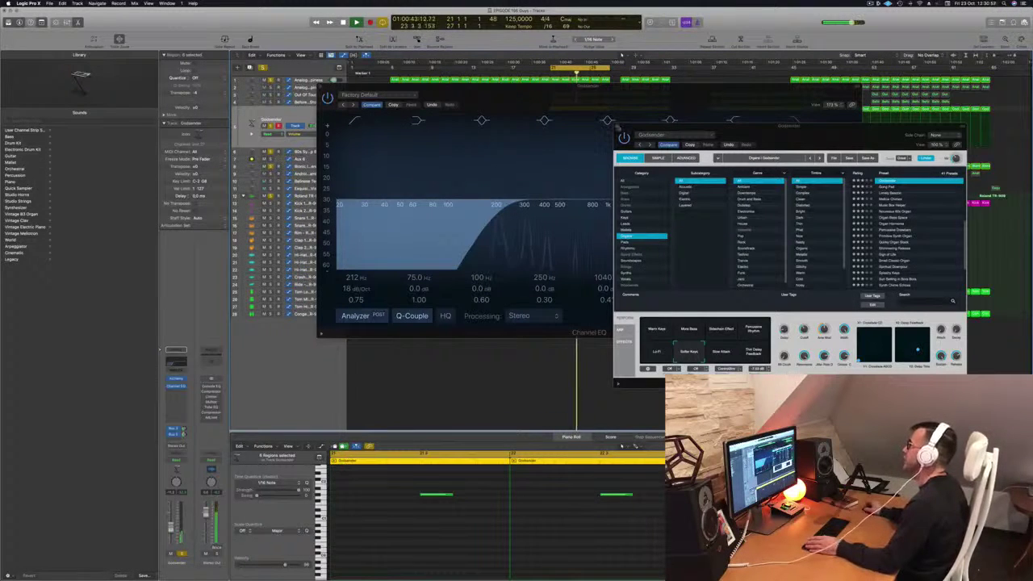
{"action": "left_click", "coordinate": [619, 126]}
{"action": "left_click_drag", "start_coordinate": [419, 84], "coordinate": [411, 138]}
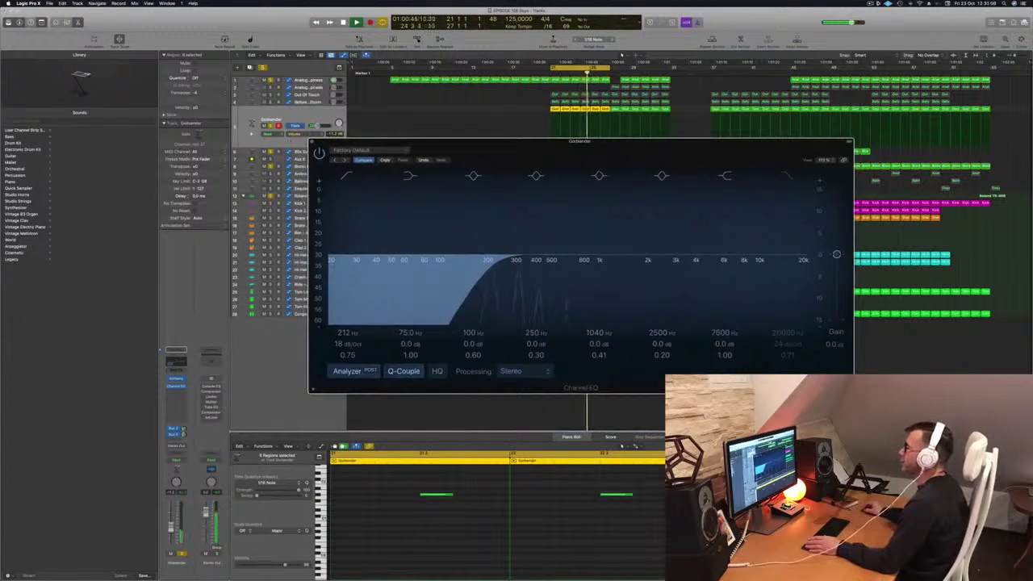
{"action": "key", "text": "super+w"}
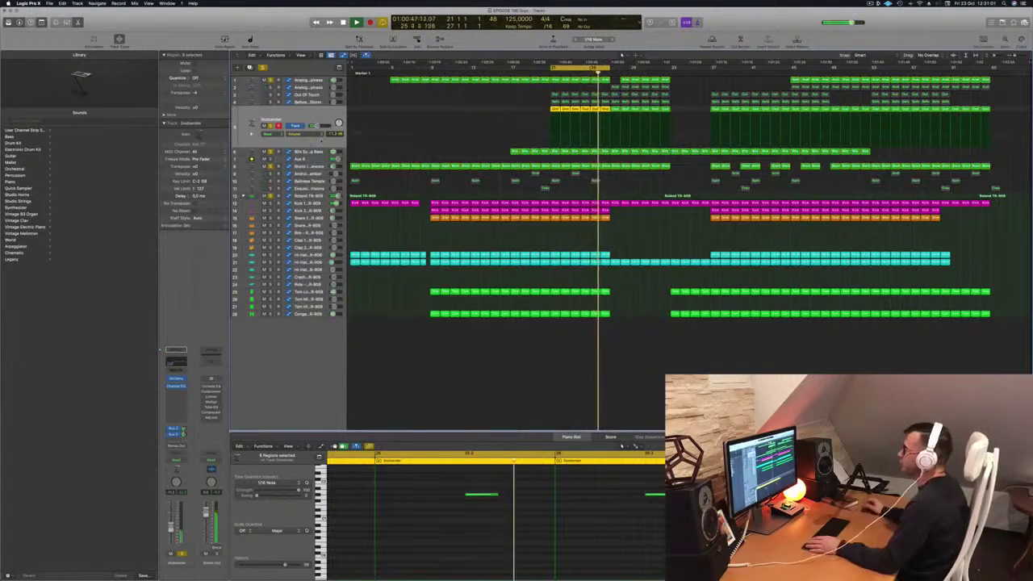
Add the Before The Storm track to the soloed tracks and give it a Channel EQ low cut at 272 Hz, 12 dB/Oct, Q 0.88
{"action": "key", "text": "Up"}
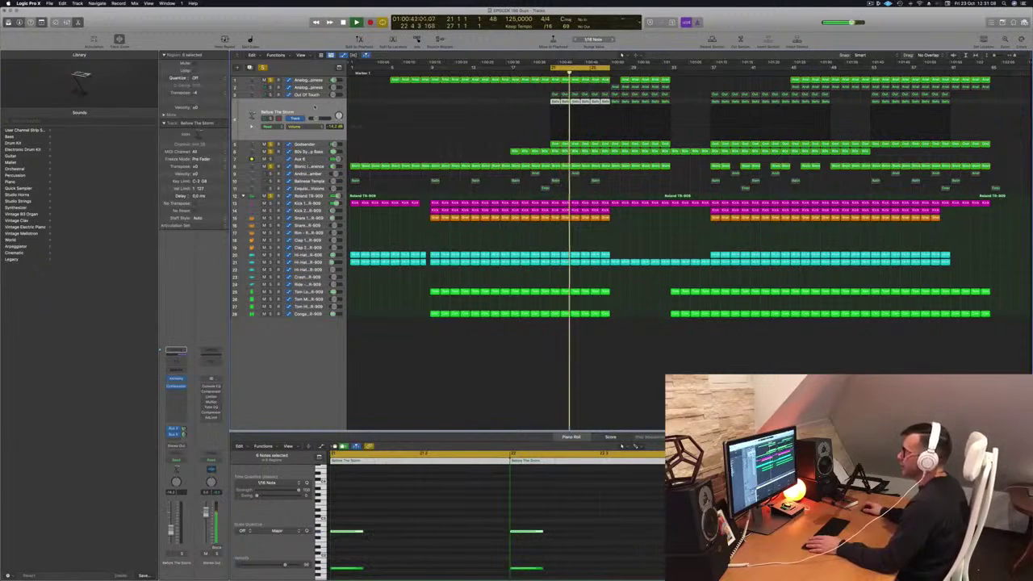
{"action": "left_click", "coordinate": [271, 119]}
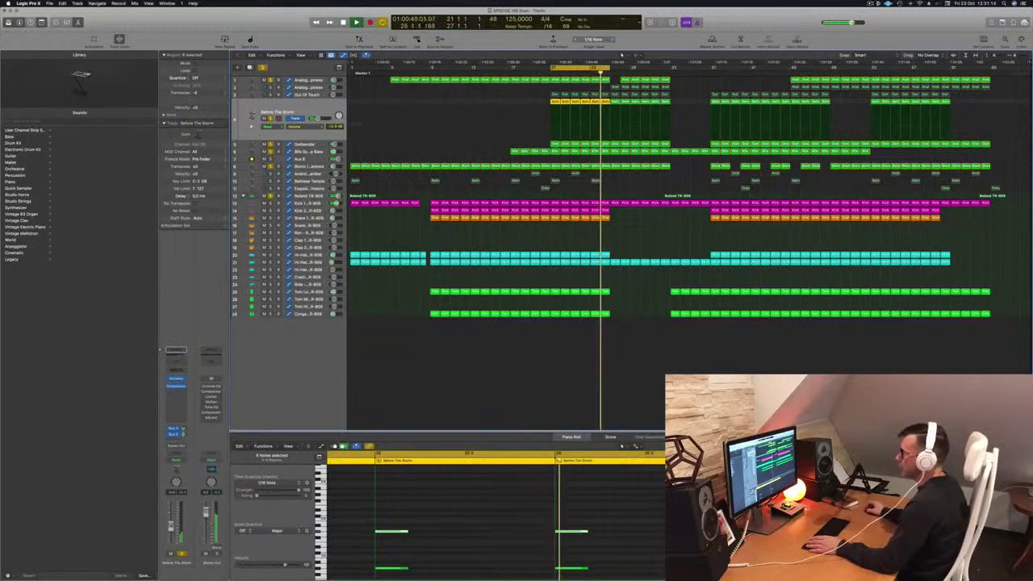
{"action": "left_click", "coordinate": [179, 362]}
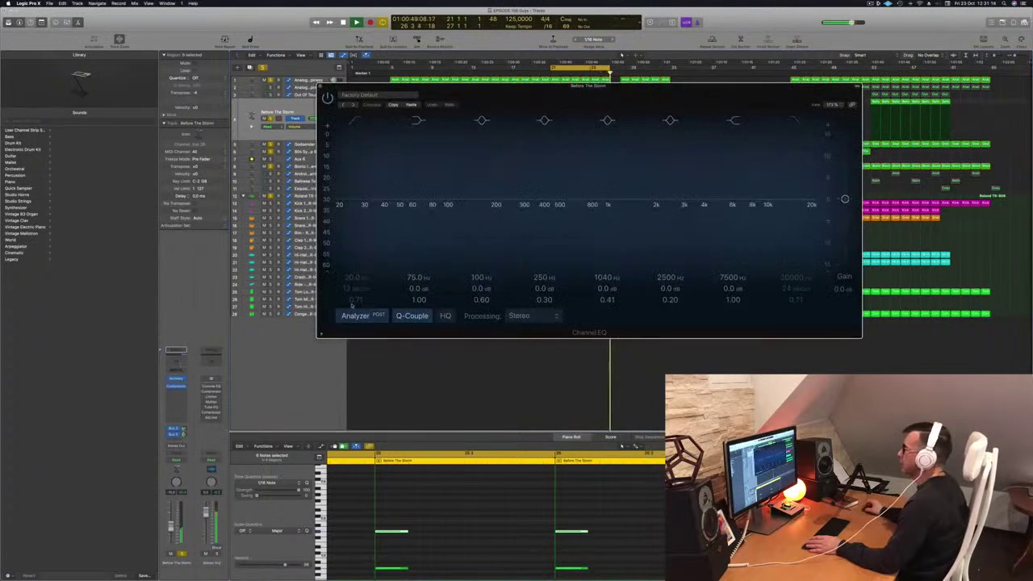
{"action": "left_click", "coordinate": [358, 122]}
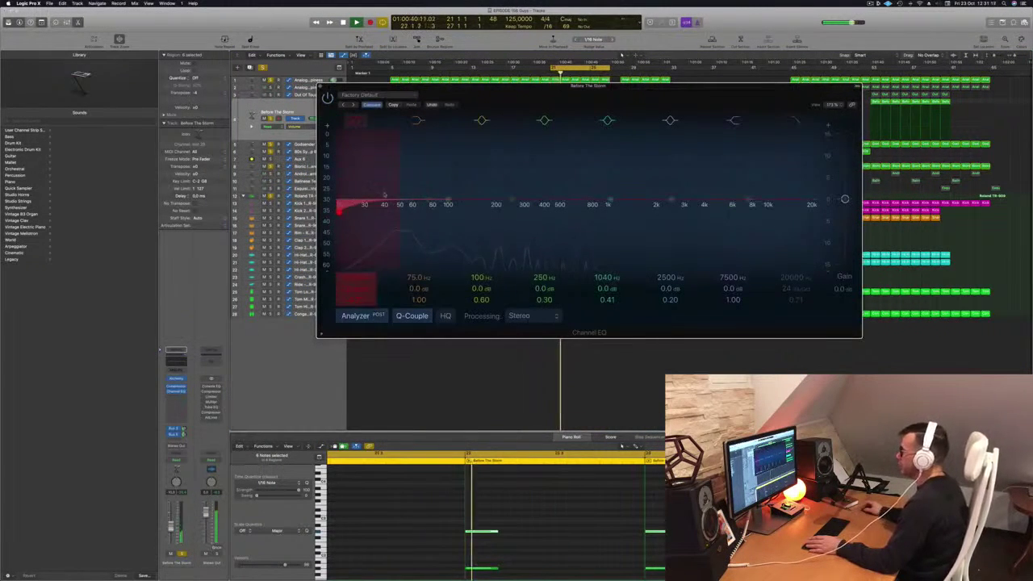
{"action": "left_click_drag", "start_coordinate": [362, 185], "coordinate": [517, 184]}
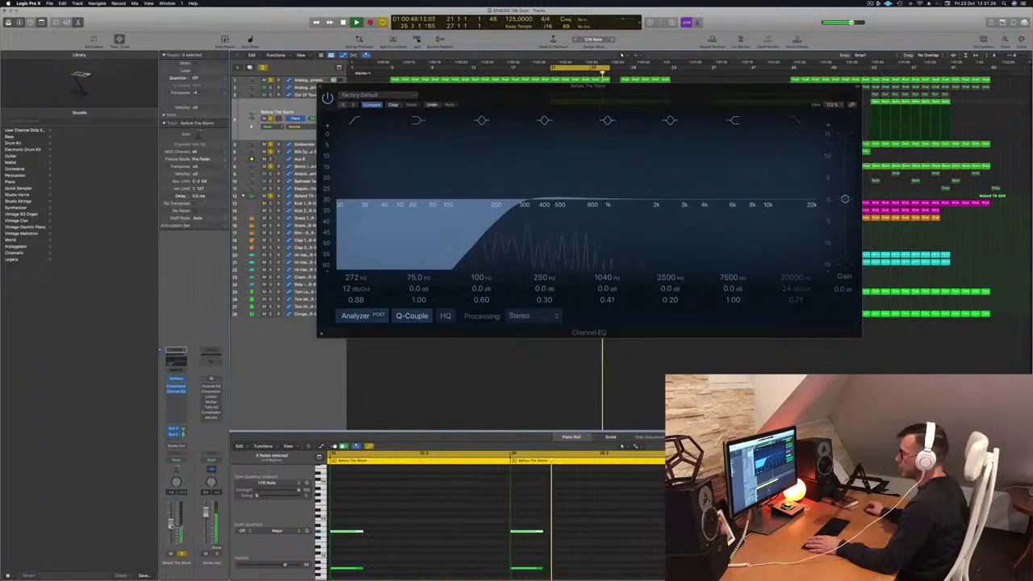
Check the Before The Storm track's two bus sends and their aux channels, and close its Channel EQ
{"action": "left_click", "coordinate": [184, 434]}
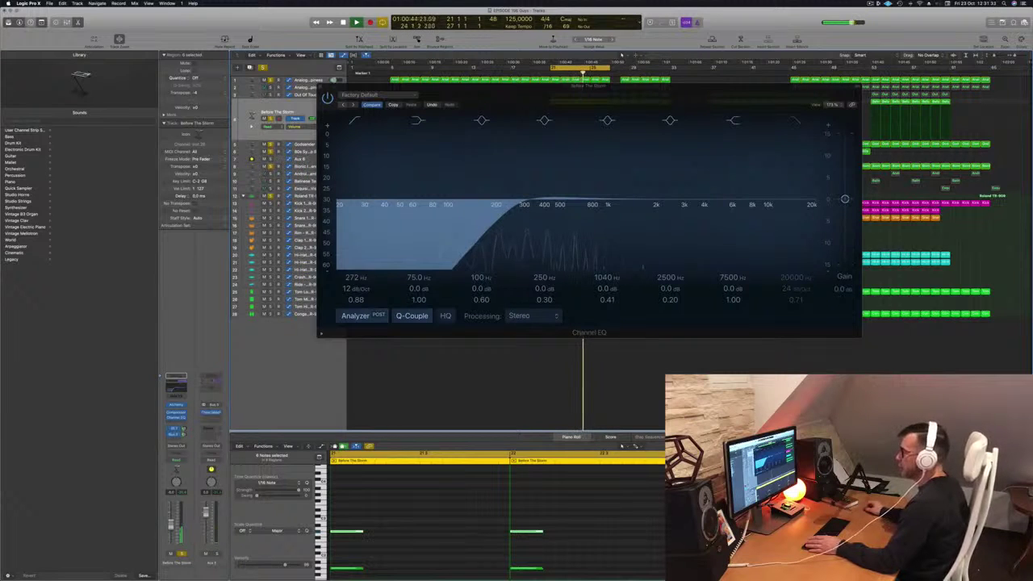
{"action": "left_click", "coordinate": [184, 429]}
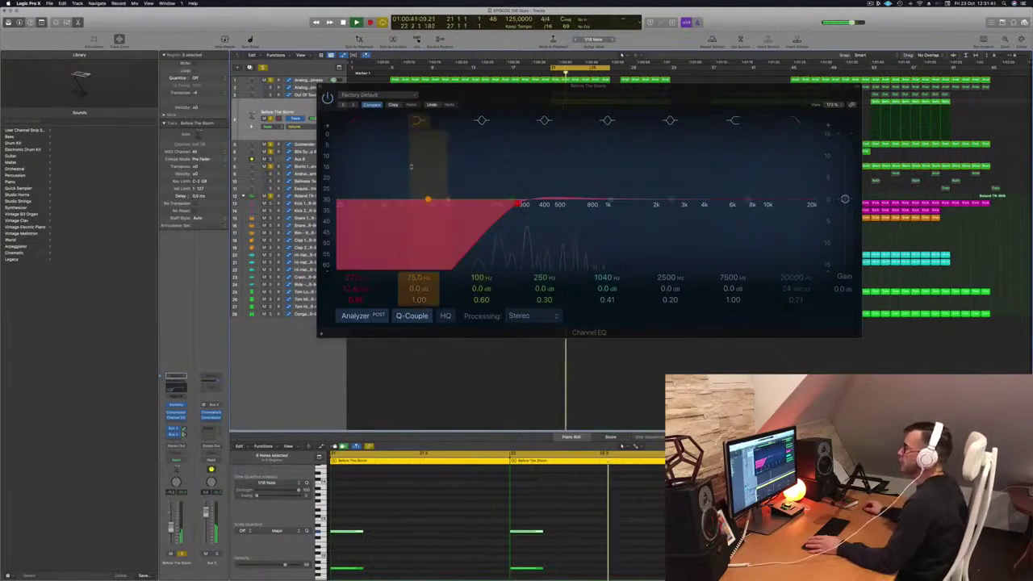
{"action": "left_click", "coordinate": [322, 86]}
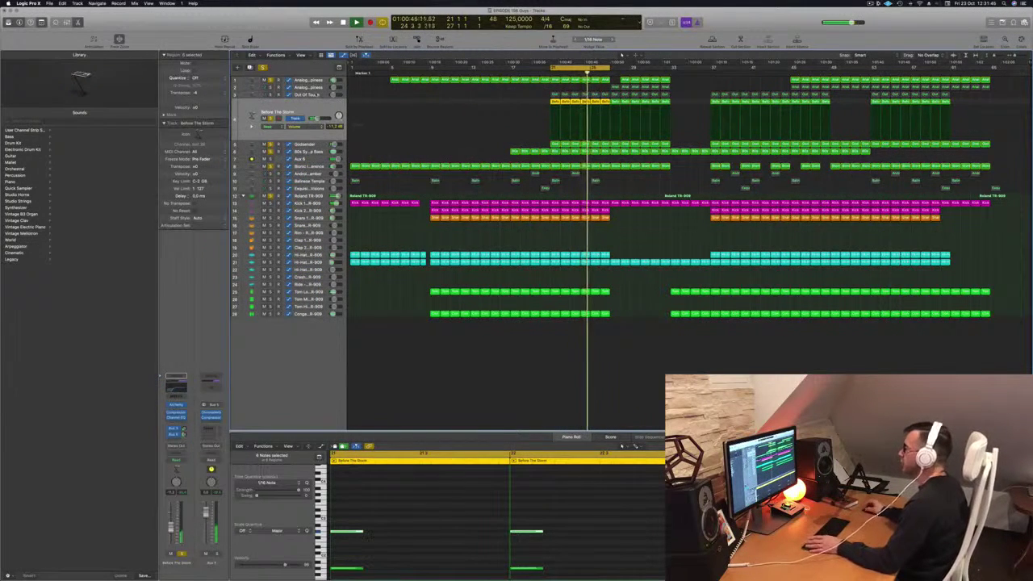
Add the Out Of Touch track to the soloed tracks and give it a Channel EQ low cut at 264 Hz, 12 dB/Oct, Q 0.83
{"action": "key", "text": "Up"}
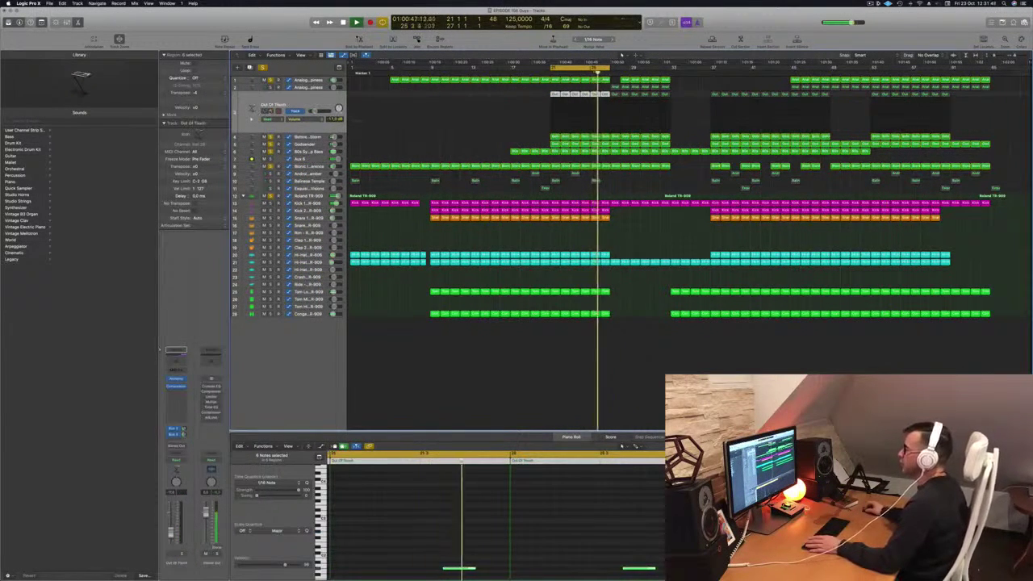
{"action": "left_click", "coordinate": [270, 111]}
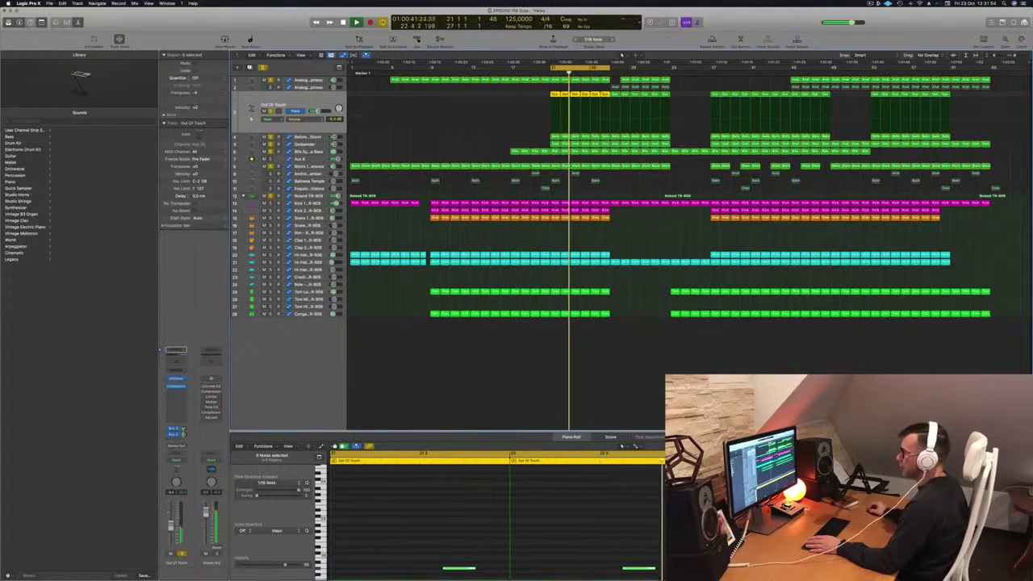
{"action": "double_click", "coordinate": [174, 363]}
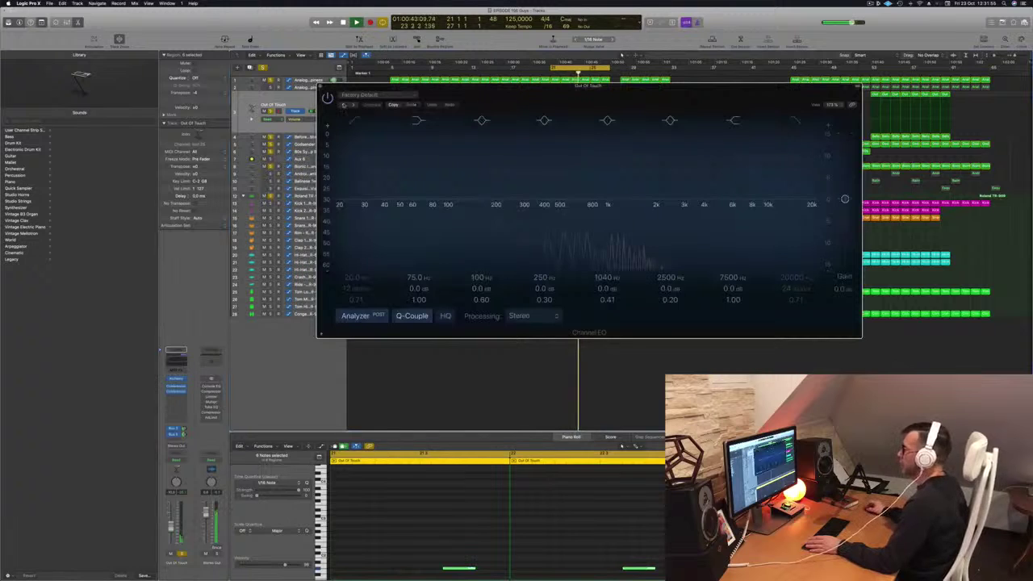
{"action": "left_click_drag", "start_coordinate": [343, 206], "coordinate": [508, 209]}
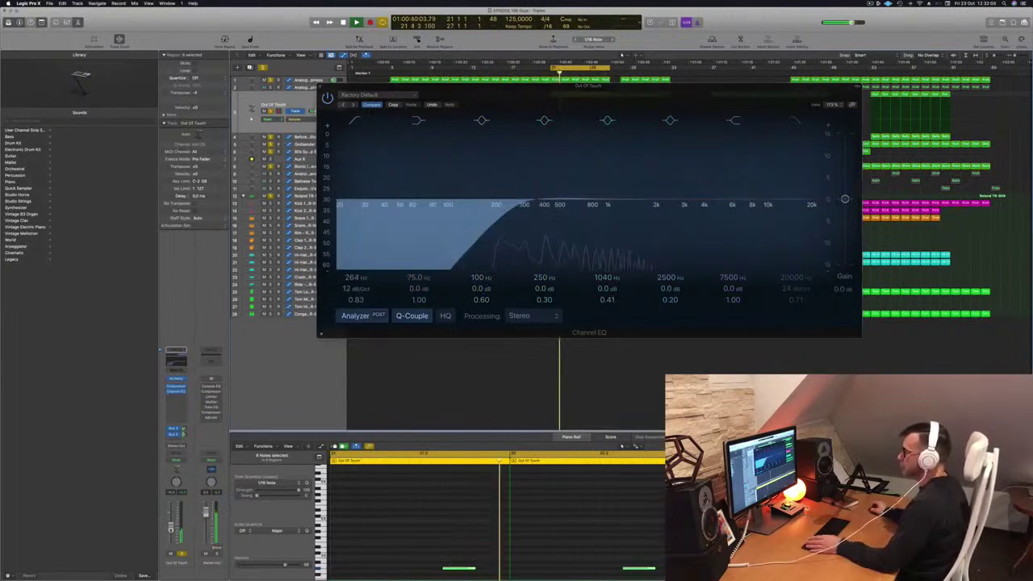
Check the Out Of Touch track's Alchemy synth and its notes over the loop, and close its plug-in windows
{"action": "left_click", "coordinate": [176, 379]}
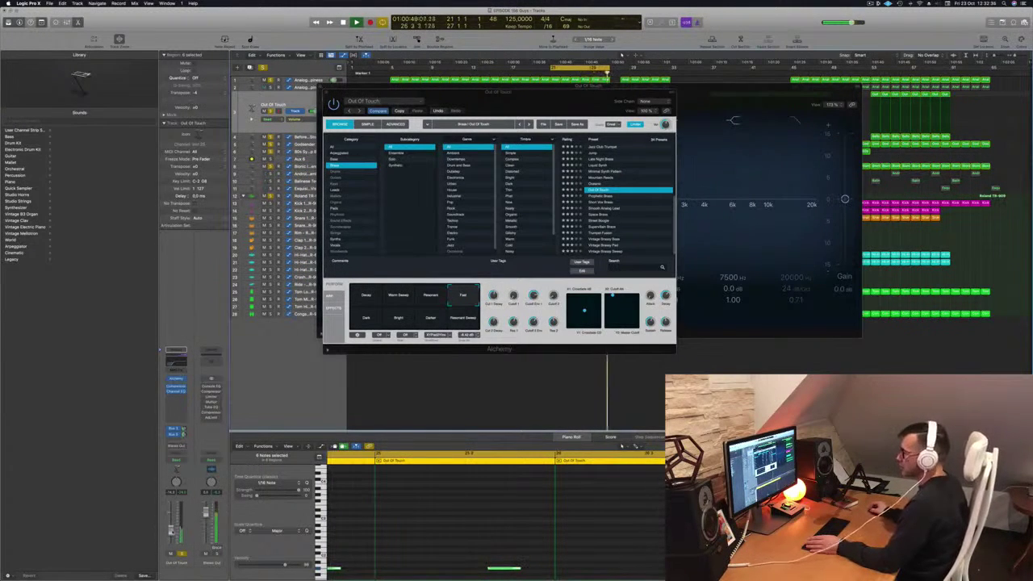
{"action": "left_click", "coordinate": [460, 517]}
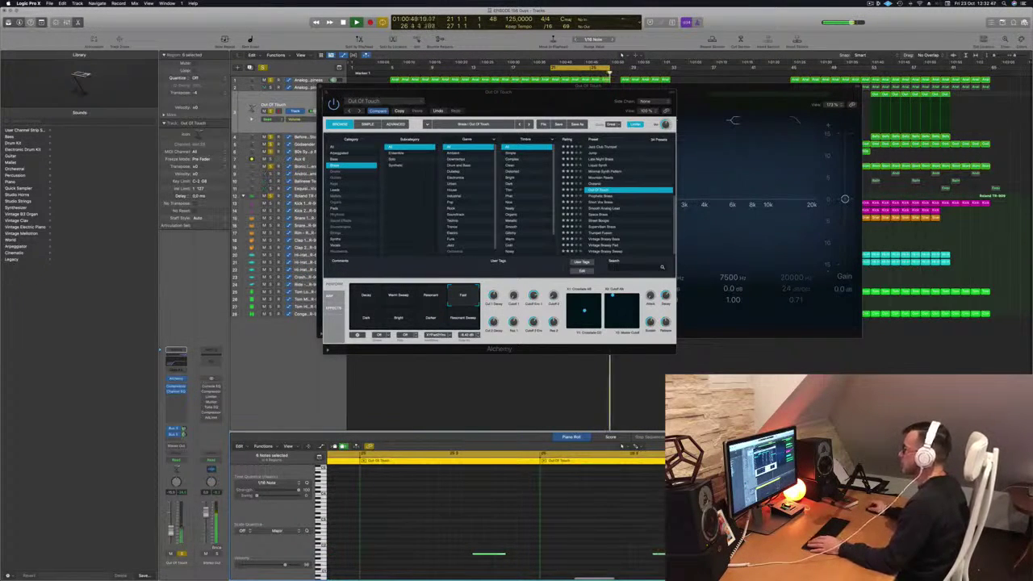
{"action": "left_click_drag", "start_coordinate": [551, 86], "coordinate": [650, 87]}
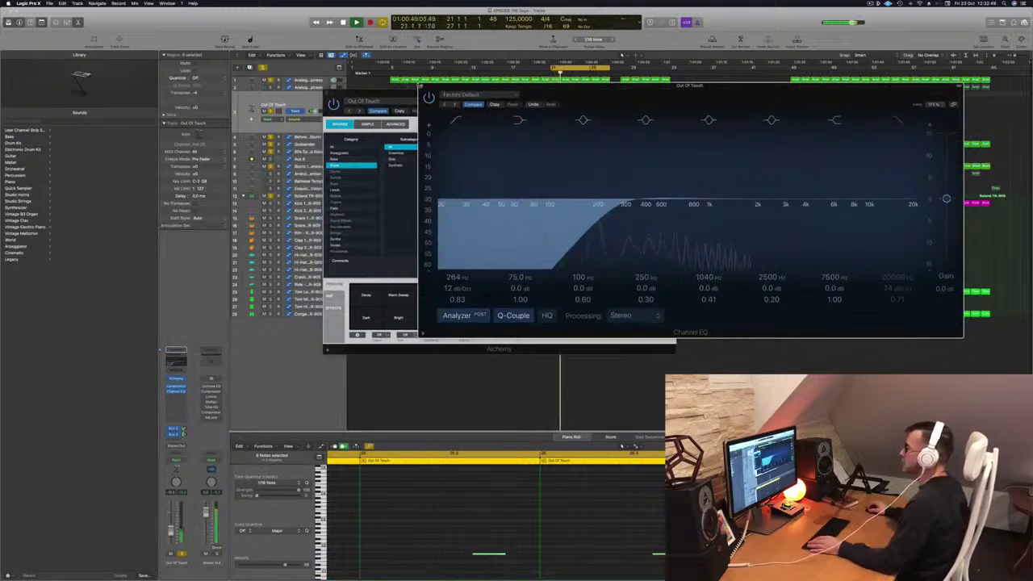
{"action": "left_click", "coordinate": [422, 86]}
{"action": "left_click_drag", "start_coordinate": [423, 91], "coordinate": [574, 95]}
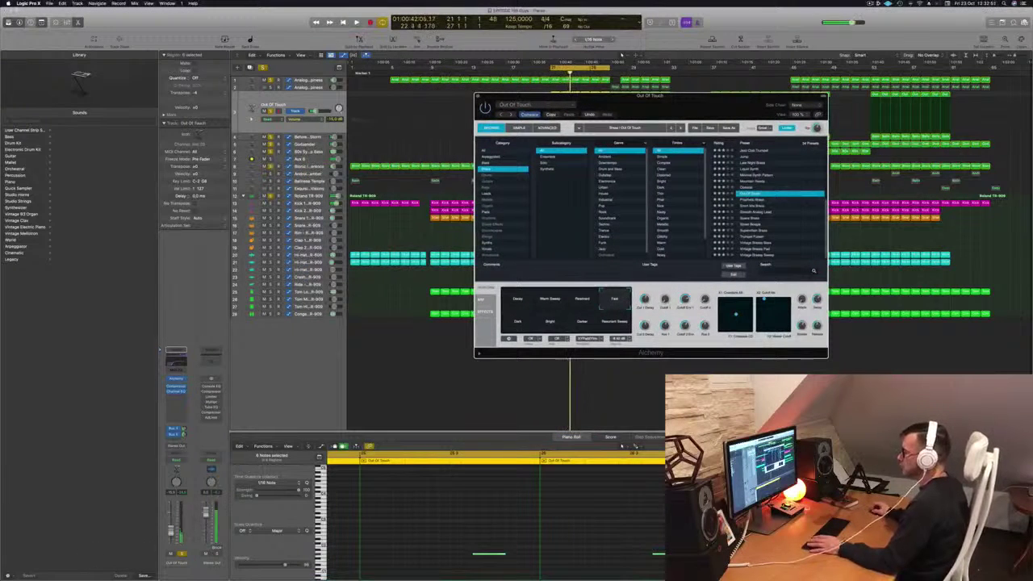
{"action": "key", "text": "space"}
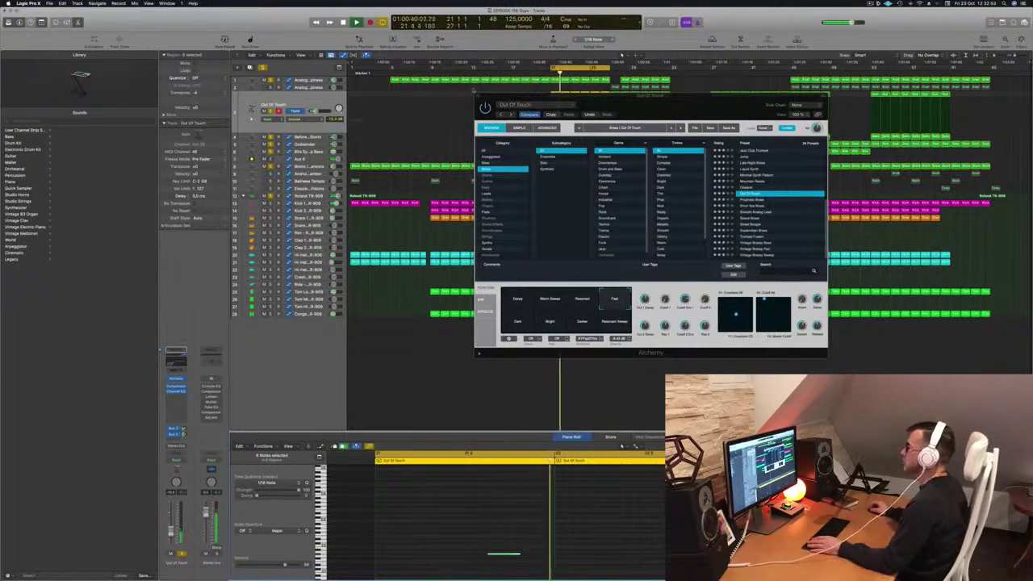
{"action": "key", "text": "v"}
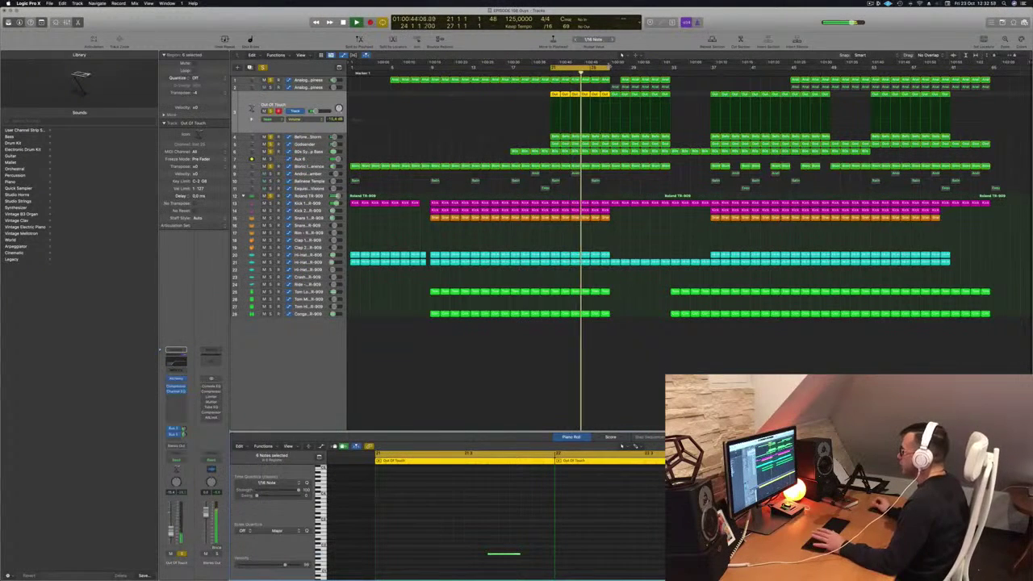
Replay the loop from its start and add the Android Chamber track to the soloed tracks
{"action": "key", "text": "Return"}
{"action": "key", "text": "Return"}
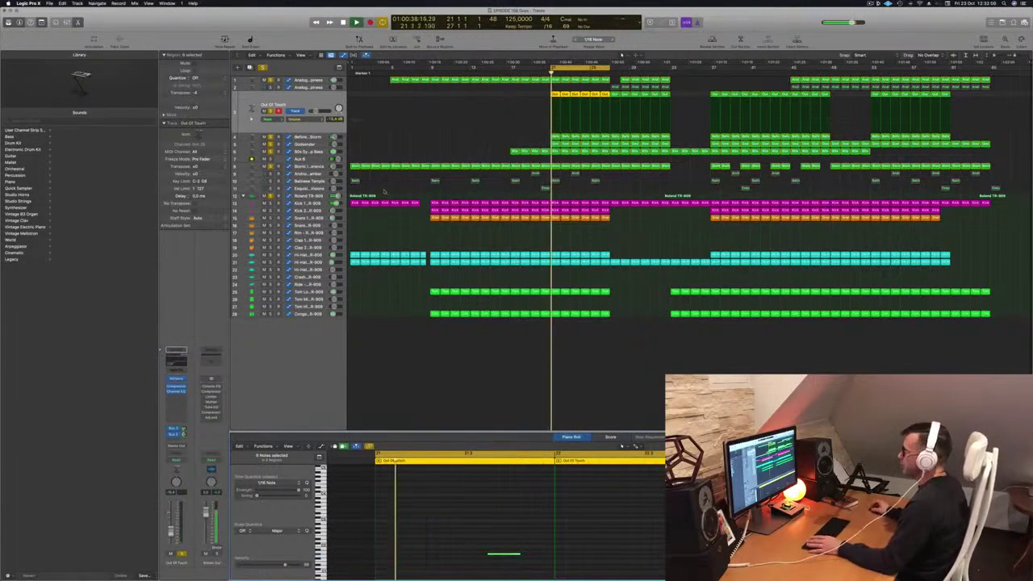
{"action": "key", "text": "space"}
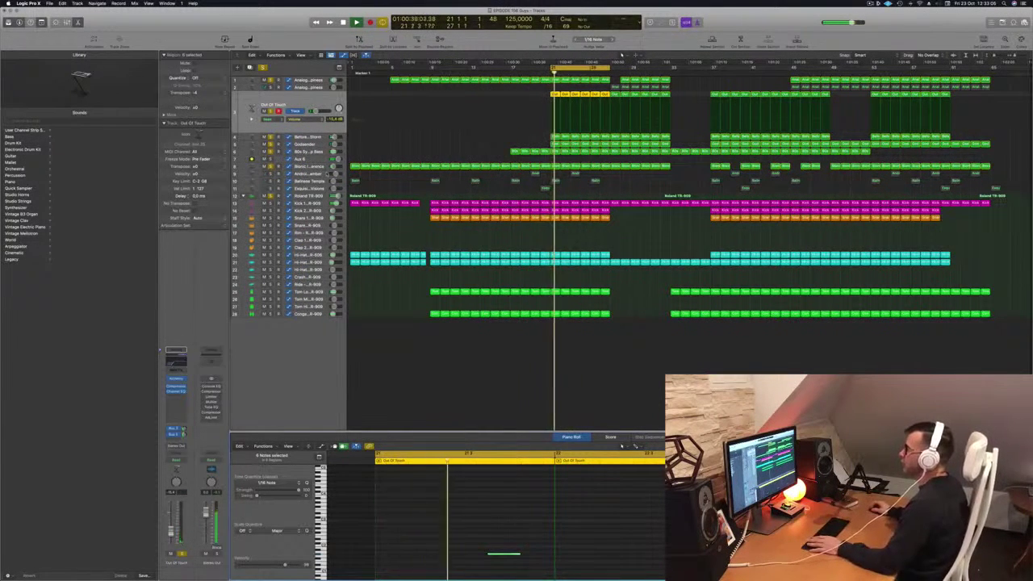
{"action": "left_click", "coordinate": [327, 173]}
{"action": "key", "text": "Return"}
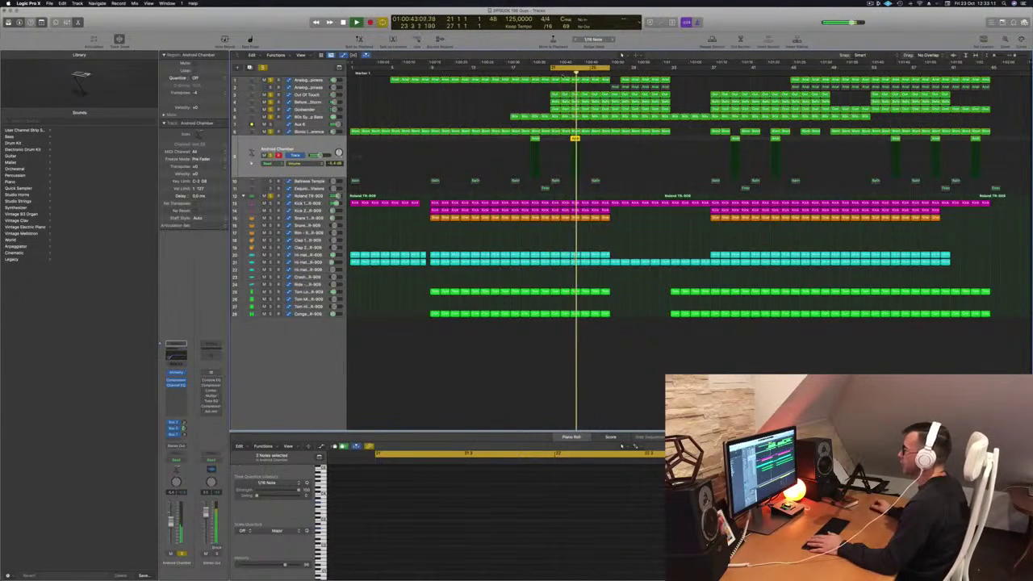
{"action": "key", "text": "Return"}
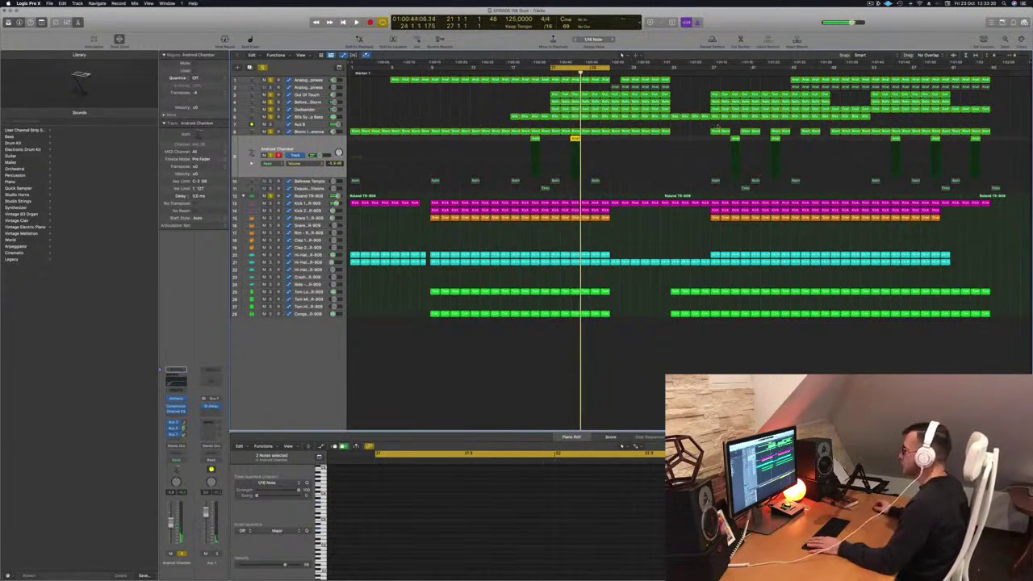
Give the Balinese Temple track a Channel EQ low cut at 665 Hz, 12 dB/Oct, Q 0.83, and close the plug-in window
{"action": "key", "text": "Down"}
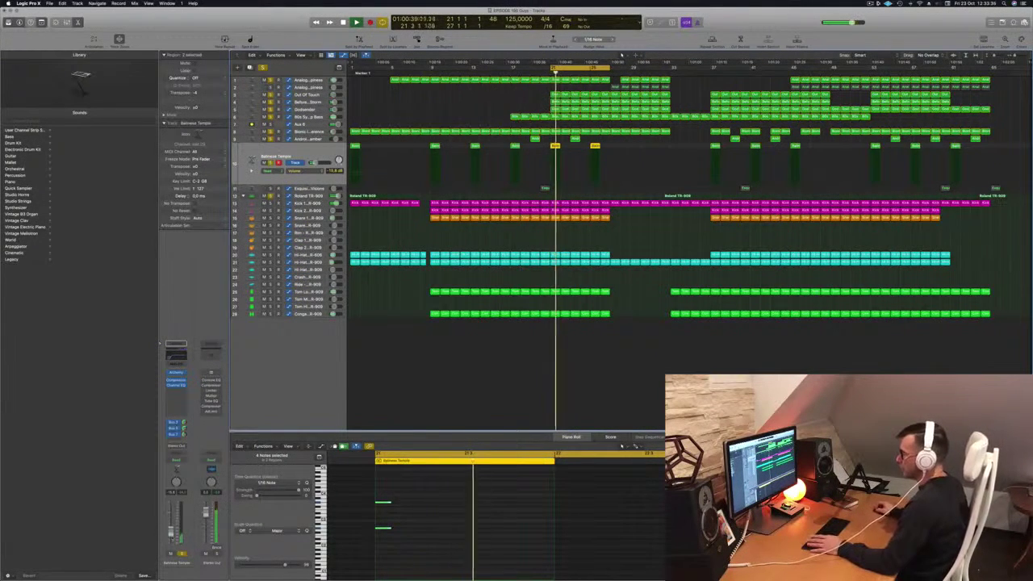
{"action": "left_click", "coordinate": [174, 354]}
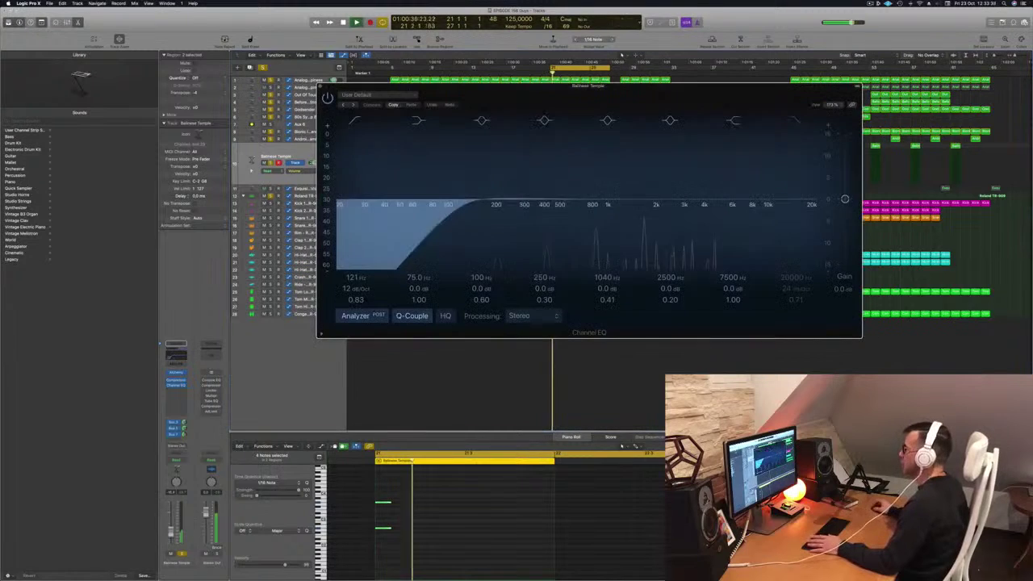
{"action": "left_click_drag", "start_coordinate": [573, 202], "coordinate": [573, 207]}
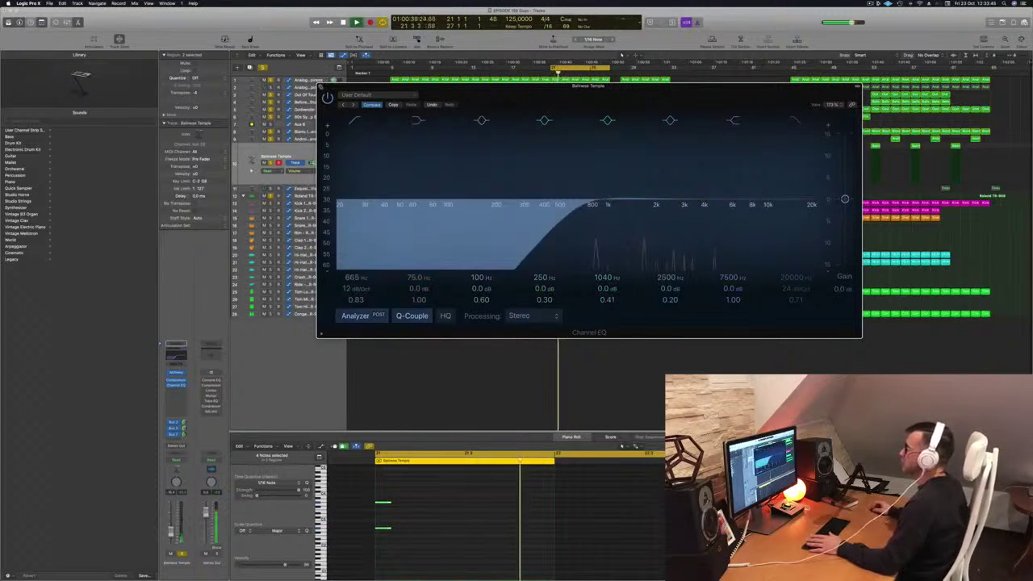
{"action": "key", "text": "v"}
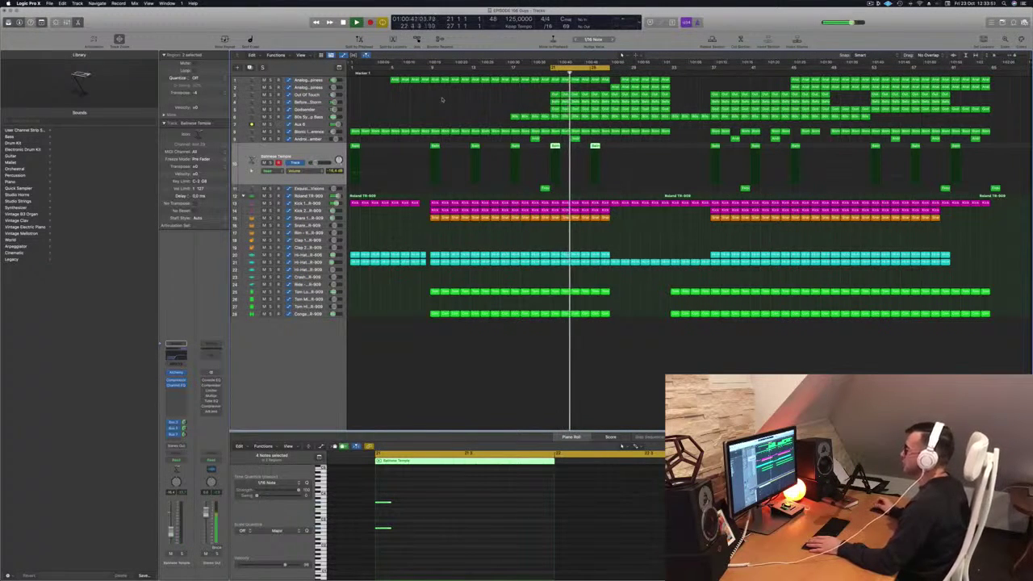
Set the Android Chamber track's Channel EQ low cut to 270 Hz, 12 dB/Oct, Q 0.88, while its region plays, and close the EQ
{"action": "left_click", "coordinate": [439, 108]}
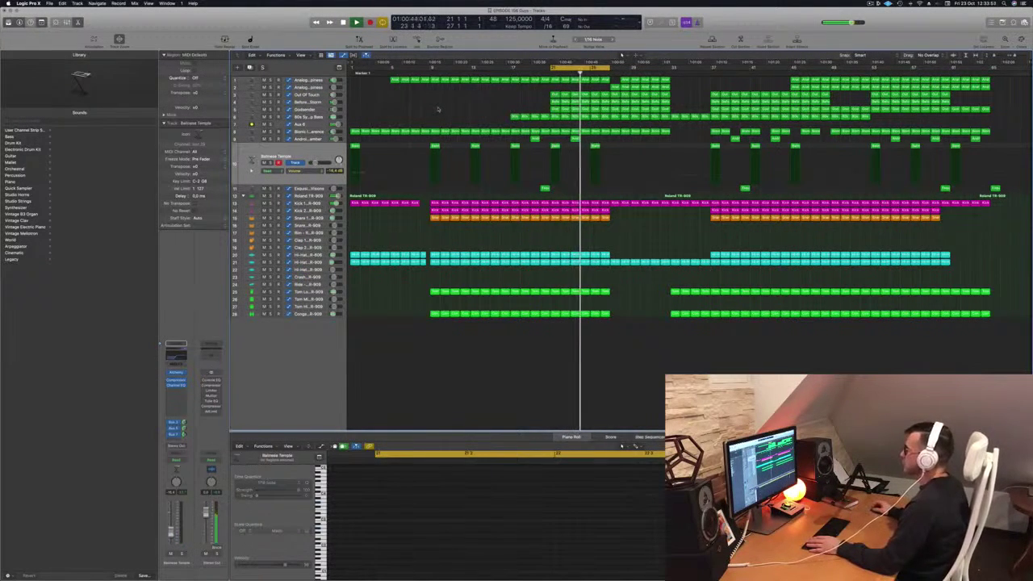
{"action": "left_click", "coordinate": [576, 139]}
{"action": "left_click", "coordinate": [569, 72]}
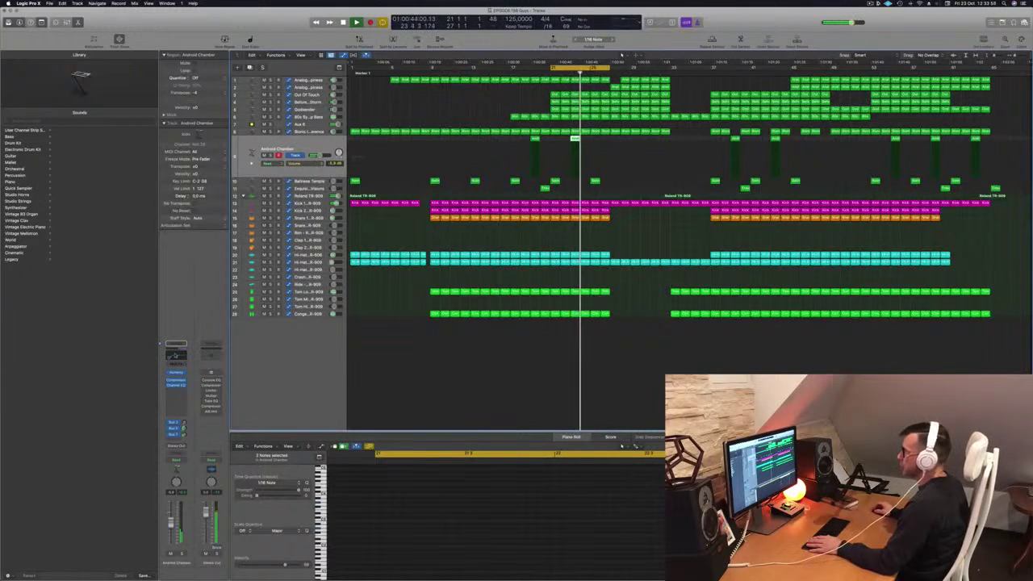
{"action": "left_click", "coordinate": [175, 355]}
{"action": "left_click_drag", "start_coordinate": [461, 206], "coordinate": [497, 208]}
{"action": "left_click_drag", "start_coordinate": [506, 104], "coordinate": [624, 204]}
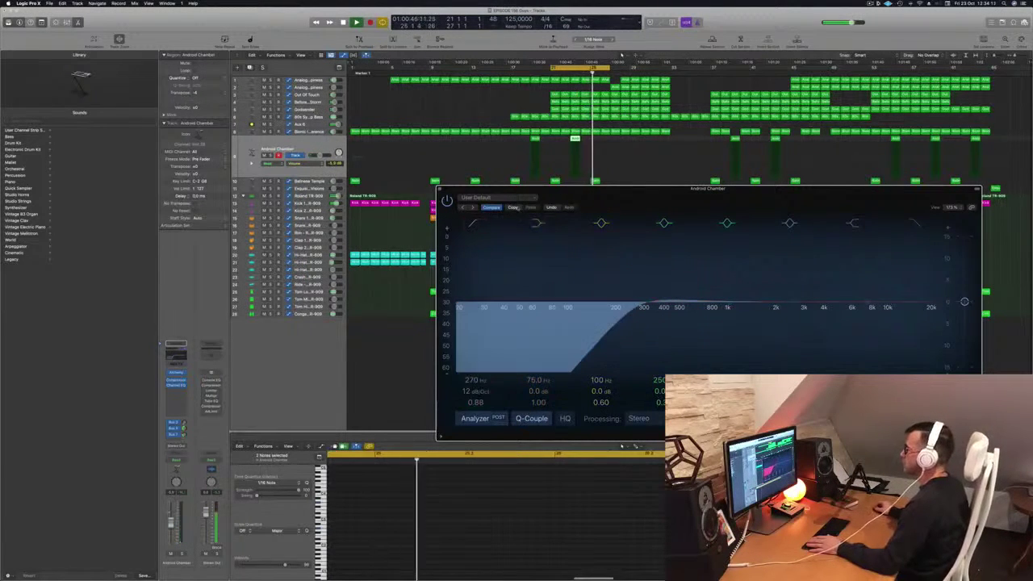
{"action": "left_click", "coordinate": [440, 189]}
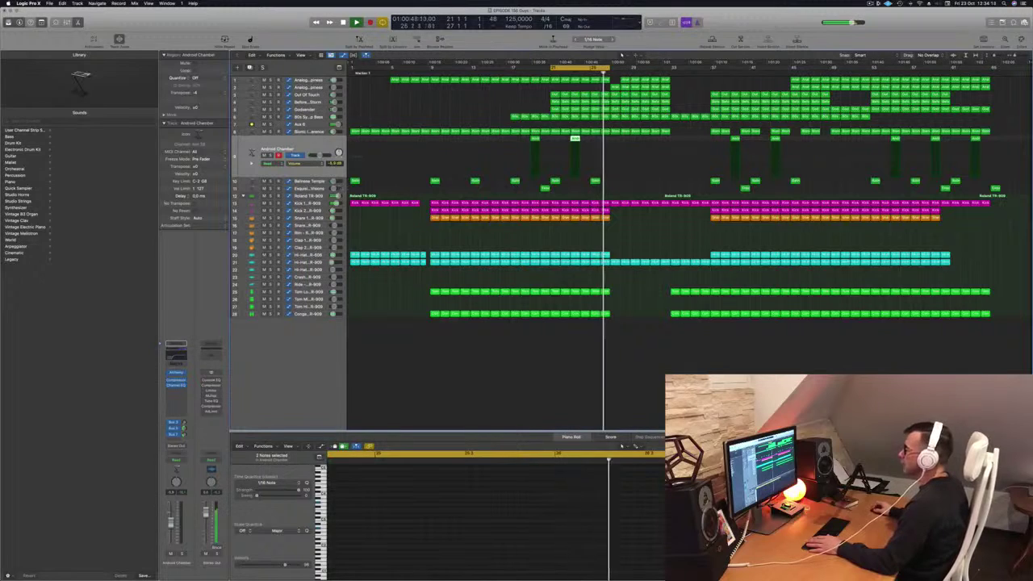
Extend the loop's start to cover the Exquisite Visions region and set that track's Channel EQ low cut to 284 Hz, 12 dB/Oct
{"action": "left_click", "coordinate": [305, 189]}
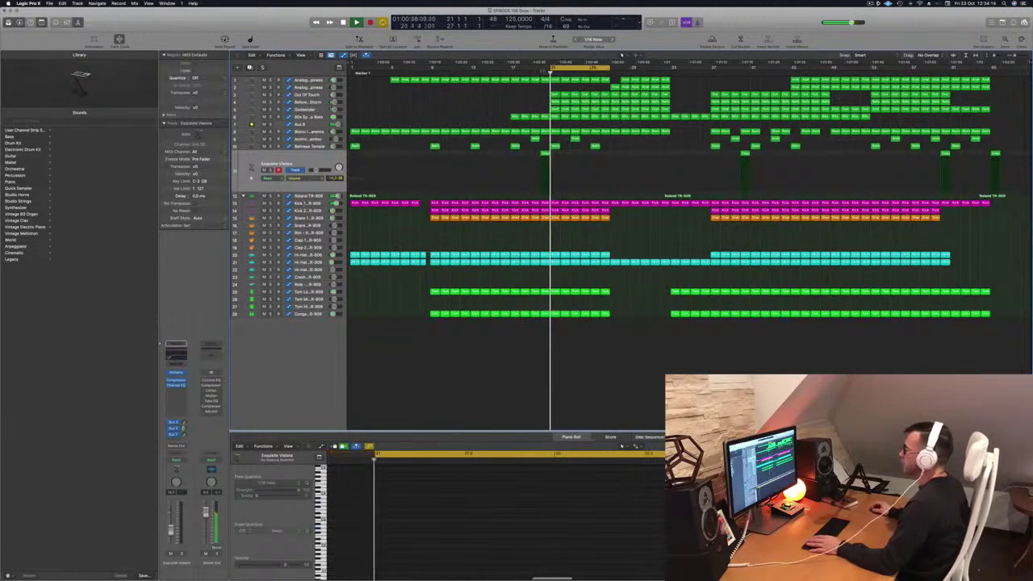
{"action": "mouse_move", "coordinate": [552, 68]}
{"action": "left_mouse_down"}
{"action": "mouse_move", "coordinate": [530, 70]}
{"action": "mouse_move", "coordinate": [542, 71]}
{"action": "left_mouse_up"}
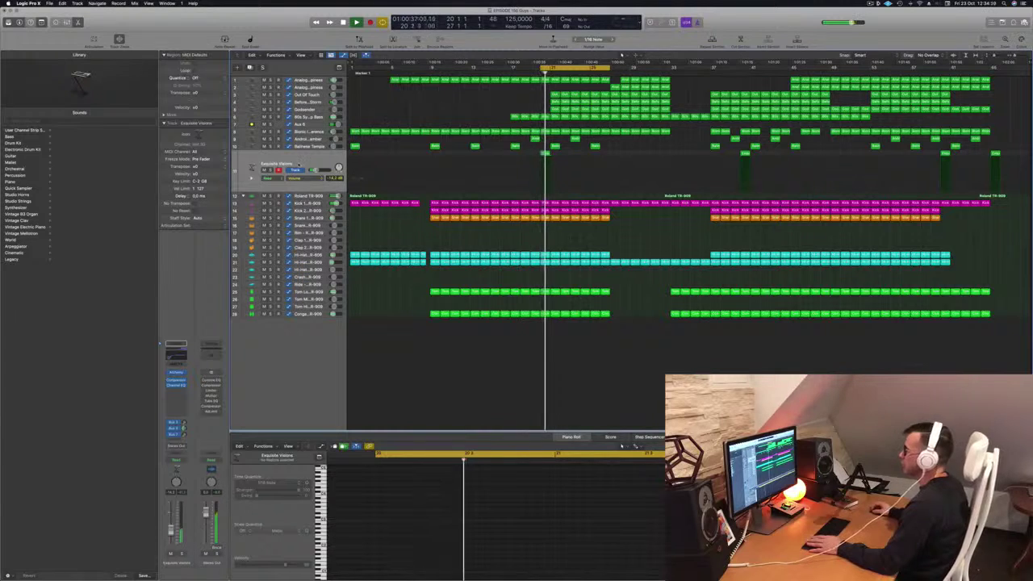
{"action": "left_click", "coordinate": [545, 156]}
{"action": "key", "text": "Return"}
{"action": "left_click", "coordinate": [168, 357]}
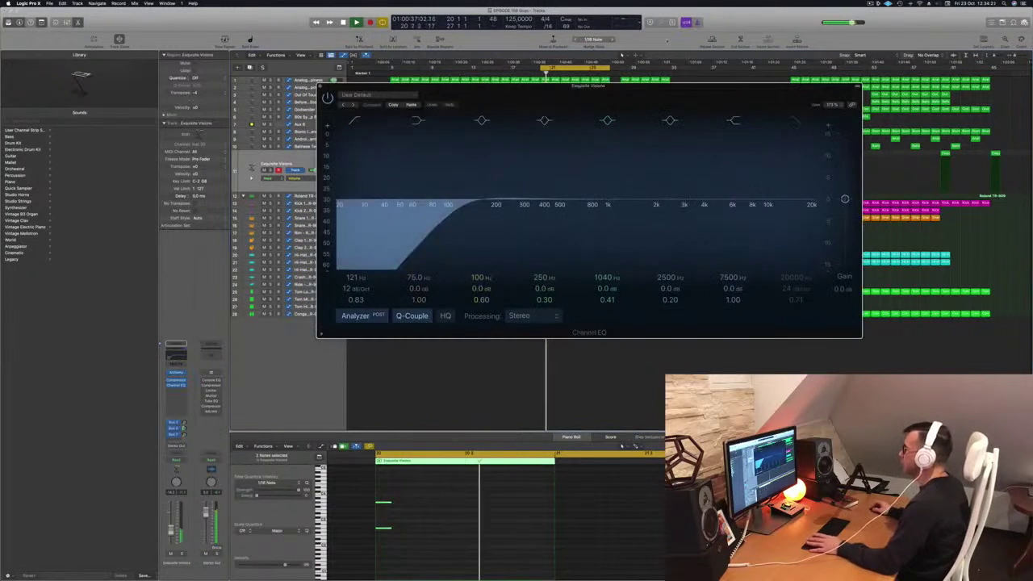
{"action": "left_click_drag", "start_coordinate": [466, 207], "coordinate": [515, 209]}
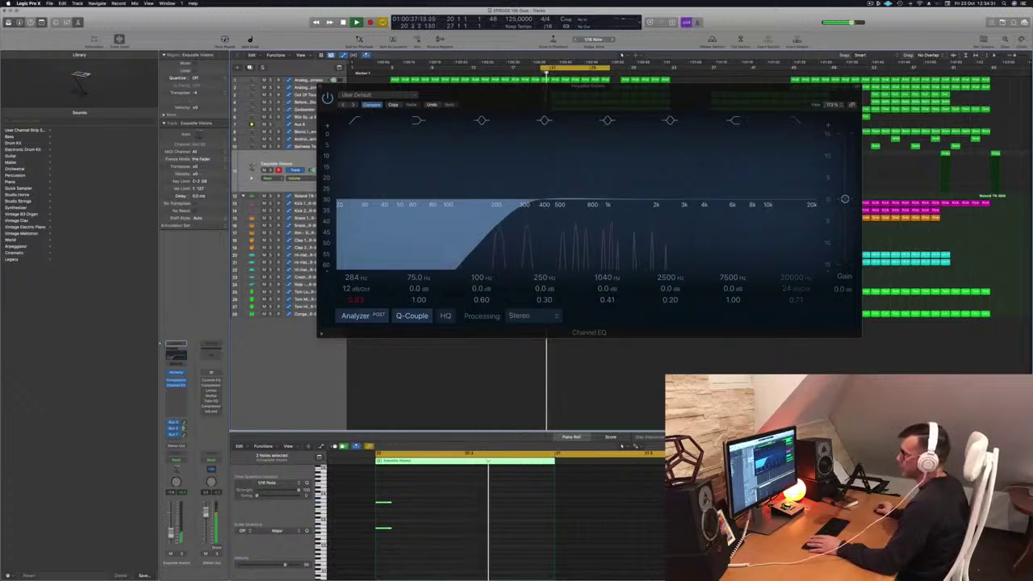
{"action": "left_click", "coordinate": [322, 86]}
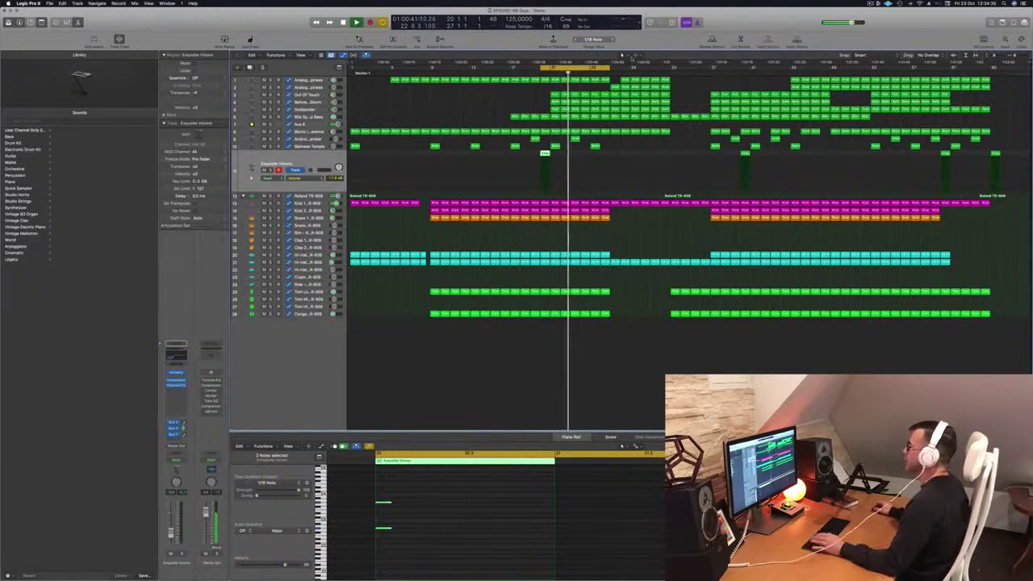
Extend the loop's end to about bar 40 and compare the two Analogue Happiness tracks during playback
{"action": "left_click_drag", "start_coordinate": [609, 68], "coordinate": [740, 69]}
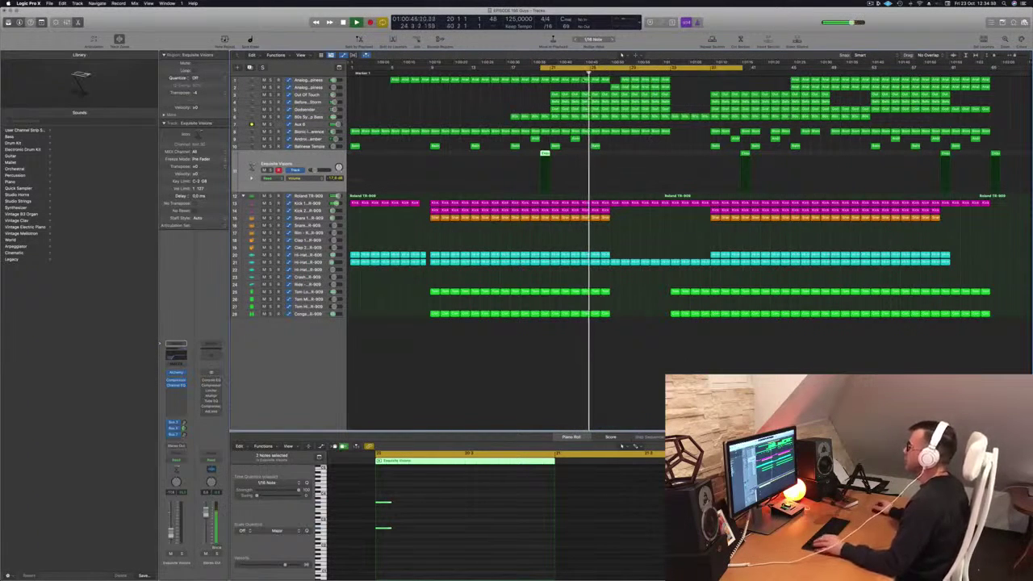
{"action": "left_click", "coordinate": [308, 88]}
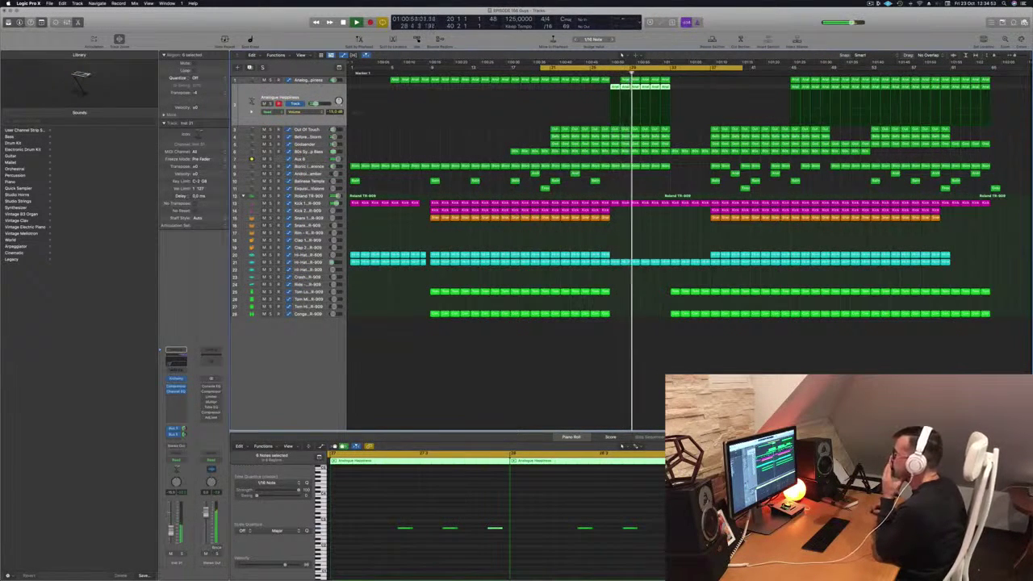
{"action": "key", "text": "Up"}
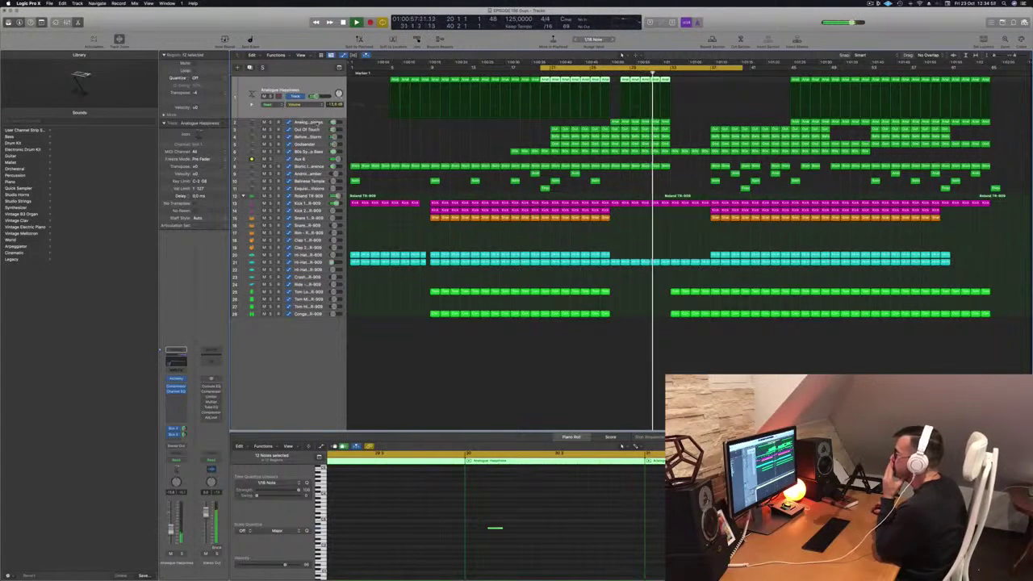
{"action": "key", "text": "Down"}
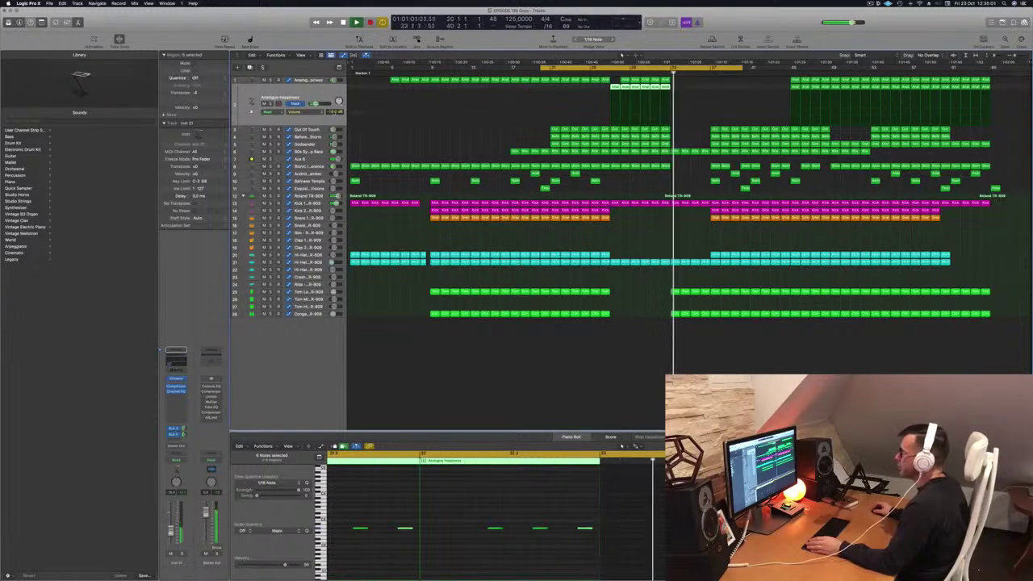
Stop playback and add a duplicate of the second Analogue Happiness track directly above it
{"action": "key", "text": "space"}
{"action": "key", "text": "Up"}
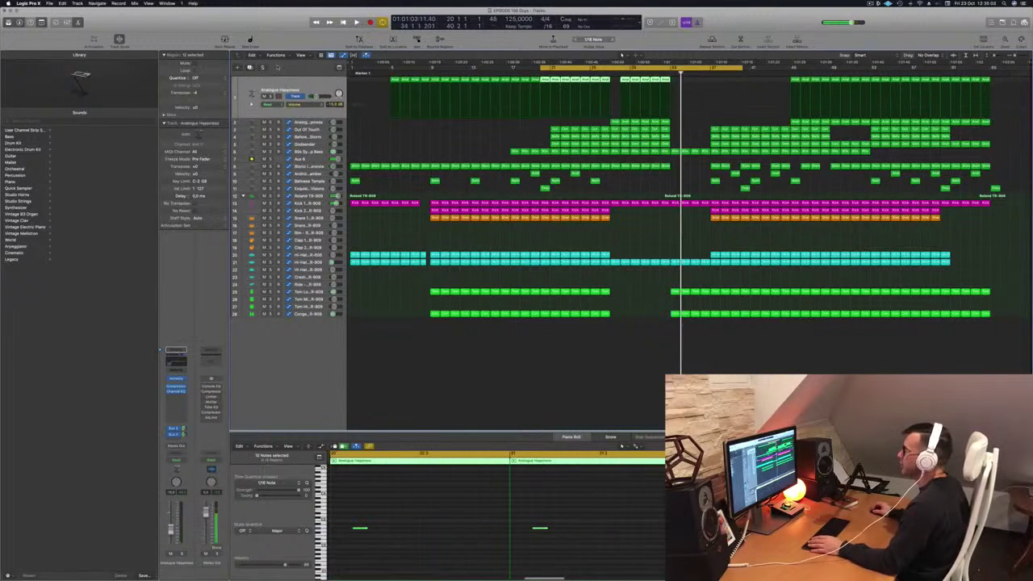
{"action": "key", "text": "Down"}
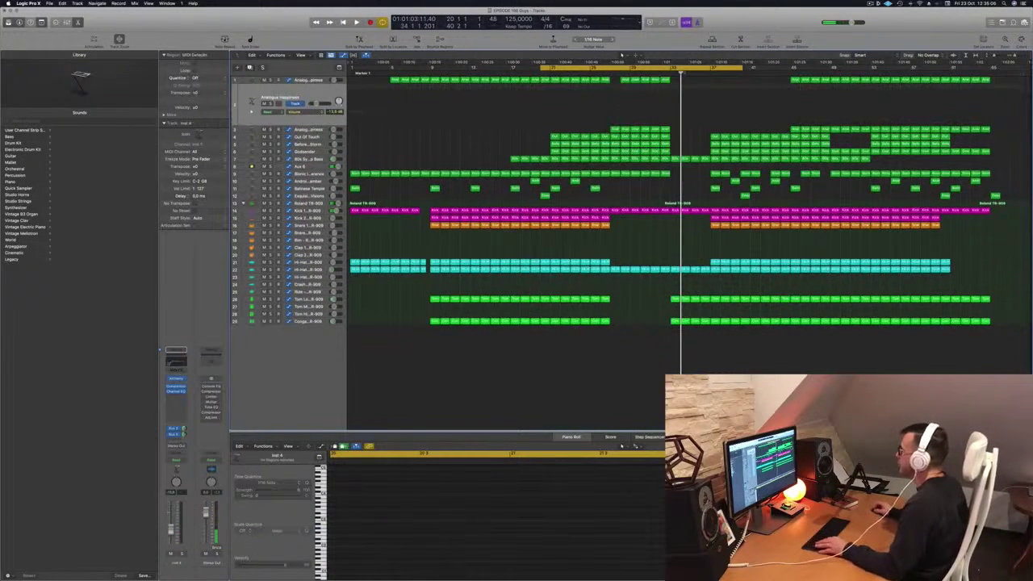
{"action": "left_click", "coordinate": [436, 114]}
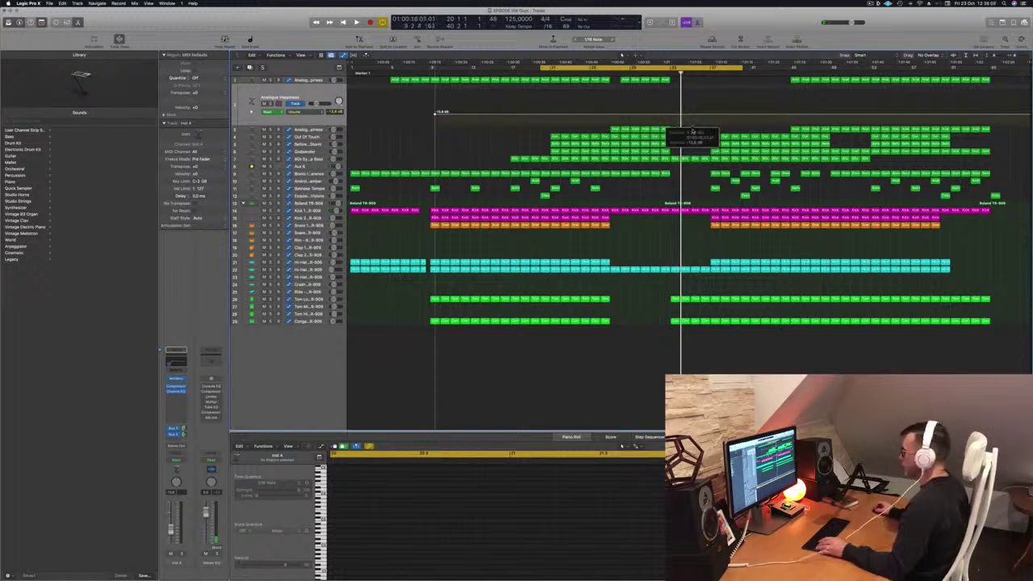
{"action": "left_click_drag", "start_coordinate": [692, 131], "coordinate": [693, 131]}
{"action": "key", "text": "super+z"}
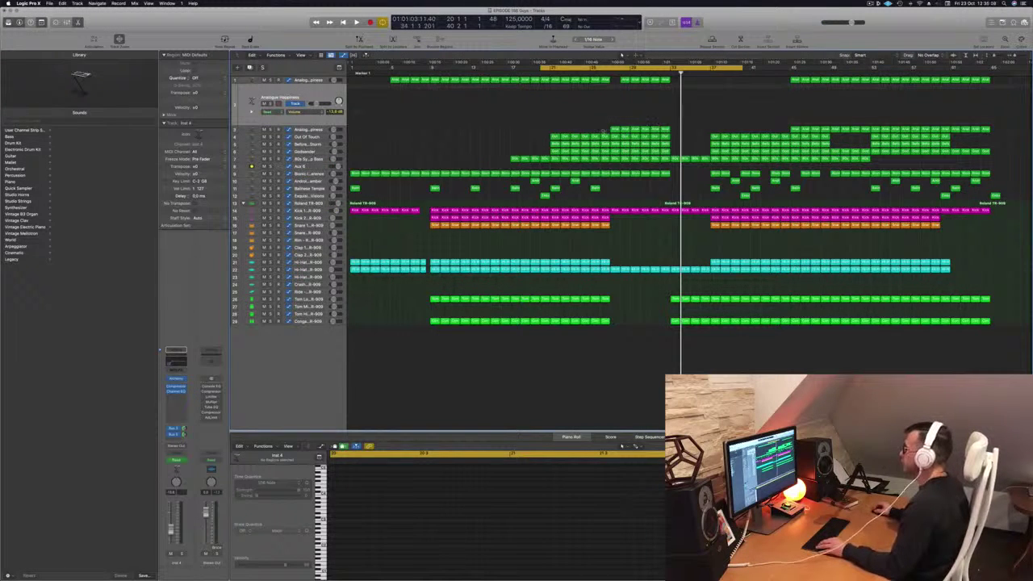
Copy the second Analogue Happiness track's six regions from bars 27 to 32 onto the duplicate, mute the source track and start playback
{"action": "left_click_drag", "start_coordinate": [603, 131], "coordinate": [678, 131]}
{"action": "left_click_drag", "start_coordinate": [615, 129], "coordinate": [618, 117]}
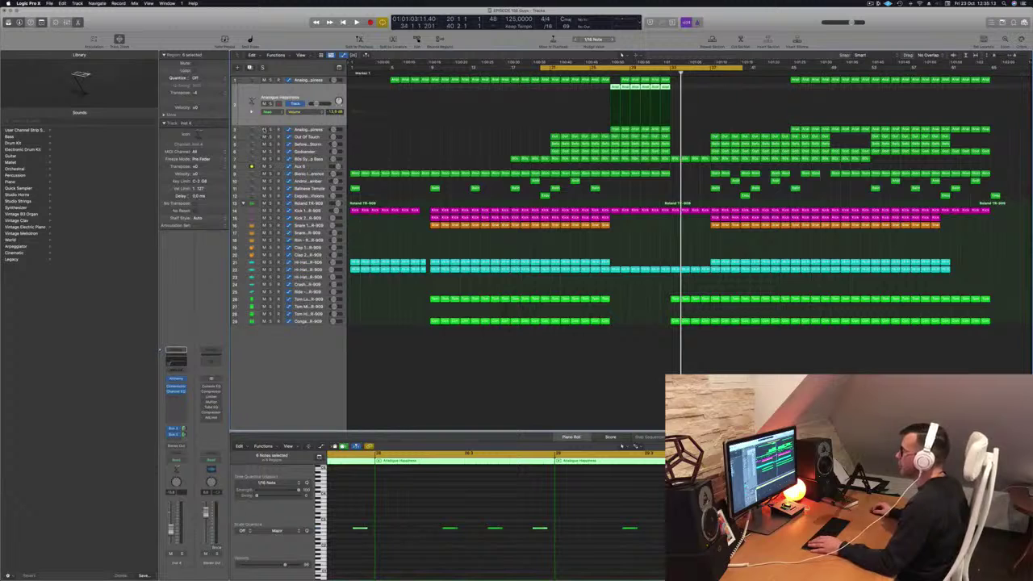
{"action": "key", "text": "space"}
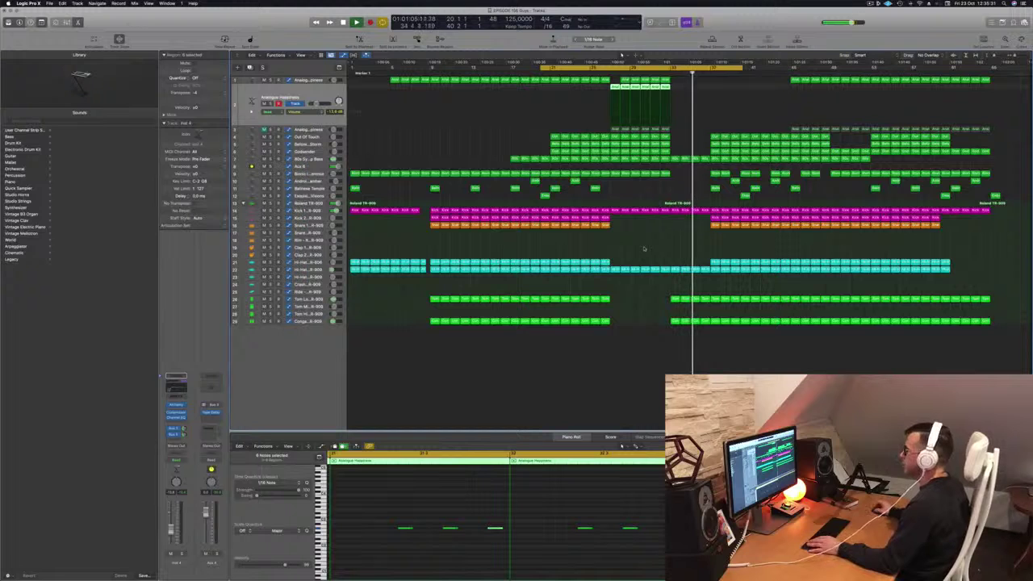
Check the 80s Synth Pop Bass track over the loop, and set the loop range to run from bar 1 to bar 5
{"action": "left_click", "coordinate": [314, 160]}
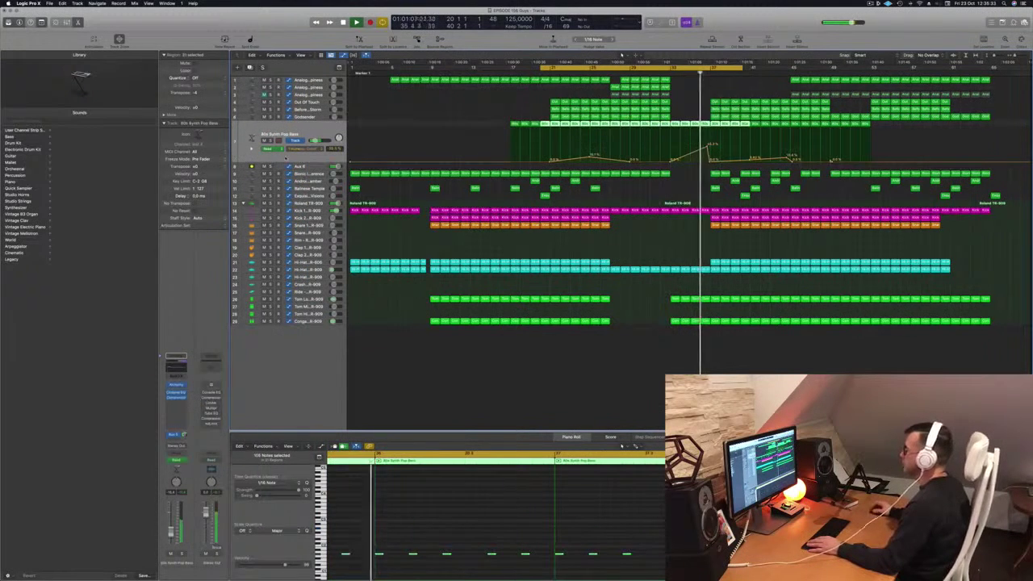
{"action": "left_click", "coordinate": [678, 198]}
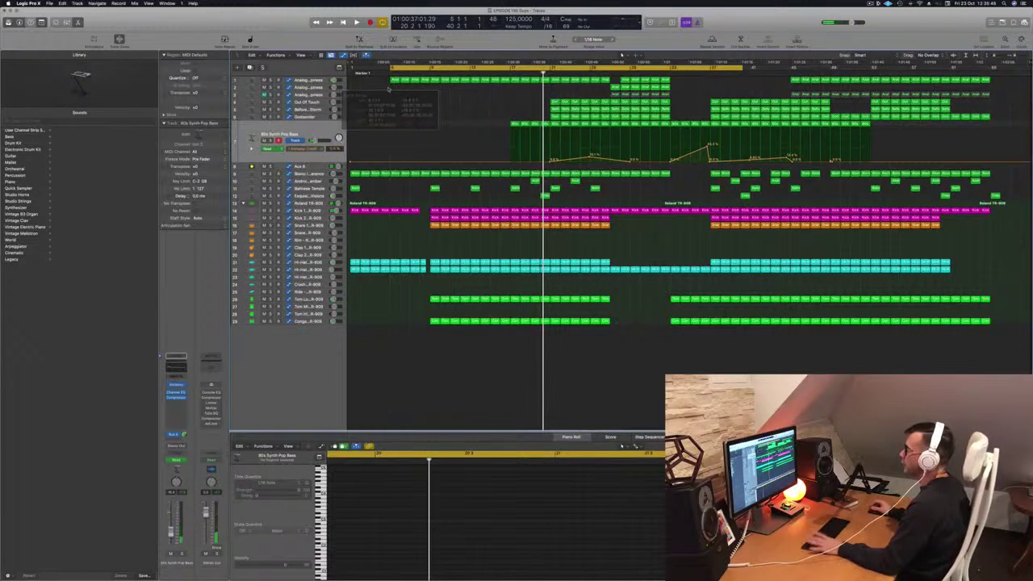
{"action": "key", "text": "space"}
{"action": "left_click_drag", "start_coordinate": [393, 68], "coordinate": [349, 68]}
{"action": "key", "text": "space"}
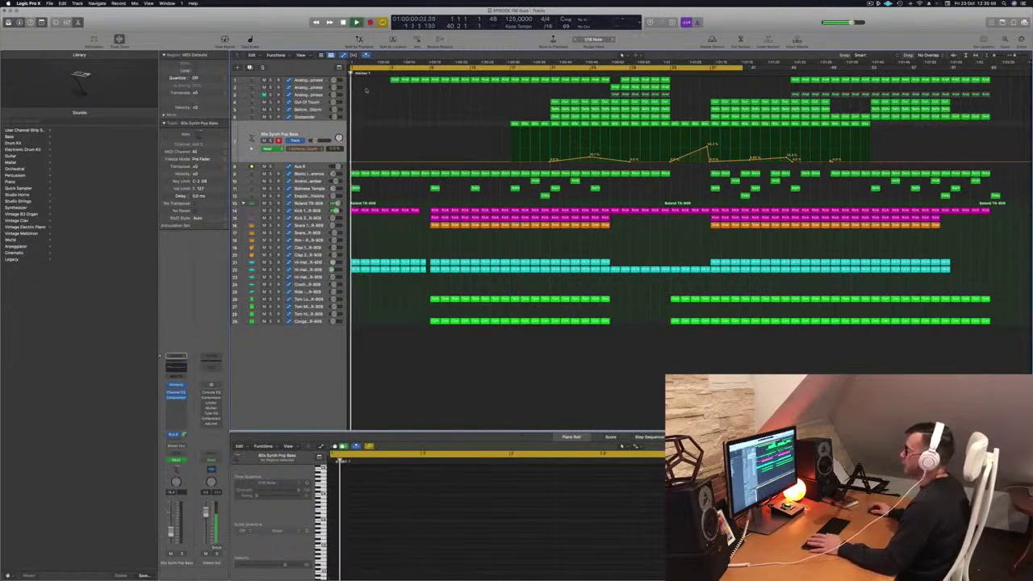
{"action": "key", "text": "Return"}
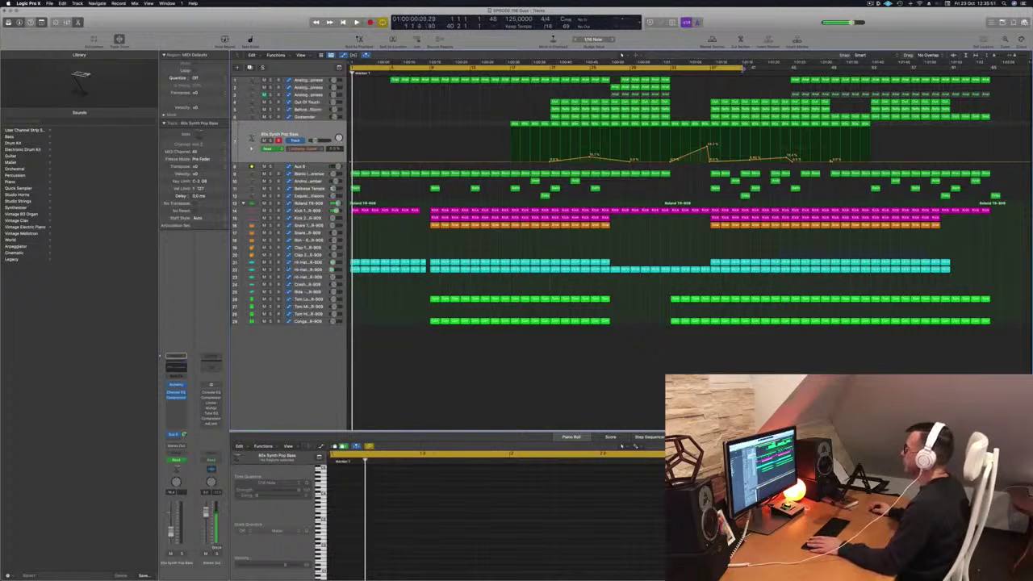
{"action": "left_click_drag", "start_coordinate": [743, 71], "coordinate": [390, 83]}
{"action": "left_click", "coordinate": [871, 3]}
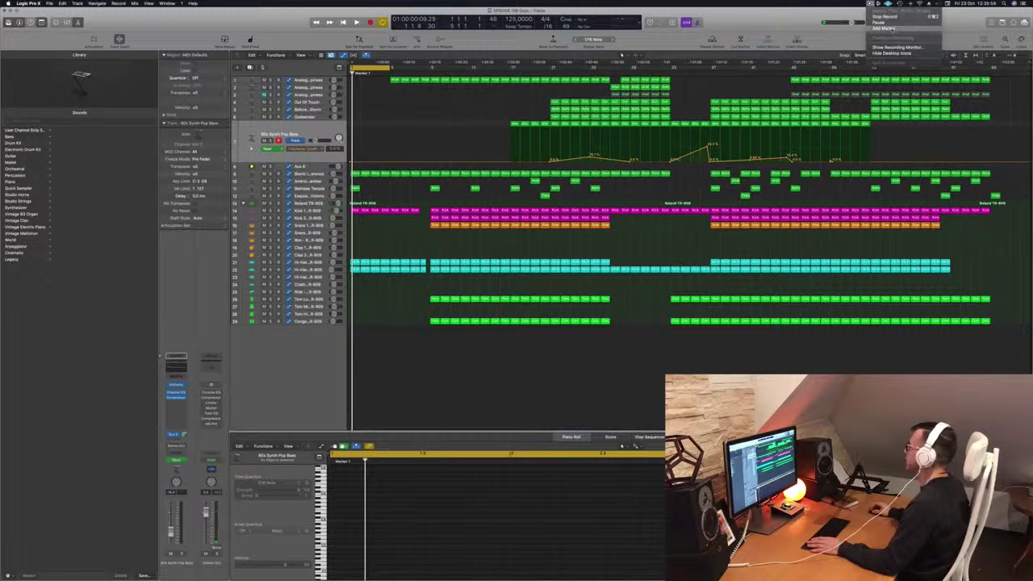
{"action": "left_click", "coordinate": [783, 17]}
Repeat the looped four-bar section three times to lengthen the intro, clear the selection and play from the start
{"action": "key", "text": "space"}
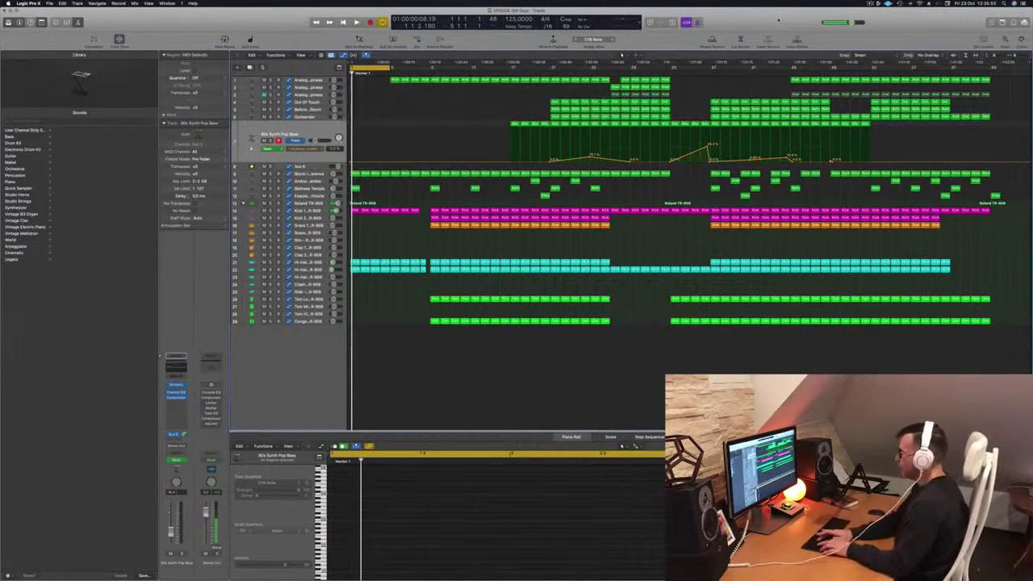
{"action": "key", "text": "ctrl+super+r"}
{"action": "key", "text": "ctrl+super+r"}
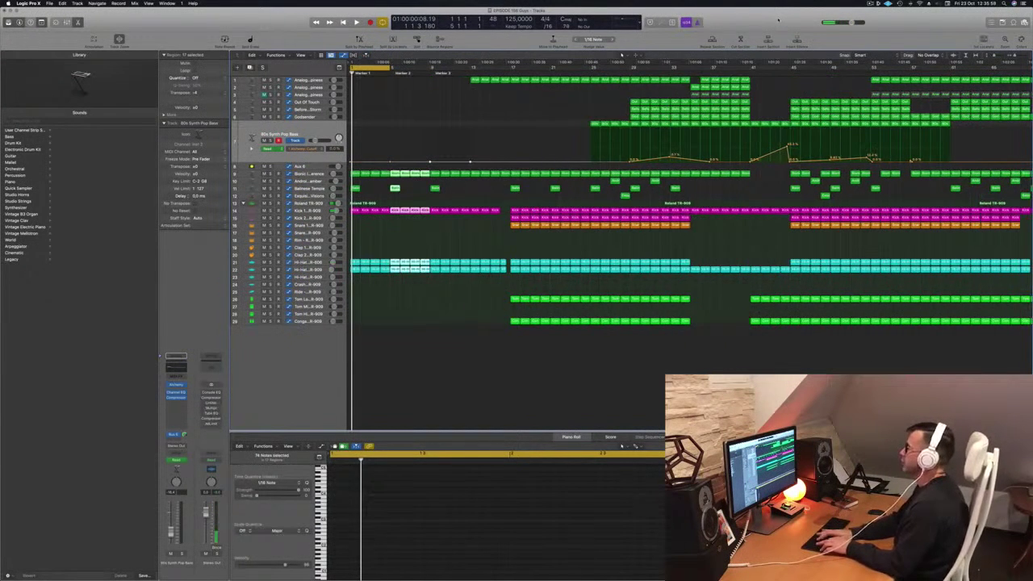
{"action": "key", "text": "ctrl+super+r"}
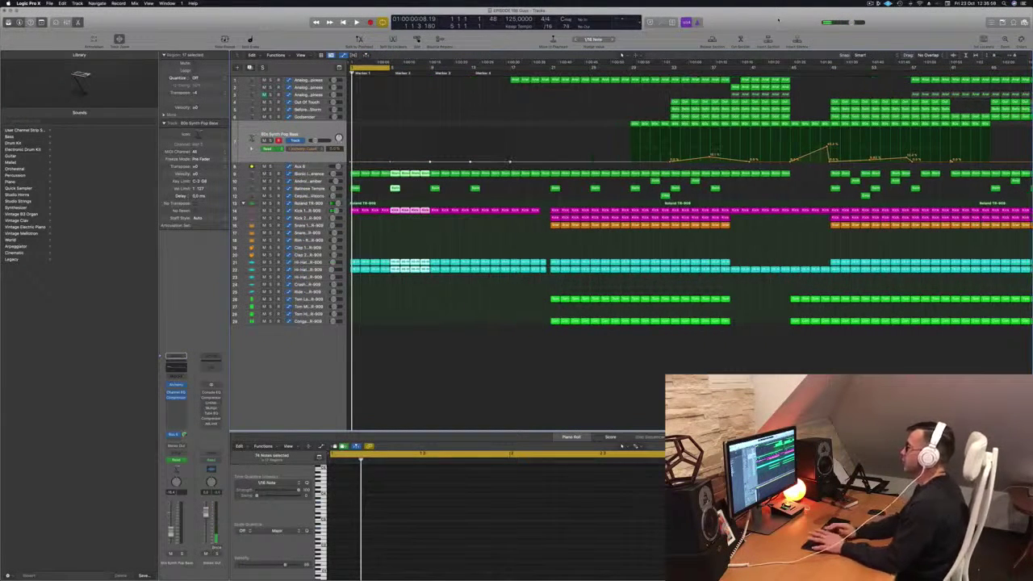
{"action": "key", "text": "space"}
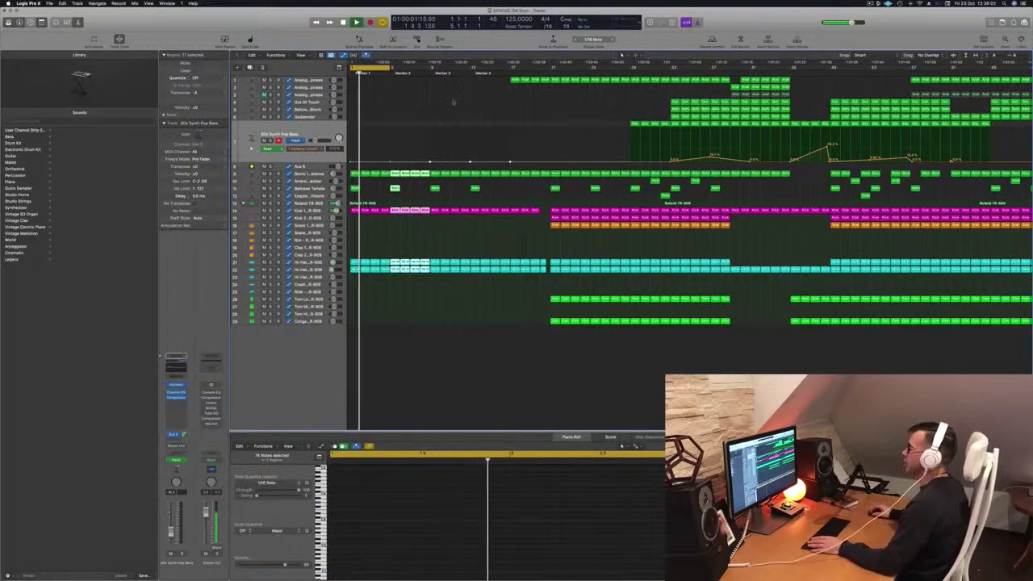
{"action": "left_click", "coordinate": [451, 100]}
{"action": "key", "text": "Return"}
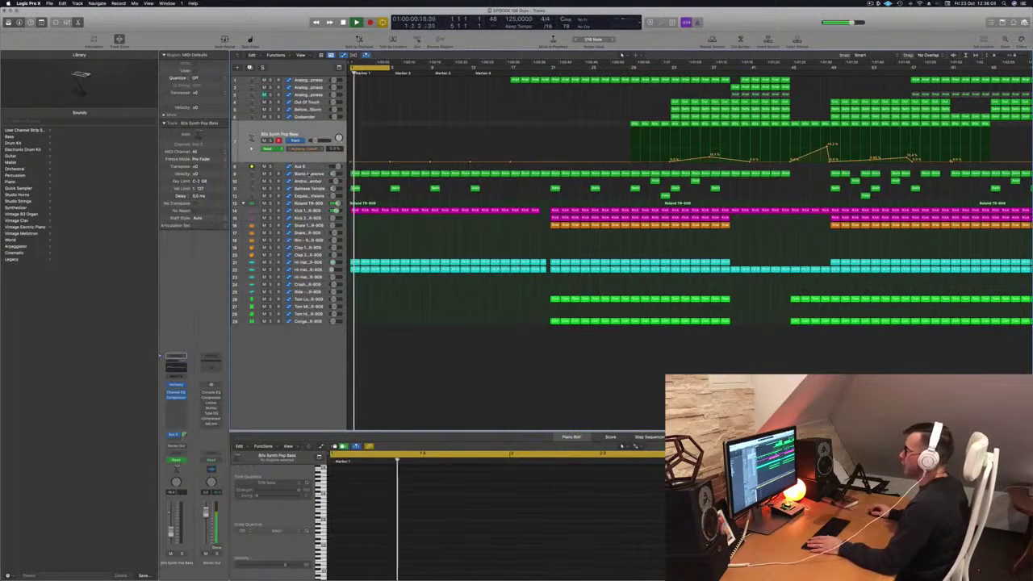
Delete the Bionic Interference track's region in bar 4
{"action": "left_click", "coordinate": [309, 174]}
{"action": "left_click", "coordinate": [435, 104]}
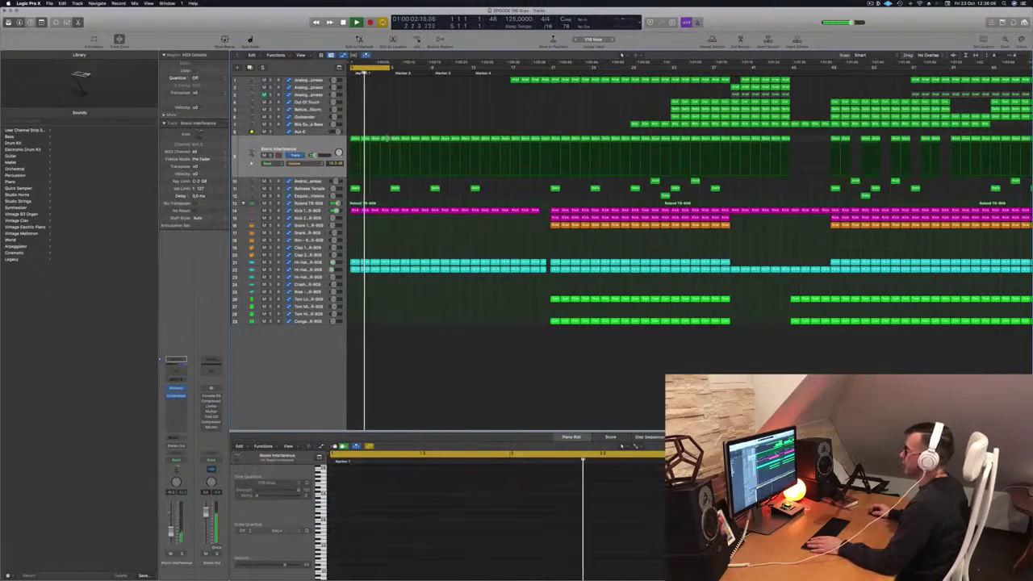
{"action": "left_click", "coordinate": [385, 138]}
{"action": "key", "text": "BackSpace"}
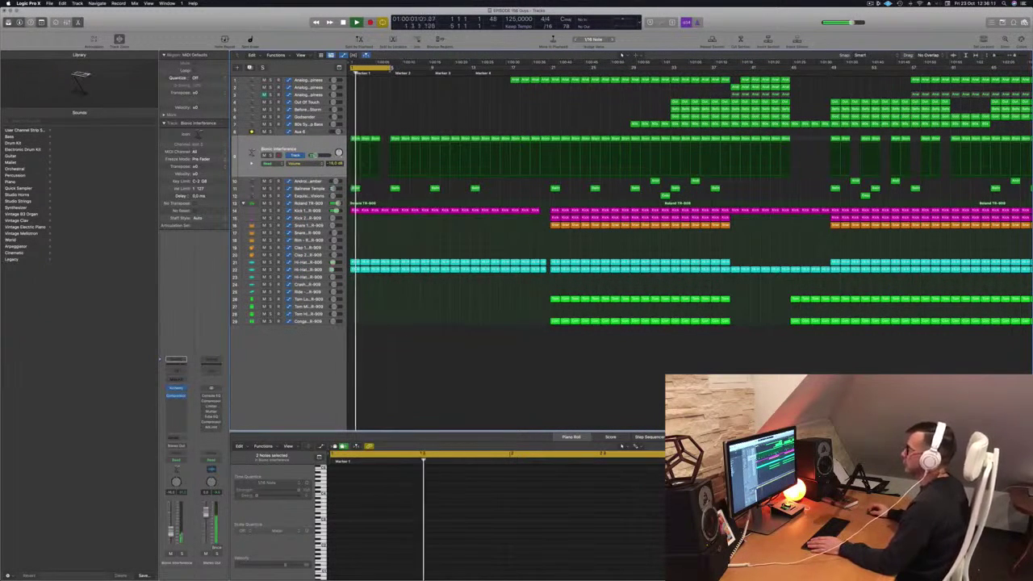
Extend the loop range to bar 9 and delete the Bionic Interference track's region in bar 8
{"action": "left_click_drag", "start_coordinate": [388, 69], "coordinate": [432, 75]}
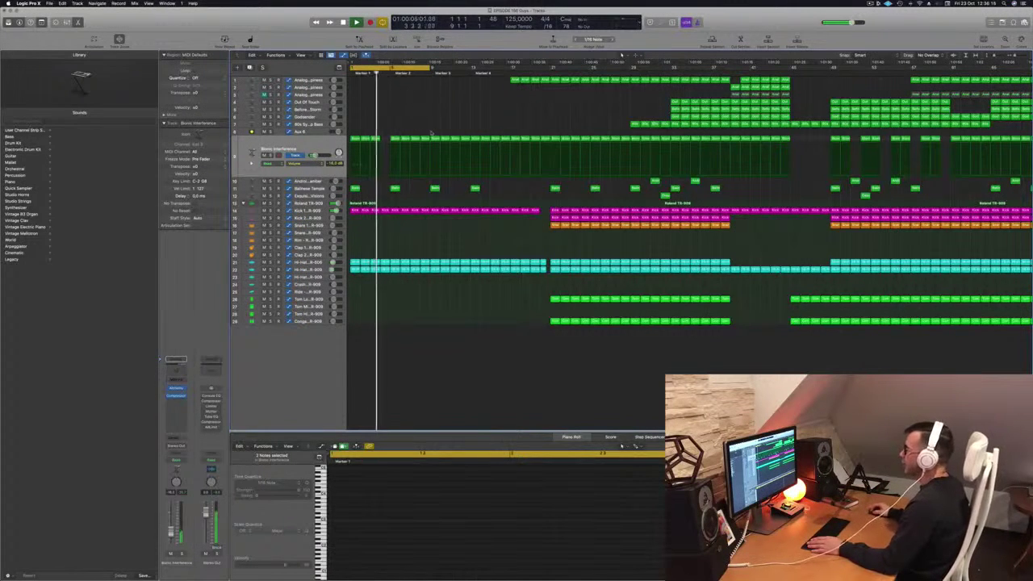
{"action": "left_click", "coordinate": [425, 139]}
{"action": "key", "text": "Delete"}
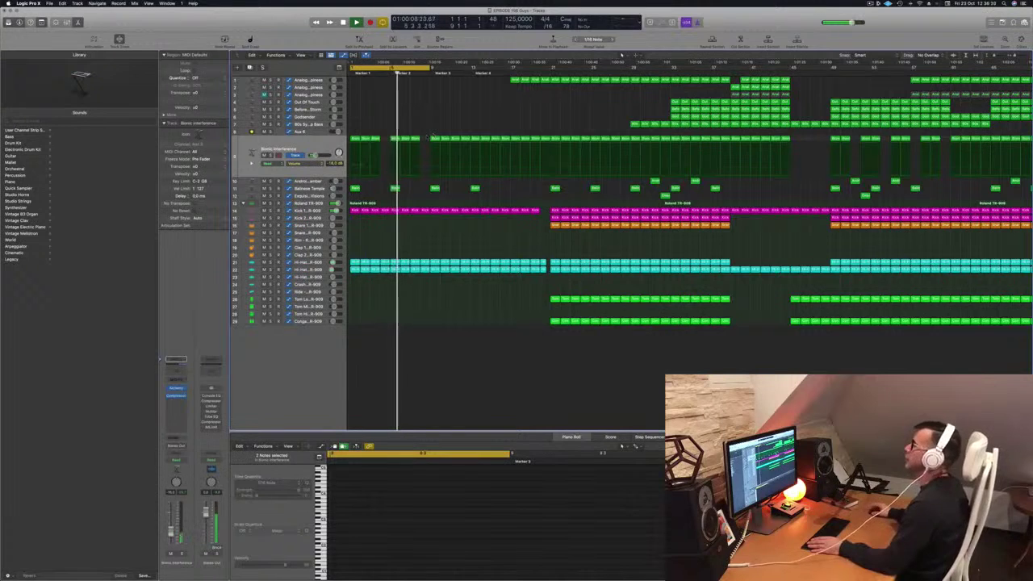
Extend the loop range to bar 17, select the Hi-Hat Closed 2 track and play the intro from the start
{"action": "left_click_drag", "start_coordinate": [433, 72], "coordinate": [510, 75]}
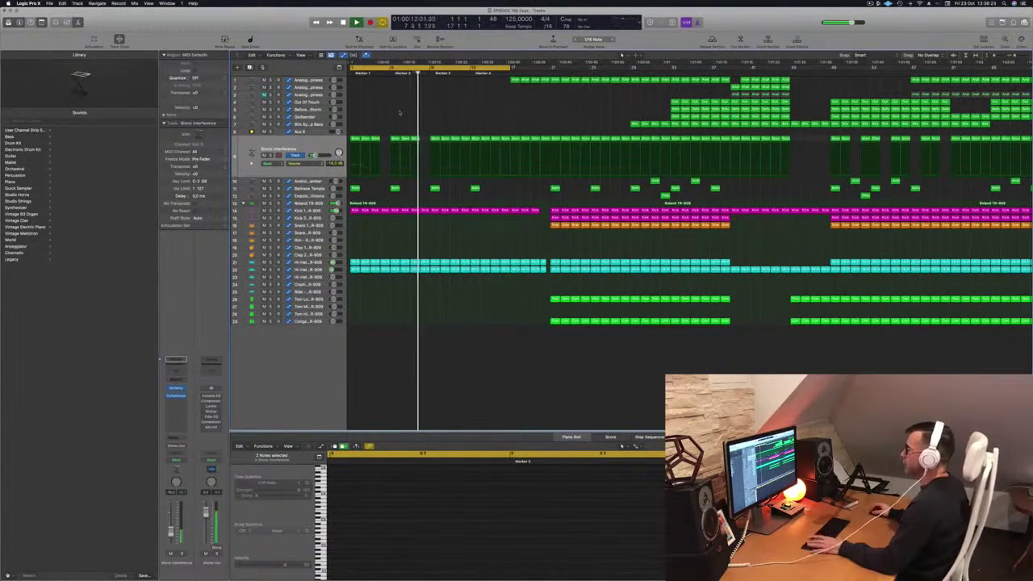
{"action": "key", "text": "Return"}
{"action": "left_click", "coordinate": [310, 270]}
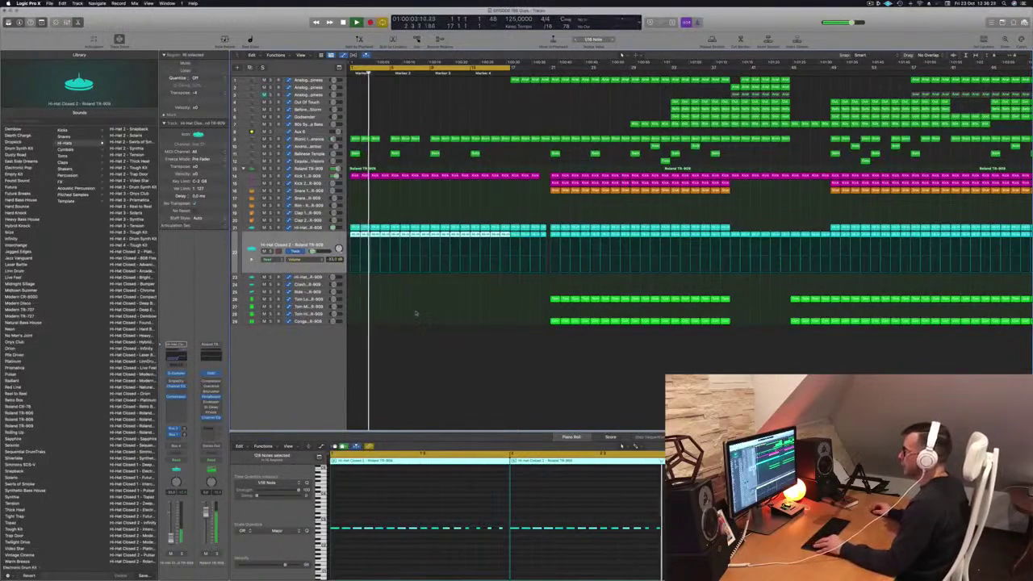
{"action": "scroll", "coordinate": [415, 312], "scroll_direction": "left", "scroll_amount": 3}
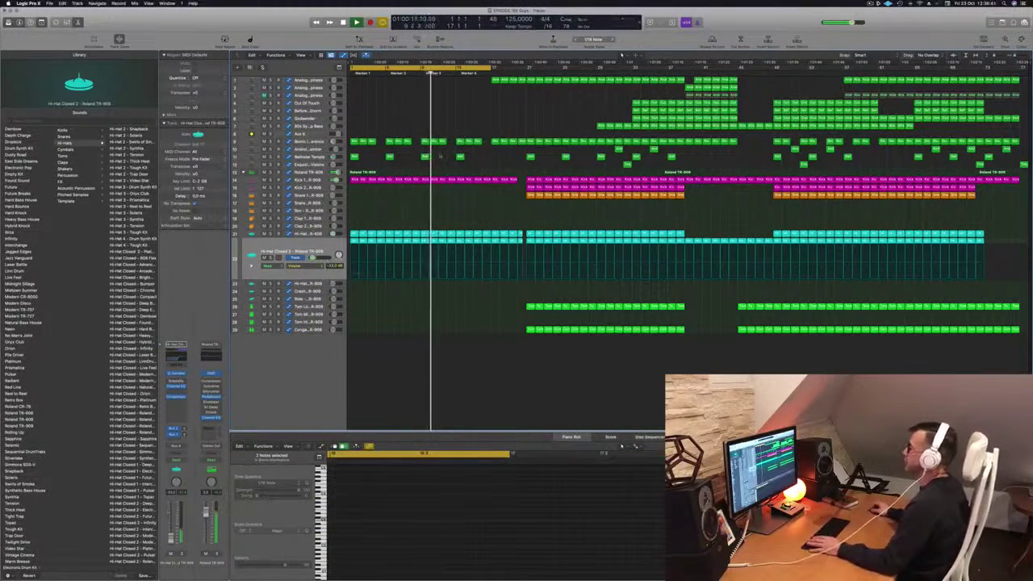
{"action": "key", "text": "Return"}
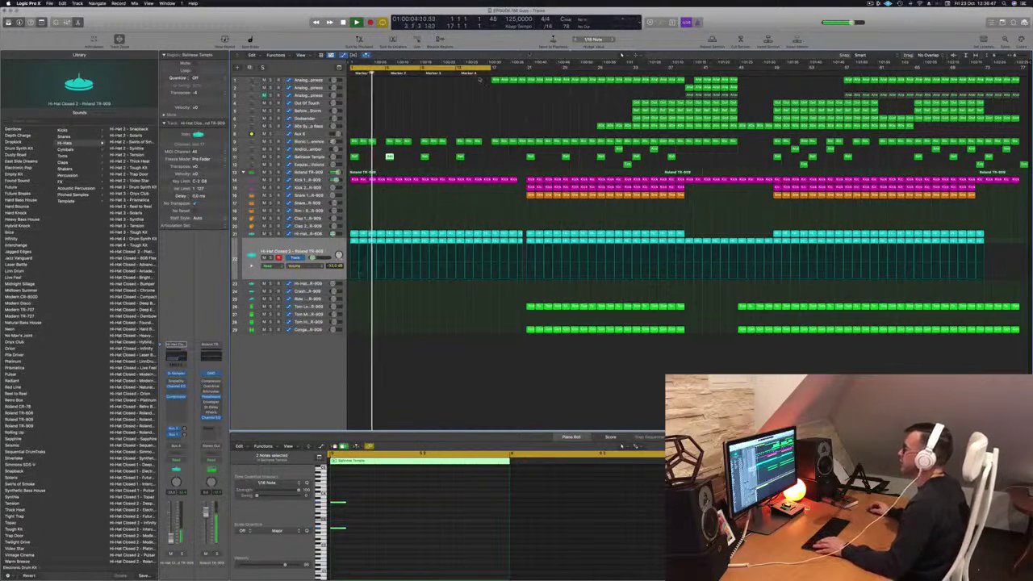
Copy the first Analogue Happiness track's opening region from bar 17 to bars 8, 12 and 16, and clear the selection
{"action": "left_click", "coordinate": [496, 80]}
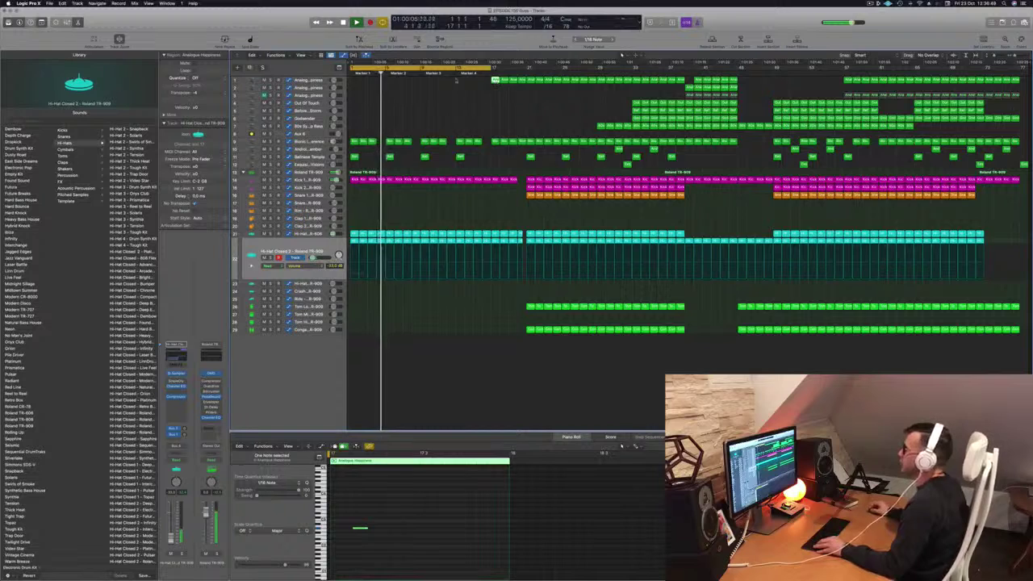
{"action": "left_click_drag", "start_coordinate": [494, 79], "coordinate": [451, 81]}
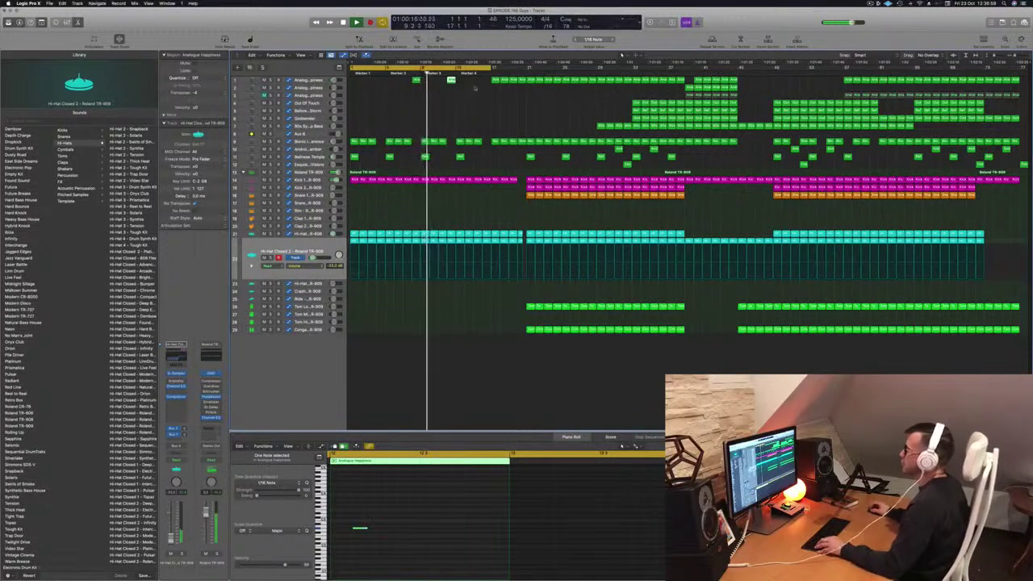
{"action": "left_click", "coordinate": [445, 80]}
{"action": "left_click_drag", "start_coordinate": [449, 80], "coordinate": [487, 82]}
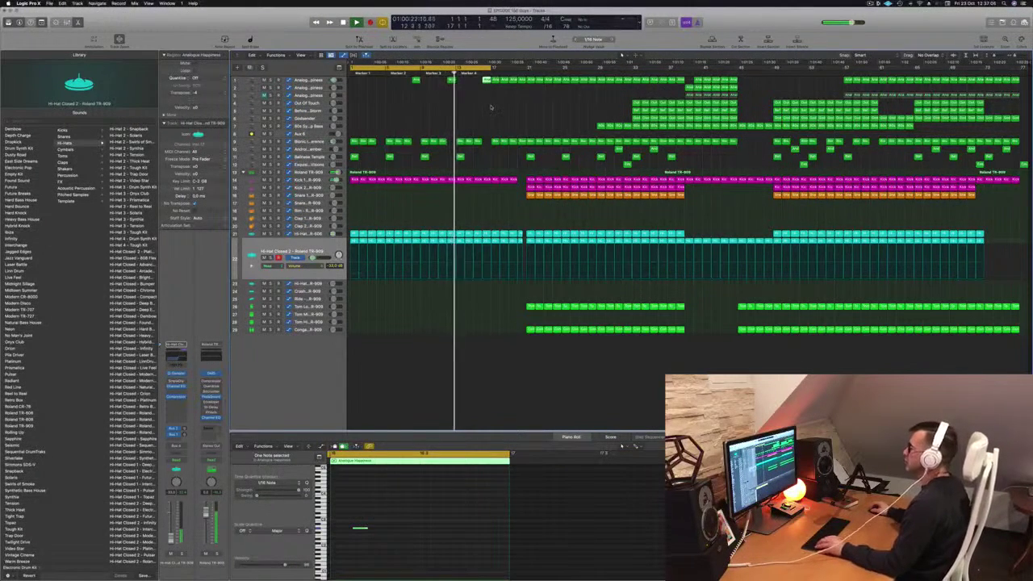
{"action": "left_click", "coordinate": [458, 113]}
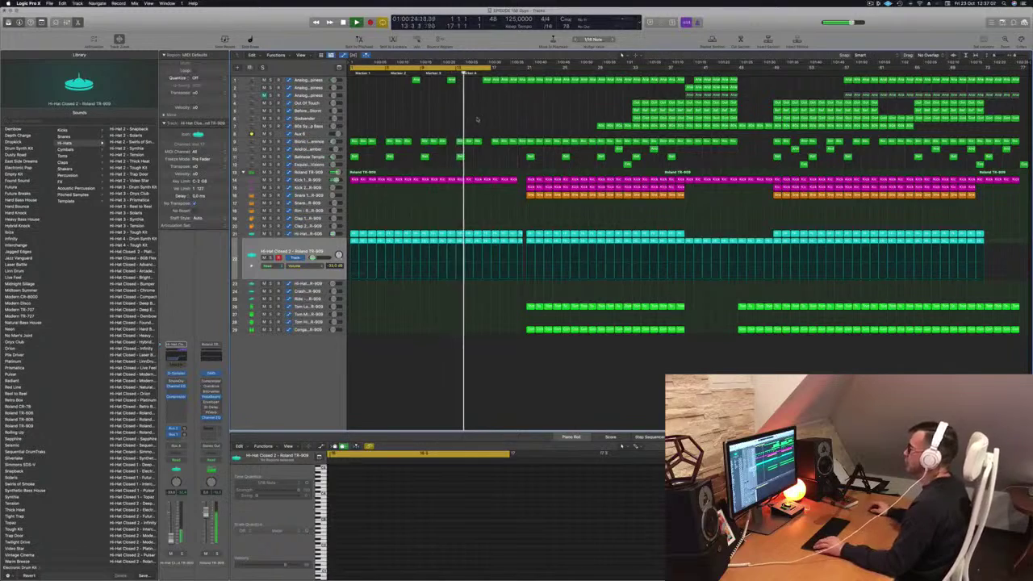
Set the loop range to run from bar 17 to bar 21 and play that section
{"action": "key", "text": "super+Down"}
{"action": "key", "text": "super+Down"}
{"action": "key", "text": "super+Down"}
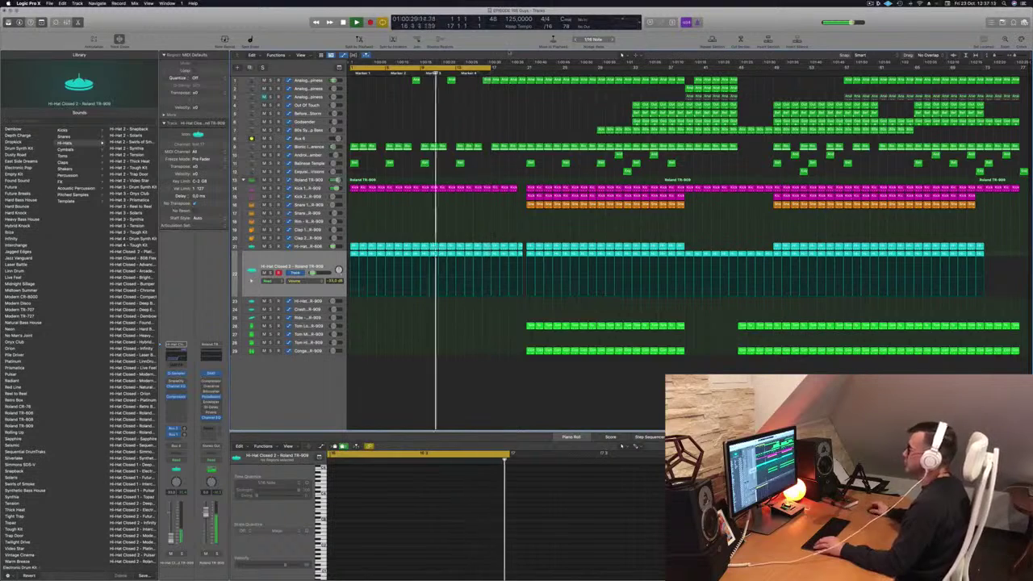
{"action": "key", "text": "Return"}
{"action": "key", "text": "space"}
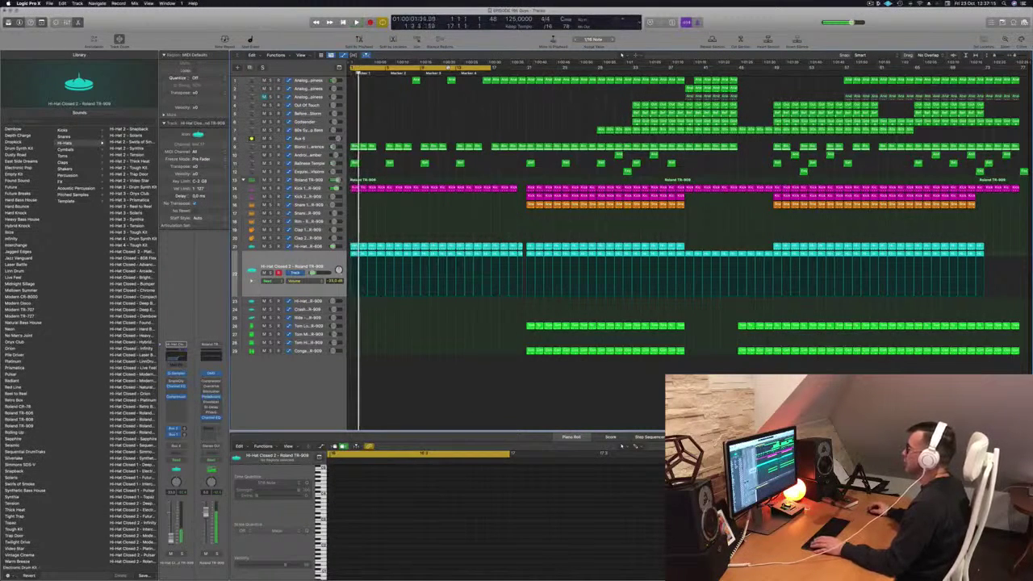
{"action": "left_click_drag", "start_coordinate": [490, 68], "coordinate": [529, 71]}
{"action": "key", "text": "space"}
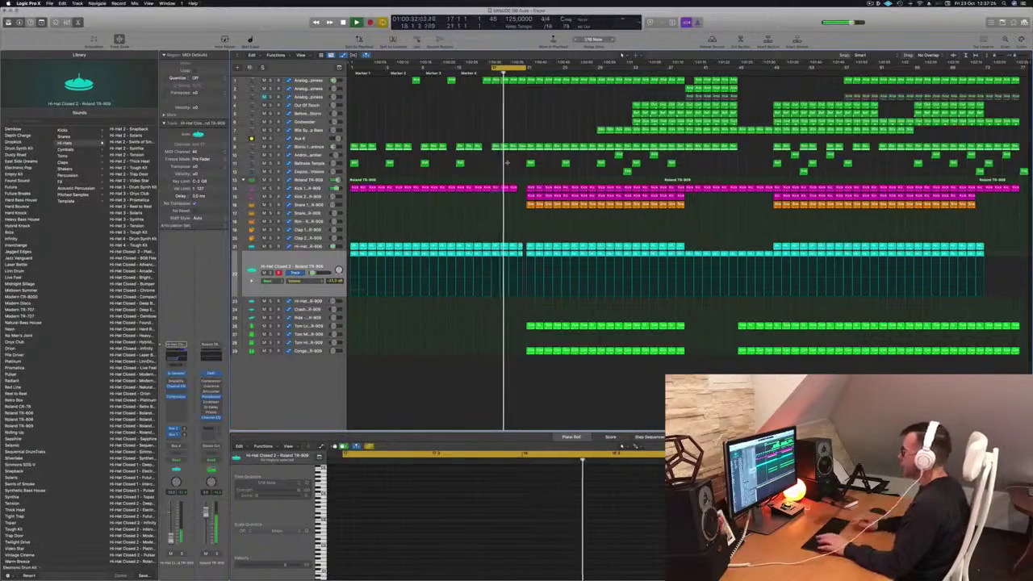
Repeat the four-bar section starting at bar 17 and fill the Kick 1 gap before bar 21 with a copied region
{"action": "key", "text": "ctrl+super+r"}
{"action": "left_click", "coordinate": [512, 188]}
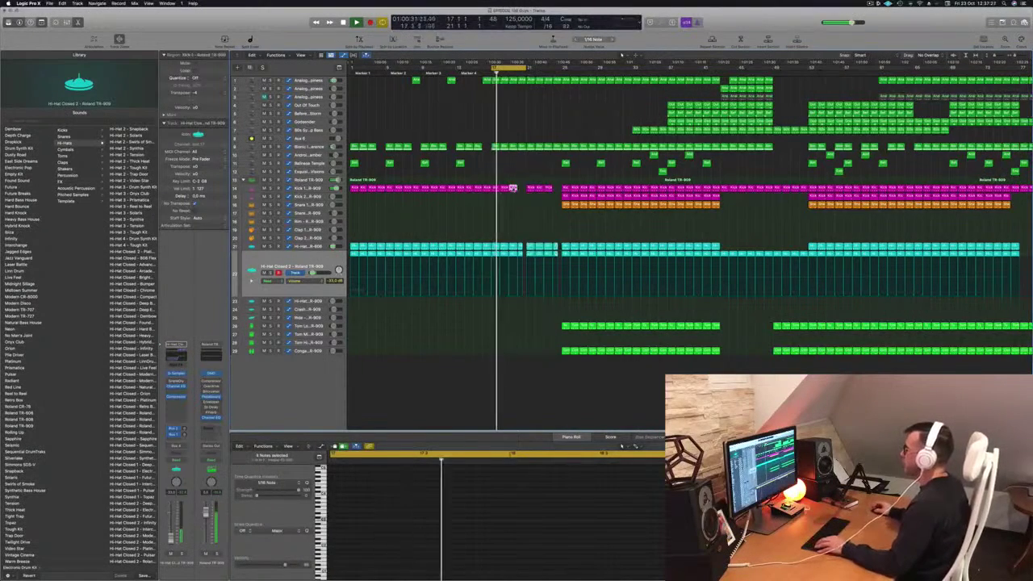
{"action": "scroll", "coordinate": [533, 198], "scroll_direction": "up", "scroll_amount": 2}
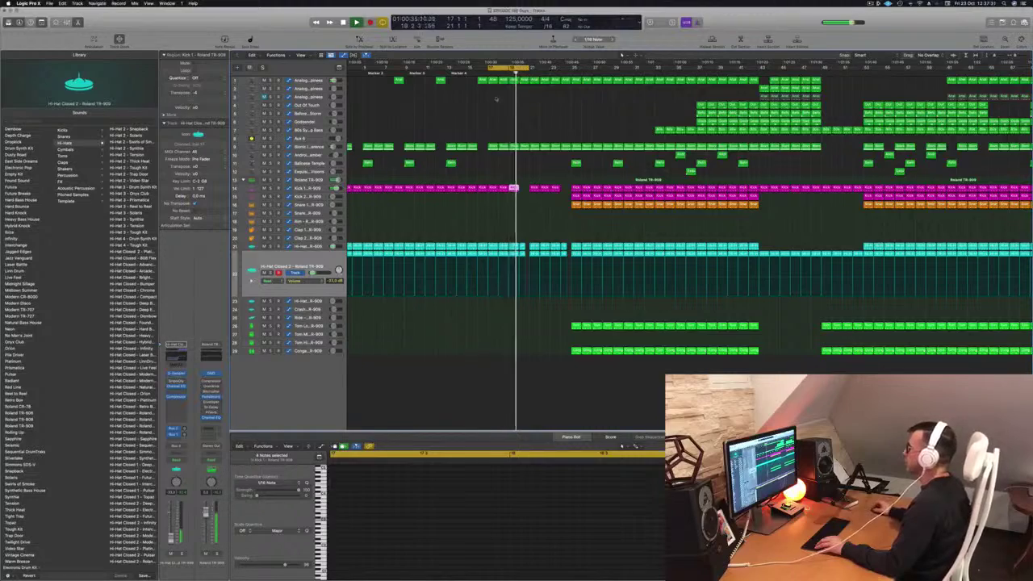
{"action": "key", "text": "super+Left"}
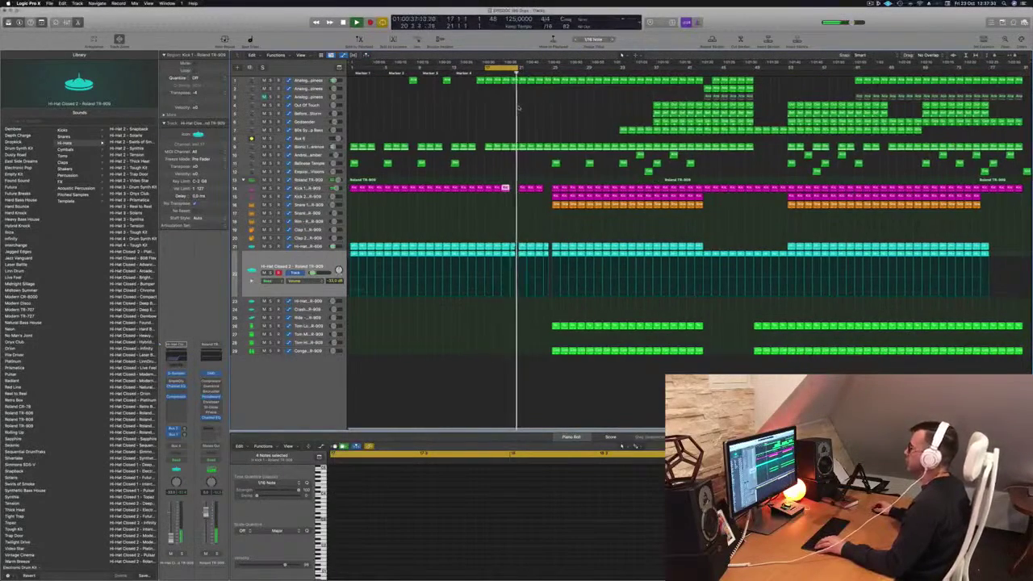
{"action": "key", "text": "super+Right"}
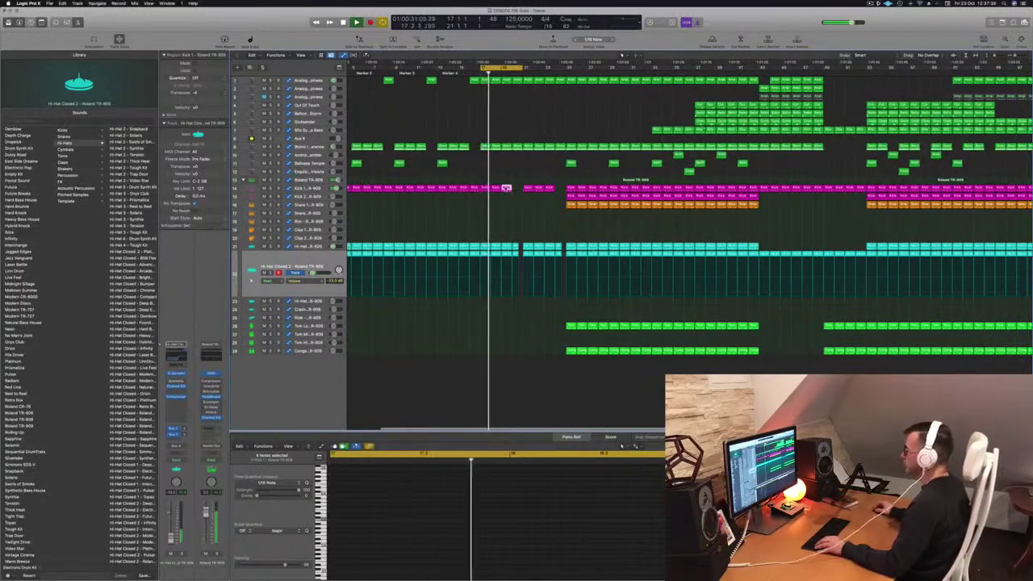
{"action": "left_click_drag", "start_coordinate": [505, 188], "coordinate": [518, 192]}
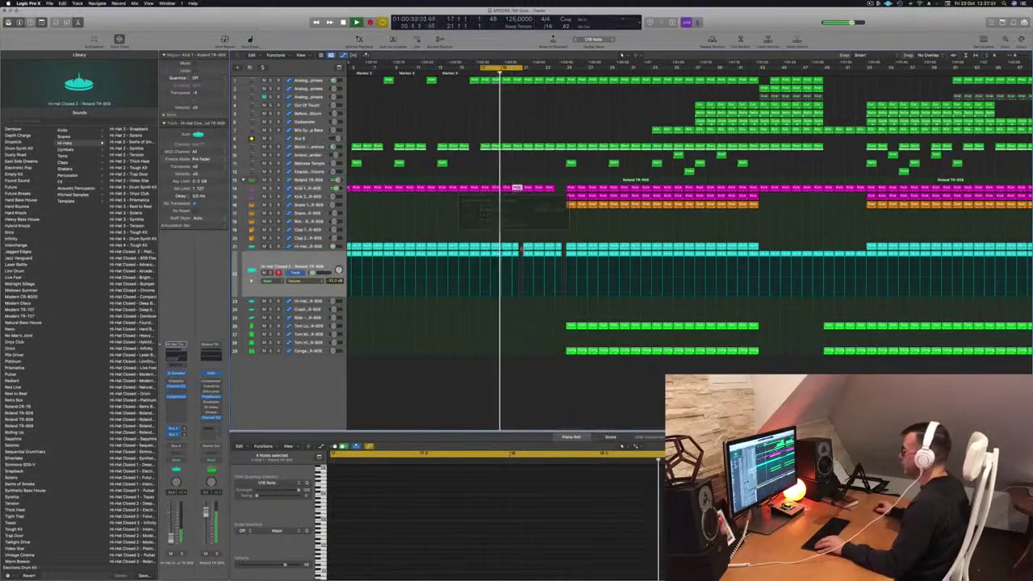
Extend the cycle range to bars 17–25 and listen through it
{"action": "left_click_drag", "start_coordinate": [523, 66], "coordinate": [565, 67]}
{"action": "scroll", "coordinate": [529, 112], "scroll_direction": "left", "scroll_amount": 1}
{"action": "scroll", "coordinate": [529, 113], "scroll_direction": "left", "scroll_amount": 2}
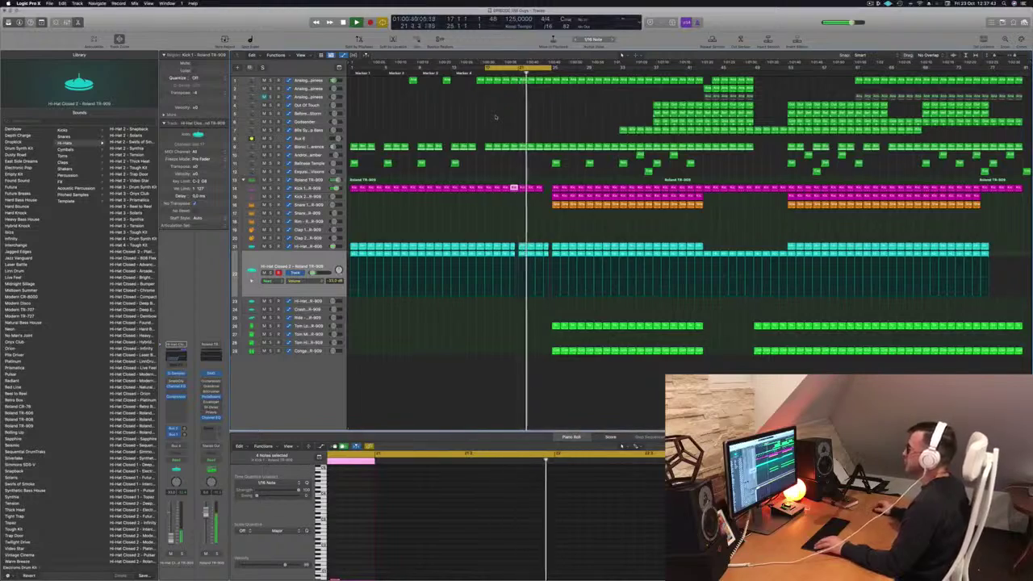
{"action": "key", "text": "super+Right"}
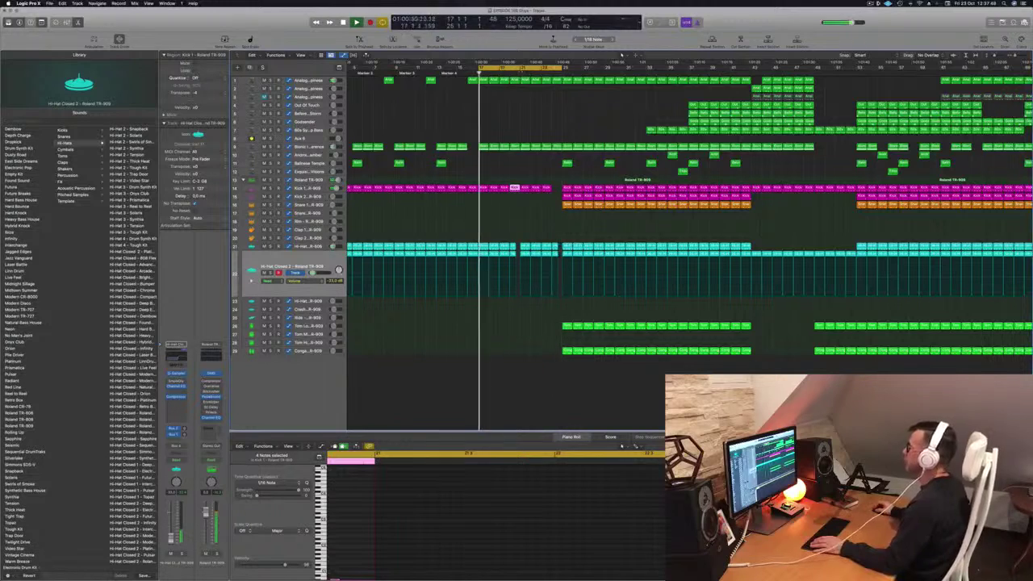
Move the cycle range to bars 25–33, restart playback and repeat that eight-bar section across all tracks
{"action": "left_click_drag", "start_coordinate": [507, 68], "coordinate": [593, 70]}
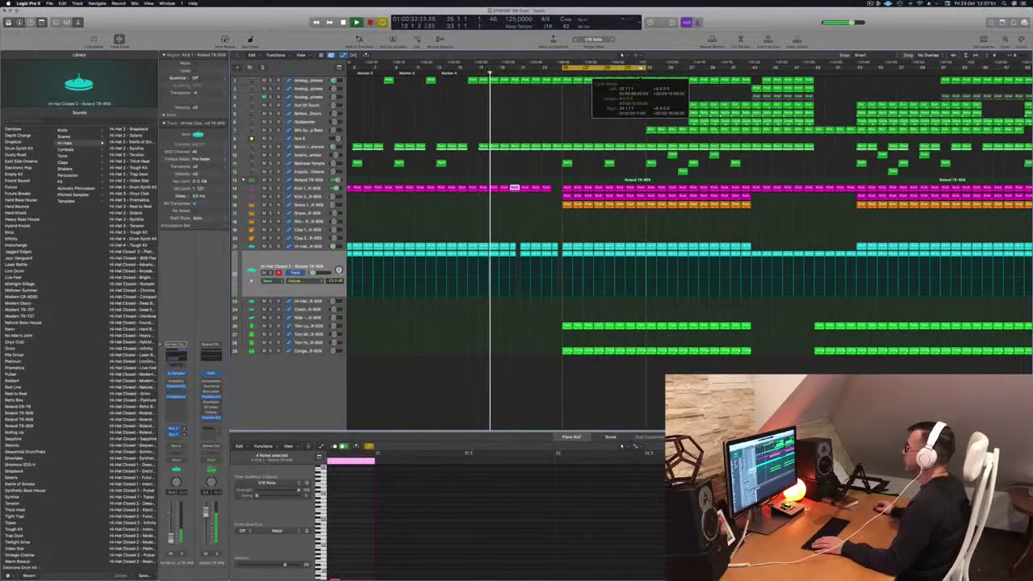
{"action": "key", "text": "space"}
{"action": "key", "text": "space"}
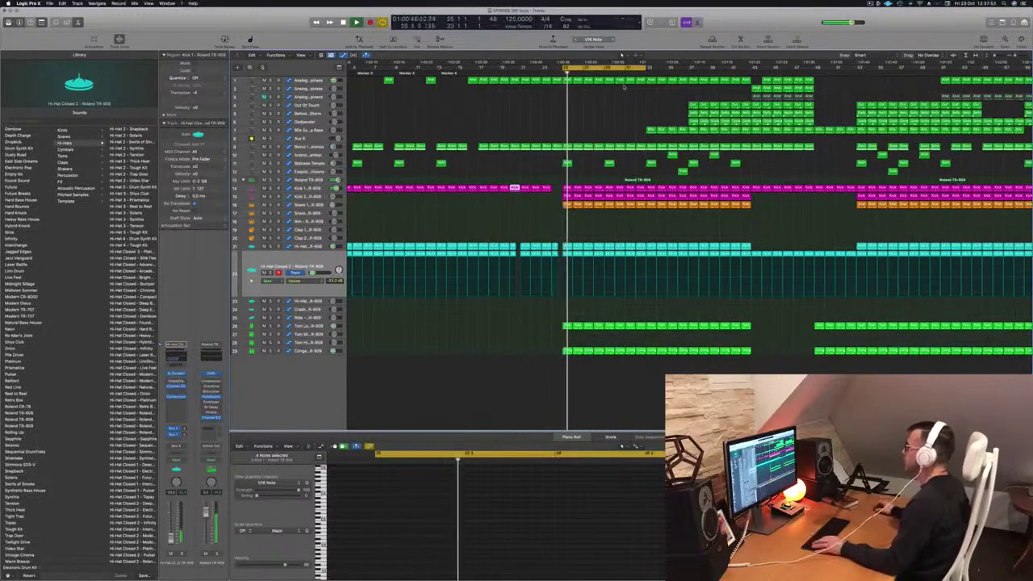
{"action": "key", "text": "super+Left"}
{"action": "key", "text": "super+Left"}
{"action": "key", "text": "super+Left"}
{"action": "key", "text": "super+Left"}
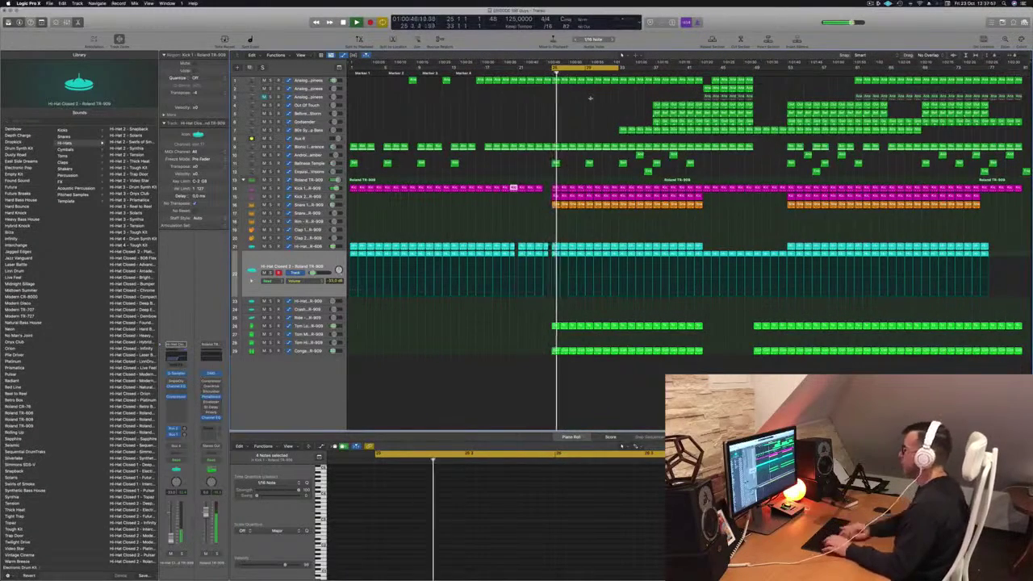
{"action": "scroll", "coordinate": [591, 99], "scroll_direction": "up", "scroll_amount": 3}
{"action": "left_click", "coordinate": [644, 105]}
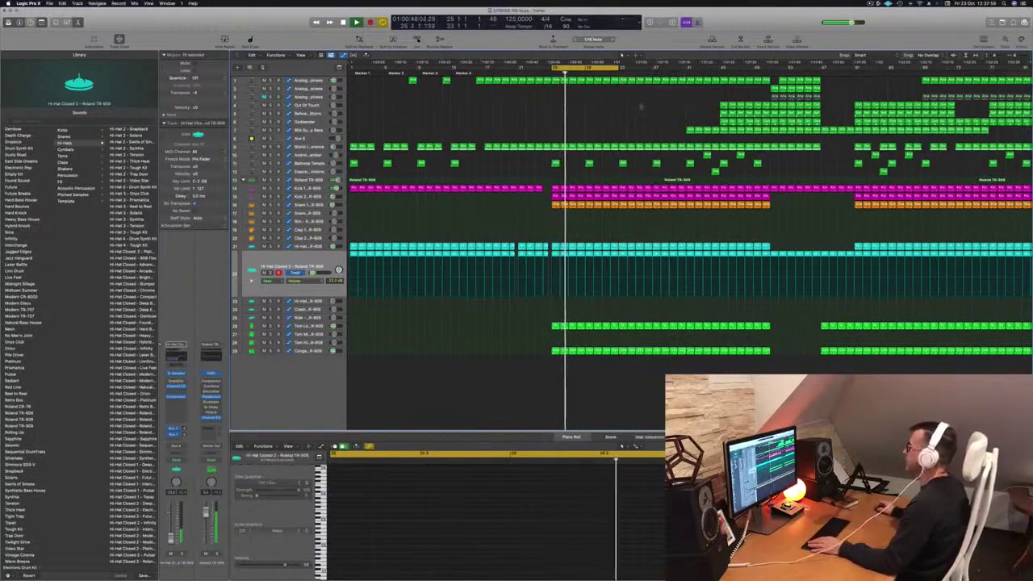
{"action": "scroll", "coordinate": [590, 112], "scroll_direction": "down", "scroll_amount": 2}
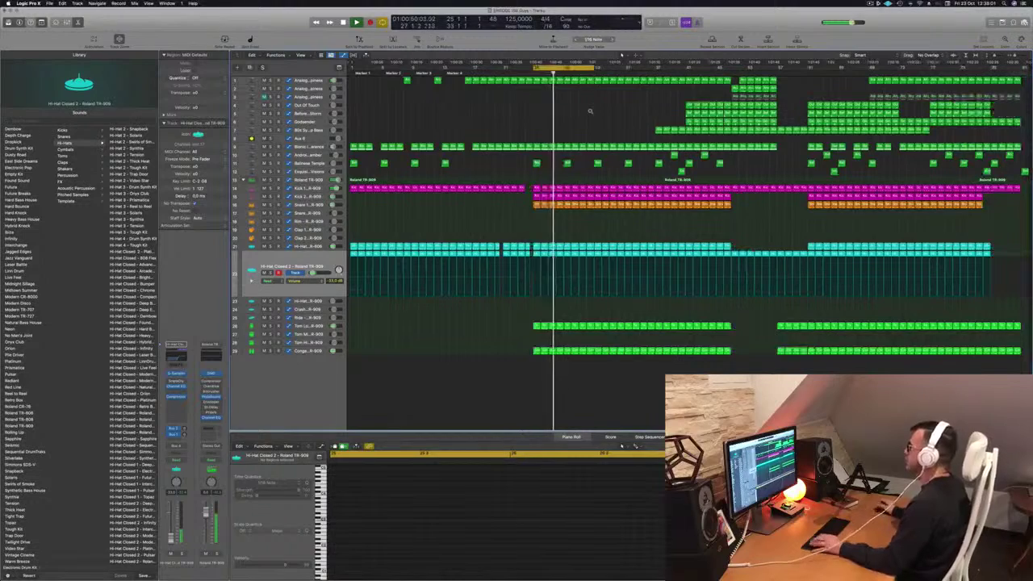
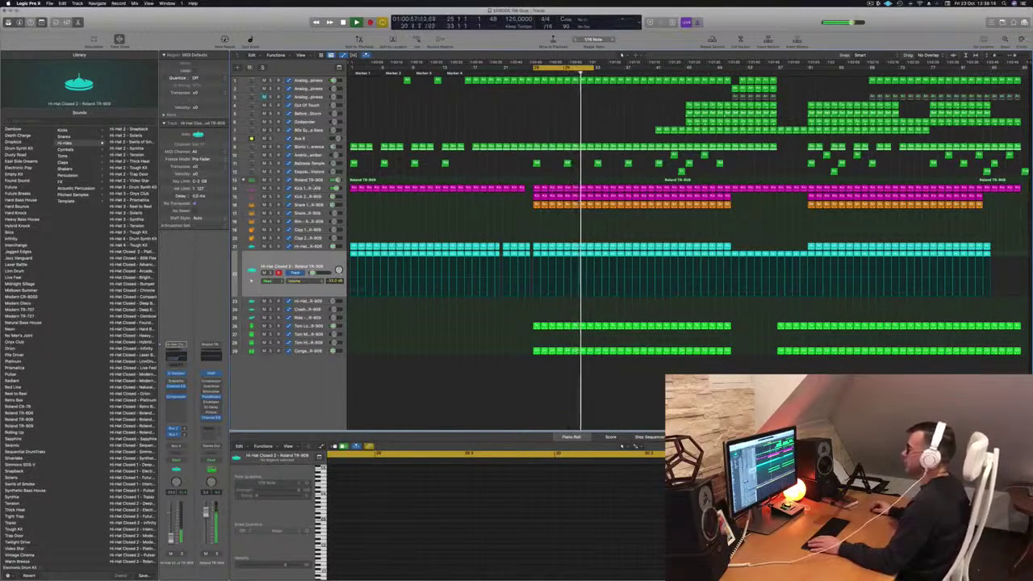
Select the Kick 1 track
{"action": "key", "text": "Up"}
{"action": "key", "text": "Up"}
{"action": "key", "text": "Up"}
{"action": "key", "text": "Up"}
{"action": "key", "text": "Up"}
{"action": "key", "text": "Up"}
{"action": "key", "text": "Up"}
{"action": "key", "text": "Up"}
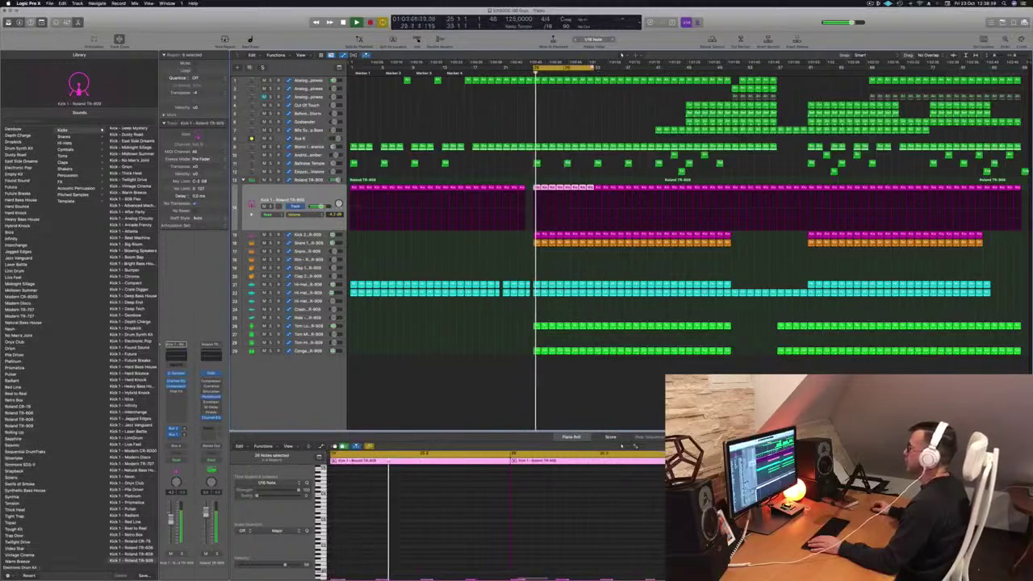
Set the cycle range to bars 41–45 and remove the track 9 regions within those four bars
{"action": "left_click_drag", "start_coordinate": [585, 68], "coordinate": [646, 69]}
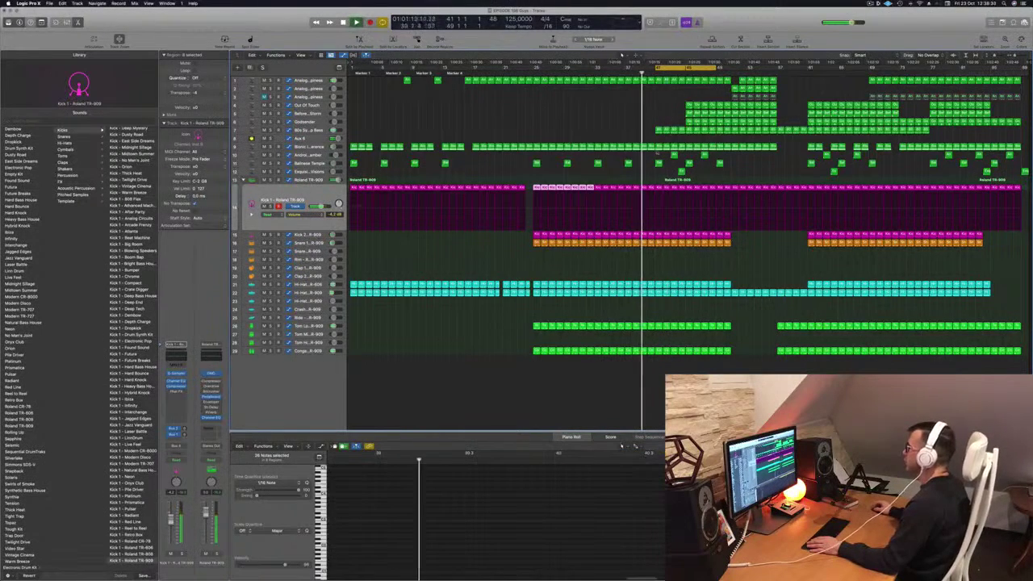
{"action": "left_click", "coordinate": [659, 147]}
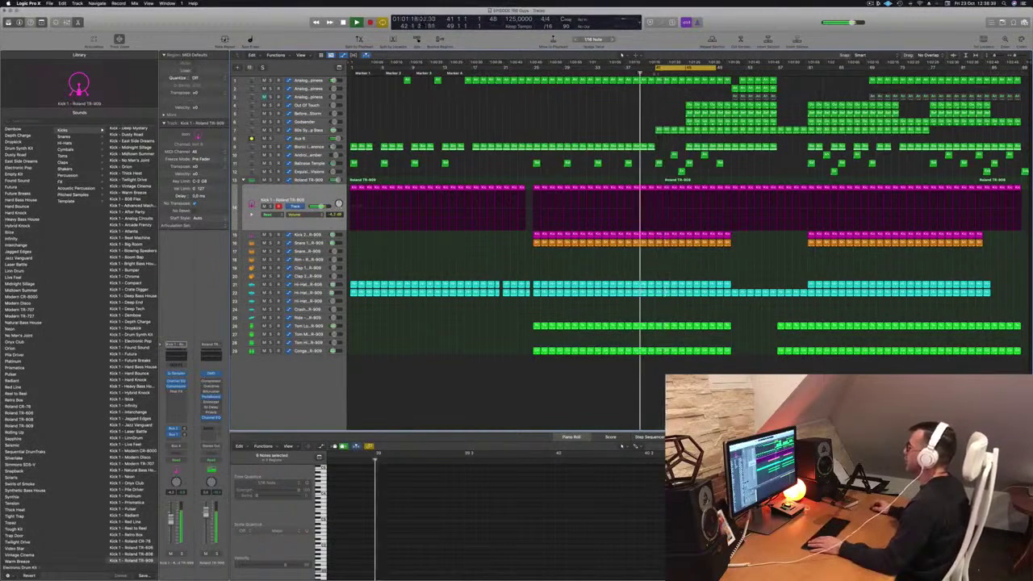
{"action": "left_click_drag", "start_coordinate": [717, 68], "coordinate": [682, 70]}
Repeat the bars 41–45 section three times, flattening the Aux 6 automation peaks from bar 41 onward
{"action": "left_click", "coordinate": [321, 140]}
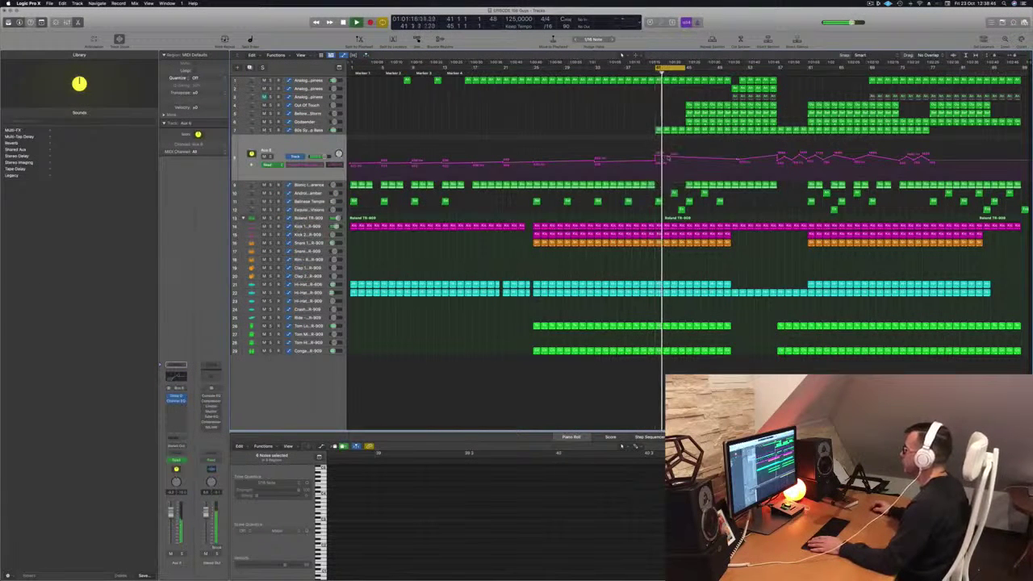
{"action": "left_click_drag", "start_coordinate": [656, 157], "coordinate": [655, 162]}
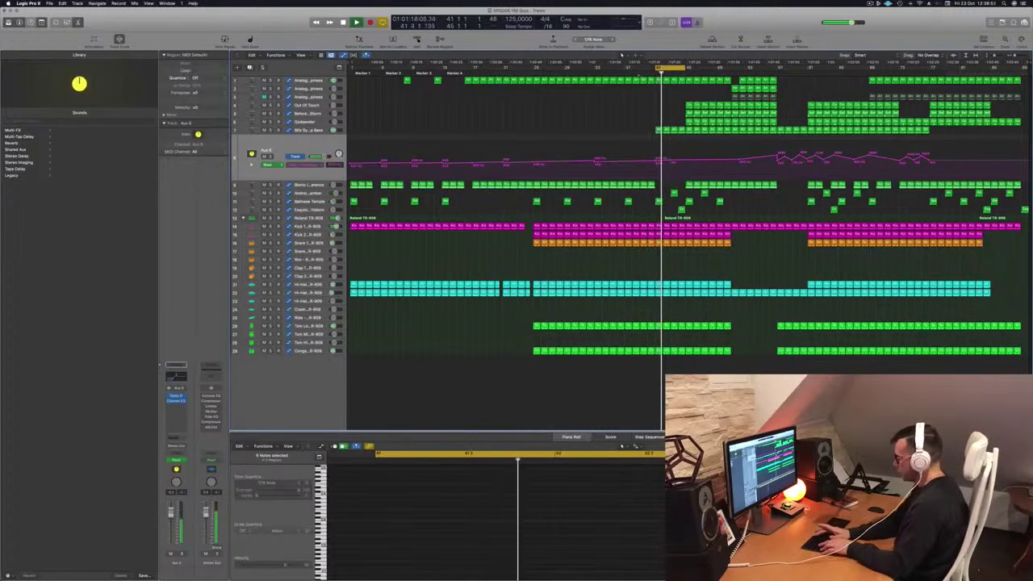
{"action": "key", "text": "ctrl+super+r"}
{"action": "key", "text": "ctrl+super+r"}
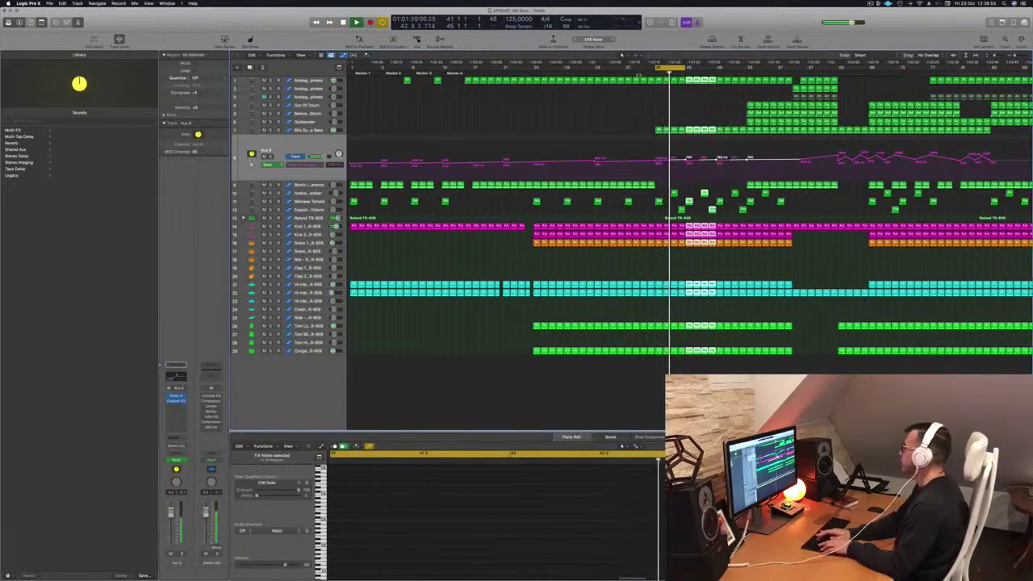
{"action": "key", "text": "ctrl+super+r"}
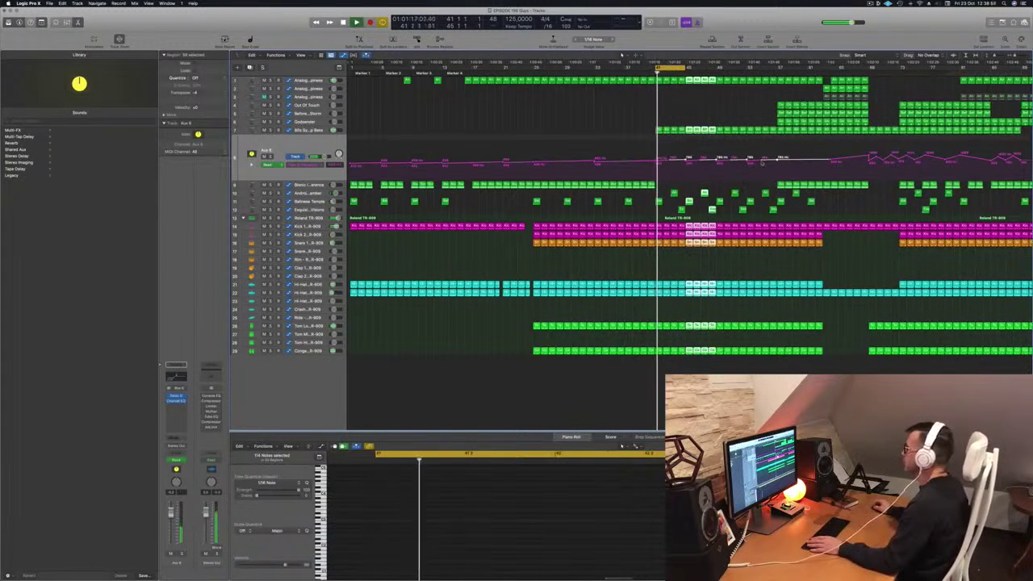
{"action": "left_click_drag", "start_coordinate": [777, 161], "coordinate": [673, 161]}
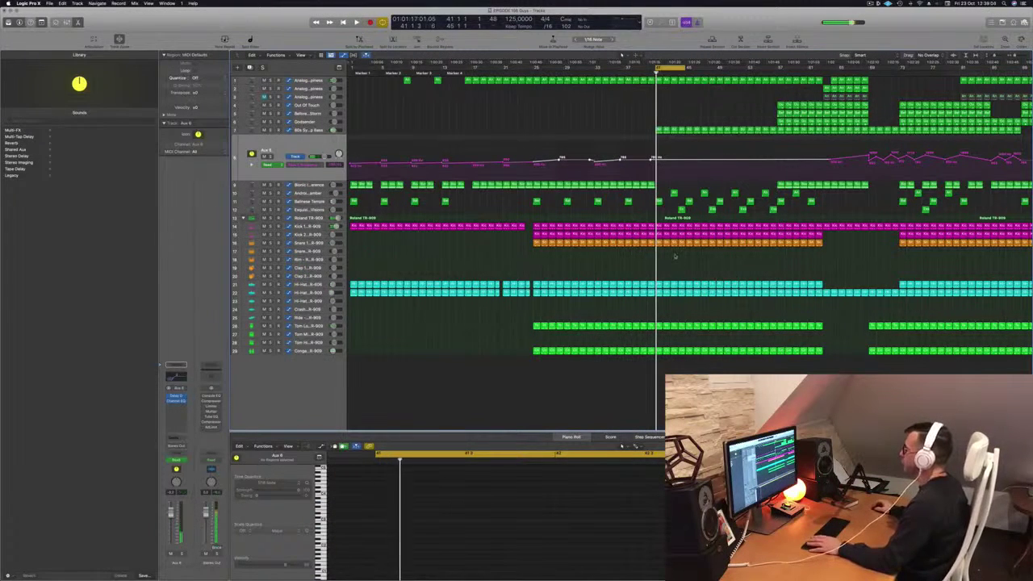
Delete the Kick 2, snare, hi-hat, tom and conga regions in bars 41–45, and play the transition back
{"action": "left_click_drag", "start_coordinate": [664, 248], "coordinate": [685, 234]}
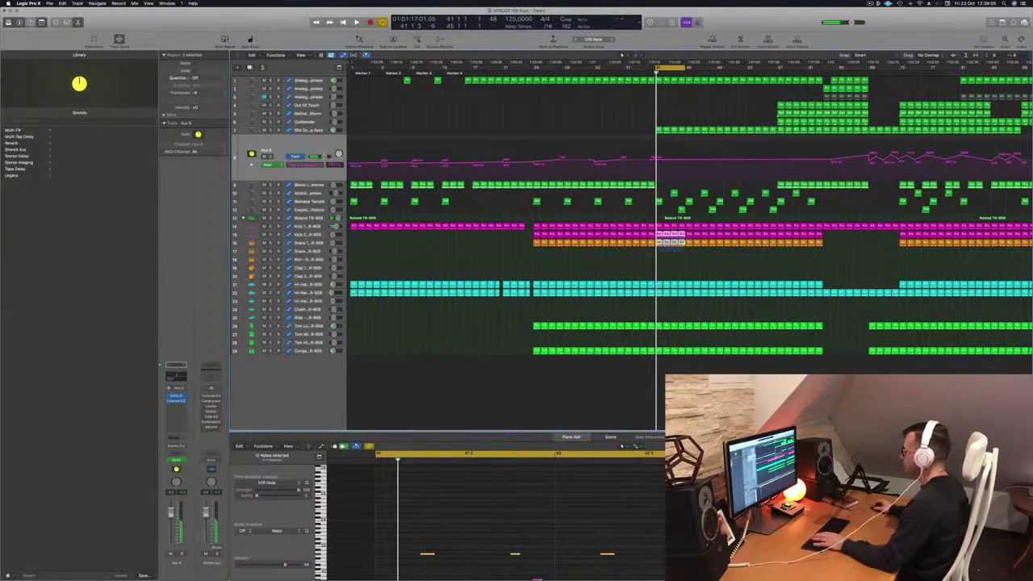
{"action": "key", "text": "Delete"}
{"action": "left_click_drag", "start_coordinate": [659, 275], "coordinate": [681, 370]}
{"action": "key", "text": "Delete"}
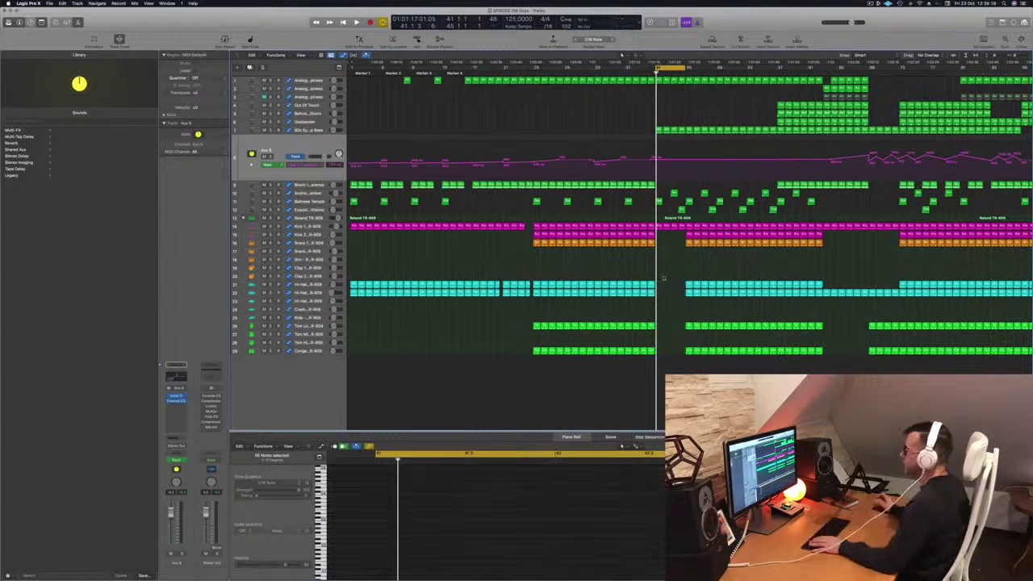
{"action": "key", "text": "space"}
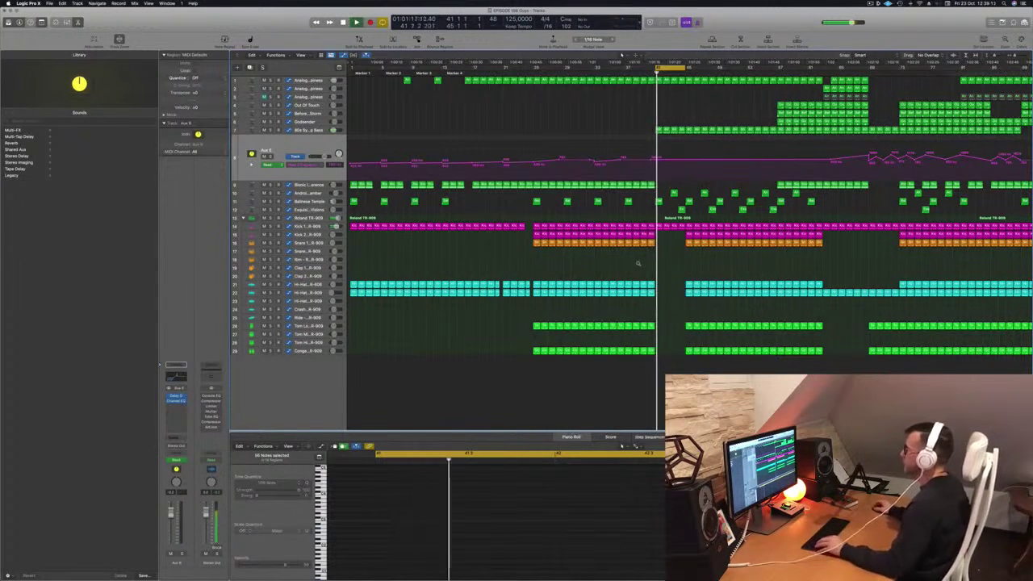
{"action": "key", "text": "super+Left"}
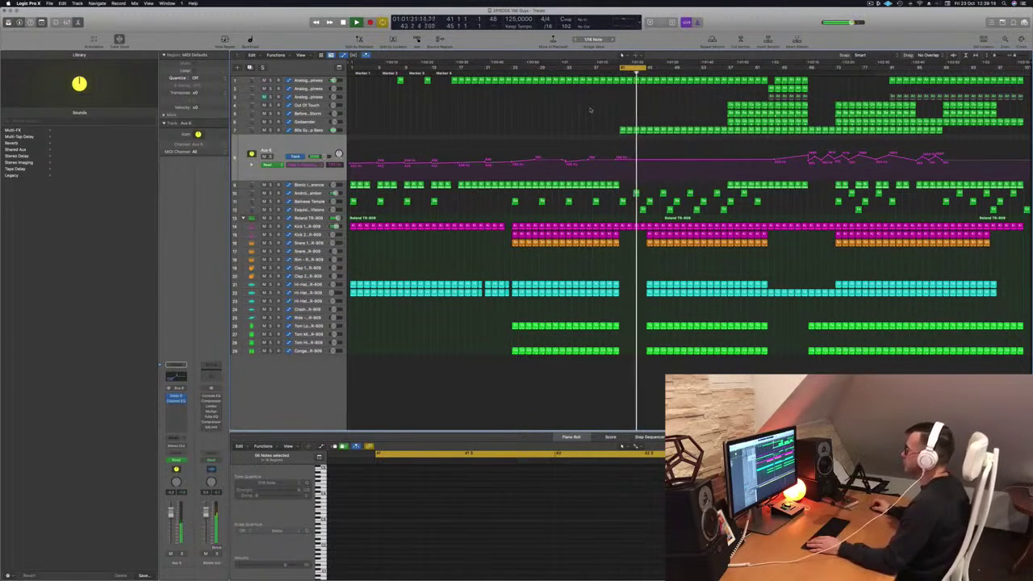
{"action": "left_click", "coordinate": [612, 73]}
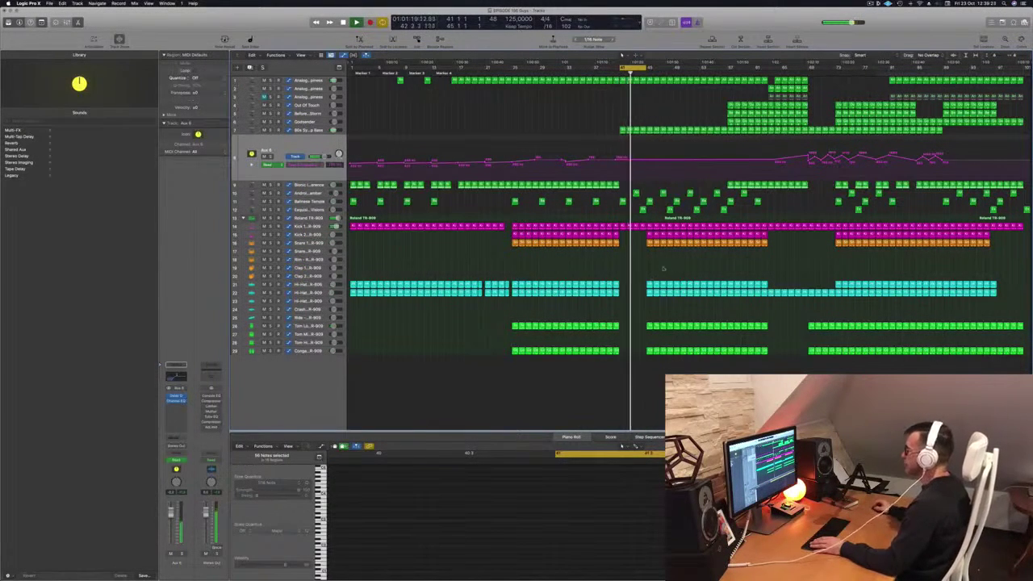
Copy a Hi-Hat Closed 2 region onto the Crash track at bar 41, keeping only its first note
{"action": "left_click", "coordinate": [616, 293]}
{"action": "left_click_drag", "start_coordinate": [617, 299], "coordinate": [622, 304]}
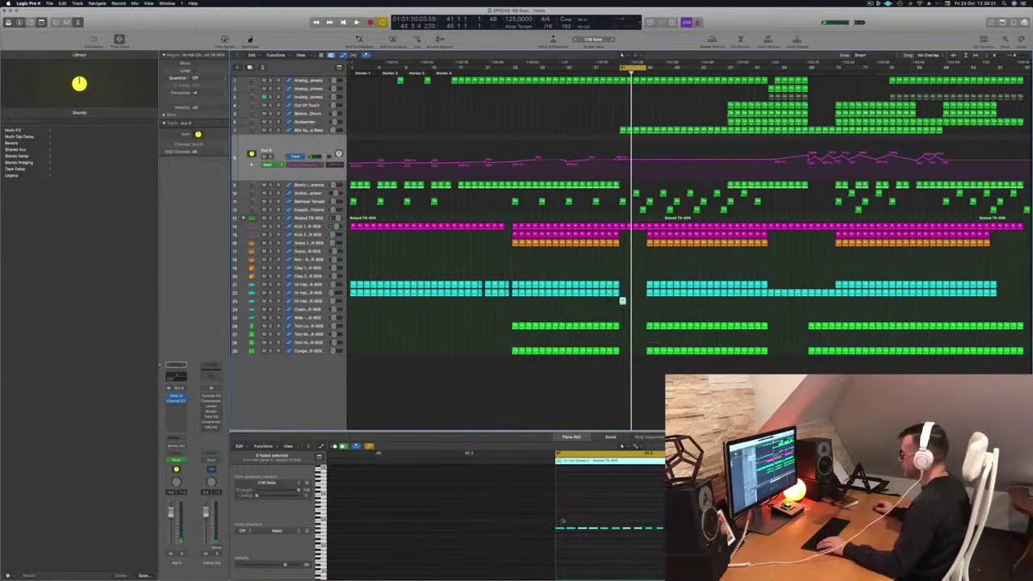
{"action": "left_click_drag", "start_coordinate": [567, 517], "coordinate": [739, 540]}
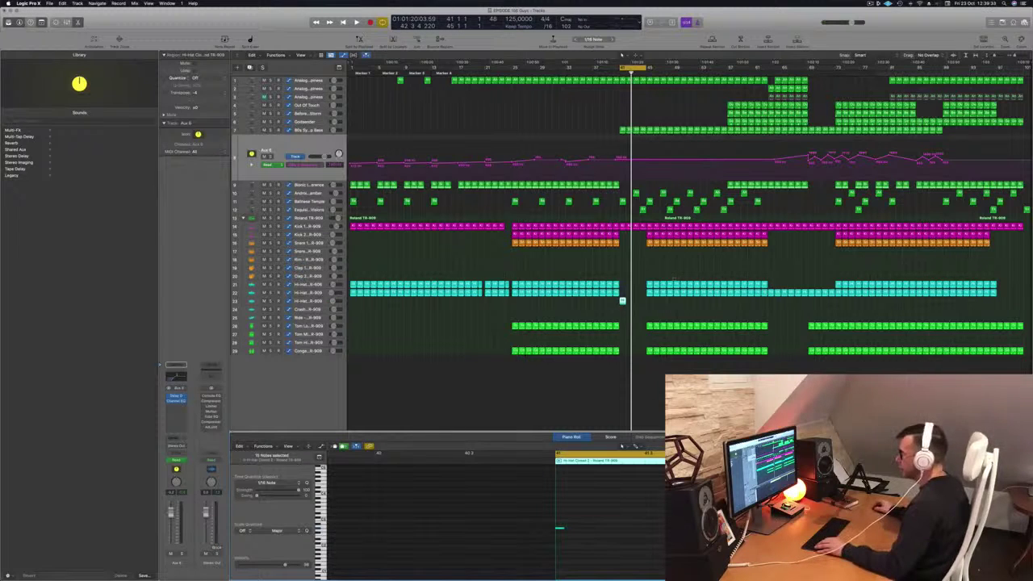
{"action": "left_click_drag", "start_coordinate": [622, 301], "coordinate": [623, 309]}
Play the new crash hit, select the Crash track and lengthen the crash note to about half a bar
{"action": "key", "text": "space"}
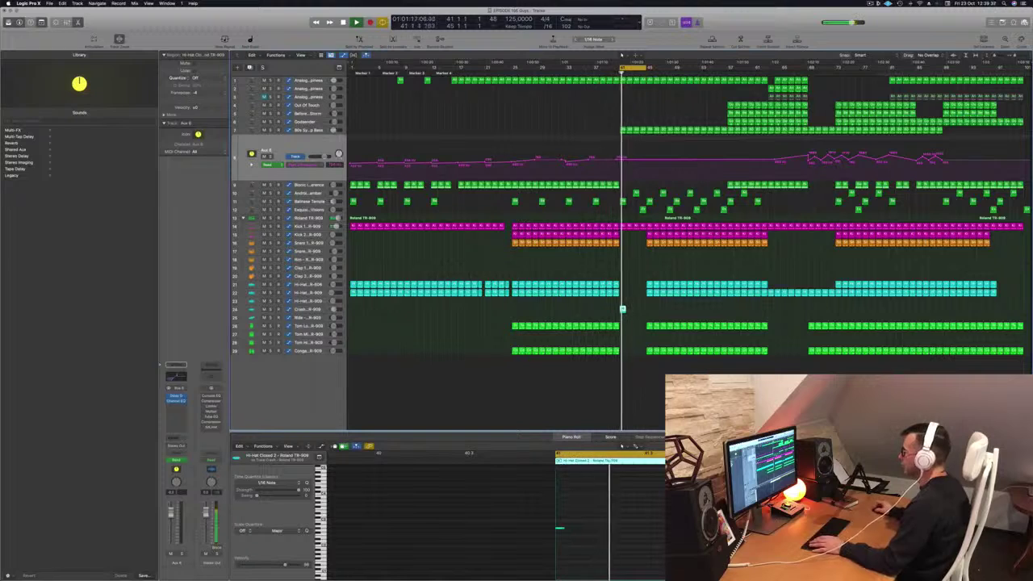
{"action": "left_click", "coordinate": [622, 309]}
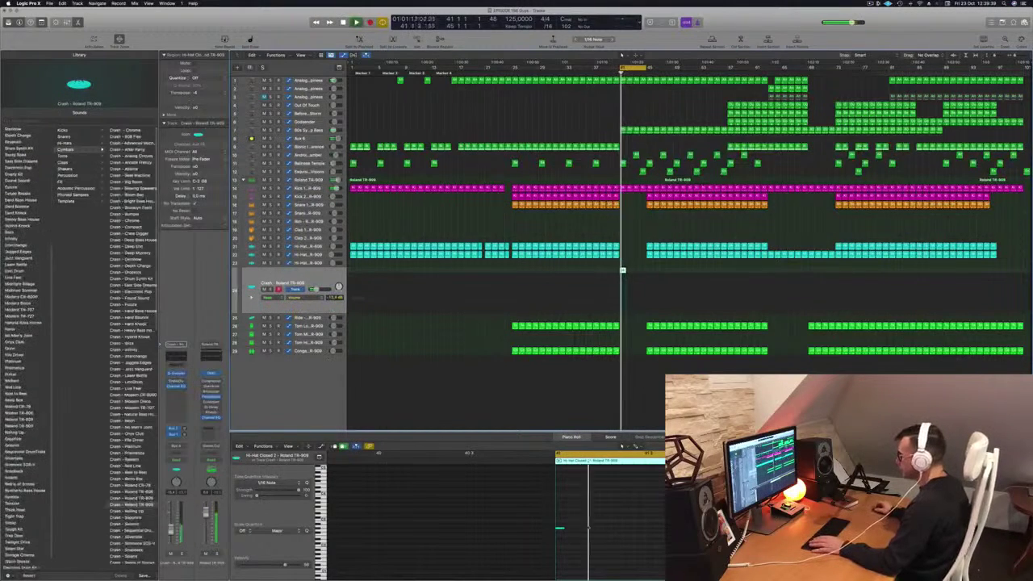
{"action": "left_click_drag", "start_coordinate": [560, 529], "coordinate": [640, 532]}
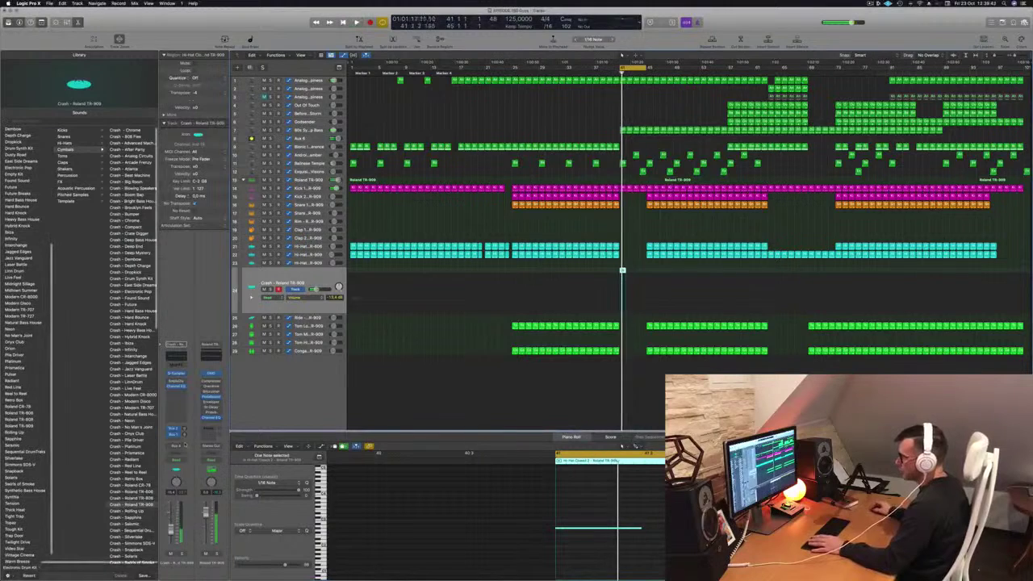
Add sends to Bus 3 and Bus 5 on the Crash channel and listen to the result
{"action": "left_click", "coordinate": [174, 428]}
{"action": "mouse_move", "coordinate": [178, 449]}
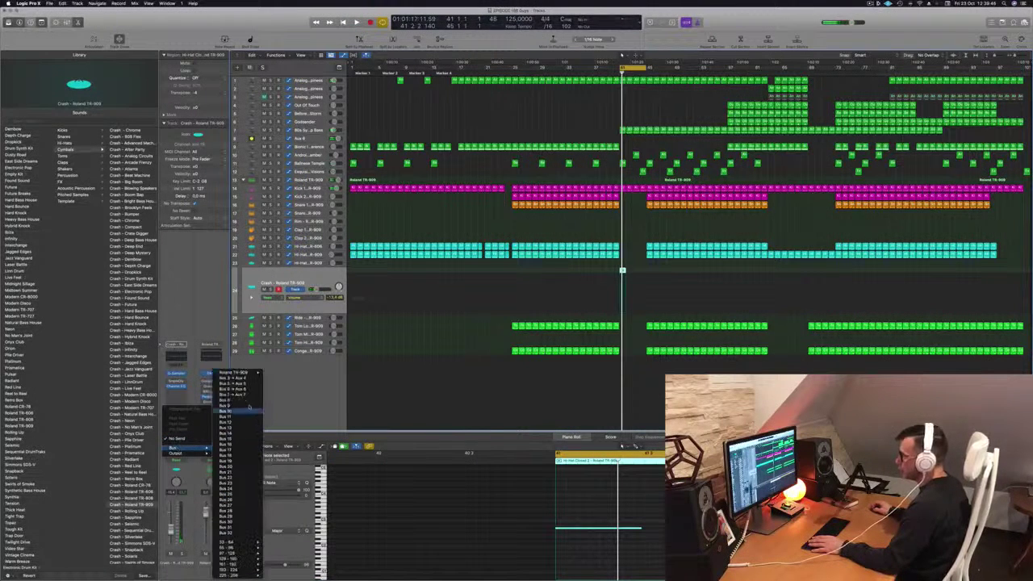
{"action": "left_click", "coordinate": [236, 379]}
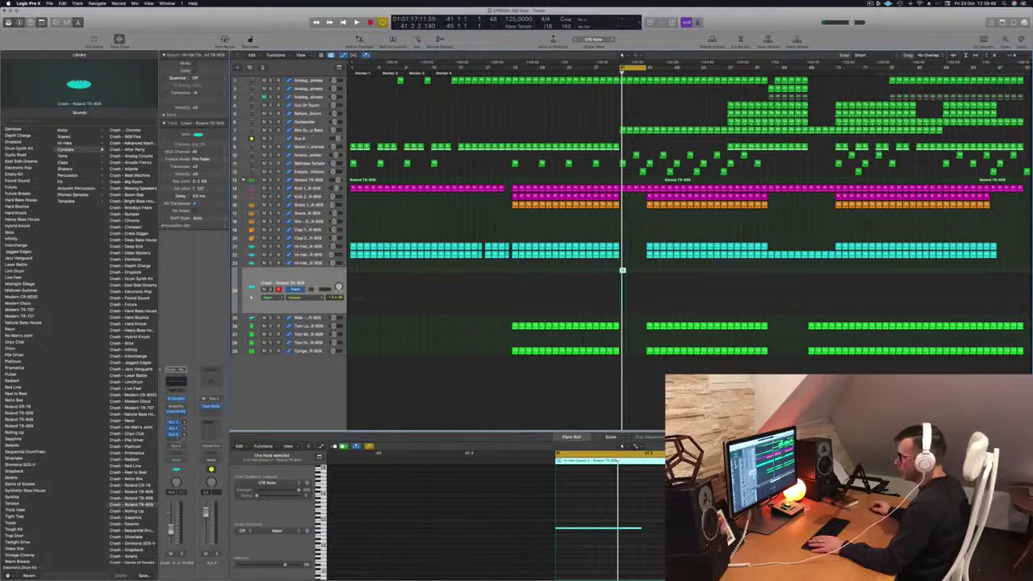
{"action": "left_click", "coordinate": [174, 439]}
{"action": "mouse_move", "coordinate": [174, 448]}
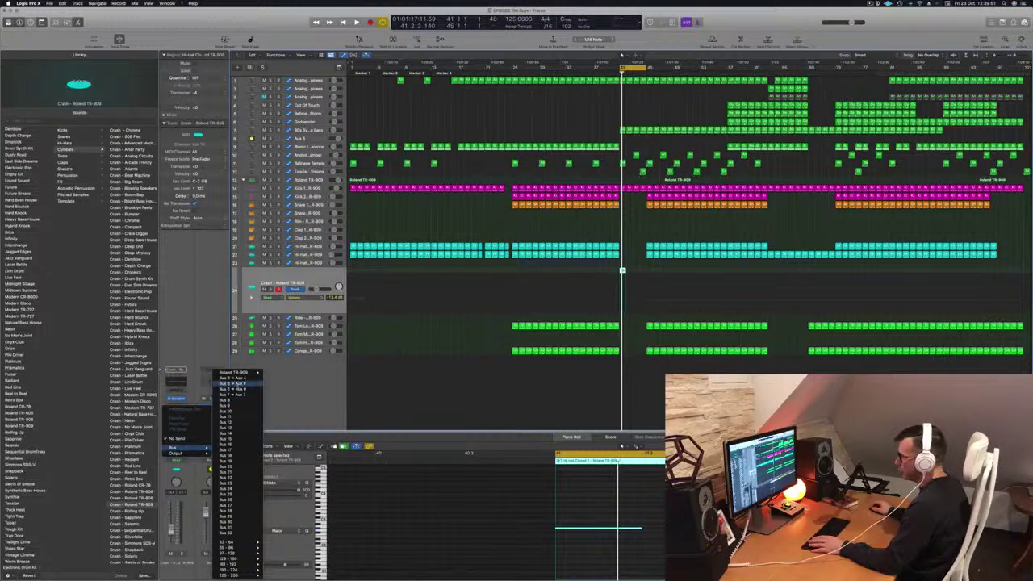
{"action": "left_click", "coordinate": [237, 385]}
{"action": "key", "text": "space"}
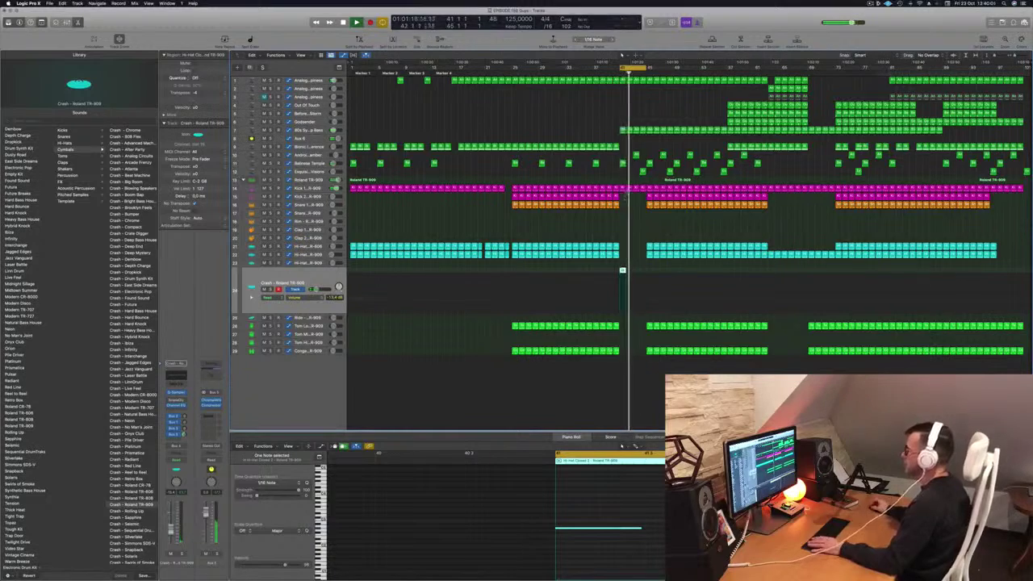
Play the transition from about bar 37 past bar 41, checking the last kick region and the crash note
{"action": "left_click", "coordinate": [595, 74]}
{"action": "key", "text": "super+Right"}
{"action": "key", "text": "super+Right"}
{"action": "key", "text": "super+Right"}
{"action": "key", "text": "super+Right"}
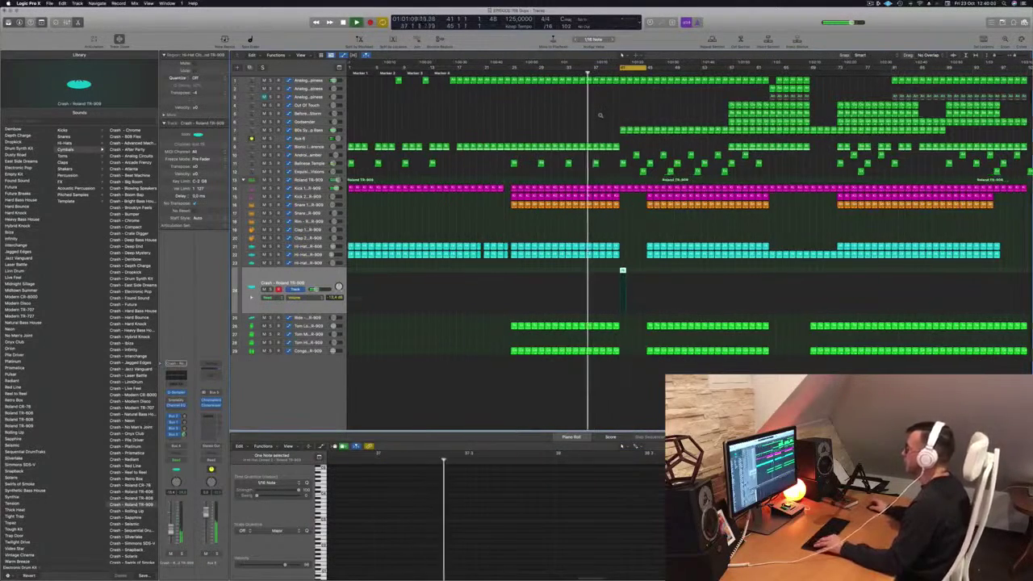
{"action": "left_click", "coordinate": [614, 188]}
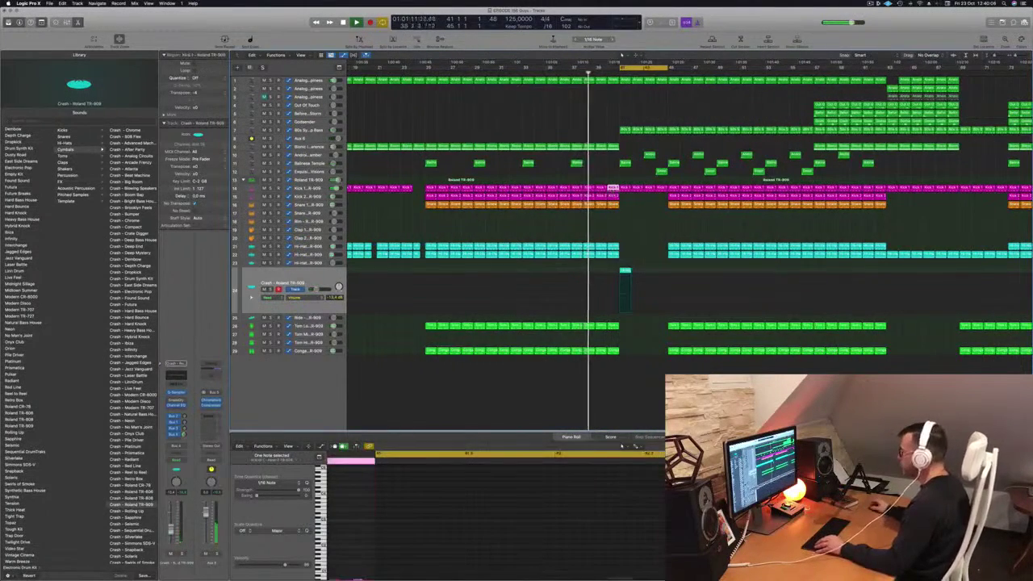
{"action": "key", "text": "super+Left"}
{"action": "key", "text": "super+Left"}
{"action": "key", "text": "super+Left"}
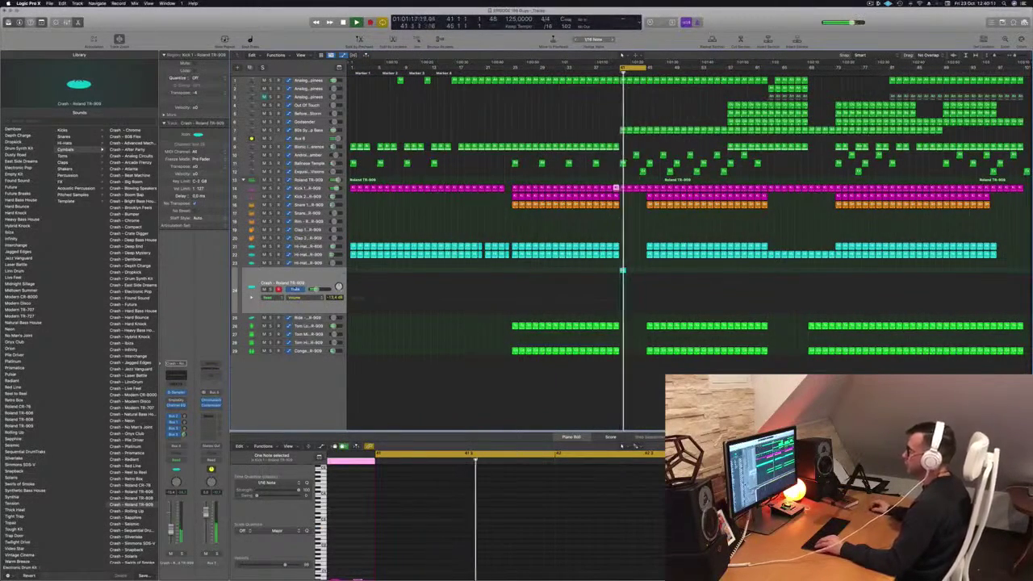
{"action": "left_click", "coordinate": [318, 277]}
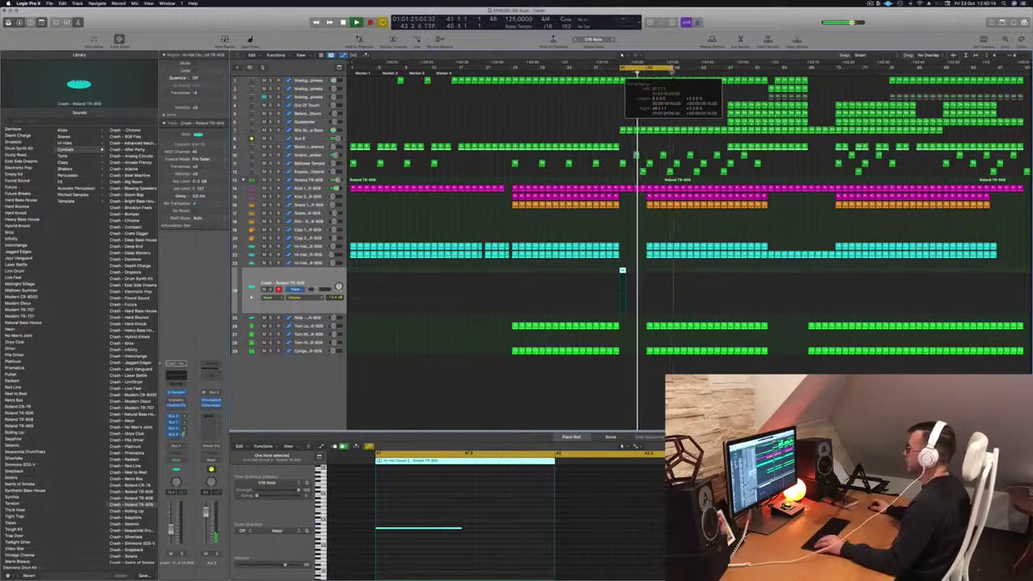
Extend the cycle to bar 49, delete the hi-hat, tom and conga regions in bars 45–49, and play the result
{"action": "left_click_drag", "start_coordinate": [671, 71], "coordinate": [673, 69]}
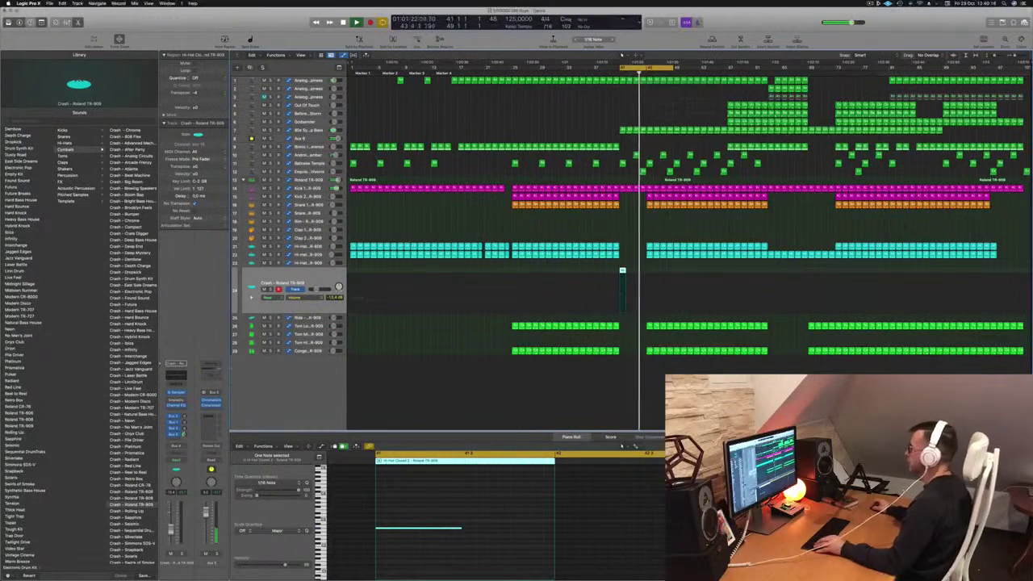
{"action": "left_click", "coordinate": [650, 195]}
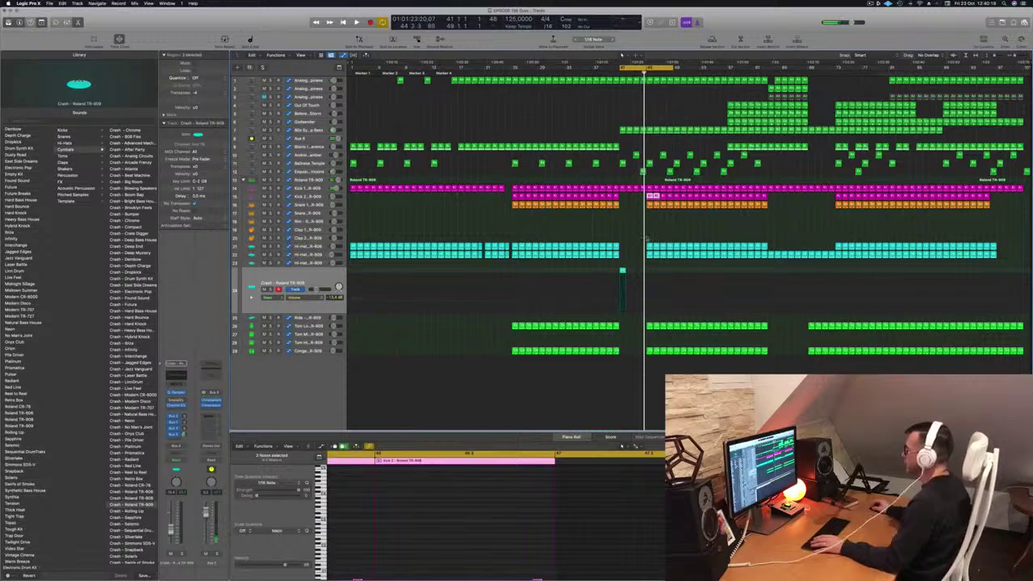
{"action": "left_click", "coordinate": [654, 250]}
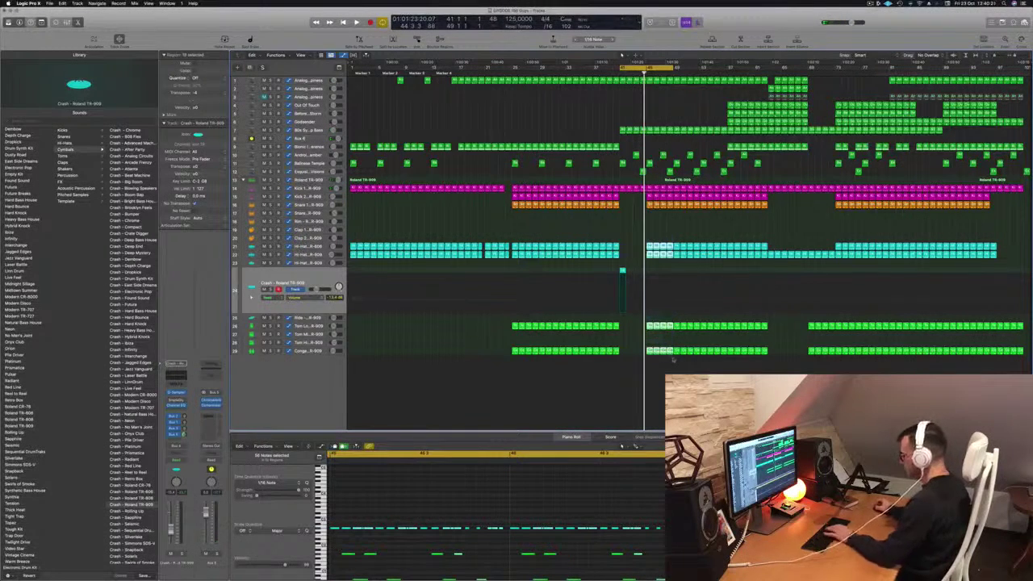
{"action": "key", "text": "Delete"}
{"action": "key", "text": "space"}
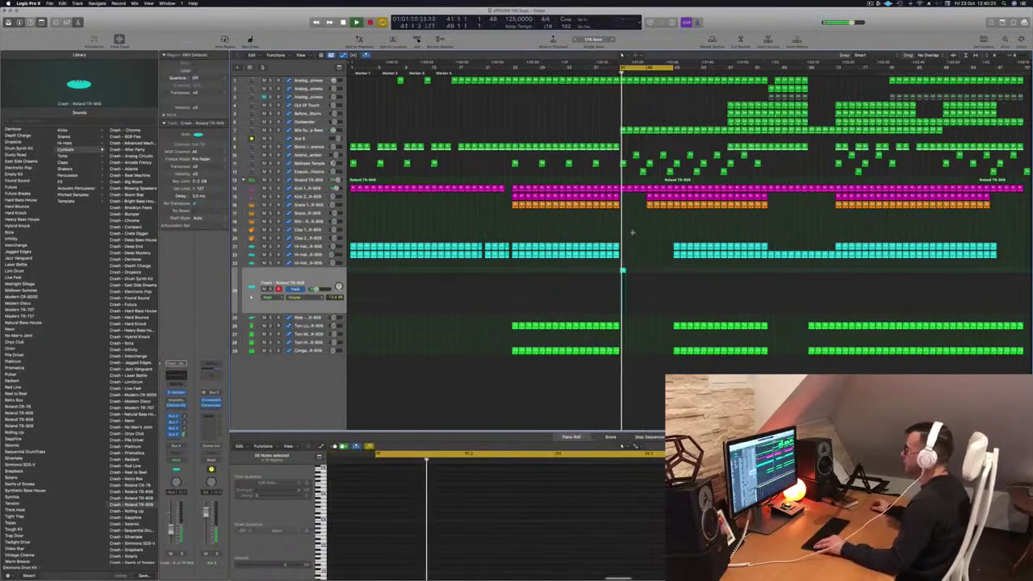
Delete the Kick 1, Kick 2 and snare regions in bar 48 to leave a gap before bar 49
{"action": "key", "text": "super+Up"}
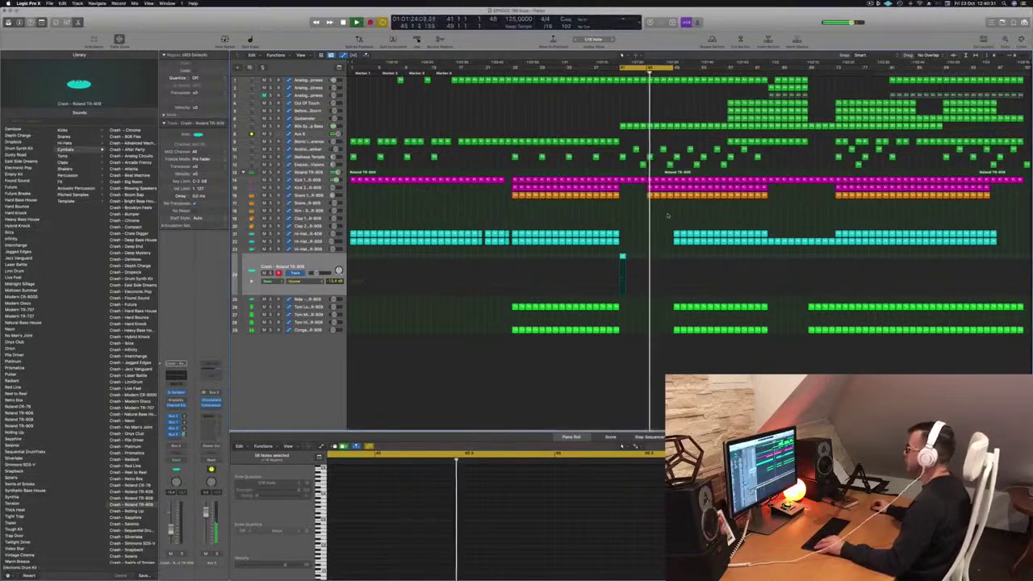
{"action": "scroll", "coordinate": [671, 213], "scroll_direction": "right", "scroll_amount": 3}
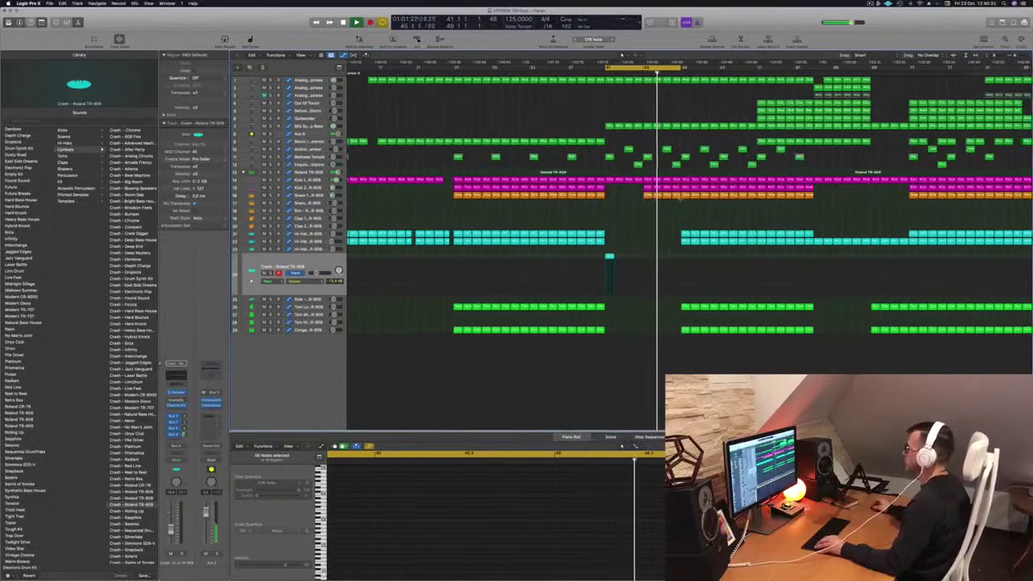
{"action": "left_click_drag", "start_coordinate": [679, 186], "coordinate": [677, 179]}
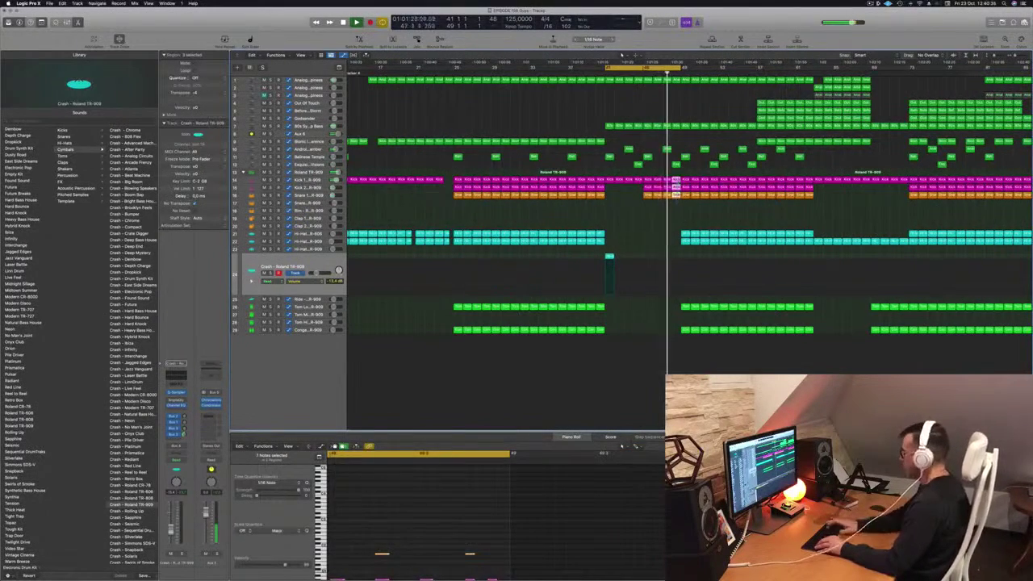
{"action": "key", "text": "Delete"}
{"action": "scroll", "coordinate": [677, 180], "scroll_direction": "left", "scroll_amount": 3}
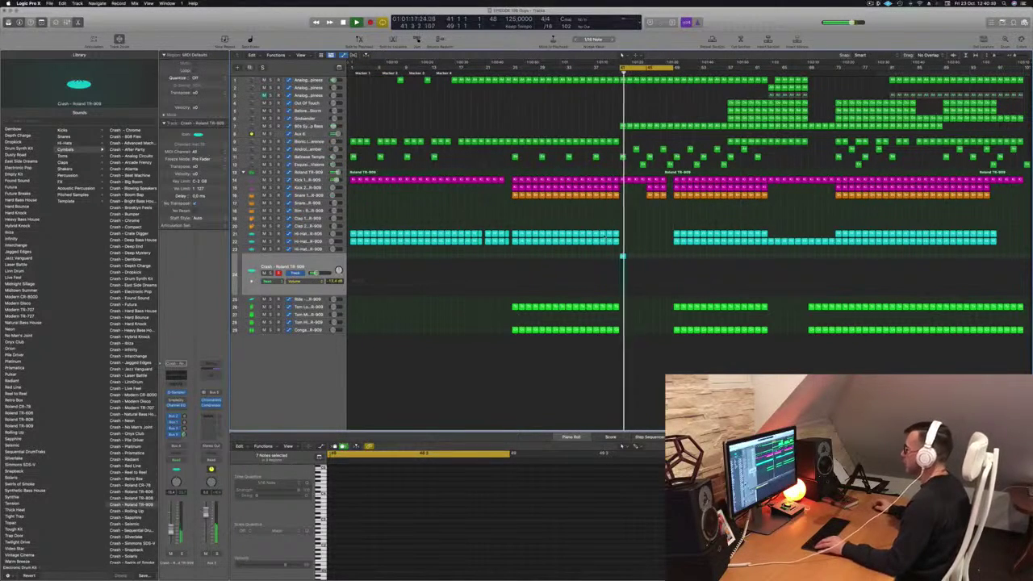
Copy the crash region from bar 41 to bar 49 on the Crash track and play it back
{"action": "left_click", "coordinate": [622, 257]}
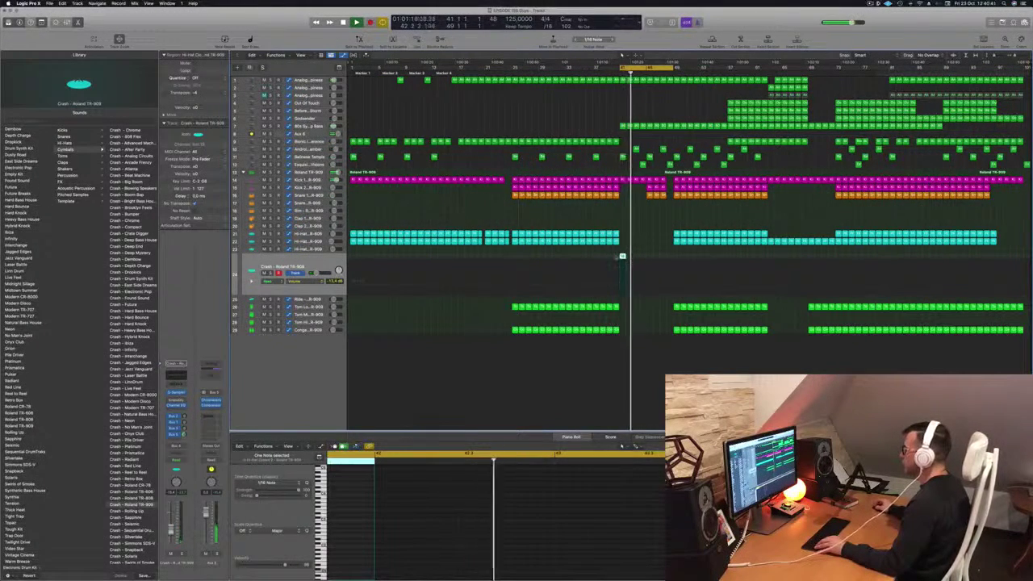
{"action": "left_click_drag", "start_coordinate": [623, 258], "coordinate": [677, 260]}
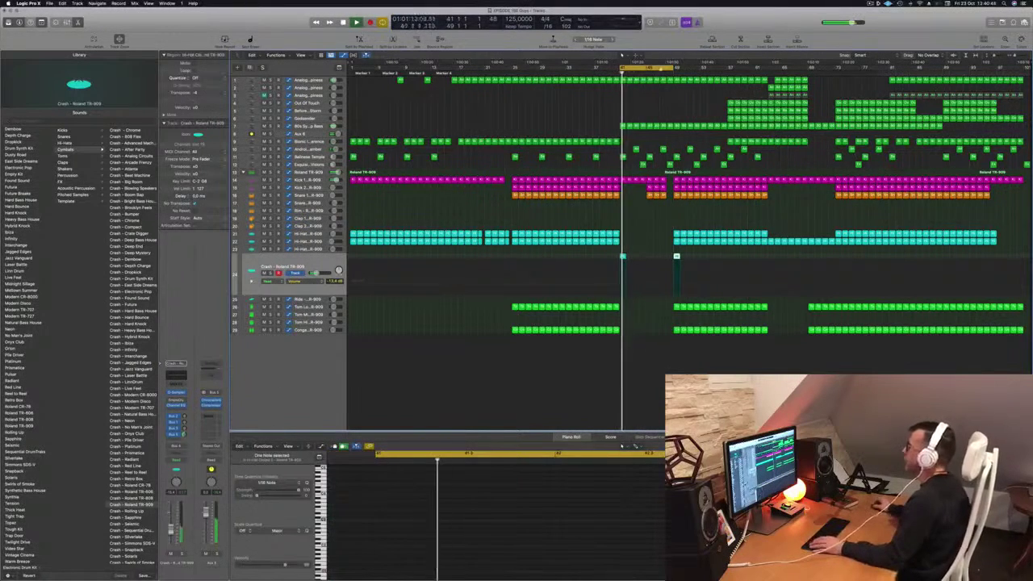
{"action": "left_click", "coordinate": [589, 102]}
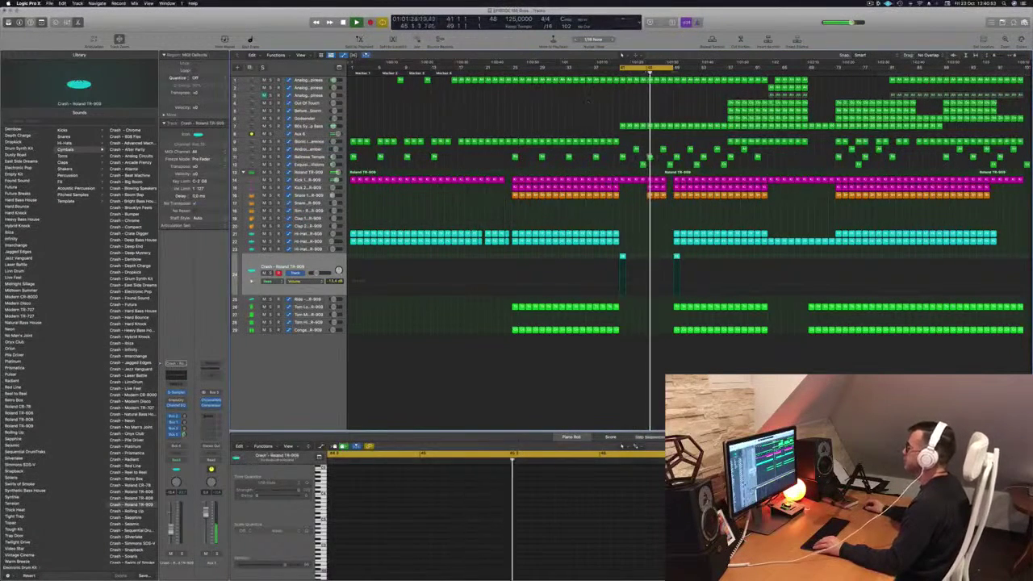
Extend the cycle to bar 57 and shape the Aux track's peak frequency automation to rise from bar 49 to about bar 55 and drop by bar 57
{"action": "left_click_drag", "start_coordinate": [673, 68], "coordinate": [728, 76]}
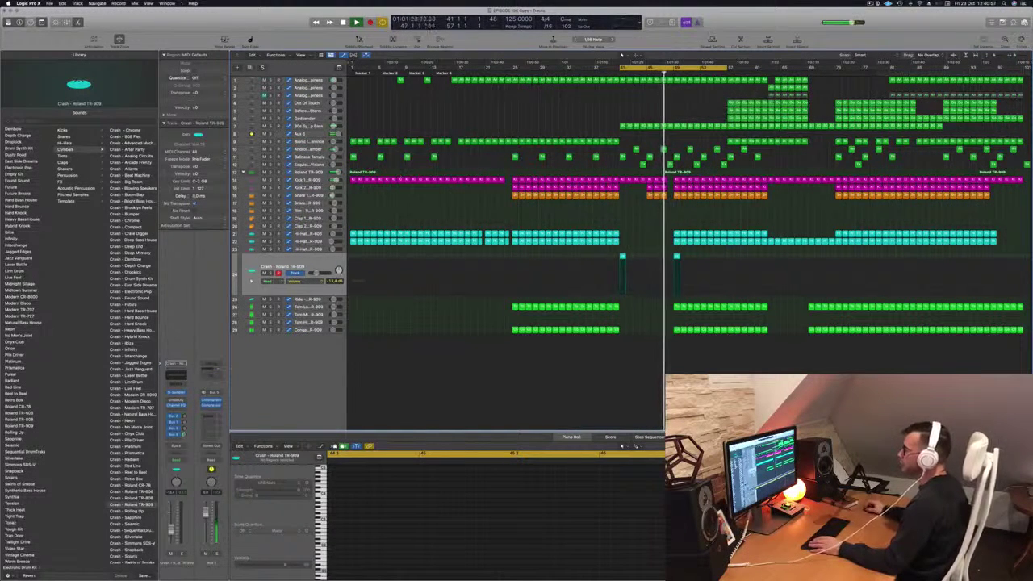
{"action": "left_click", "coordinate": [310, 135]}
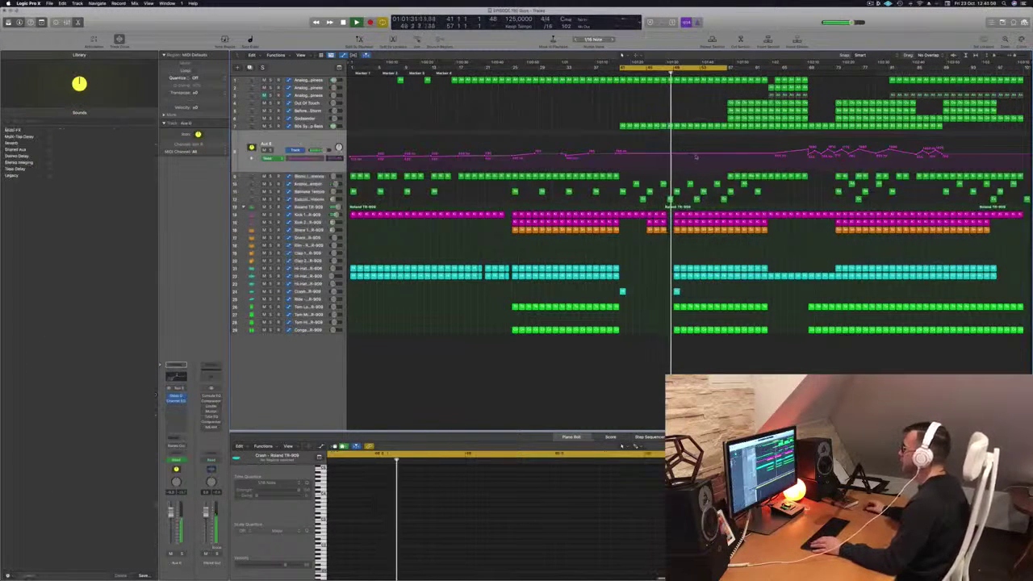
{"action": "left_click", "coordinate": [675, 155]}
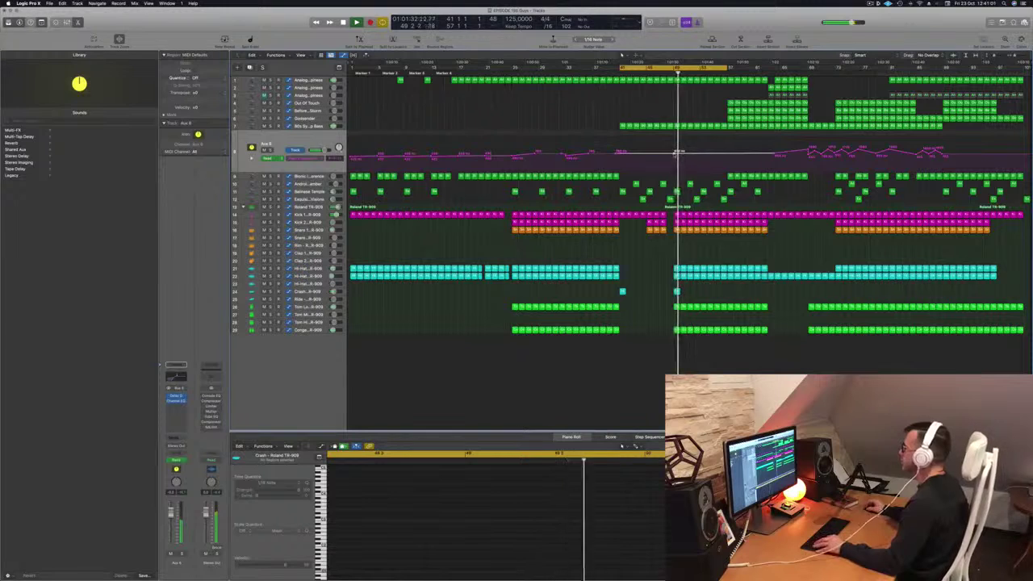
{"action": "key", "text": "super+Right"}
{"action": "key", "text": "super+Right"}
{"action": "key", "text": "super+Right"}
{"action": "key", "text": "super+Right"}
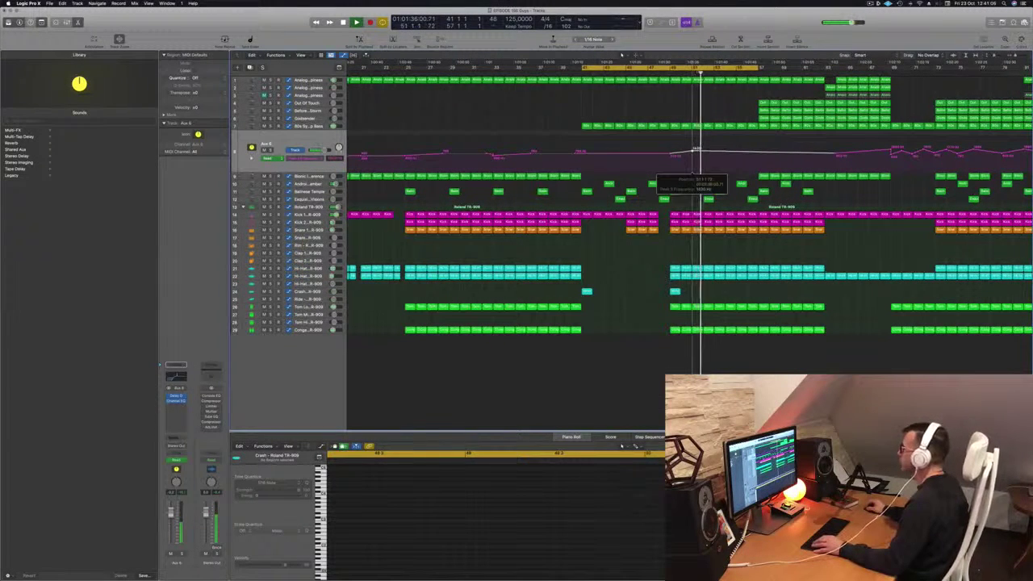
{"action": "left_click_drag", "start_coordinate": [715, 152], "coordinate": [758, 155]}
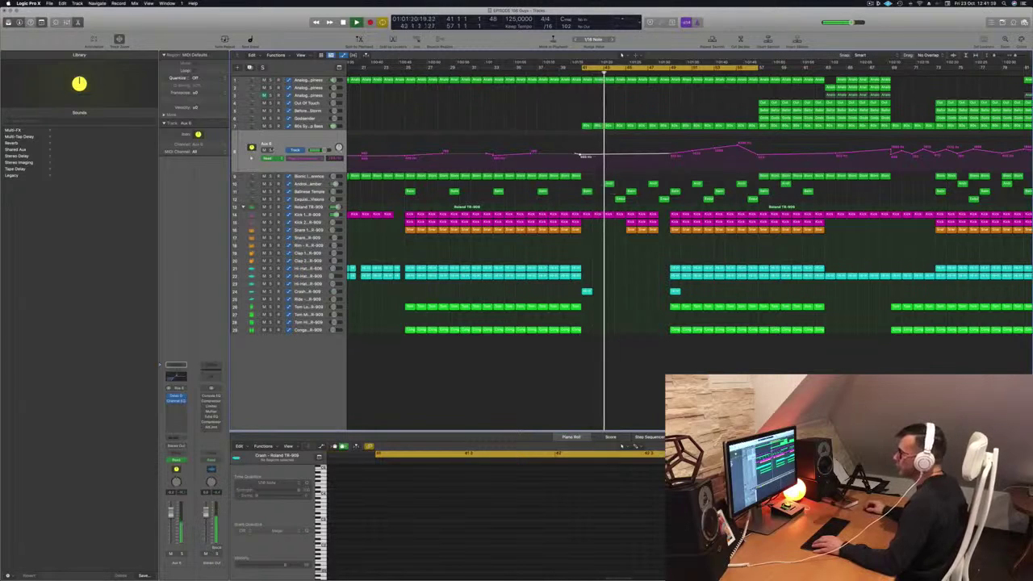
Open the Aux channel's Channel EQ and lower the frequency automation at bar 41 so the sweep starts much deeper
{"action": "left_click", "coordinate": [176, 377]}
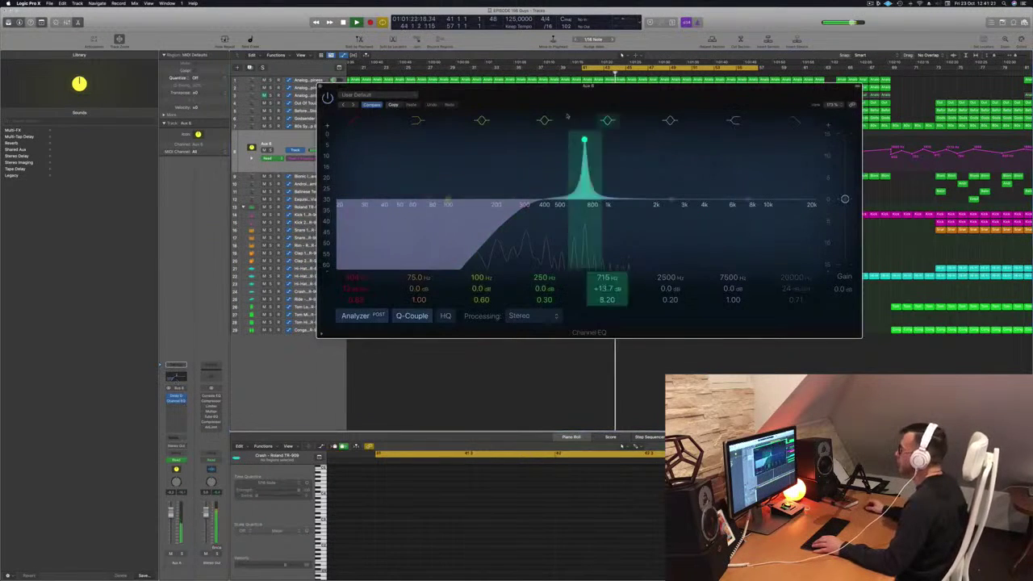
{"action": "left_click_drag", "start_coordinate": [577, 87], "coordinate": [937, 119]}
{"action": "key", "text": "space"}
{"action": "key", "text": "space"}
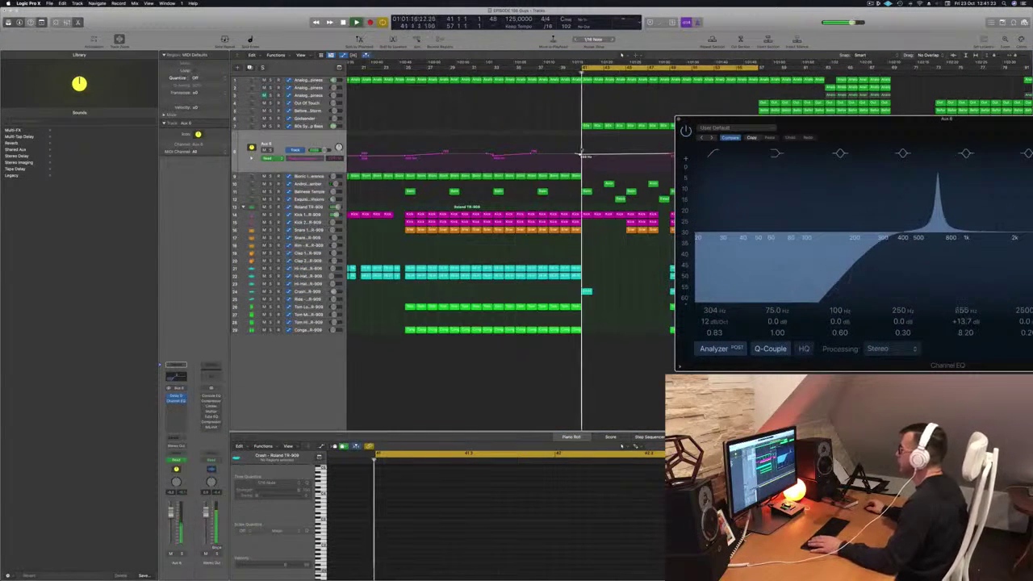
{"action": "key", "text": "space"}
{"action": "left_click_drag", "start_coordinate": [586, 155], "coordinate": [581, 162]}
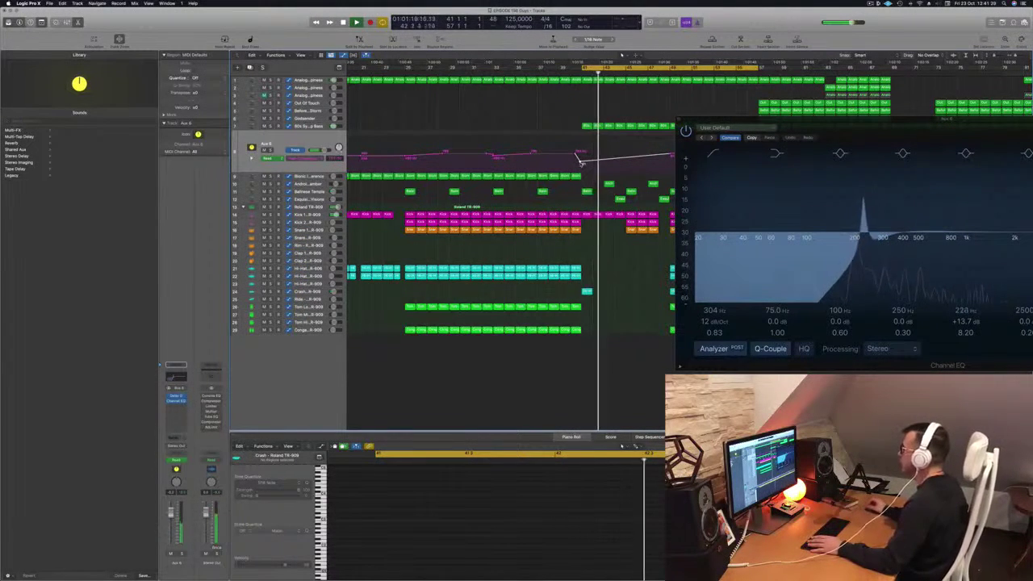
Watch the Channel EQ during the frequency sweep, close it, and play the section from bar 41 again
{"action": "left_click_drag", "start_coordinate": [840, 139], "coordinate": [591, 231]}
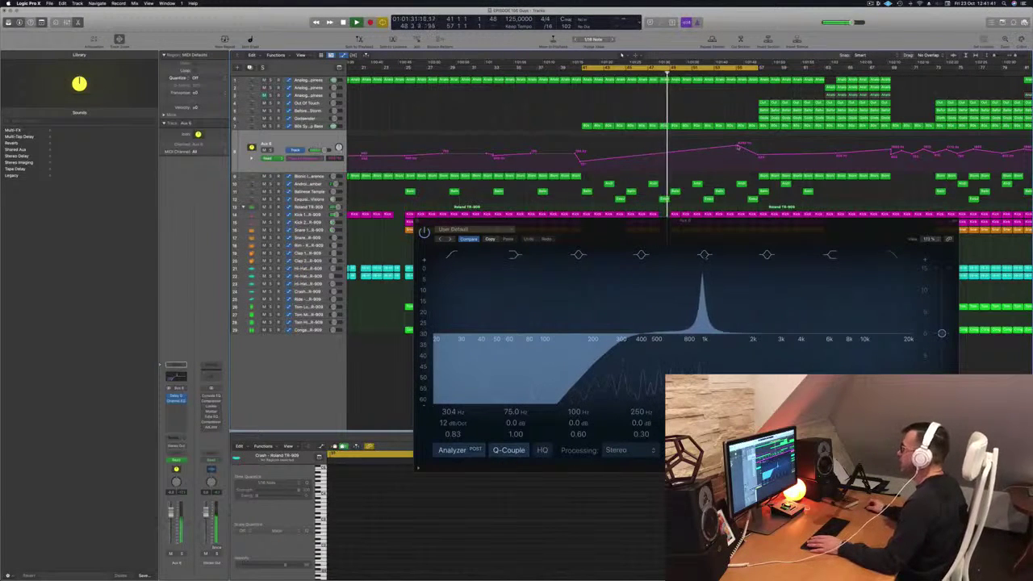
{"action": "left_click_drag", "start_coordinate": [683, 222], "coordinate": [646, 209]}
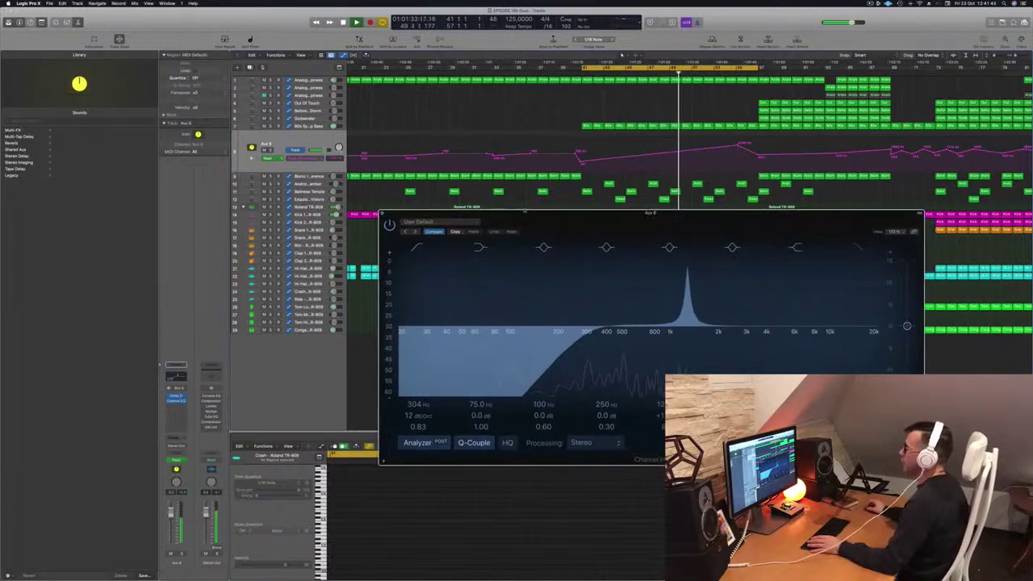
{"action": "key", "text": "super+w"}
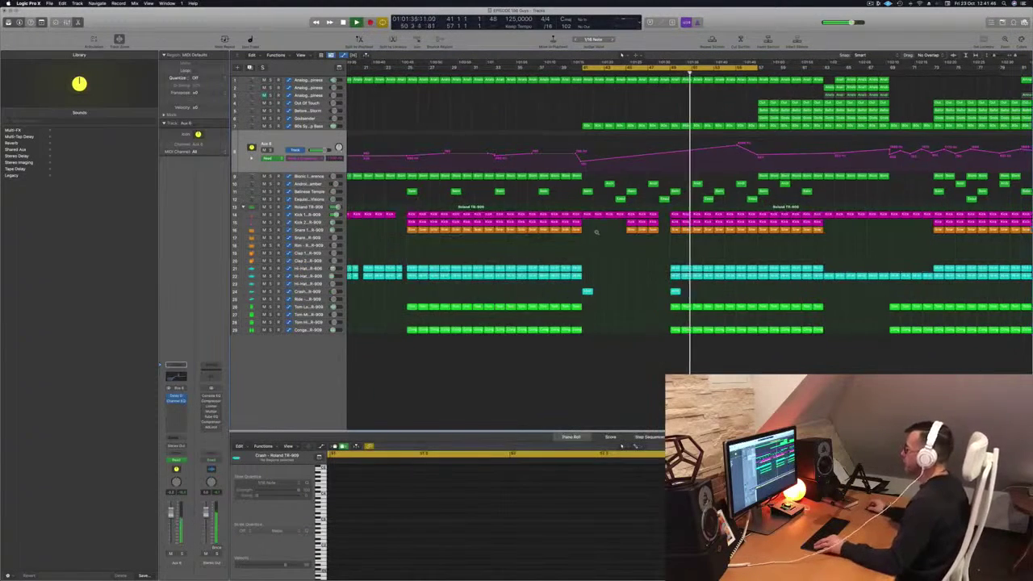
{"action": "key", "text": "super+Left"}
{"action": "key", "text": "super+Left"}
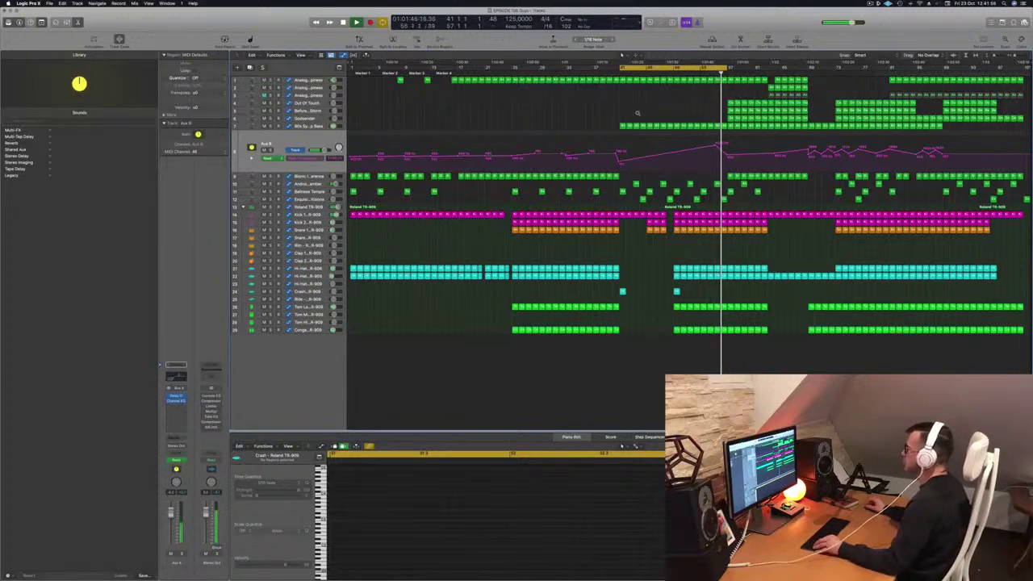
{"action": "key", "text": "space"}
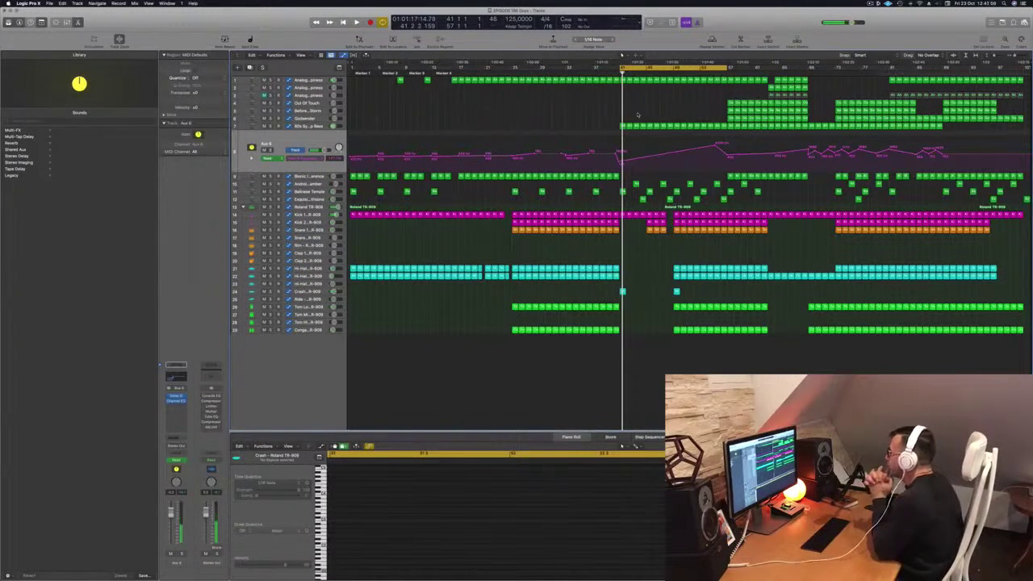
{"action": "key", "text": "space"}
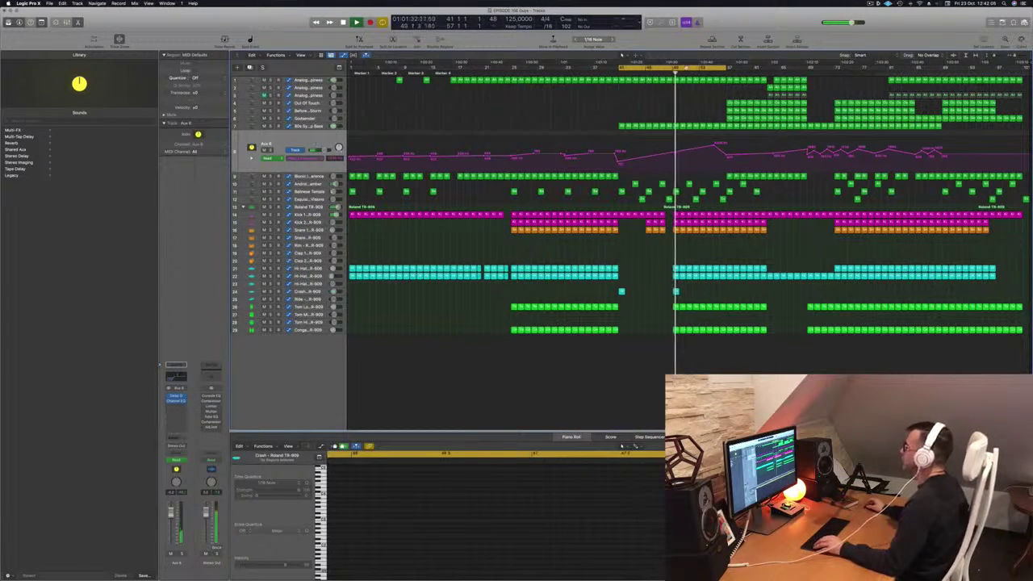
Set the cycle to bars 49–57, repeat that section across all tracks, and clear the selection
{"action": "left_click", "coordinate": [686, 68]}
{"action": "left_click_drag", "start_coordinate": [674, 68], "coordinate": [726, 70]}
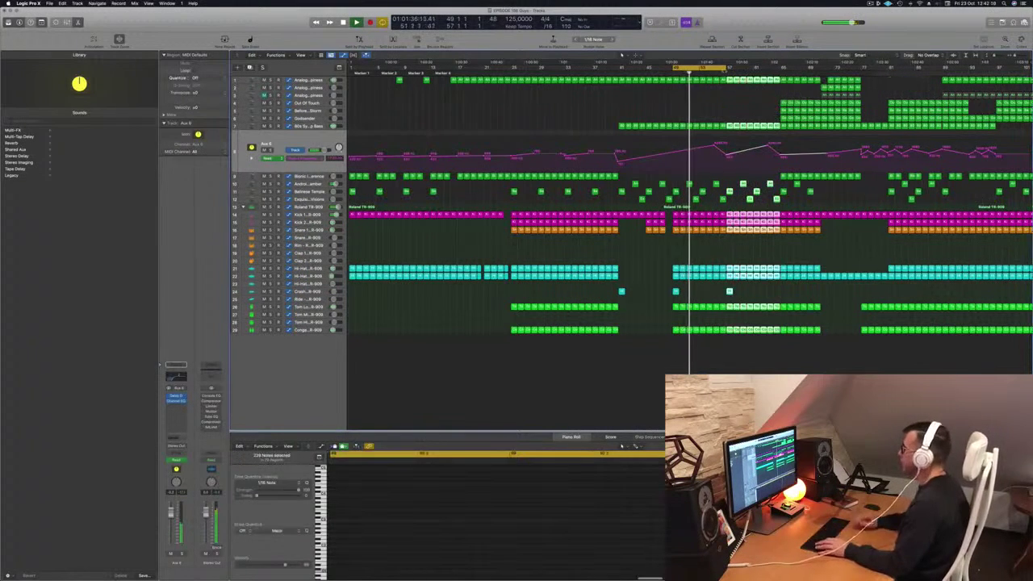
{"action": "key", "text": "ctrl+super+r"}
{"action": "left_click", "coordinate": [774, 122]}
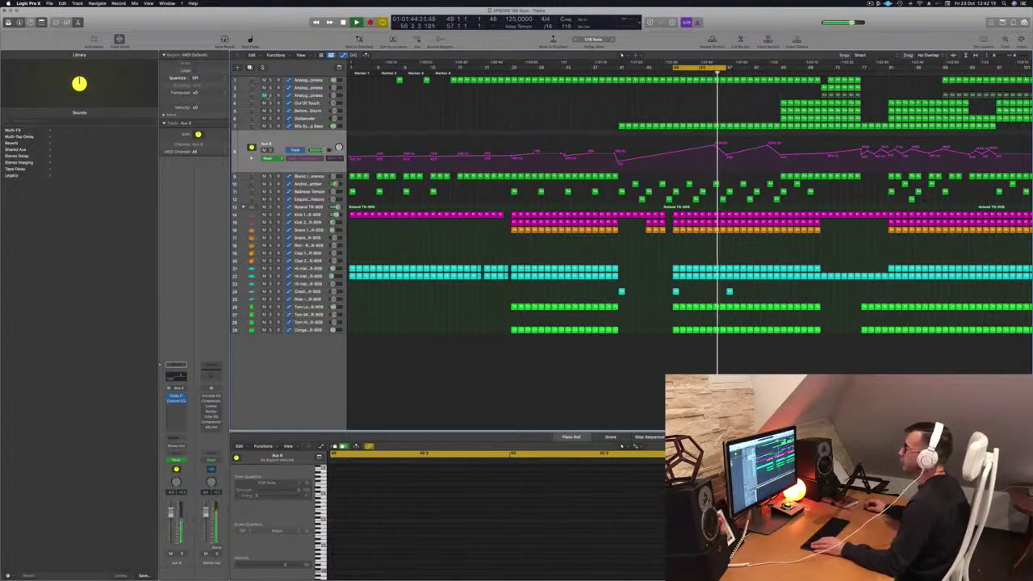
Solo the muted Analogue Happiness track and play it from about bar 71, then turn solo off and mute it again
{"action": "left_click", "coordinate": [309, 96]}
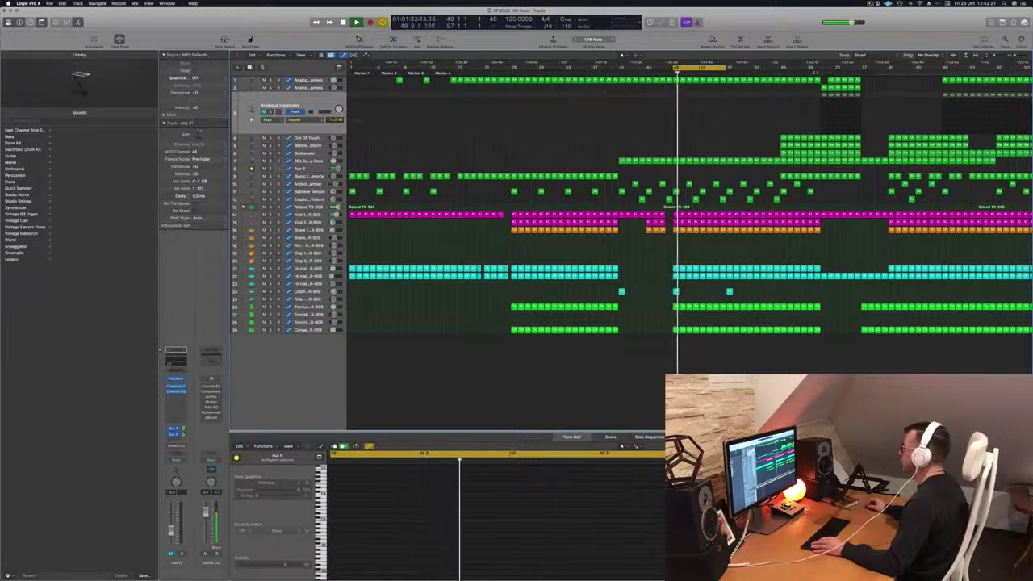
{"action": "left_click", "coordinate": [819, 72]}
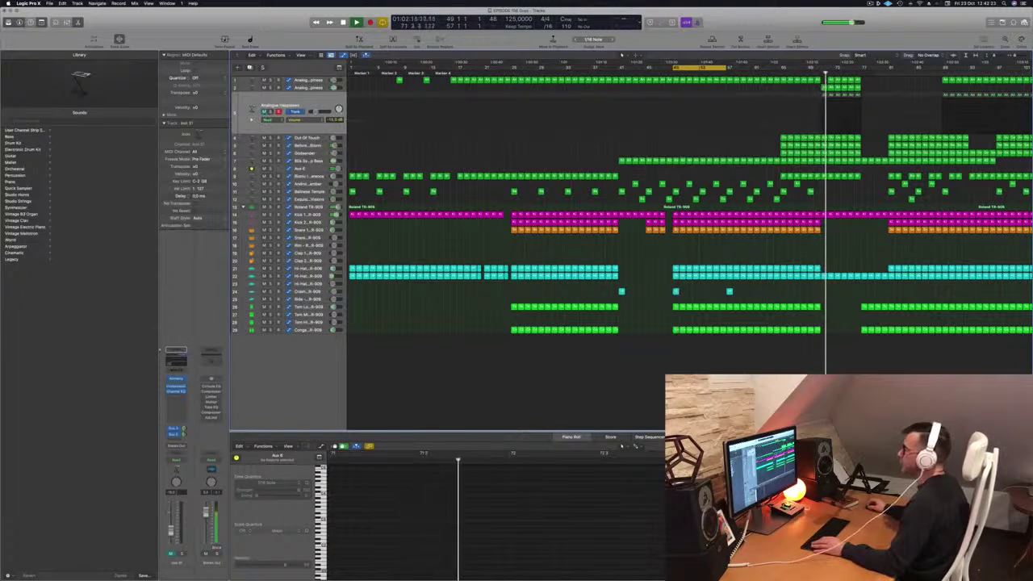
{"action": "key", "text": "s"}
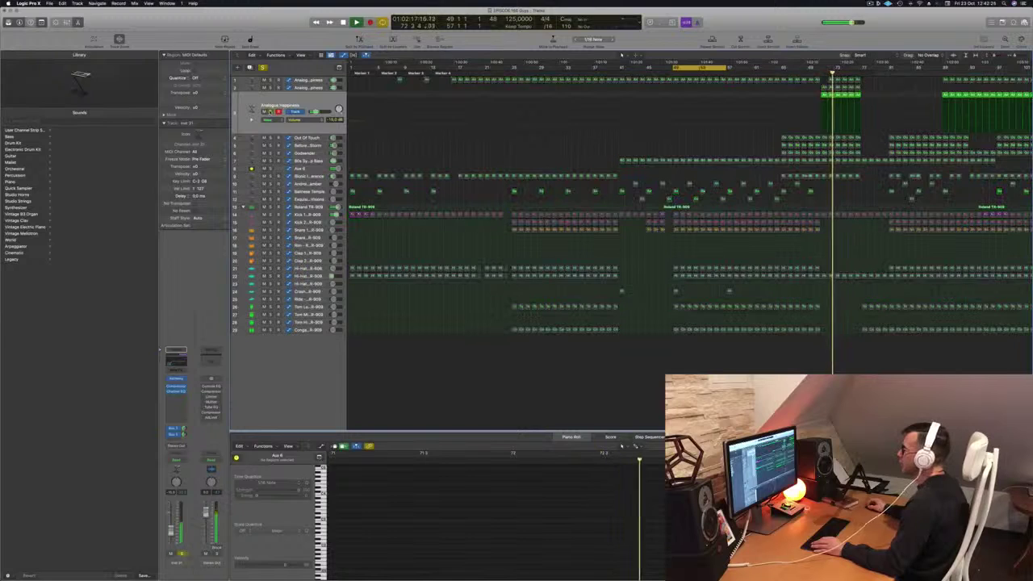
{"action": "left_click", "coordinate": [270, 111]}
{"action": "left_click", "coordinate": [264, 112]}
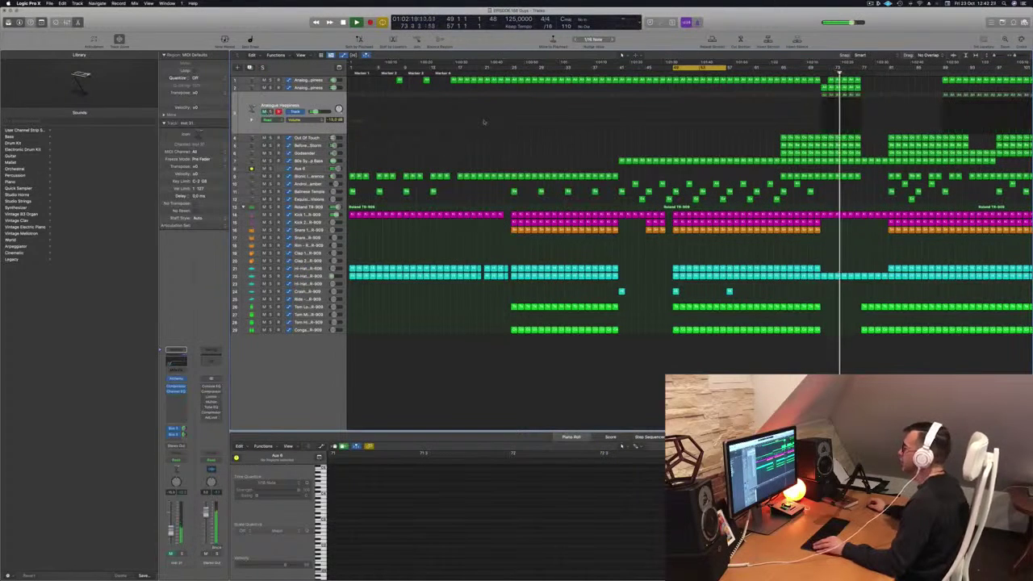
Play from bar 49 and extend the cycle's end to bar 65
{"action": "key", "text": "super+Left"}
{"action": "key", "text": "Return"}
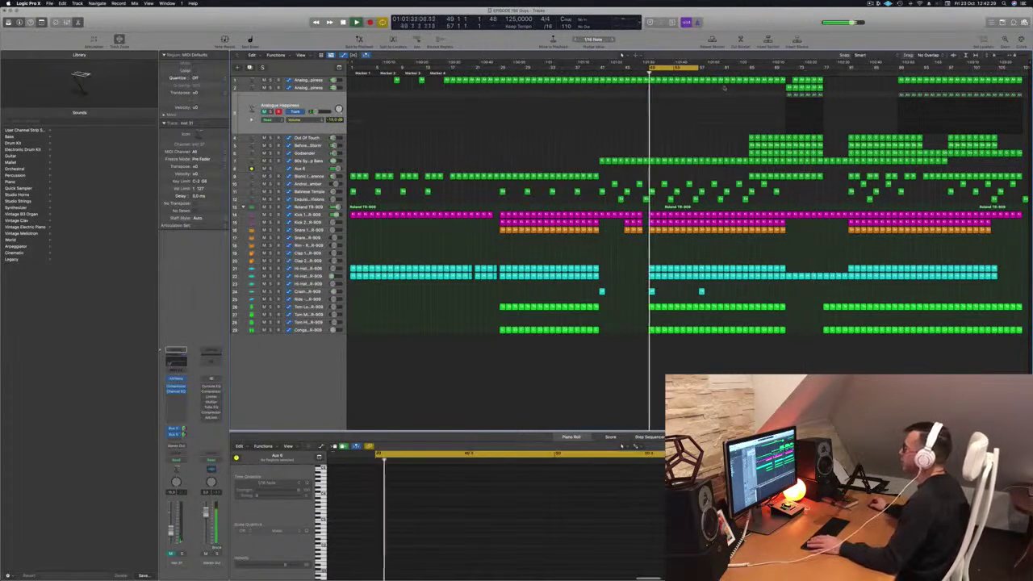
{"action": "left_click_drag", "start_coordinate": [699, 67], "coordinate": [749, 69]}
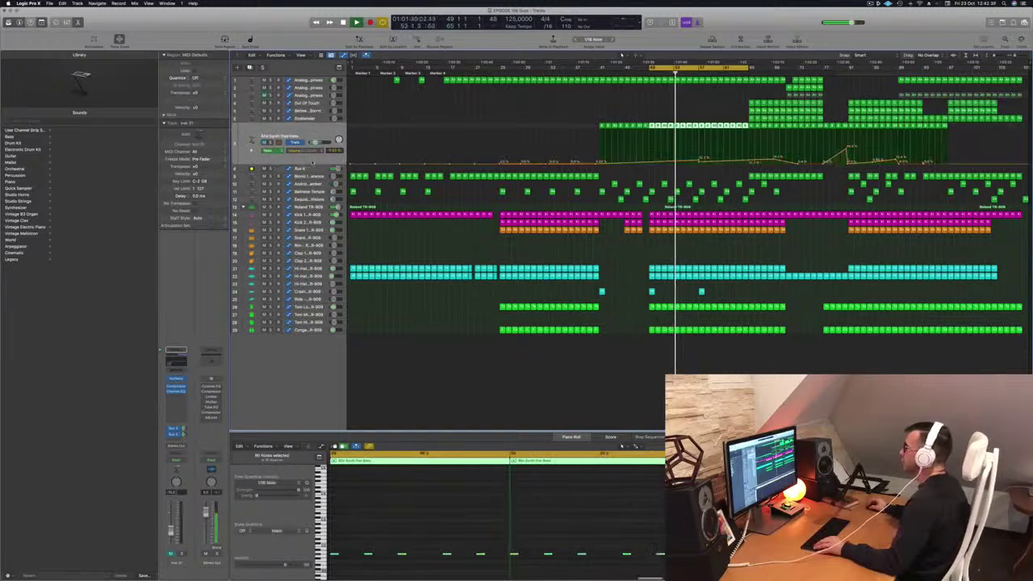
Copy the first four Godsender regions from bar 65 back to bar 57 on the same track
{"action": "left_click", "coordinate": [751, 159]}
{"action": "left_click", "coordinate": [737, 119]}
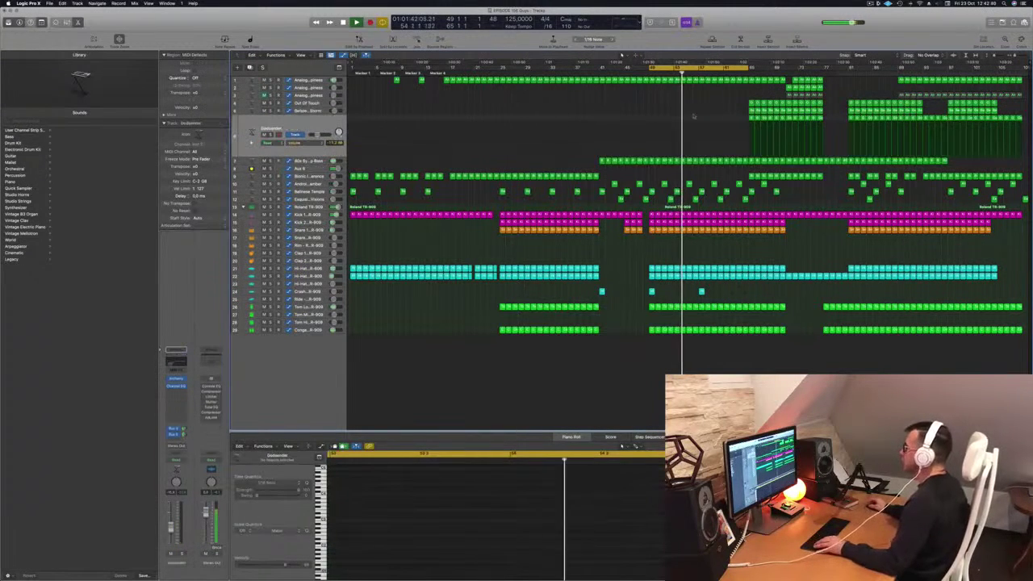
{"action": "left_click", "coordinate": [760, 117]}
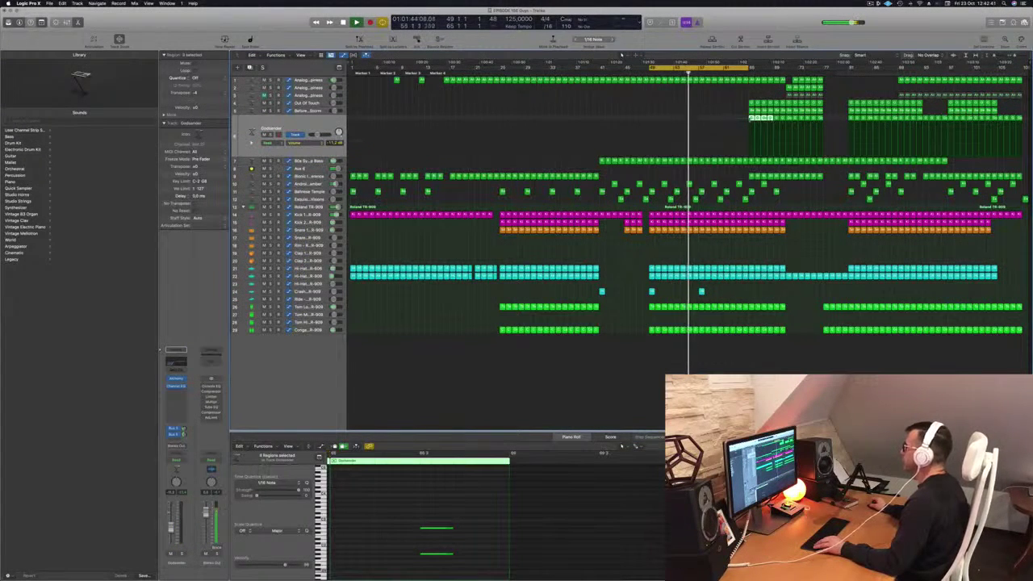
{"action": "left_click_drag", "start_coordinate": [759, 117], "coordinate": [704, 118]}
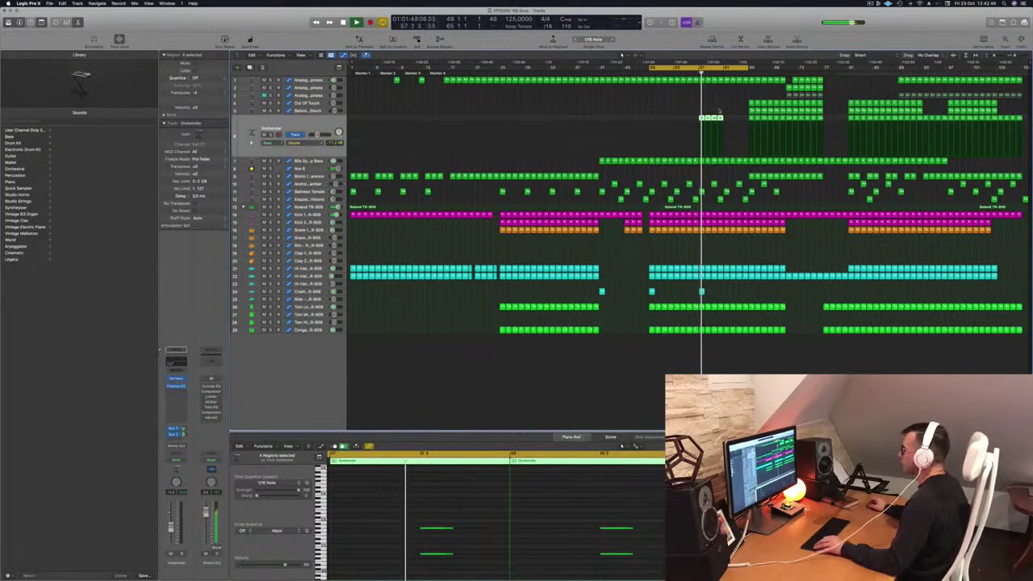
Delete the crash region at bar 57 and the accent regions around bars 59 and 60 on the chamber and Exquisite Visions tracks
{"action": "left_click", "coordinate": [702, 292]}
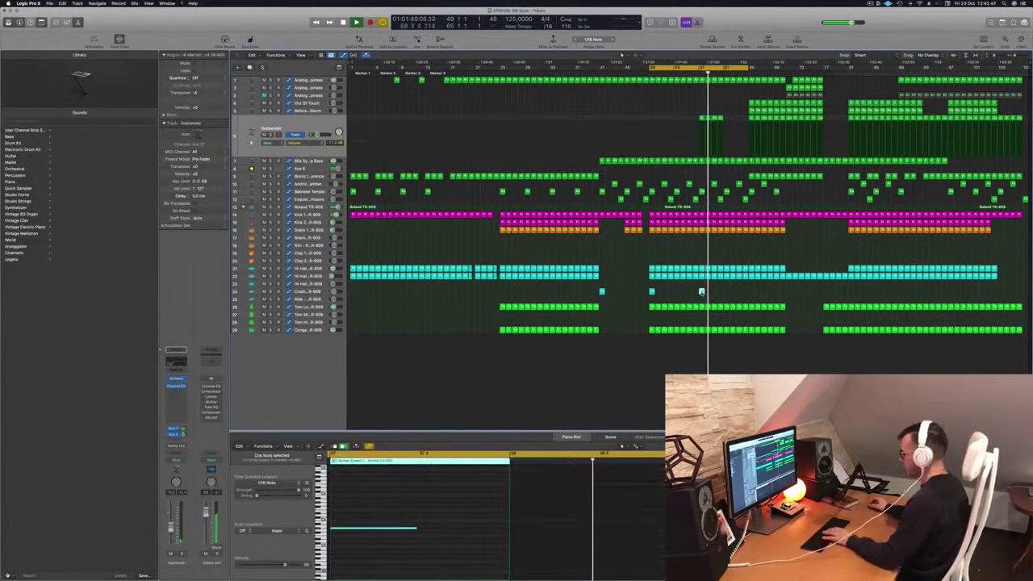
{"action": "key", "text": "Delete"}
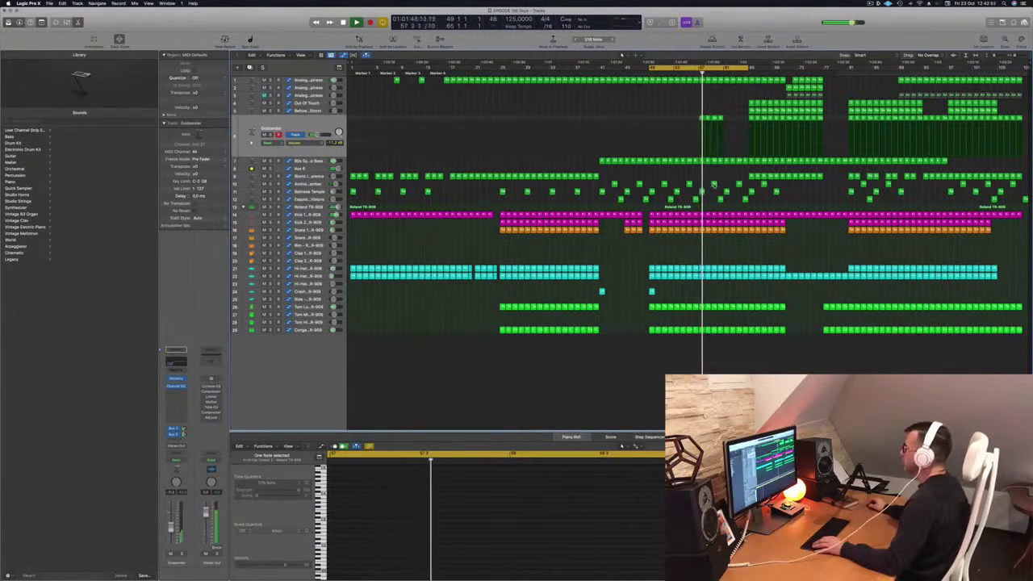
{"action": "key", "text": "Delete"}
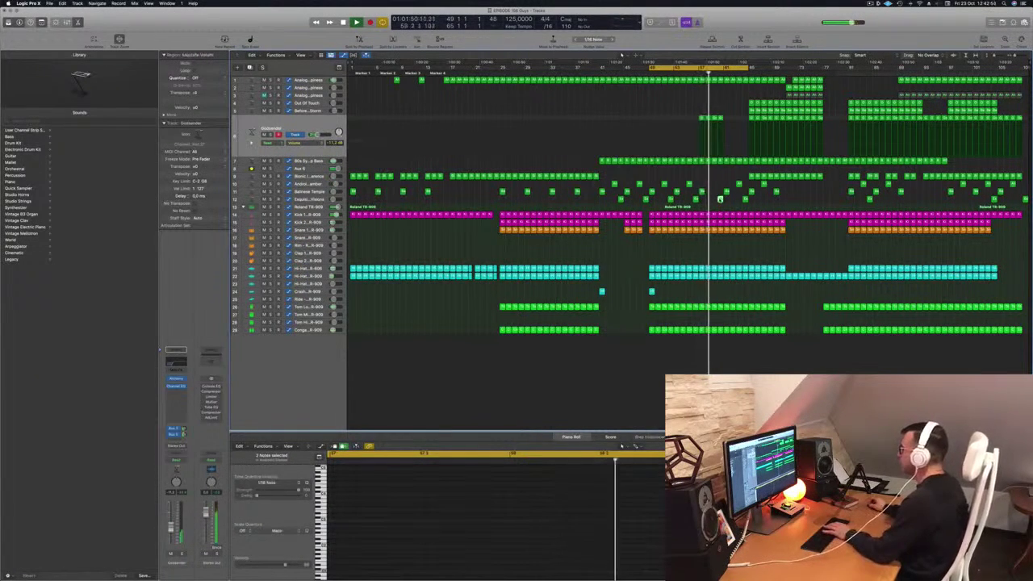
Copy the first four Before The Storm regions from bar 65 back to bar 61
{"action": "left_click", "coordinate": [759, 110]}
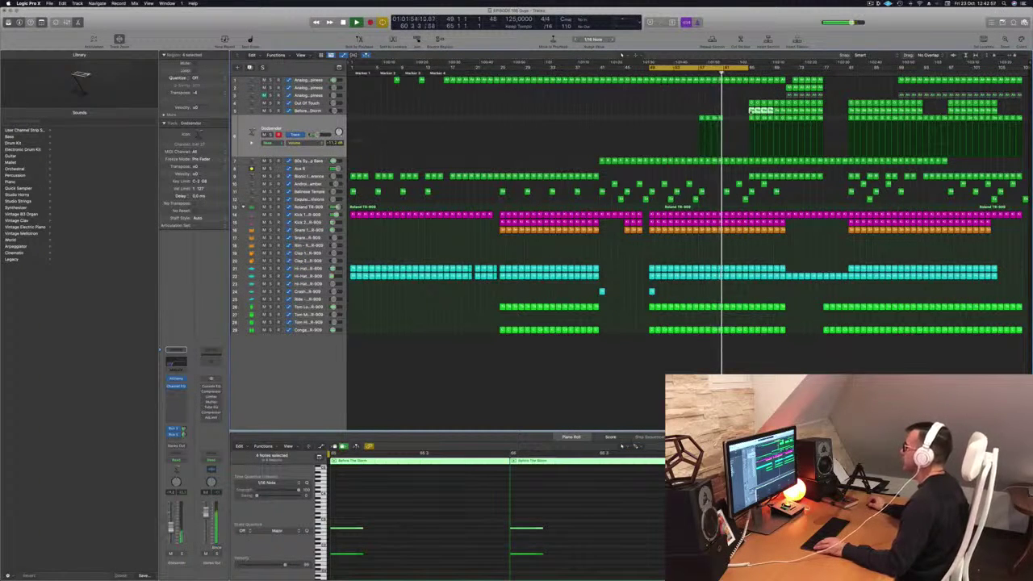
{"action": "left_click_drag", "start_coordinate": [745, 113], "coordinate": [707, 109]}
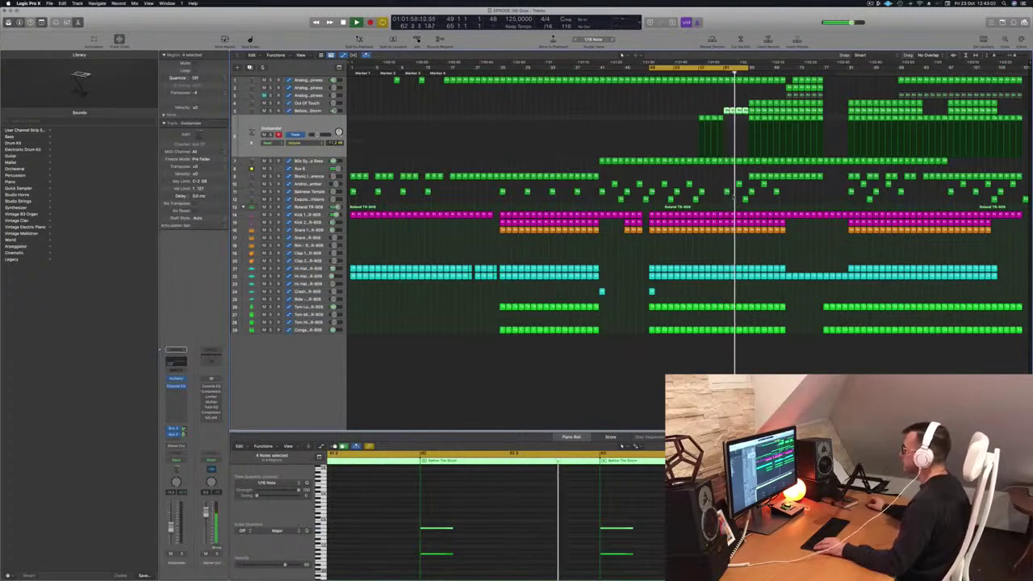
Delete the chamber region at about bar 63 and the Exquisite Visions region at about bar 64
{"action": "left_click", "coordinate": [739, 185]}
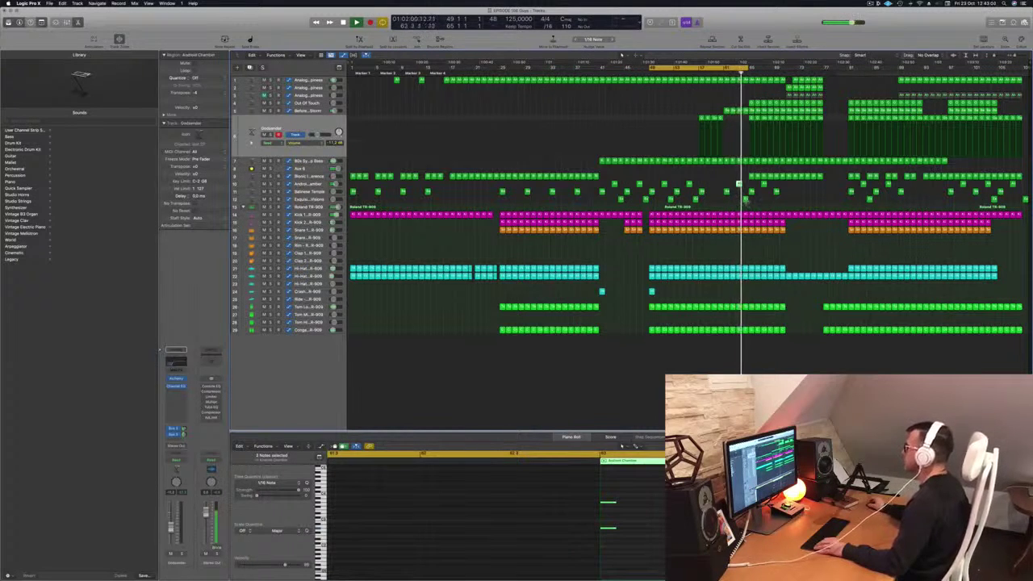
{"action": "left_click", "coordinate": [745, 198]}
{"action": "key", "text": "BackSpace"}
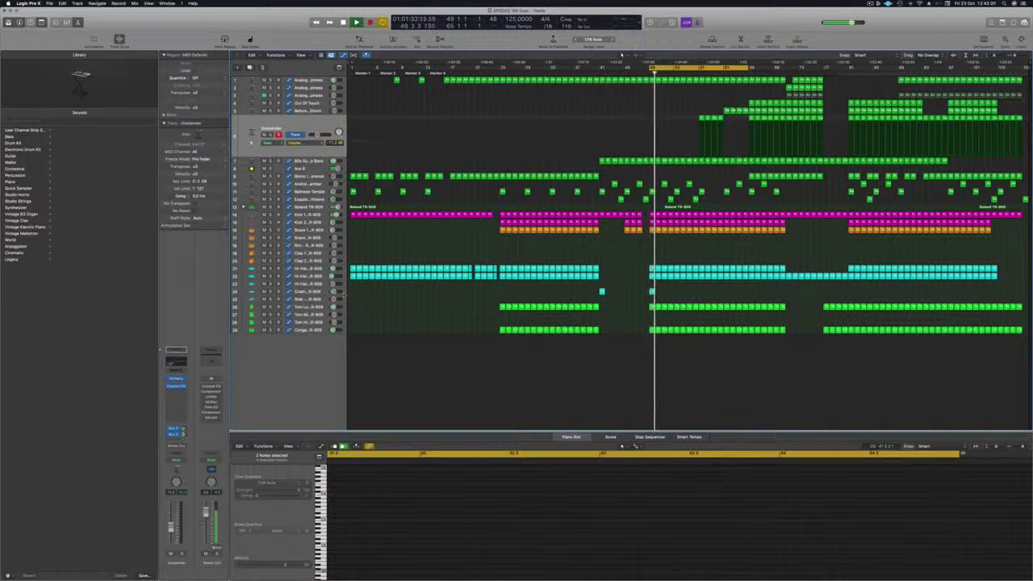
Select the Crash track, clear its region selection, and copy the four Godsender regions from bar 57 to bar 61
{"action": "left_click", "coordinate": [315, 291]}
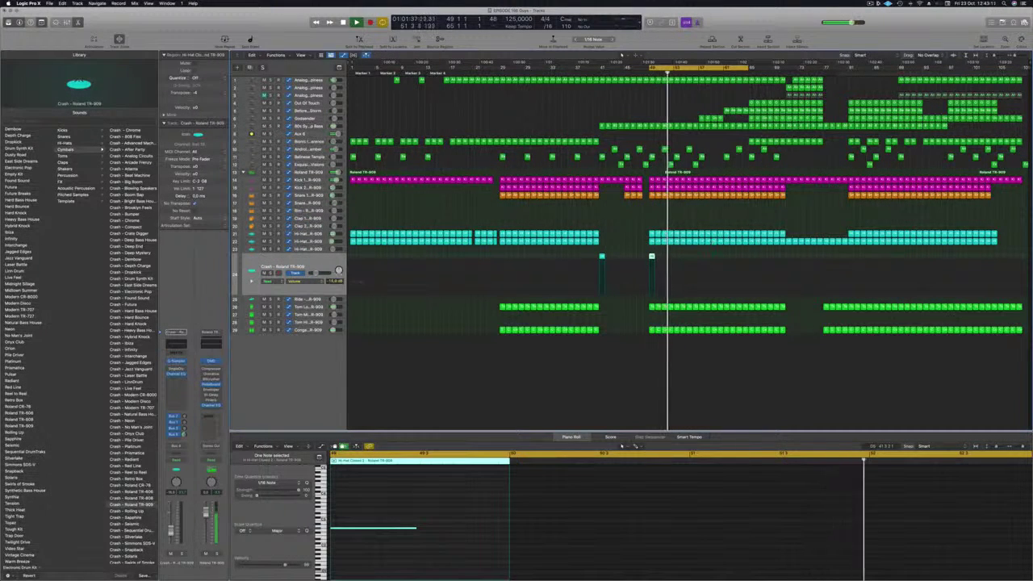
{"action": "left_click", "coordinate": [639, 219]}
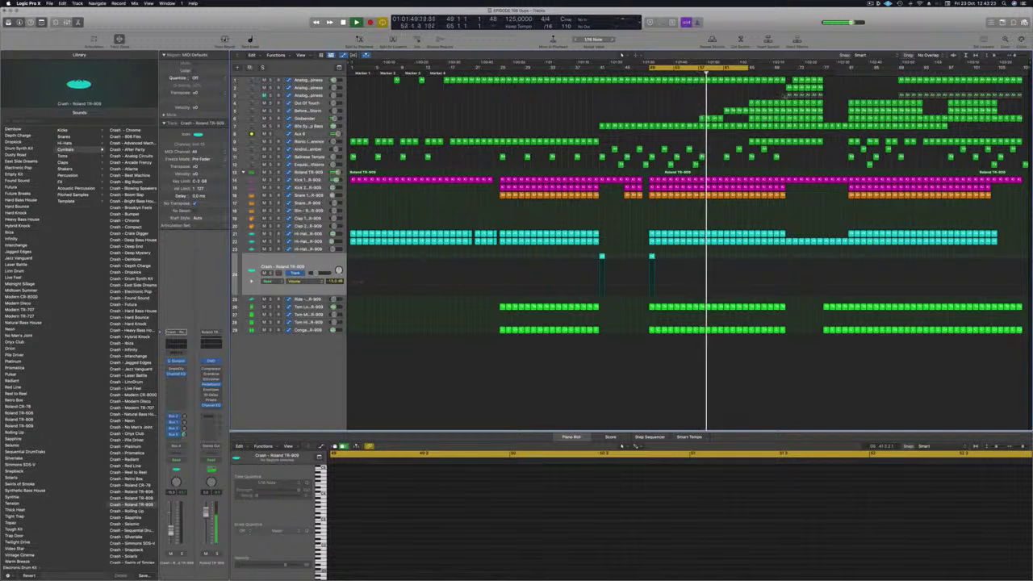
{"action": "left_click", "coordinate": [726, 113]}
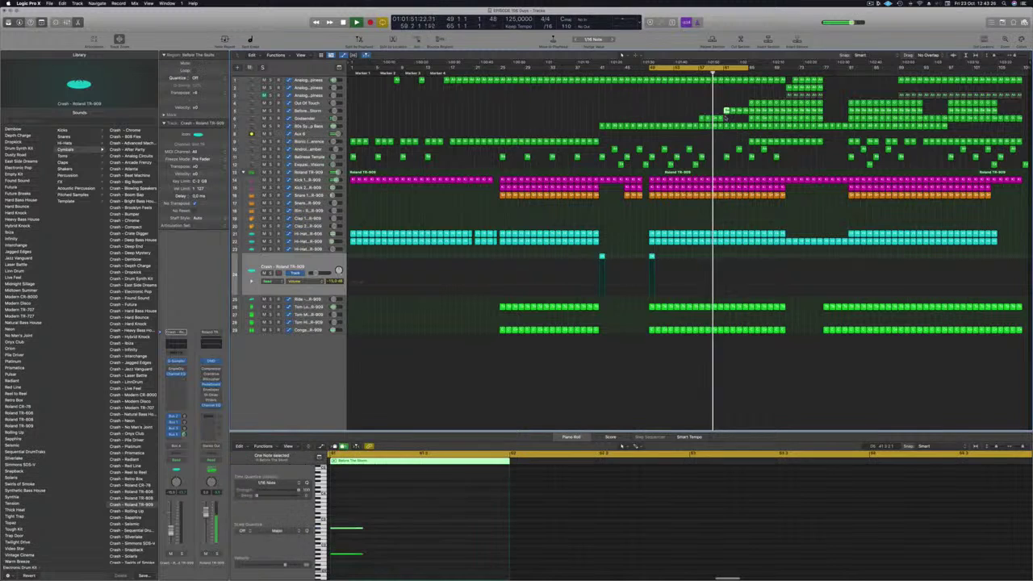
{"action": "mouse_move", "coordinate": [723, 112]}
{"action": "left_mouse_down"}
{"action": "mouse_move", "coordinate": [701, 119]}
{"action": "mouse_move", "coordinate": [733, 119]}
{"action": "left_mouse_up"}
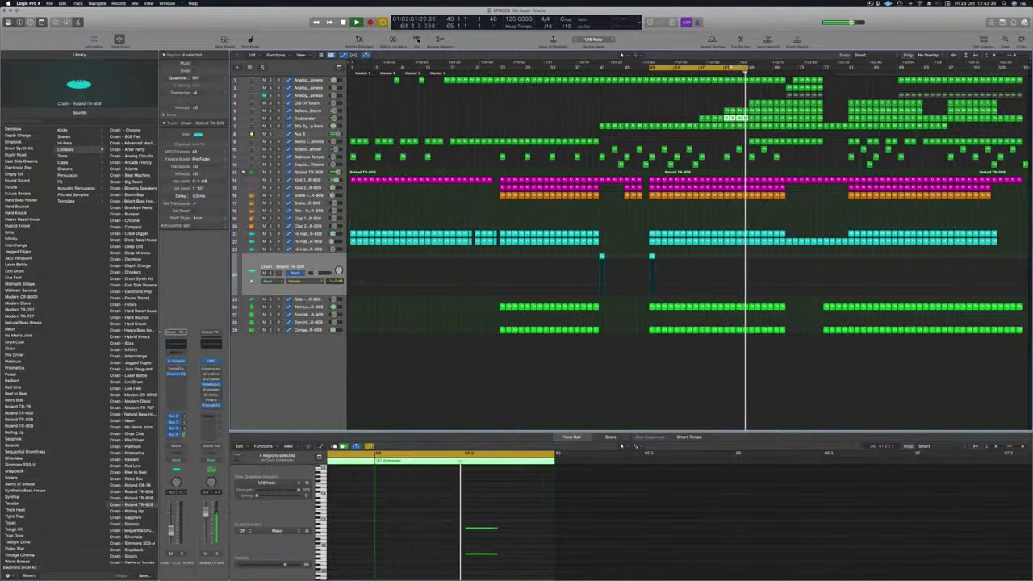
Set the cycle to bars 65–73, repeat that section across all tracks, and play it with the cycle extended to bar 81
{"action": "left_click_drag", "start_coordinate": [733, 69], "coordinate": [805, 67]}
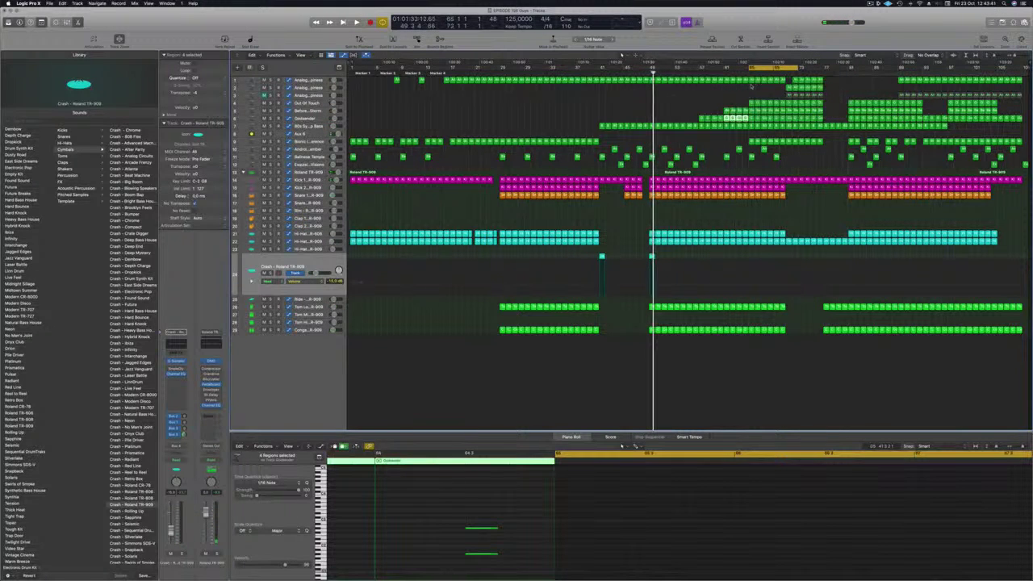
{"action": "key", "text": "ctrl+super+r"}
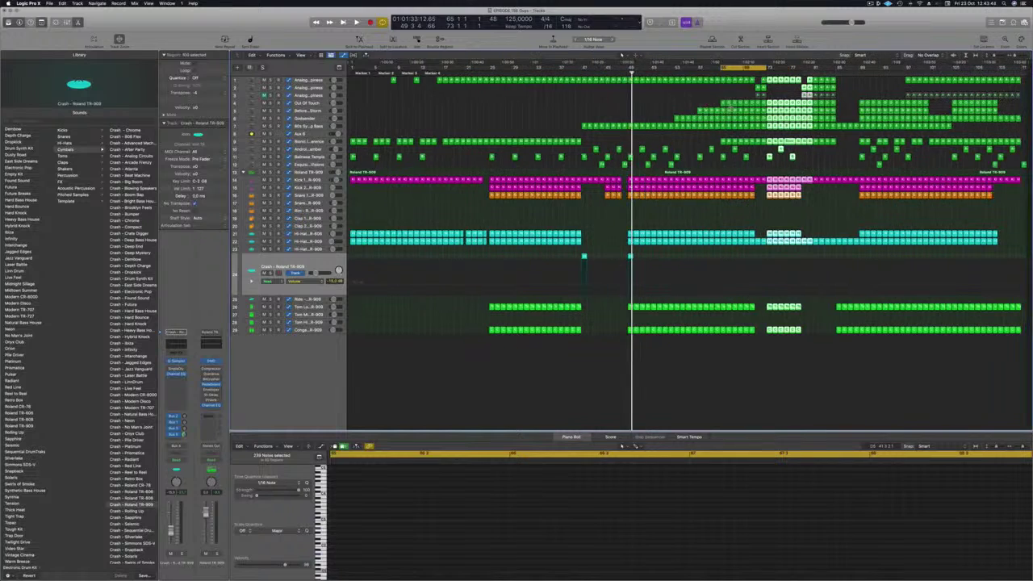
{"action": "key", "text": "space"}
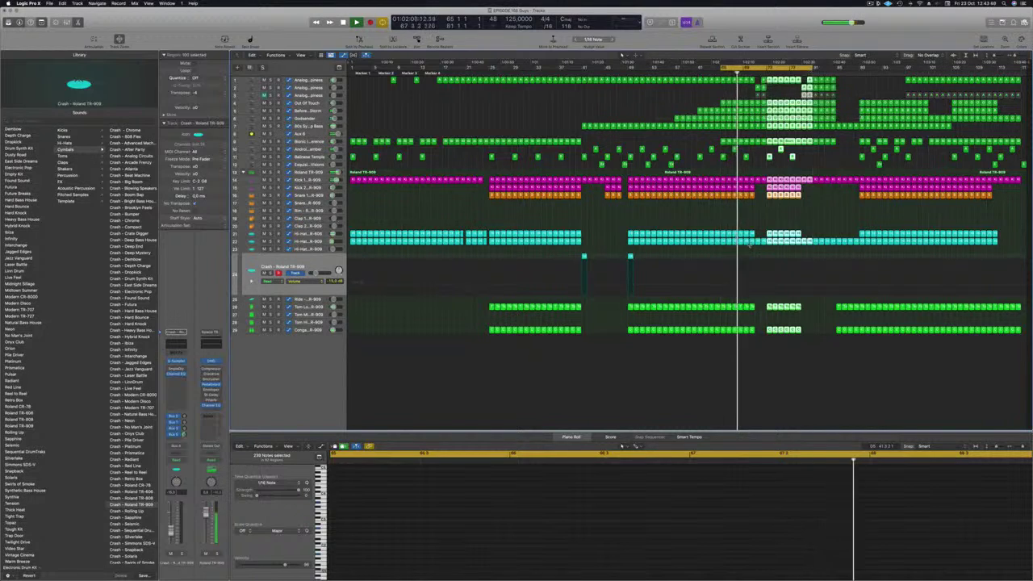
{"action": "left_click", "coordinate": [759, 222]}
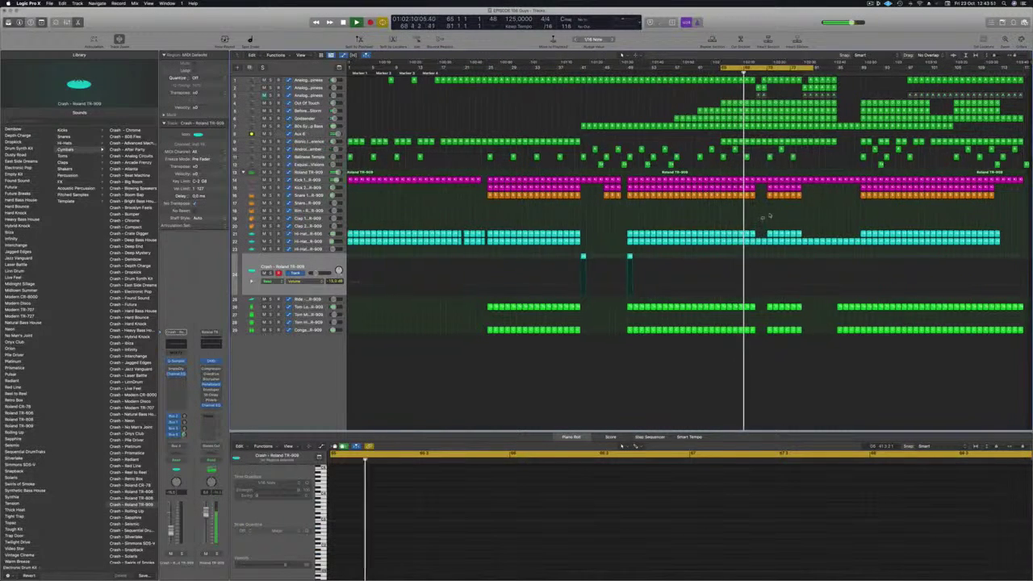
Select the Bionic Interference track and listen through the repeated section at bars 65–81, examining its arrangement
{"action": "key", "text": "super+Right"}
{"action": "key", "text": "super+Right"}
{"action": "key", "text": "super+Right"}
{"action": "key", "text": "super+Right"}
{"action": "key", "text": "super+Right"}
{"action": "key", "text": "super+Right"}
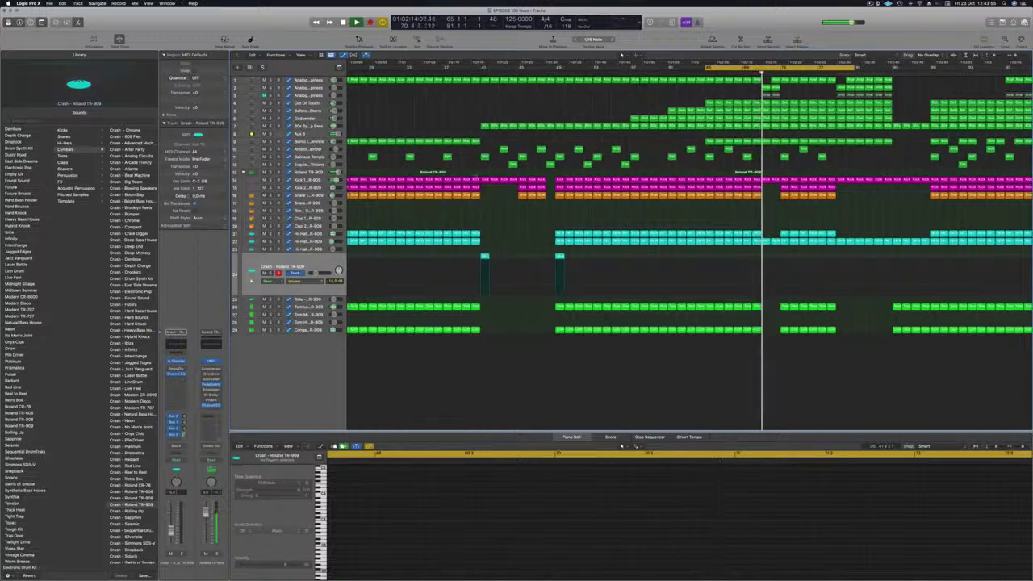
{"action": "left_click", "coordinate": [308, 141]}
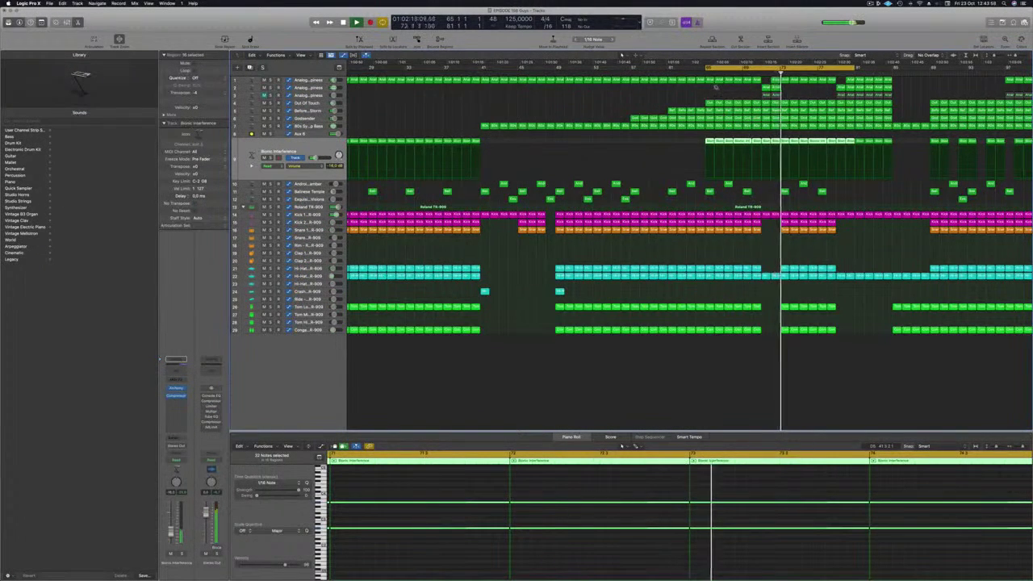
{"action": "key", "text": "super+Left"}
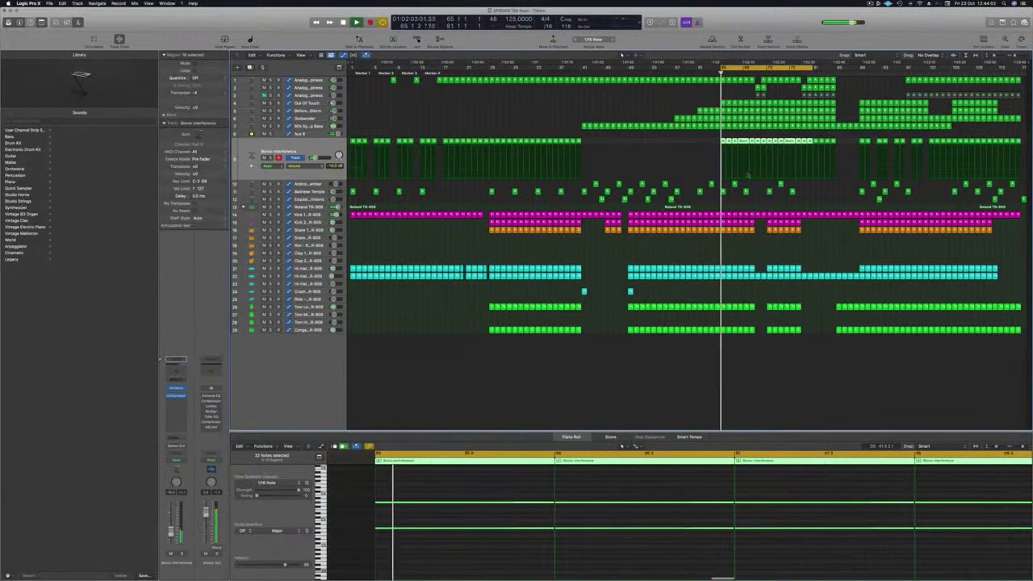
{"action": "key", "text": "super+Right"}
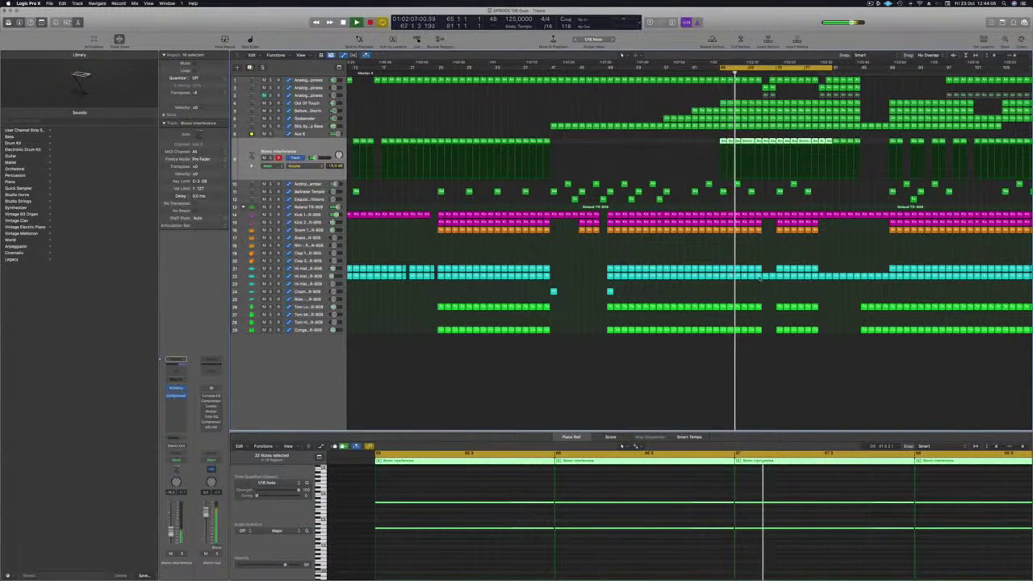
{"action": "key", "text": "super+Right"}
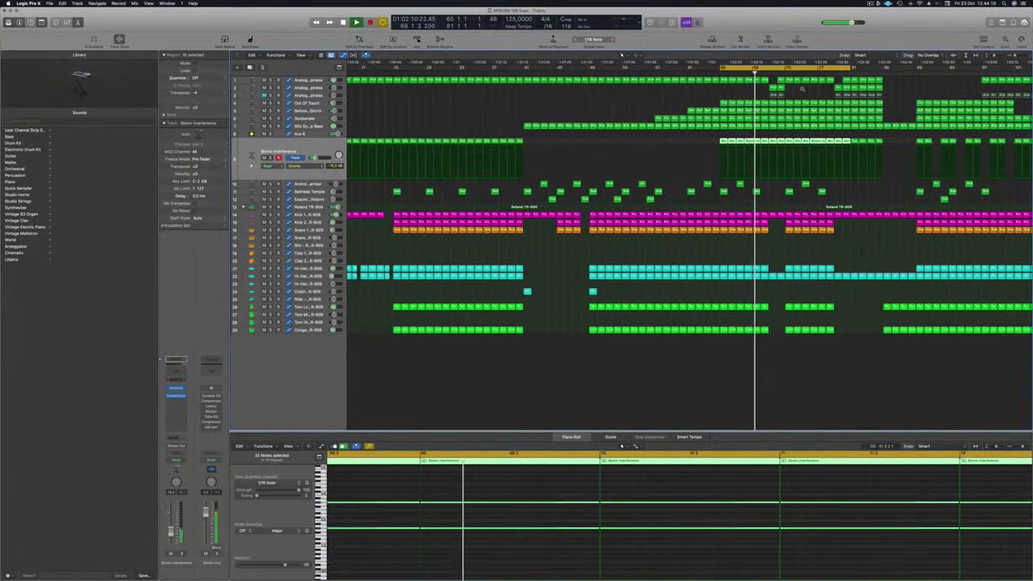
{"action": "key", "text": "super+Right"}
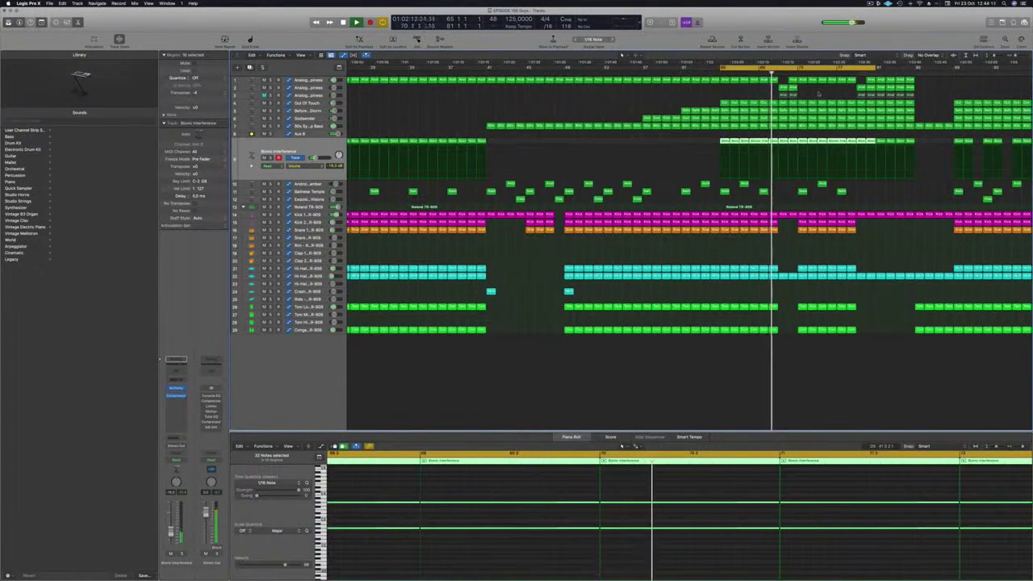
{"action": "key", "text": "super+Right"}
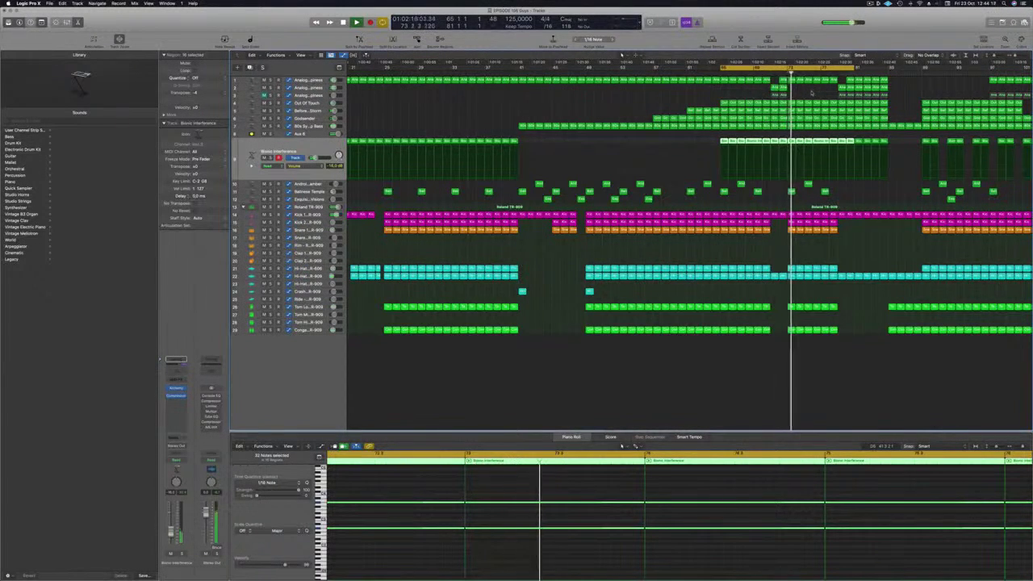
{"action": "key", "text": "super+Left"}
{"action": "key", "text": "super+Left"}
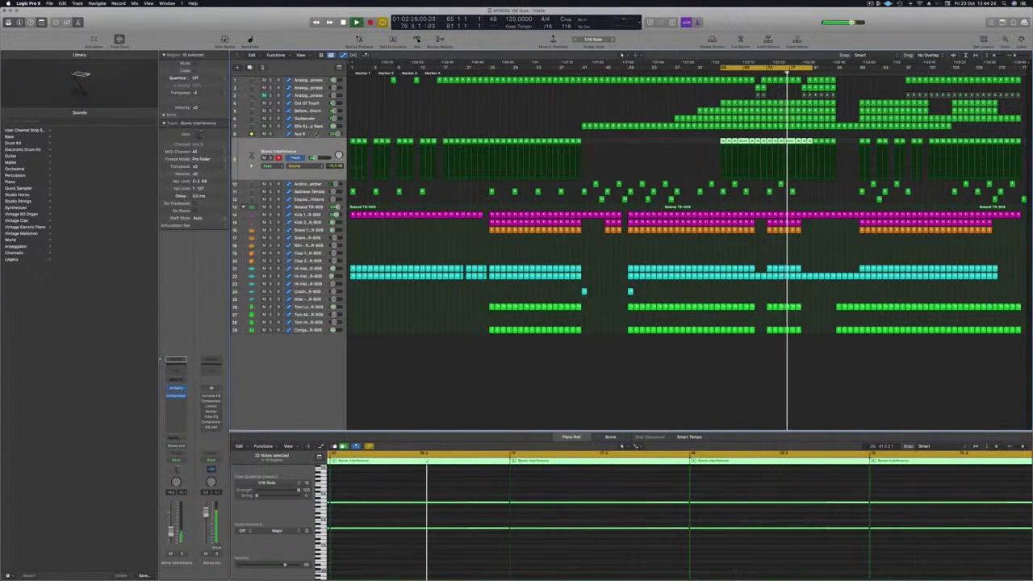
Select the Aux 6 track, restart playback from bar 65, and lower its EQ frequency automation at that bar
{"action": "key", "text": "Up"}
{"action": "key", "text": "space"}
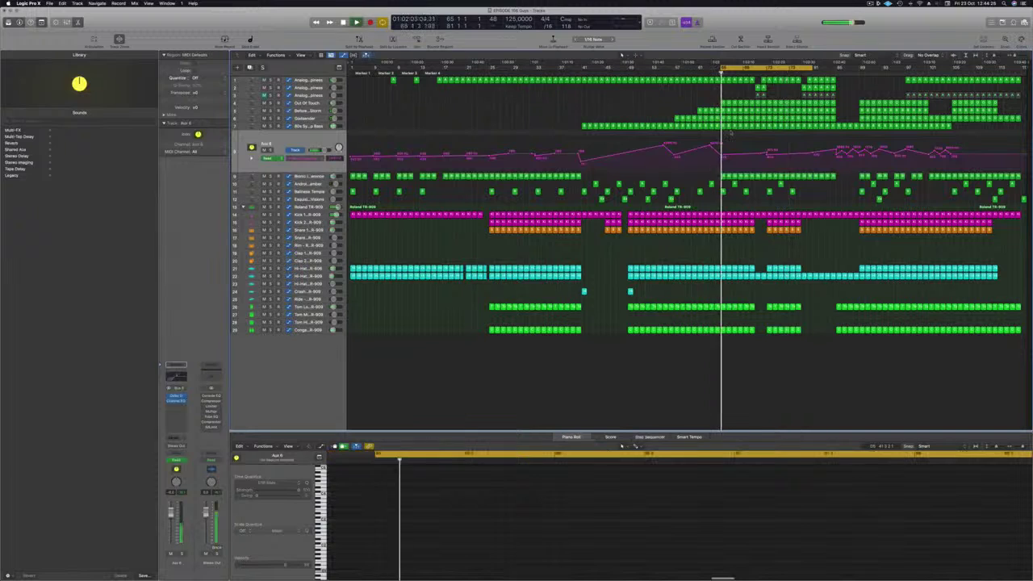
{"action": "left_click_drag", "start_coordinate": [722, 156], "coordinate": [720, 162]}
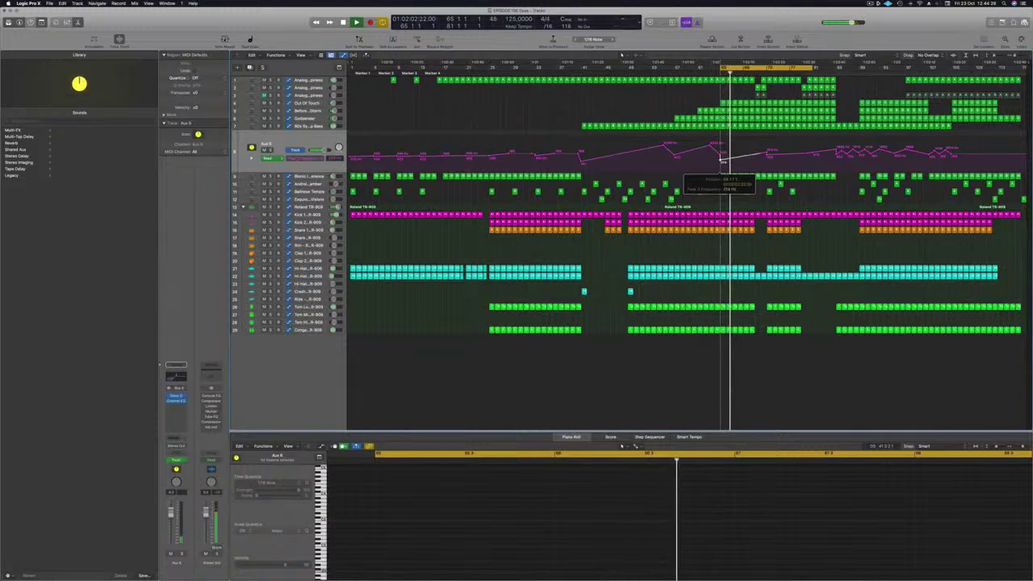
Open the Aux 6 Channel EQ, place its window clear of the automation lane, and watch the frequency sweep
{"action": "left_click", "coordinate": [170, 378]}
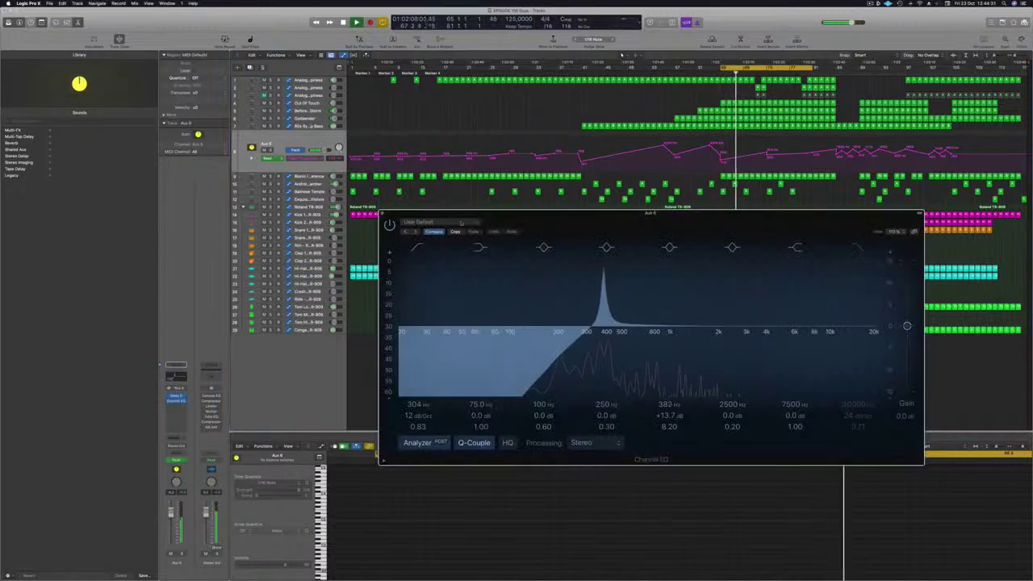
{"action": "left_click_drag", "start_coordinate": [729, 214], "coordinate": [569, 247]}
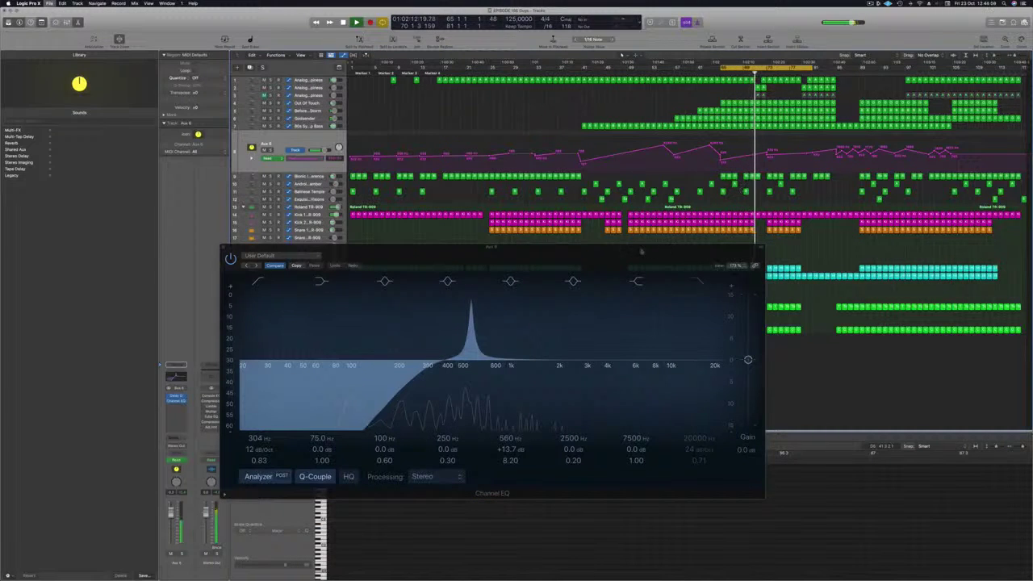
{"action": "left_click_drag", "start_coordinate": [642, 251], "coordinate": [691, 242]}
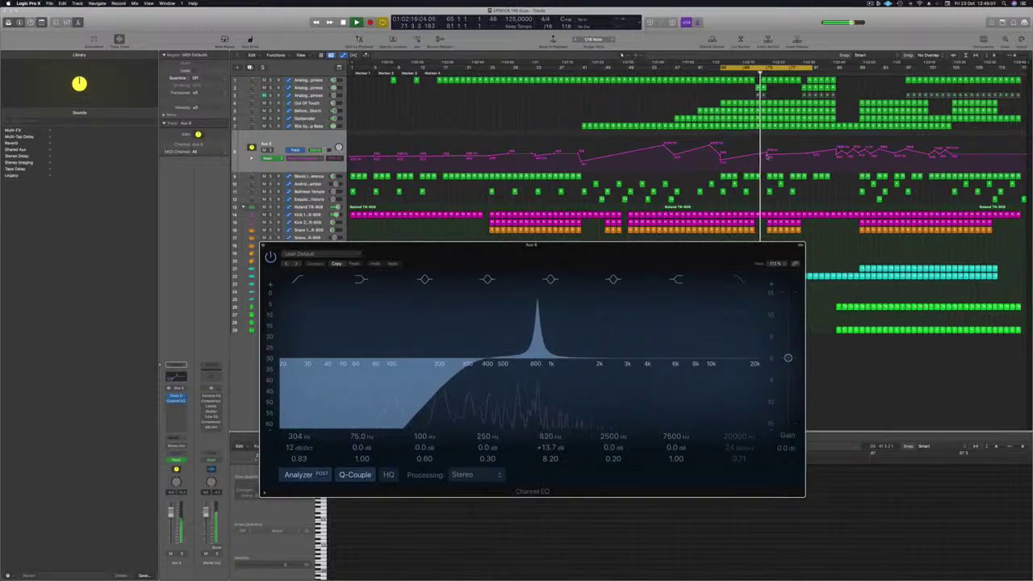
Reshape the Aux 6 EQ frequency automation between bars 71 and 81, adjusting a point near bar 80
{"action": "left_click", "coordinate": [754, 156]}
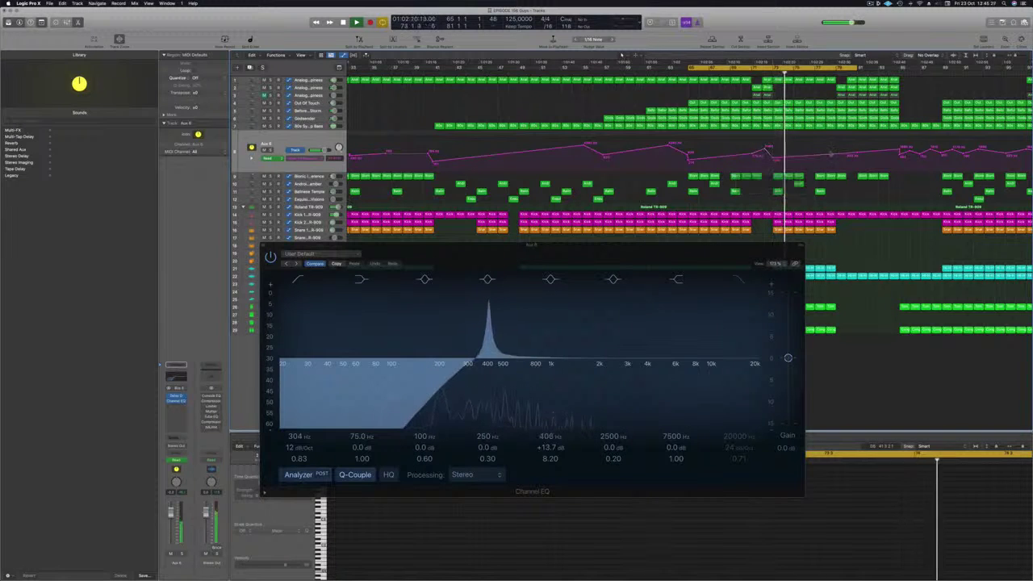
{"action": "left_click", "coordinate": [849, 154]}
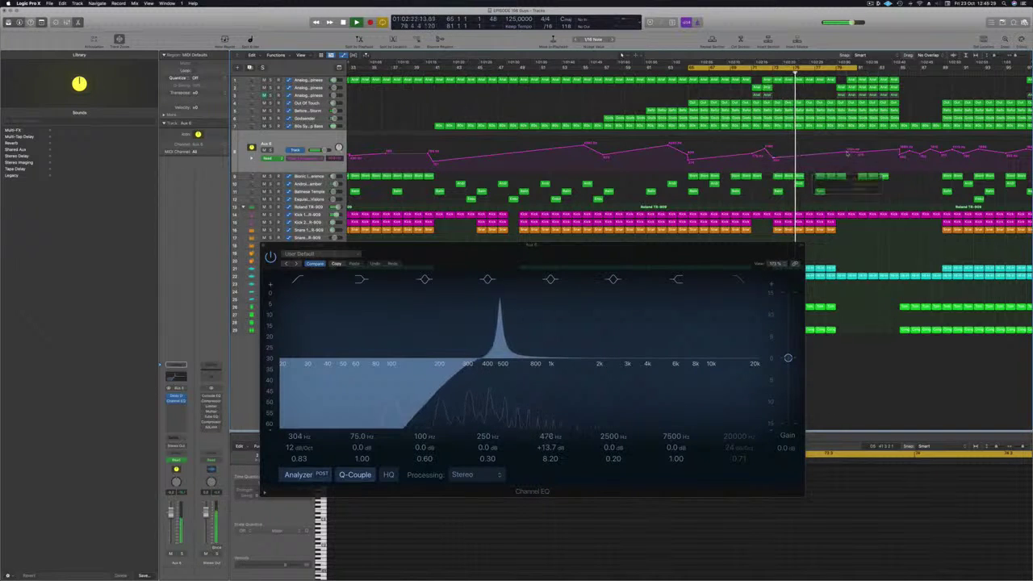
{"action": "left_click_drag", "start_coordinate": [845, 154], "coordinate": [844, 152]}
{"action": "key", "text": "super+Left"}
{"action": "key", "text": "super+Left"}
{"action": "key", "text": "super+Left"}
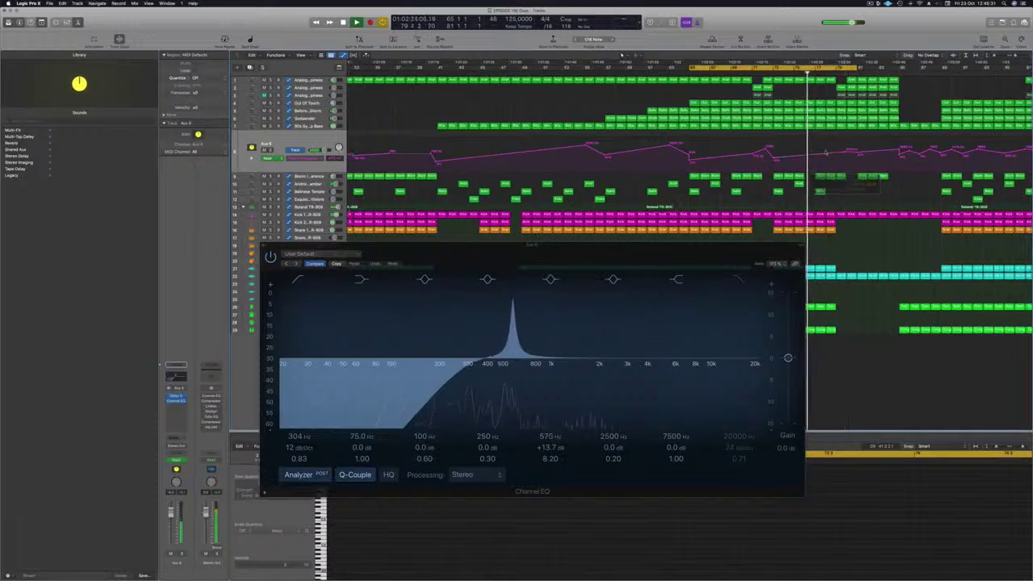
{"action": "key", "text": "super+Left"}
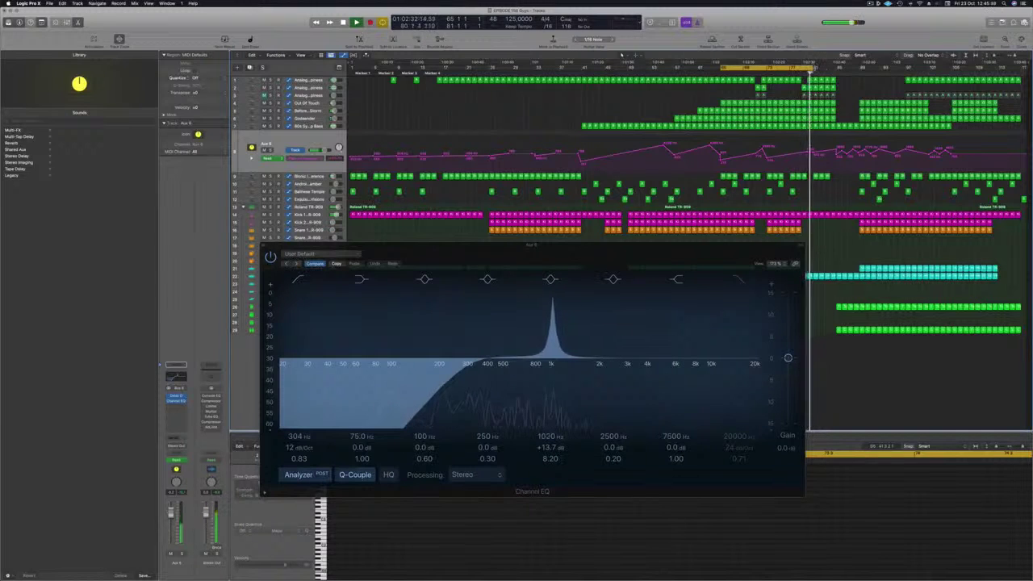
Extend the cycle to bar 89 and delete the hi-hat regions from bars 85–89
{"action": "left_click_drag", "start_coordinate": [811, 68], "coordinate": [861, 67]}
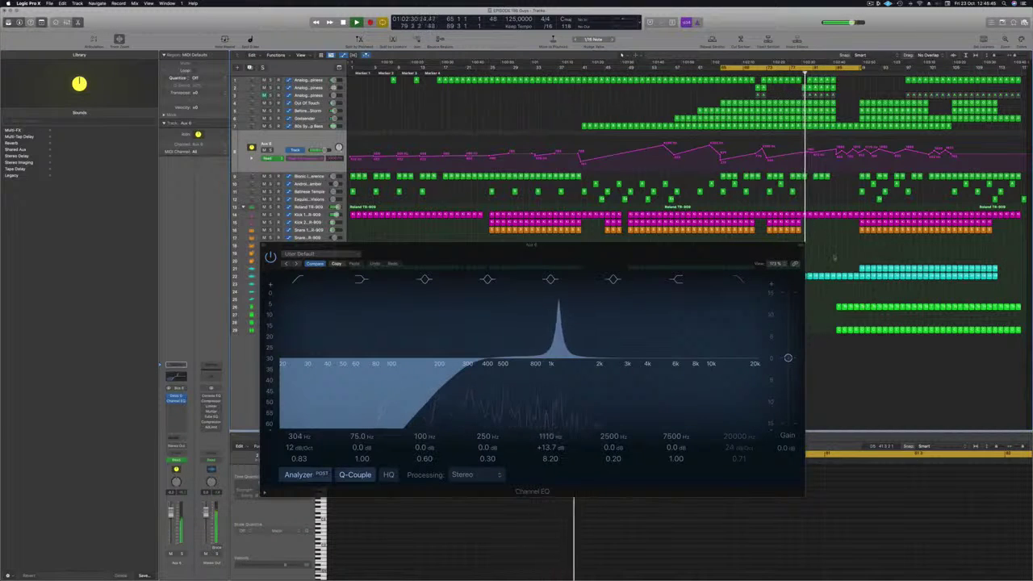
{"action": "left_click_drag", "start_coordinate": [784, 246], "coordinate": [722, 422]}
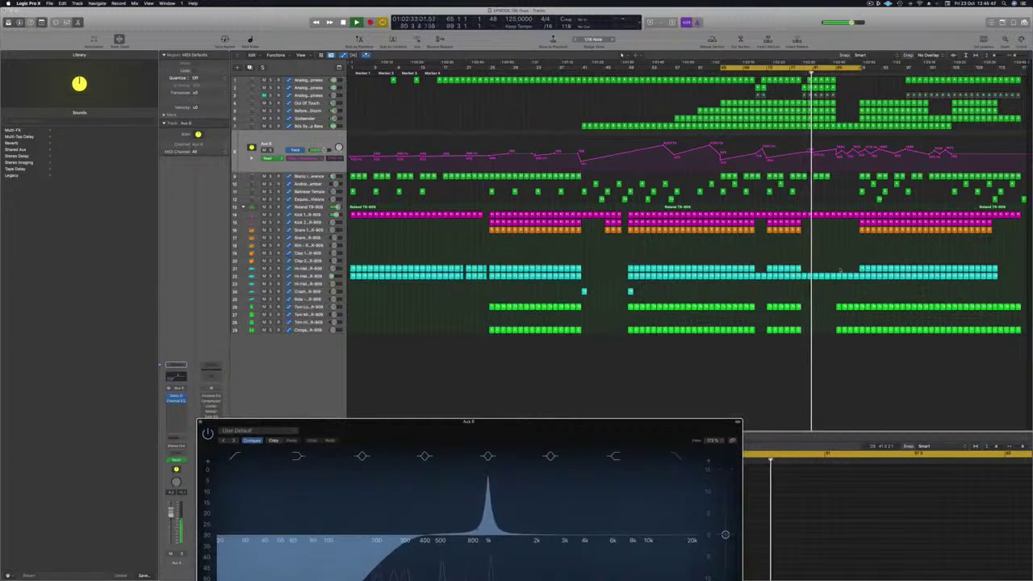
{"action": "left_click", "coordinate": [848, 276]}
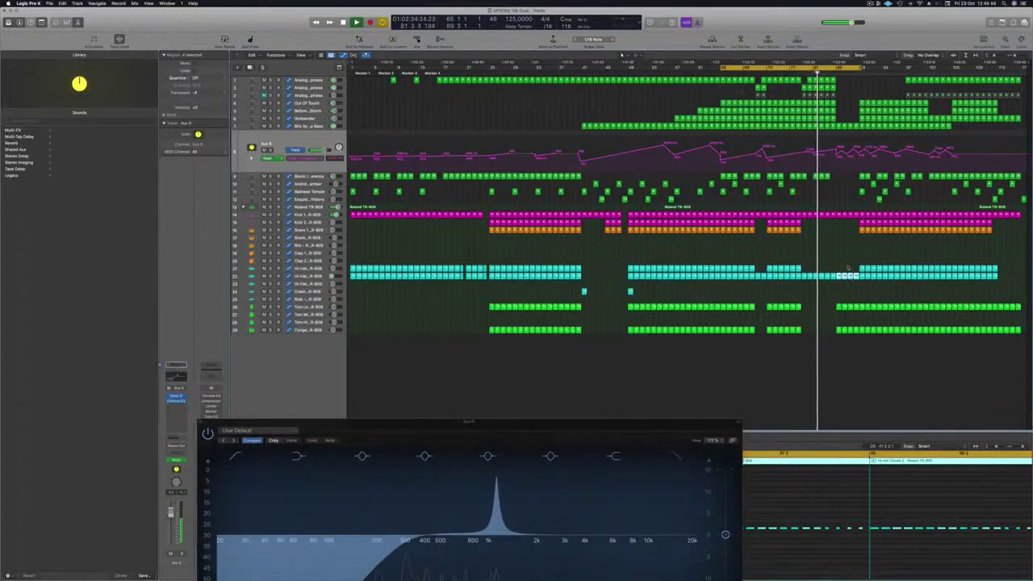
{"action": "key", "text": "Delete"}
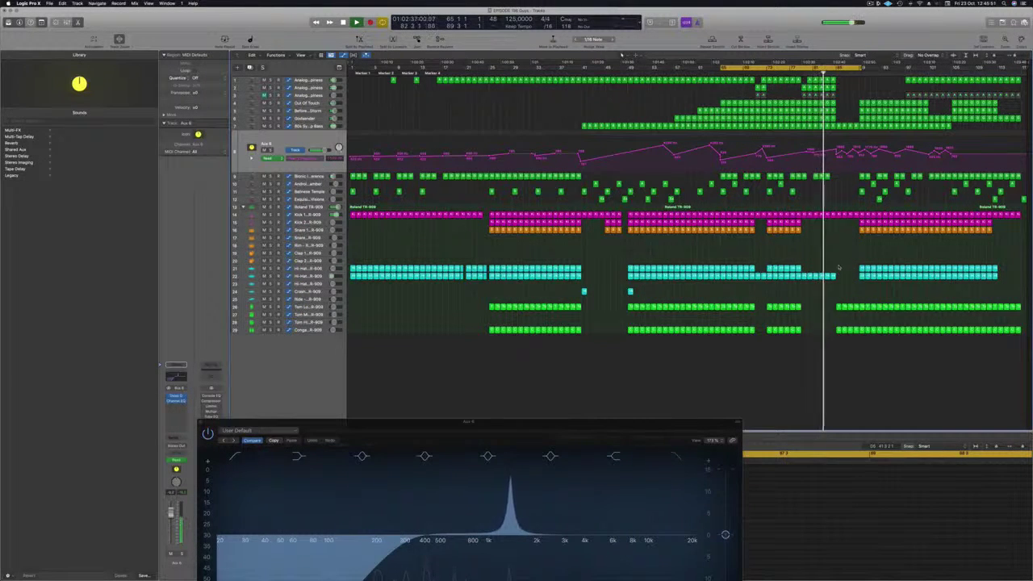
Set the cycle to bars 85–89 and repeat that section four times across all tracks
{"action": "left_click_drag", "start_coordinate": [840, 266], "coordinate": [872, 341]}
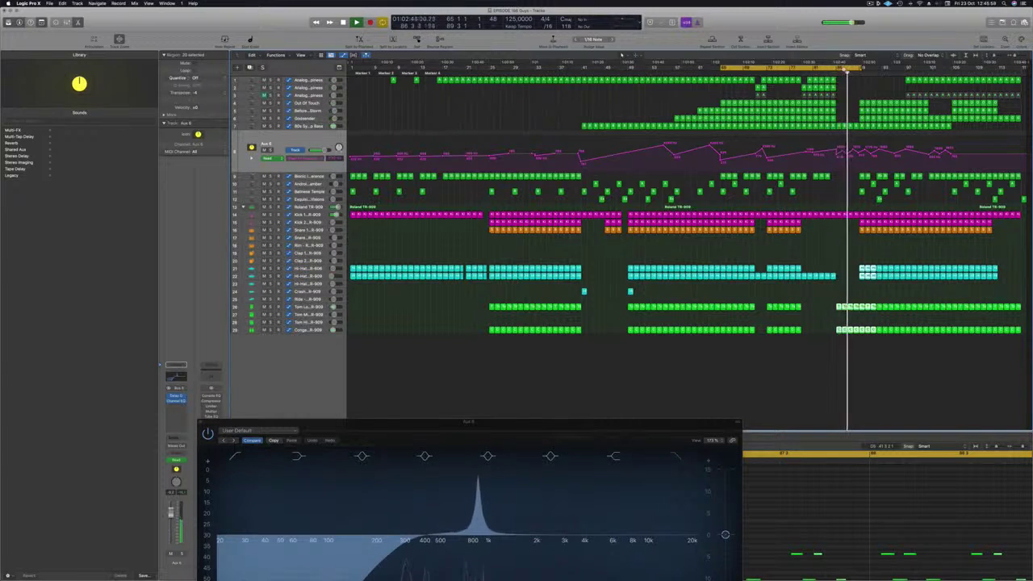
{"action": "key", "text": "c"}
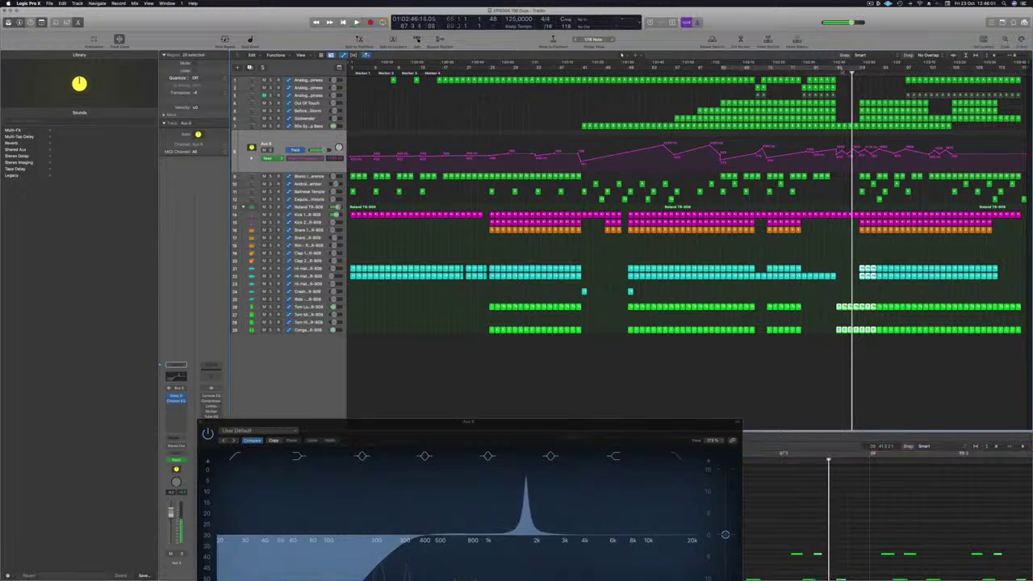
{"action": "left_click_drag", "start_coordinate": [837, 70], "coordinate": [854, 71]}
{"action": "key", "text": "ctrl+super+r"}
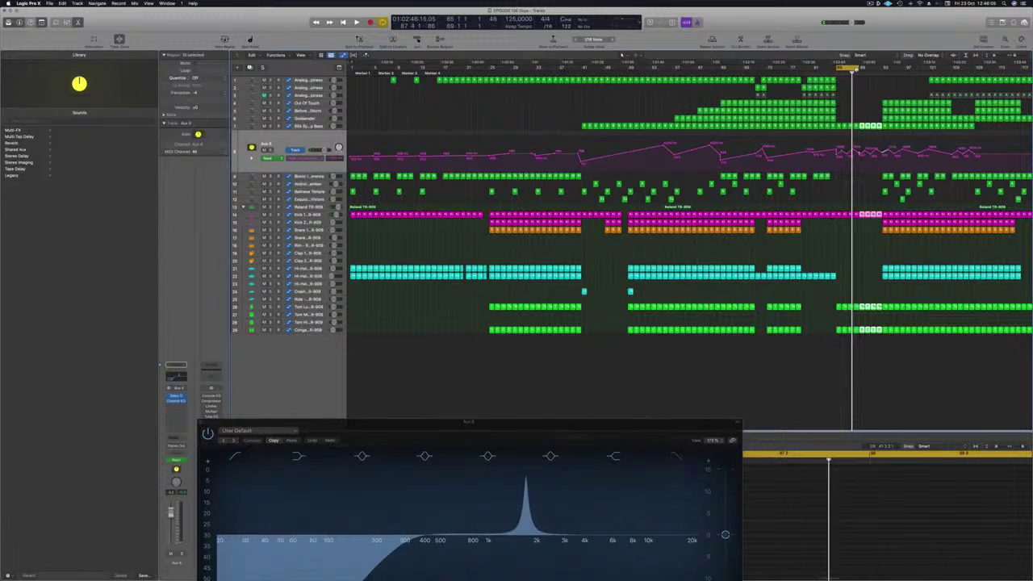
{"action": "key", "text": "ctrl+super+r"}
{"action": "key", "text": "ctrl+super+r"}
{"action": "key", "text": "ctrl+super+r"}
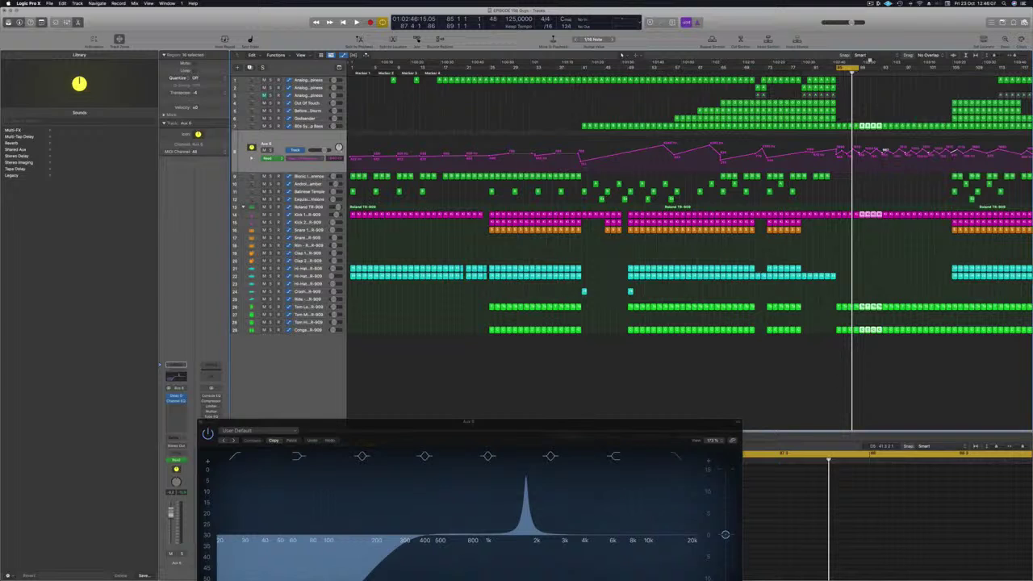
{"action": "left_click", "coordinate": [895, 99], "text": "ctrl+alt"}
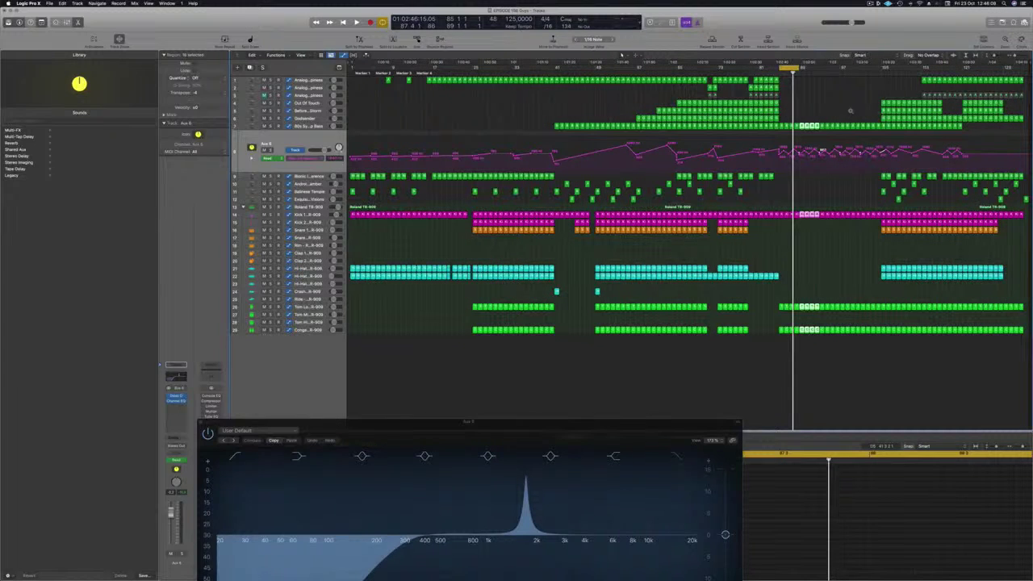
Play the repeated section with the cycle extended to bar 97, restarting from about bar 81
{"action": "key", "text": "space"}
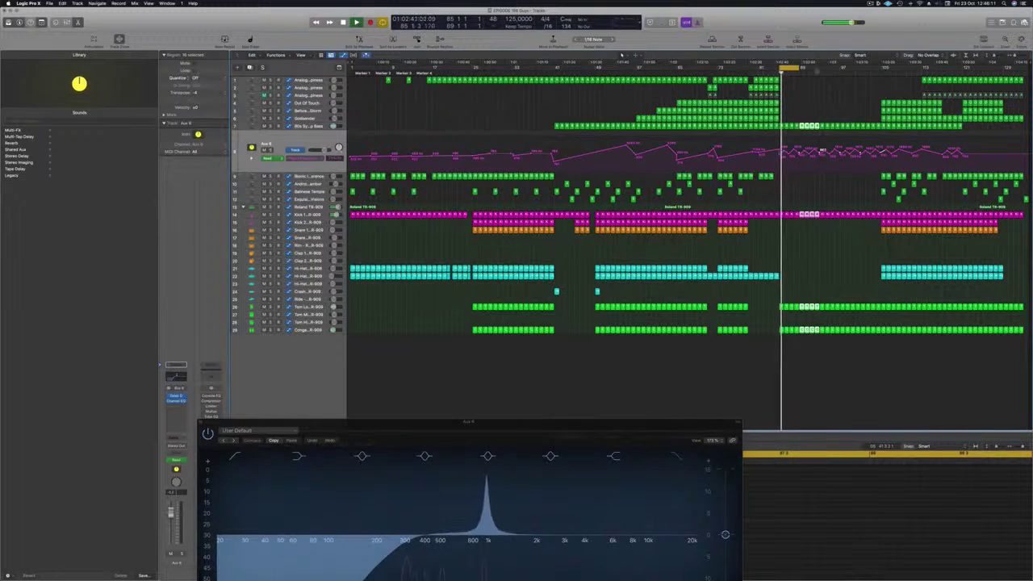
{"action": "left_click_drag", "start_coordinate": [798, 68], "coordinate": [838, 74]}
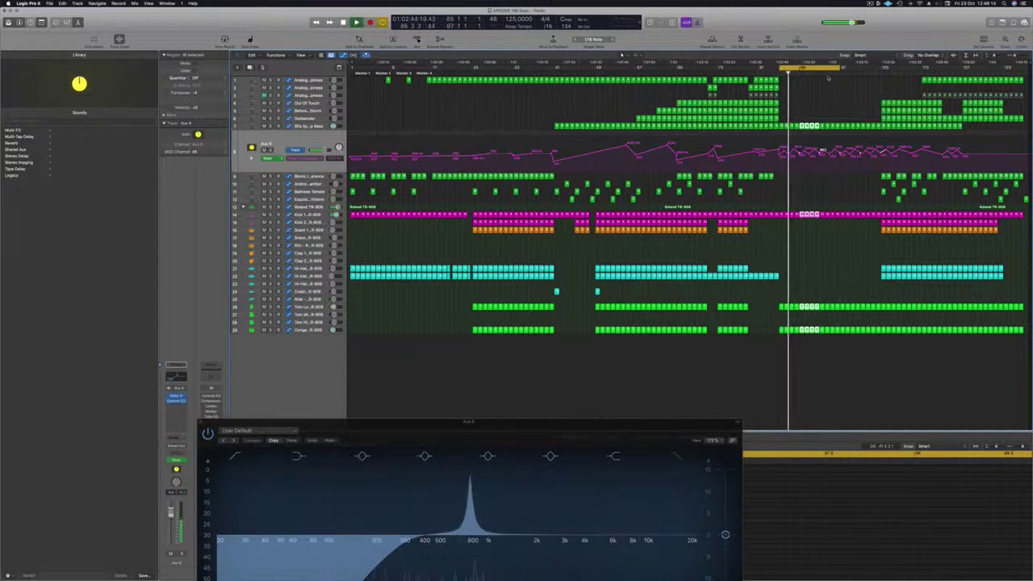
{"action": "key", "text": "space"}
{"action": "key", "text": "space"}
{"action": "left_click", "coordinate": [759, 73]}
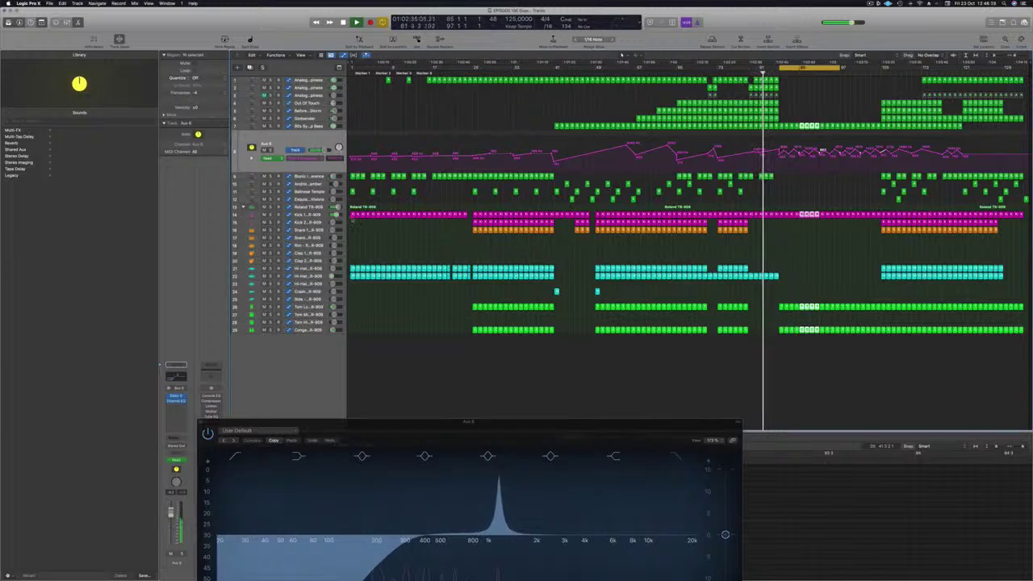
Select the main Roland TR-909 drum track and clear the Channel EQ window and lower editor from view
{"action": "left_click", "coordinate": [325, 214]}
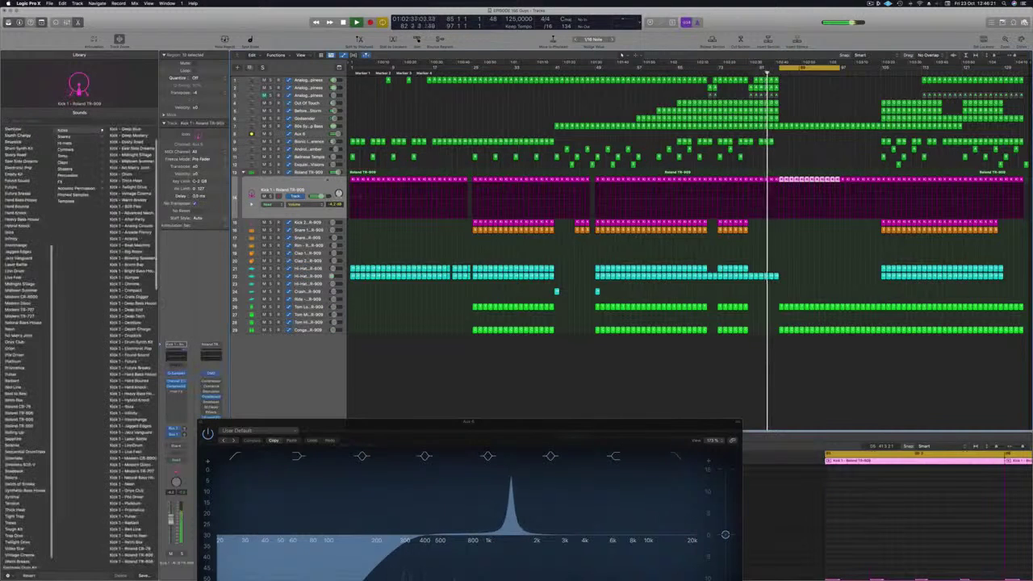
{"action": "left_click", "coordinate": [318, 175]}
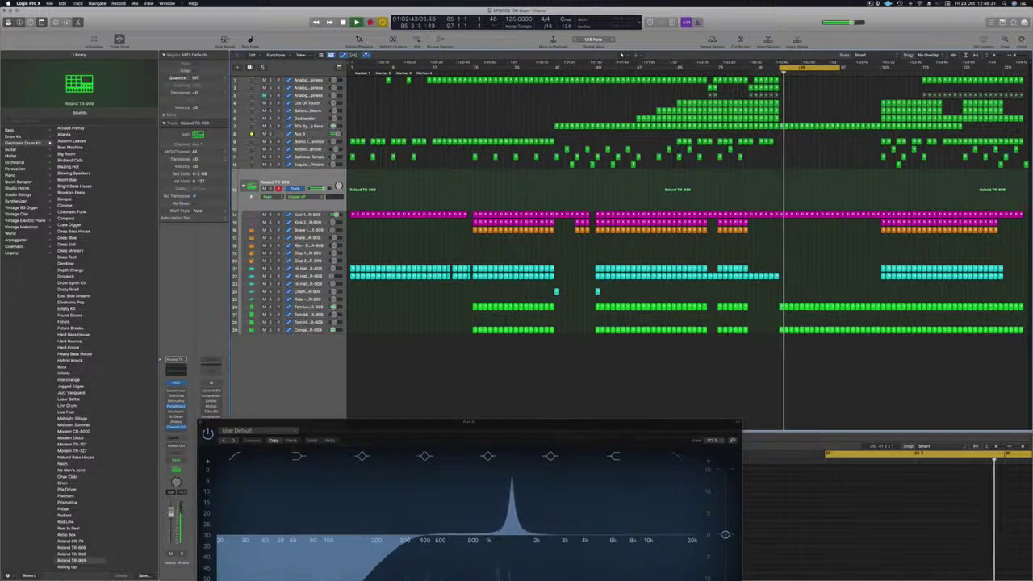
{"action": "left_click_drag", "start_coordinate": [328, 422], "coordinate": [707, 342]}
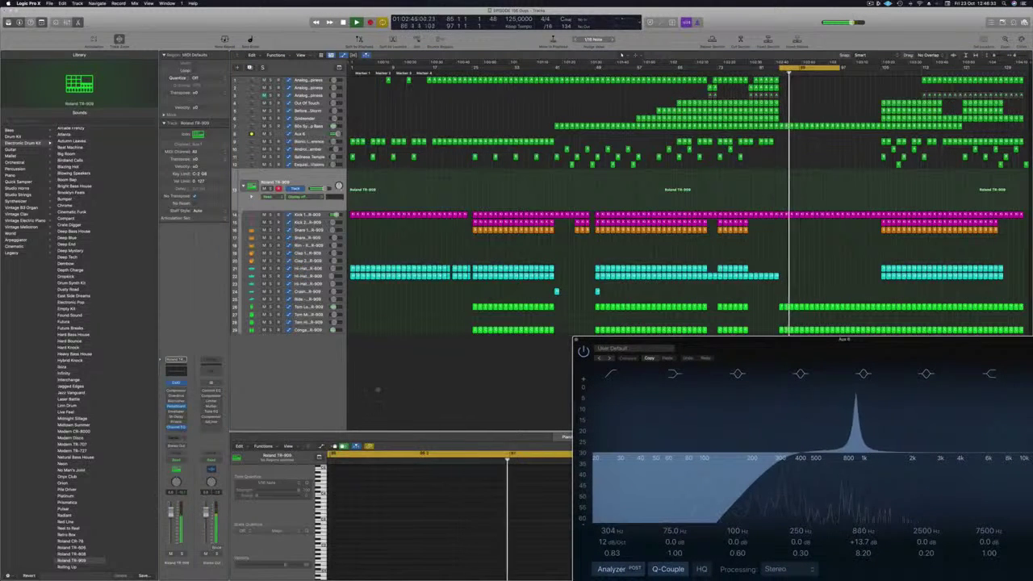
{"action": "key", "text": "x"}
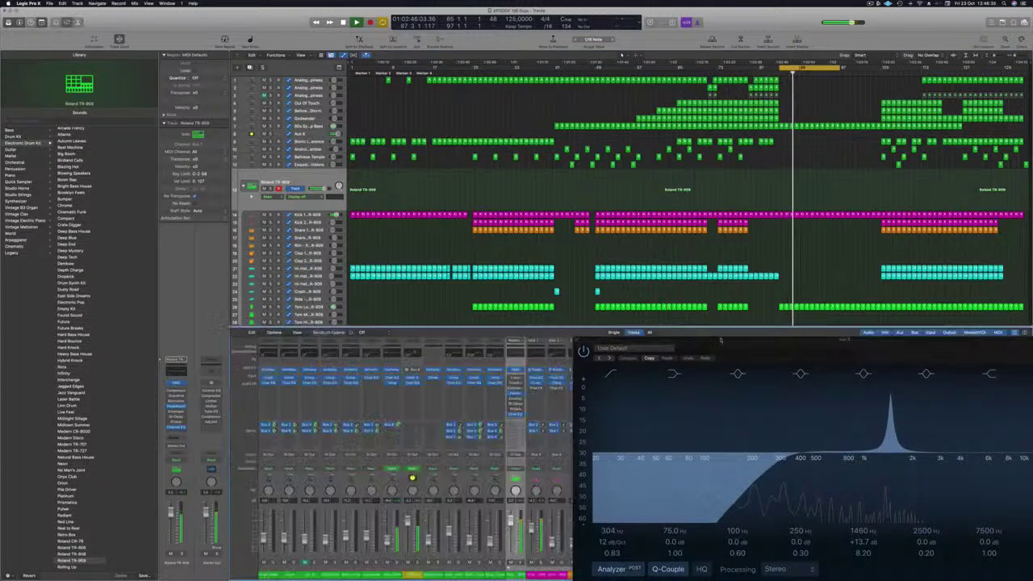
{"action": "left_click_drag", "start_coordinate": [704, 346], "coordinate": [595, 295]}
{"action": "key", "text": "x"}
{"action": "key", "text": "v"}
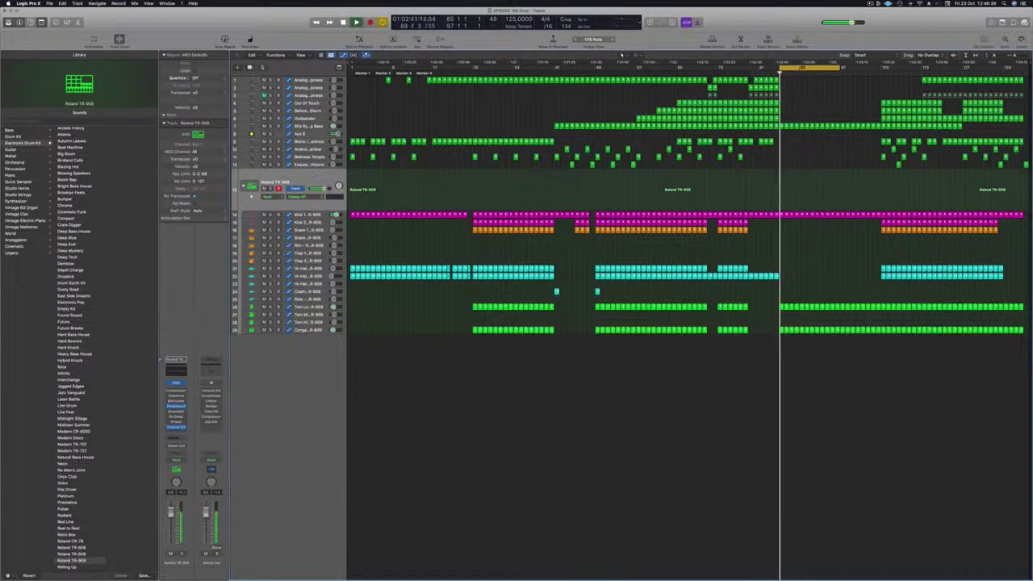
Open the Roland TR-909's Drum Machine Designer and move its window clear of the cycled bars
{"action": "left_click", "coordinate": [176, 383]}
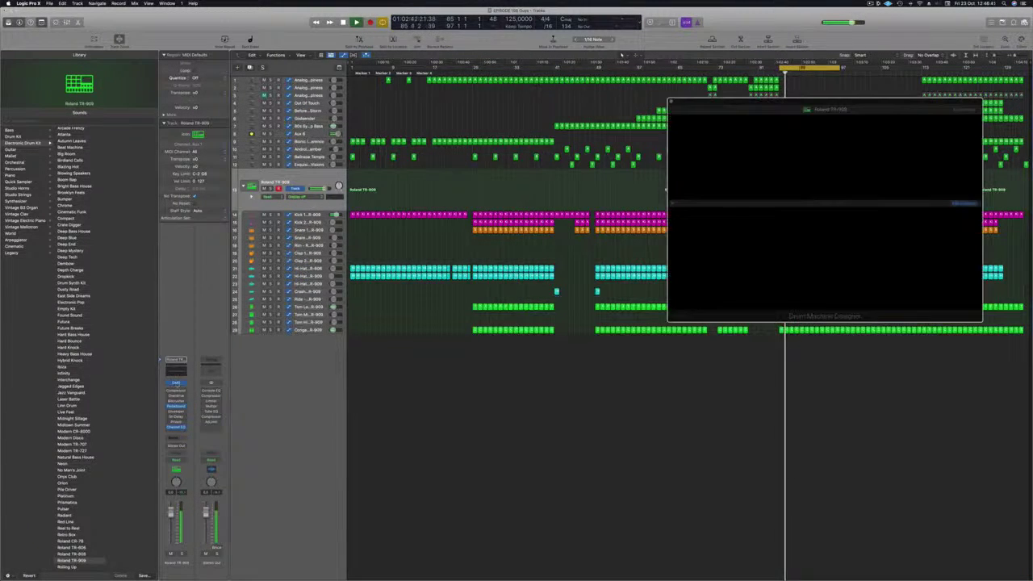
{"action": "left_click_drag", "start_coordinate": [876, 108], "coordinate": [691, 107]}
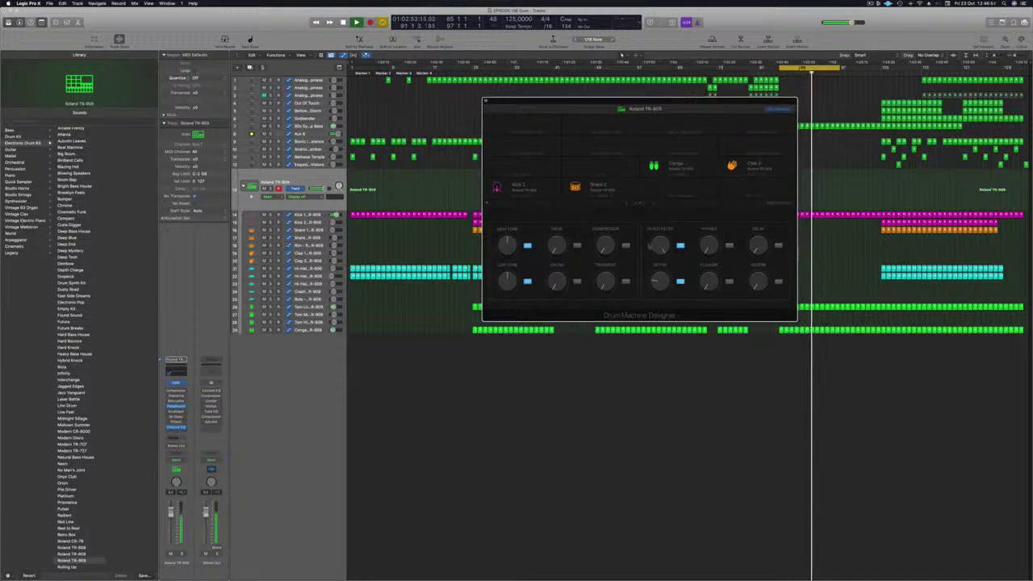
{"action": "left_click_drag", "start_coordinate": [721, 105], "coordinate": [626, 189]}
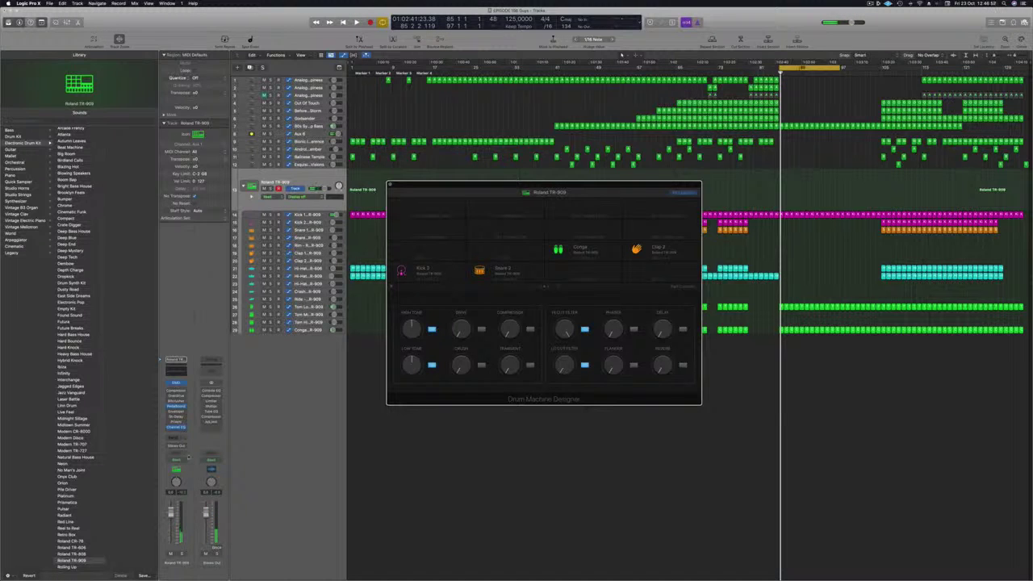
Set the Roland TR-909 track to Touch automation and record a downward High Cut Filter sweep from bar 85
{"action": "left_click", "coordinate": [185, 460]}
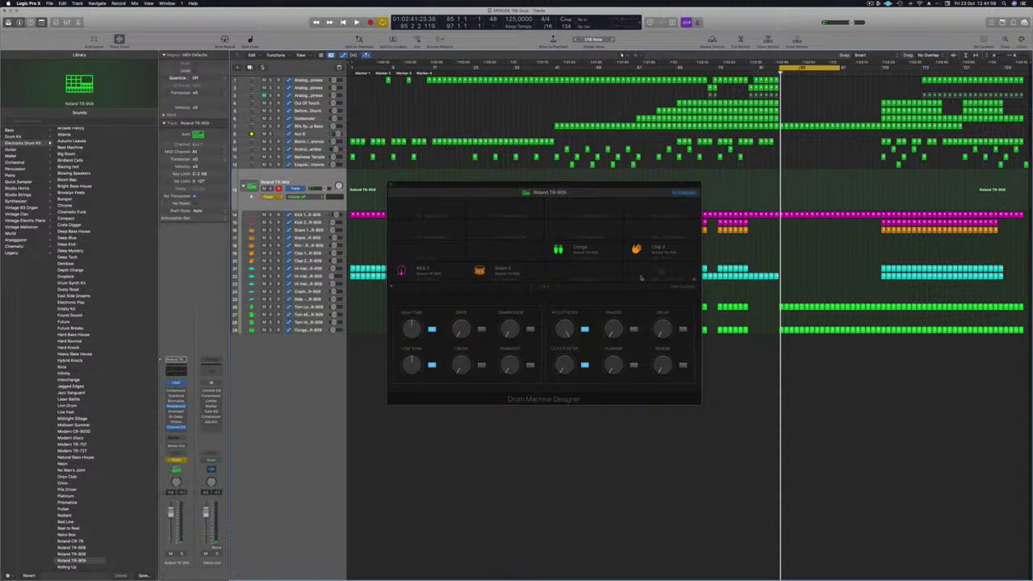
{"action": "key", "text": "space"}
{"action": "left_click_drag", "start_coordinate": [565, 329], "coordinate": [564, 345]}
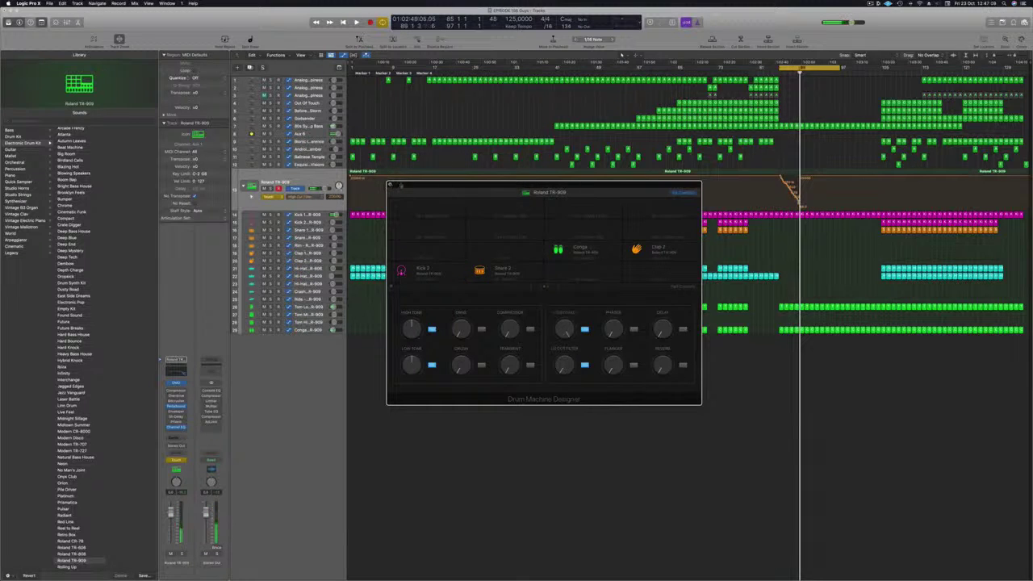
Close Drum Machine Designer and reshape the High Cut Filter automation into a straight drop from bar 85 to its minimum at bar 89
{"action": "key", "text": "super+w"}
{"action": "mouse_move", "coordinate": [801, 178]}
{"action": "left_mouse_down"}
{"action": "mouse_move", "coordinate": [781, 176]}
{"action": "mouse_move", "coordinate": [806, 183]}
{"action": "left_mouse_up"}
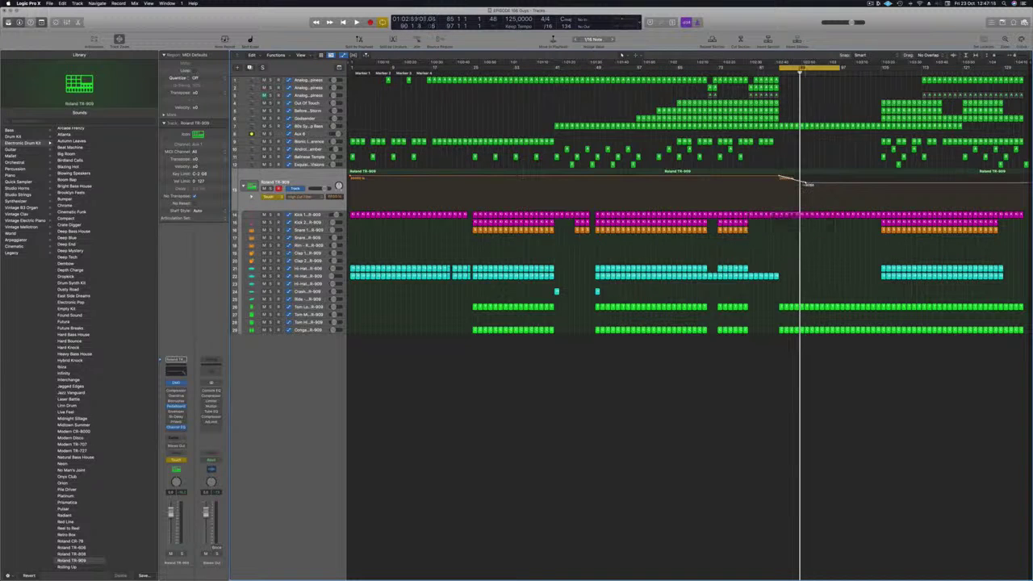
{"action": "key", "text": "super+Right"}
{"action": "key", "text": "super+Right"}
{"action": "key", "text": "super+Right"}
{"action": "key", "text": "super+Right"}
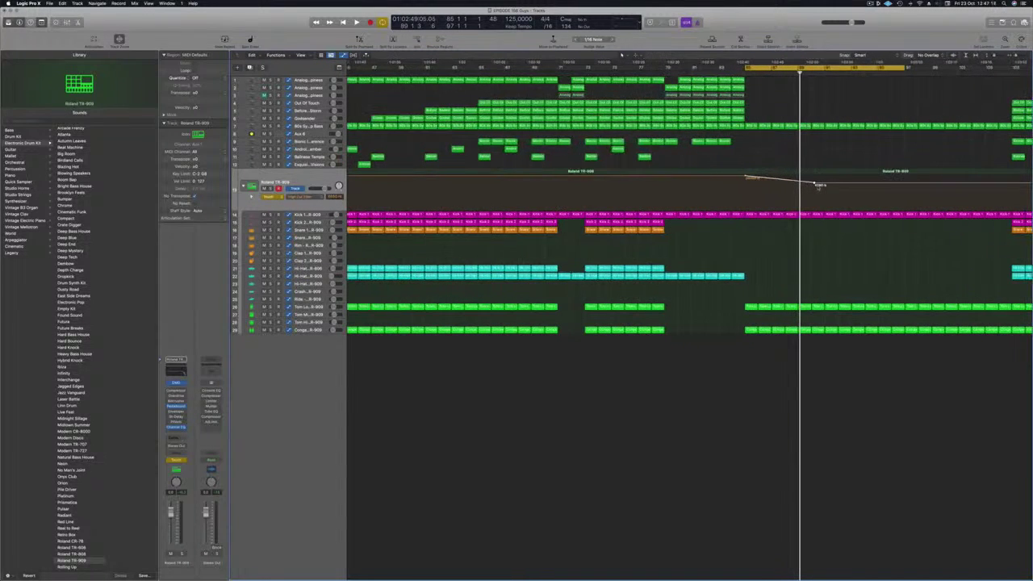
{"action": "left_click_drag", "start_coordinate": [813, 184], "coordinate": [802, 207]}
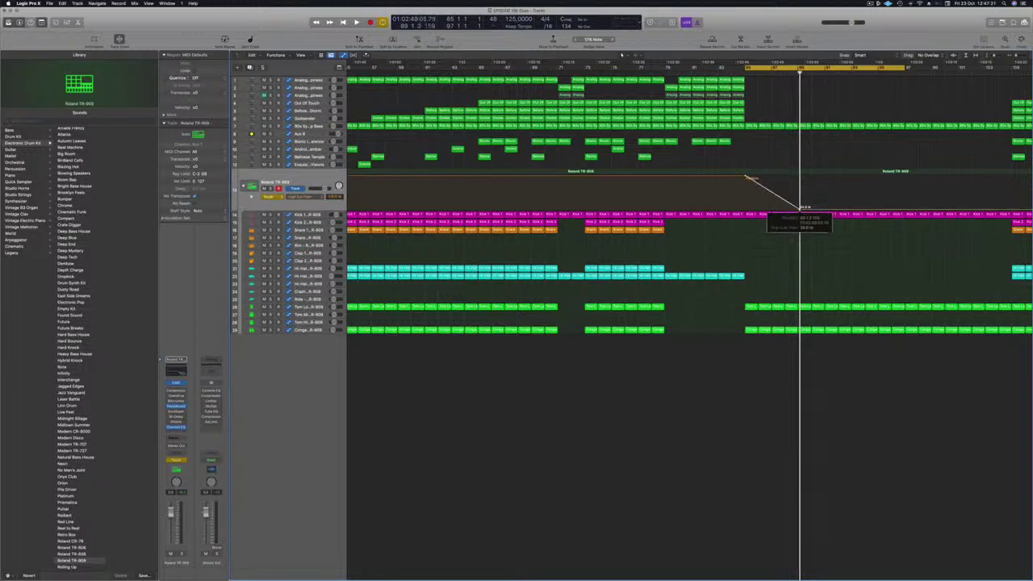
Delete the kick, low tom and conga regions from bars 89–93 and play the section
{"action": "key", "text": "super+Left"}
{"action": "key", "text": "super+Left"}
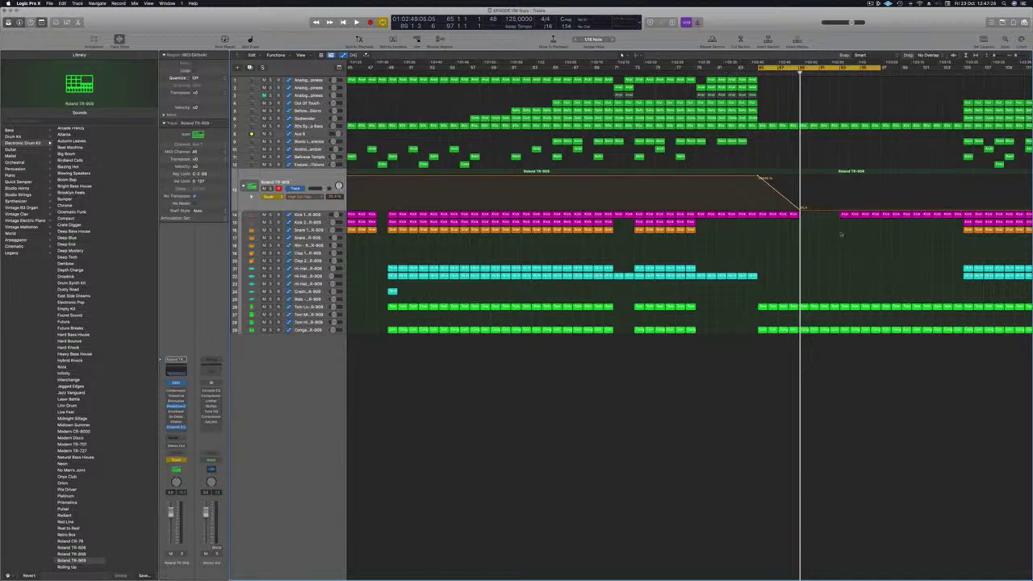
{"action": "key", "text": "space"}
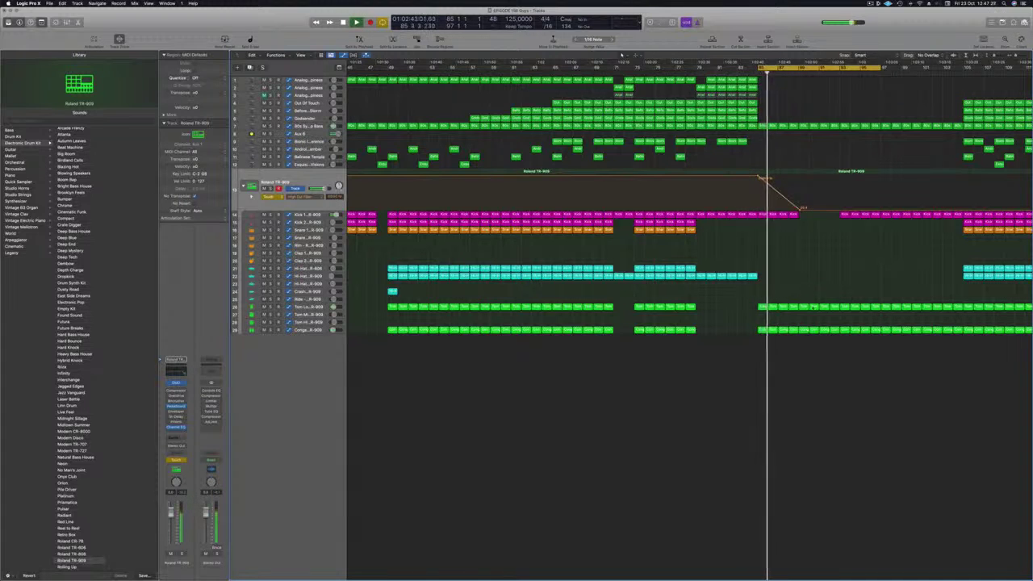
{"action": "left_click_drag", "start_coordinate": [798, 297], "coordinate": [839, 336]}
{"action": "key", "text": "Delete"}
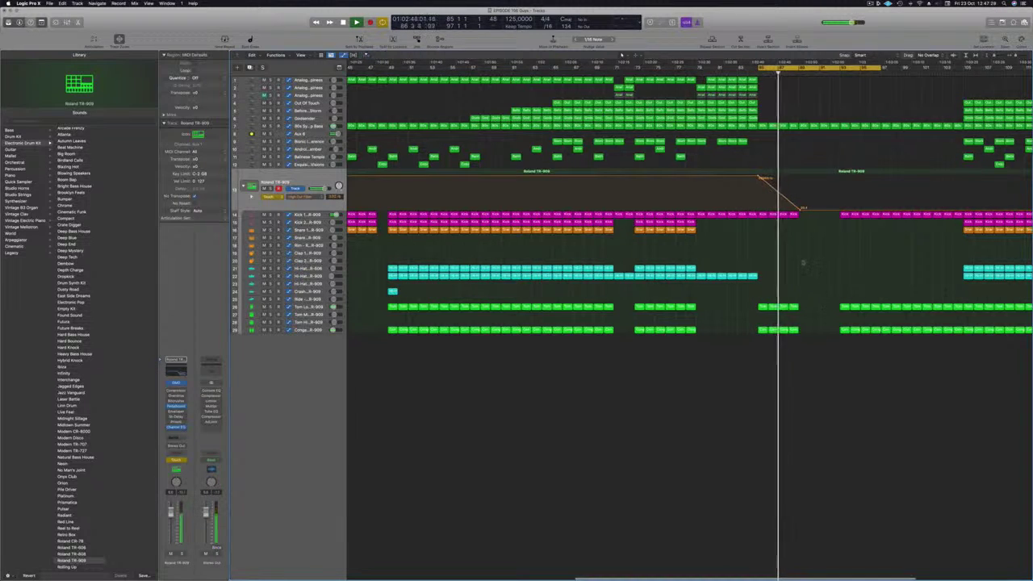
Listen through the filtered drum section at bars 85–97 and extend the Kick 1 gap to bar 97
{"action": "key", "text": "super+Left"}
{"action": "key", "text": "super+Left"}
{"action": "key", "text": "super+Left"}
{"action": "key", "text": "super+Left"}
{"action": "key", "text": "super+Left"}
{"action": "key", "text": "super+Left"}
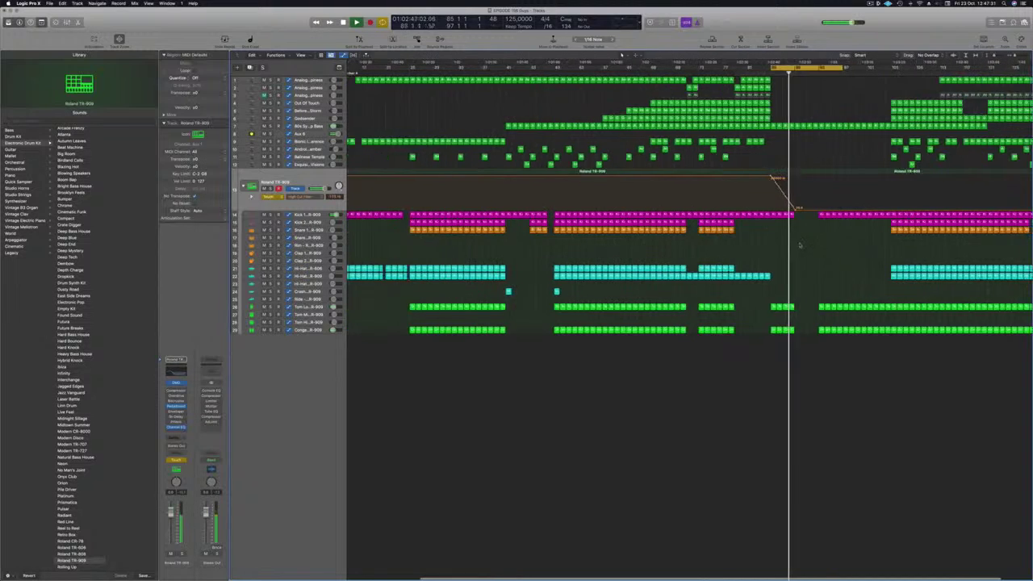
{"action": "key", "text": "super+Right"}
{"action": "key", "text": "super+Right"}
{"action": "key", "text": "super+Right"}
{"action": "key", "text": "super+Right"}
{"action": "key", "text": "super+Left"}
{"action": "key", "text": "super+Left"}
{"action": "key", "text": "super+Left"}
{"action": "key", "text": "super+Left"}
{"action": "key", "text": "super+Left"}
{"action": "key", "text": "super+Left"}
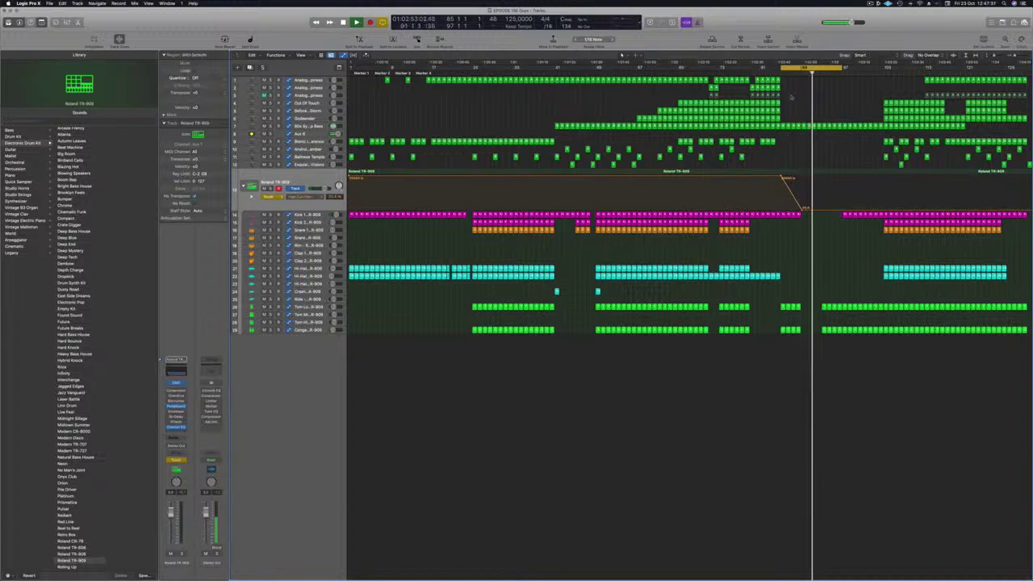
Replace the zigzag automation with gradual rises on Aux 6 from bar 85 to 105 and on 80s Synth Pop Bass from bar 85 to 97
{"action": "left_click", "coordinate": [309, 137]}
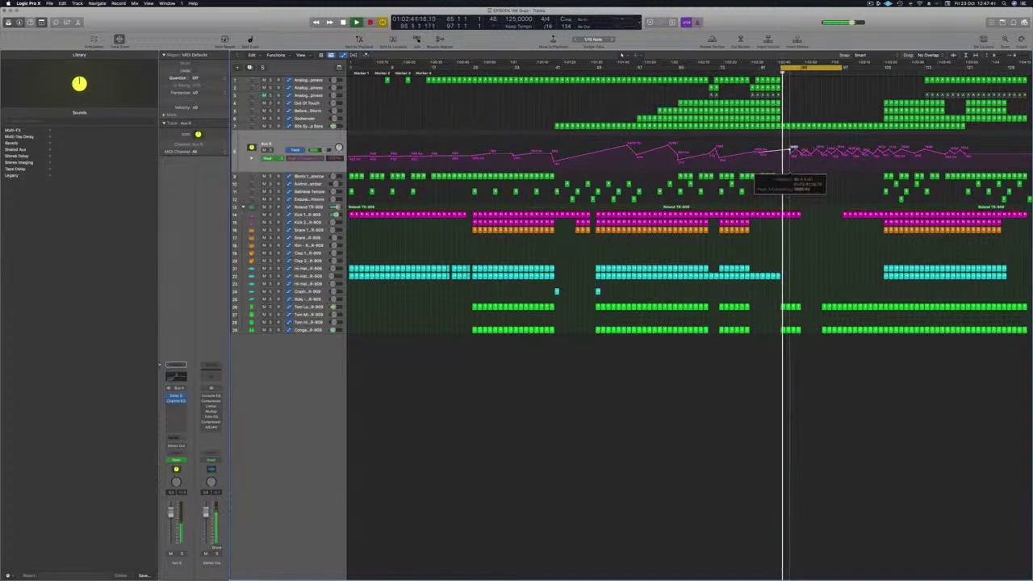
{"action": "left_click_drag", "start_coordinate": [791, 149], "coordinate": [884, 149]}
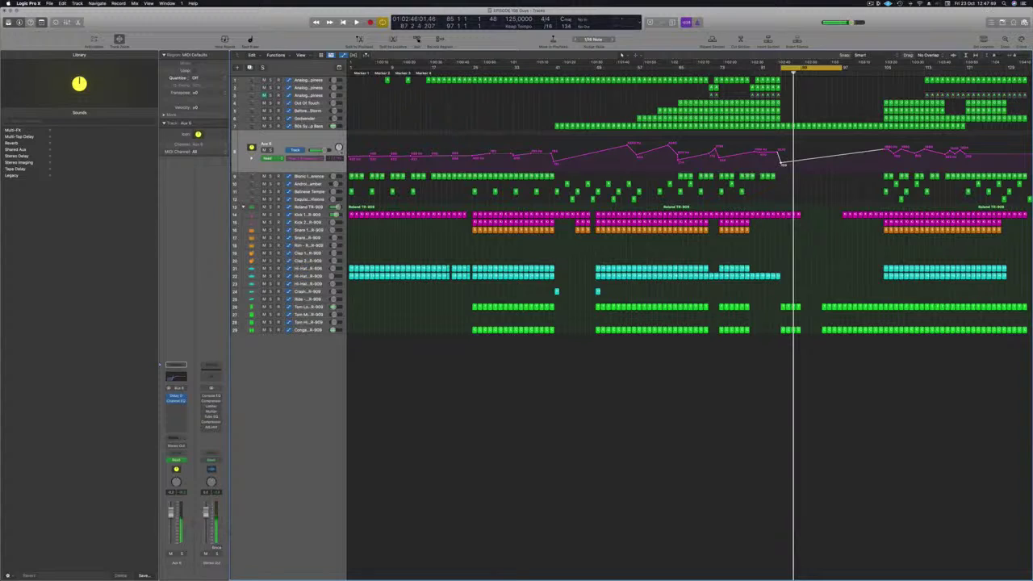
{"action": "left_click", "coordinate": [314, 126]}
{"action": "key", "text": "space"}
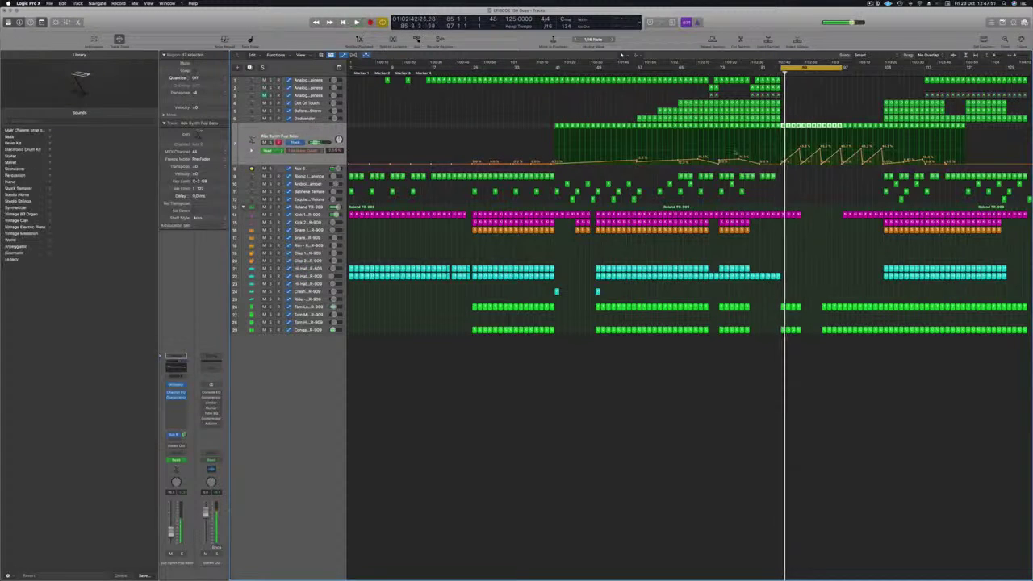
{"action": "left_click_drag", "start_coordinate": [846, 149], "coordinate": [859, 150]}
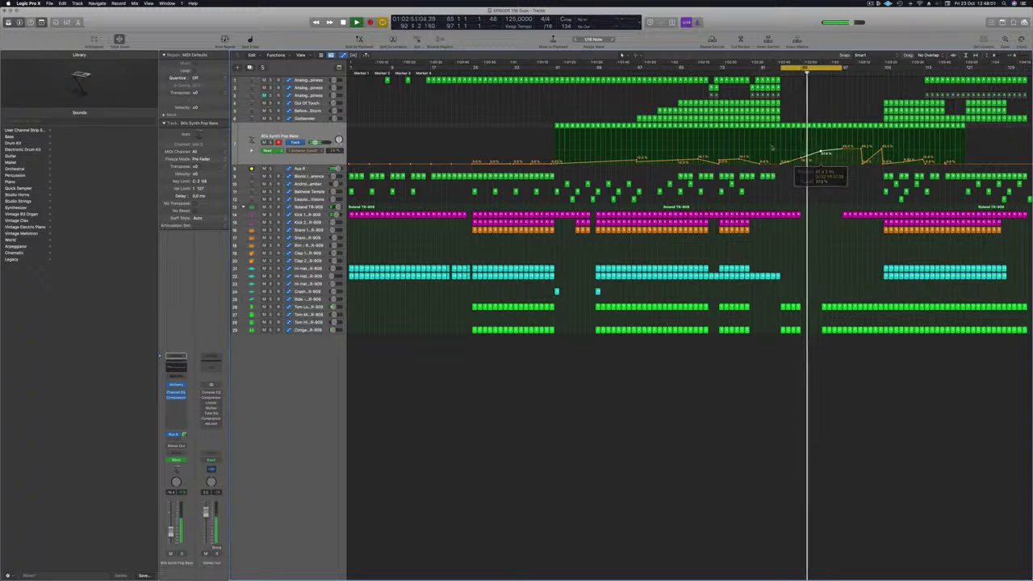
{"action": "left_click", "coordinate": [305, 130]}
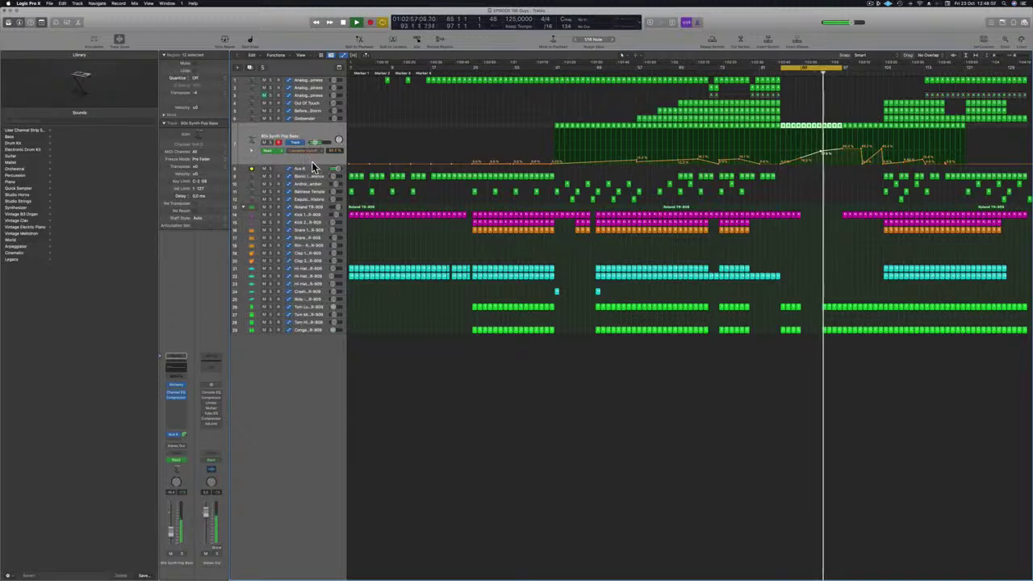
{"action": "key", "text": "Down"}
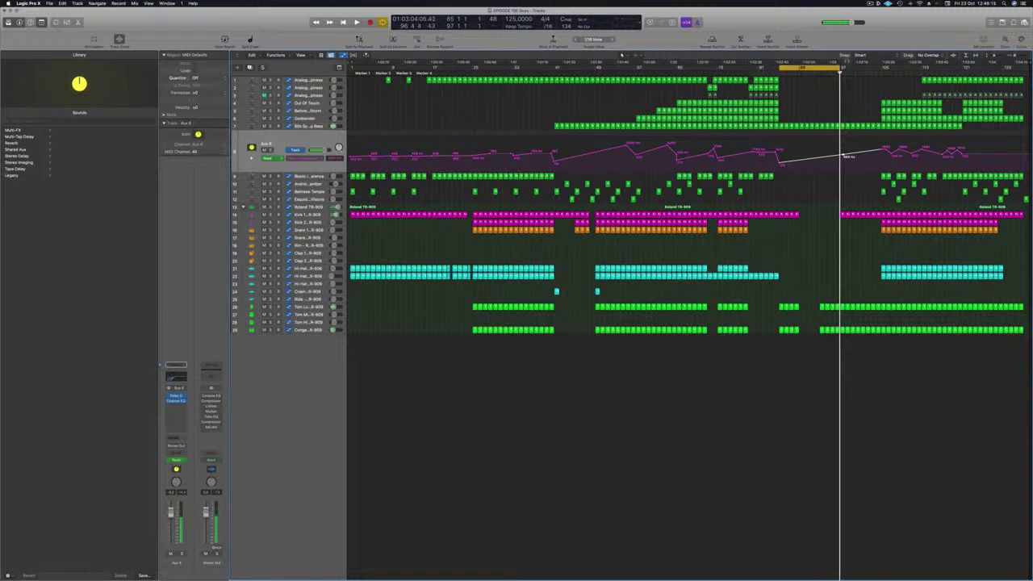
Extend the cycle range to bar 105, play it and copy four track 1 Analog regions to bar 97
{"action": "left_click_drag", "start_coordinate": [839, 68], "coordinate": [881, 68]}
{"action": "key", "text": "space"}
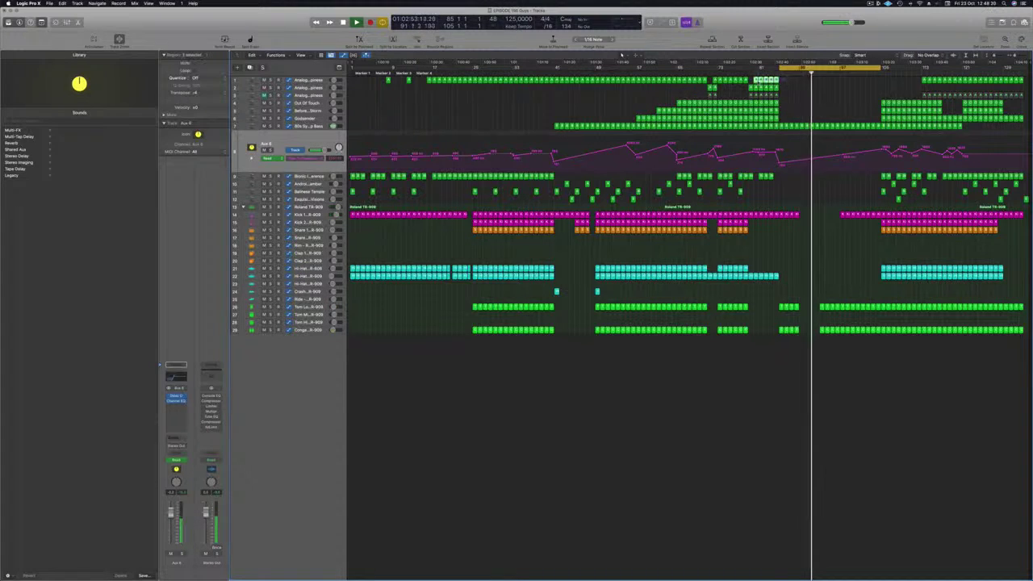
{"action": "left_click_drag", "start_coordinate": [760, 79], "coordinate": [848, 84]}
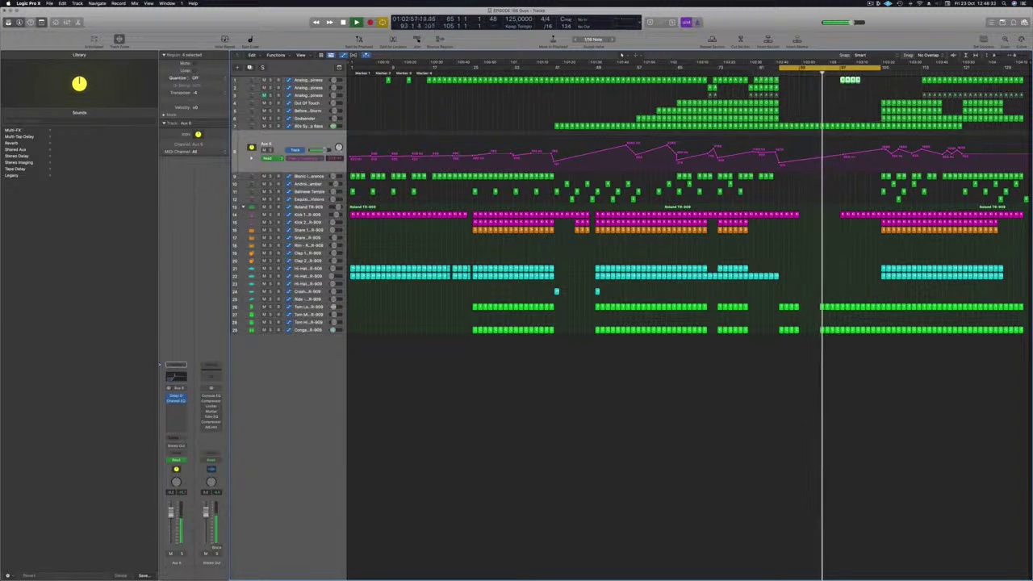
Reshape the 80s Synth Pop Bass automation into a straight climb to bar 105 and repeat the four copied Analog regions from bar 101
{"action": "key", "text": "Up"}
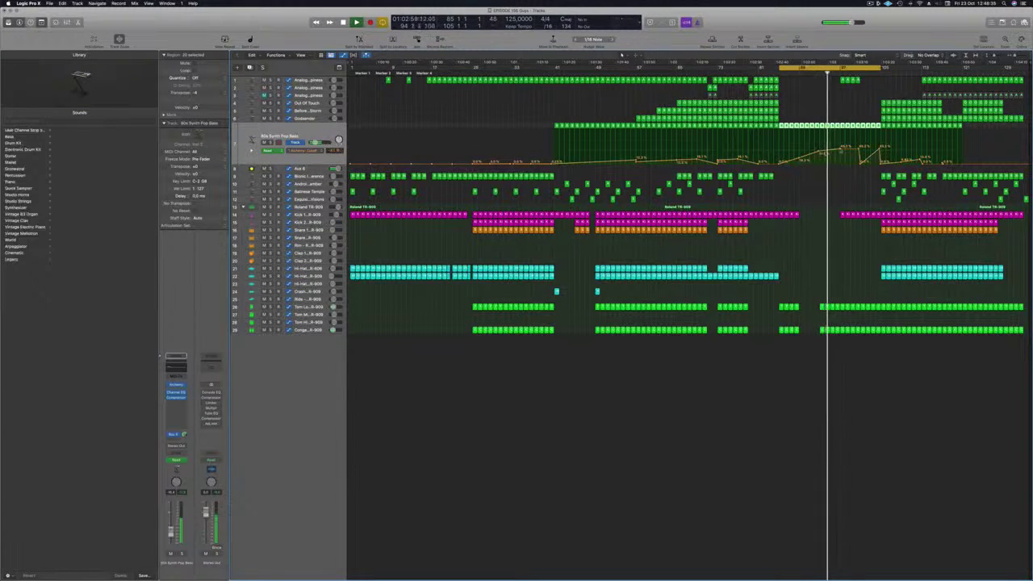
{"action": "left_click_drag", "start_coordinate": [840, 149], "coordinate": [861, 142]}
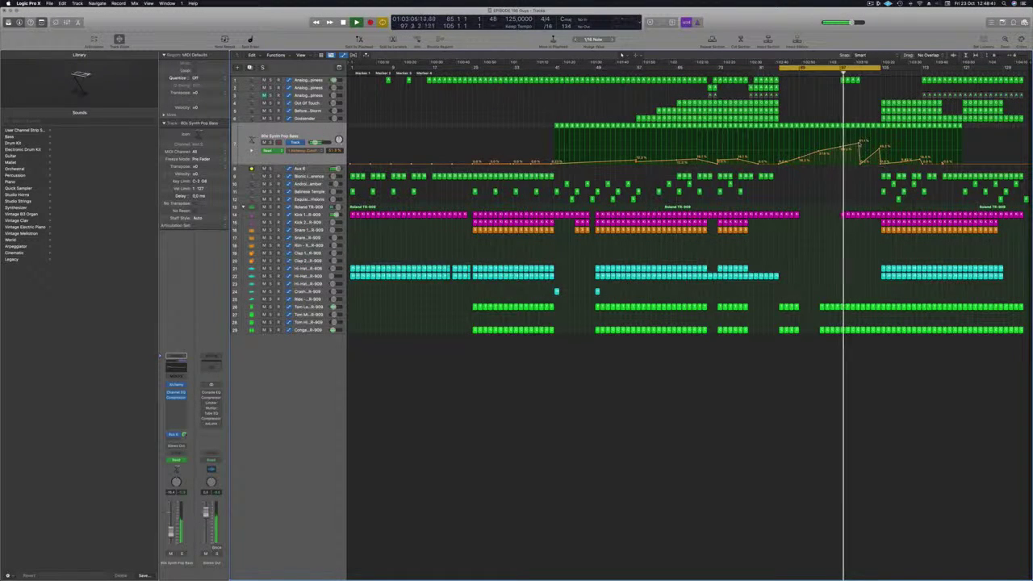
{"action": "left_click", "coordinate": [849, 80]}
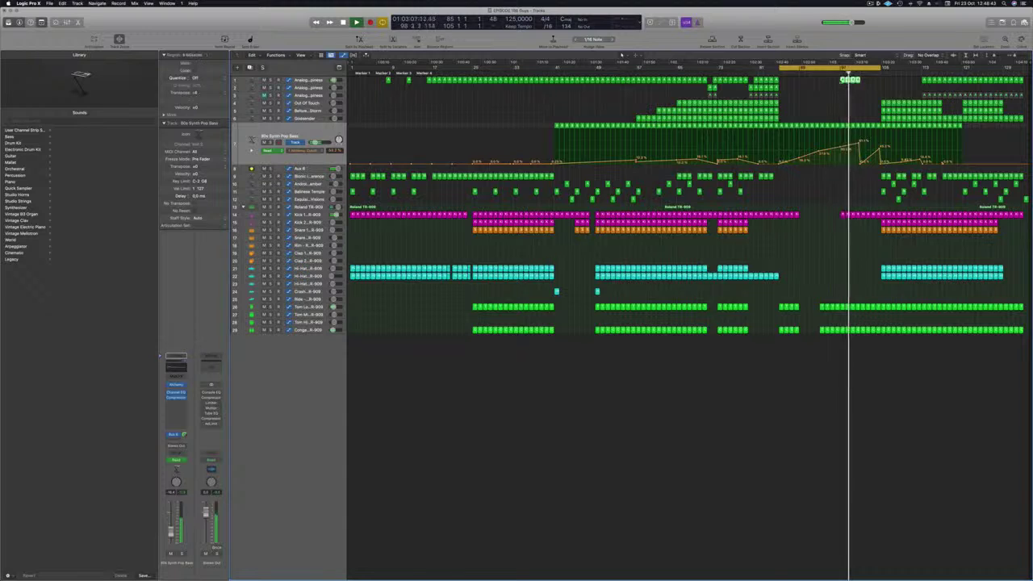
{"action": "left_click_drag", "start_coordinate": [849, 80], "coordinate": [869, 80]}
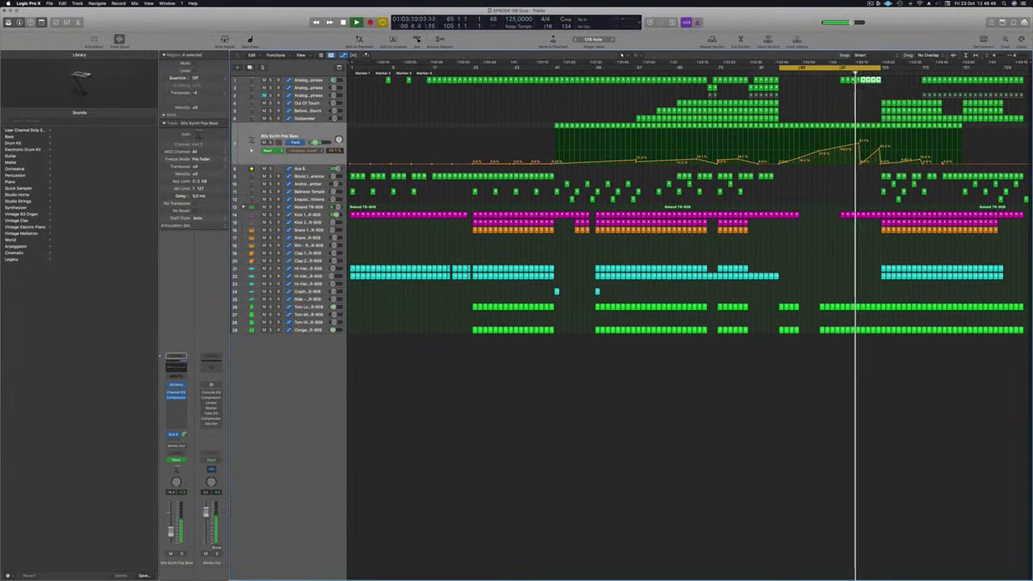
{"action": "left_click", "coordinate": [860, 165]}
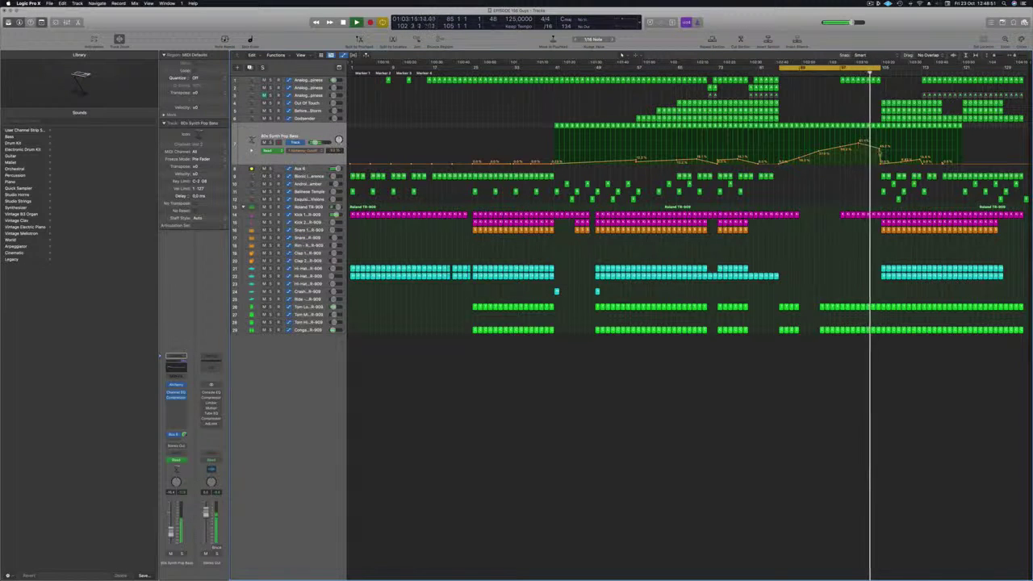
{"action": "left_click_drag", "start_coordinate": [878, 151], "coordinate": [877, 132]}
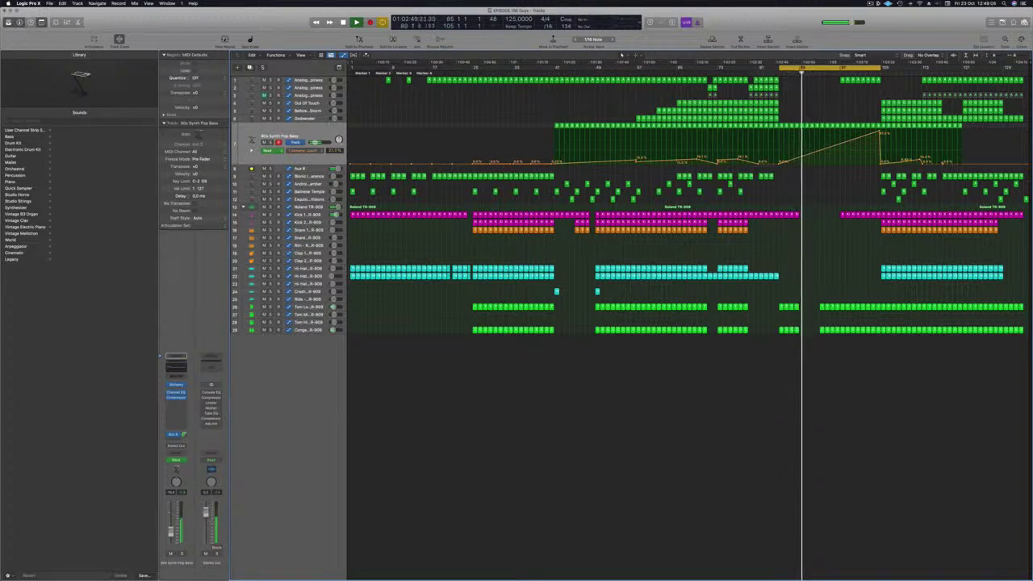
Add TR-909 High Cut Filter automation rising from bar 97 to a peak near bar 101, dipping near 104 and spiking before 105
{"action": "left_click", "coordinate": [824, 209]}
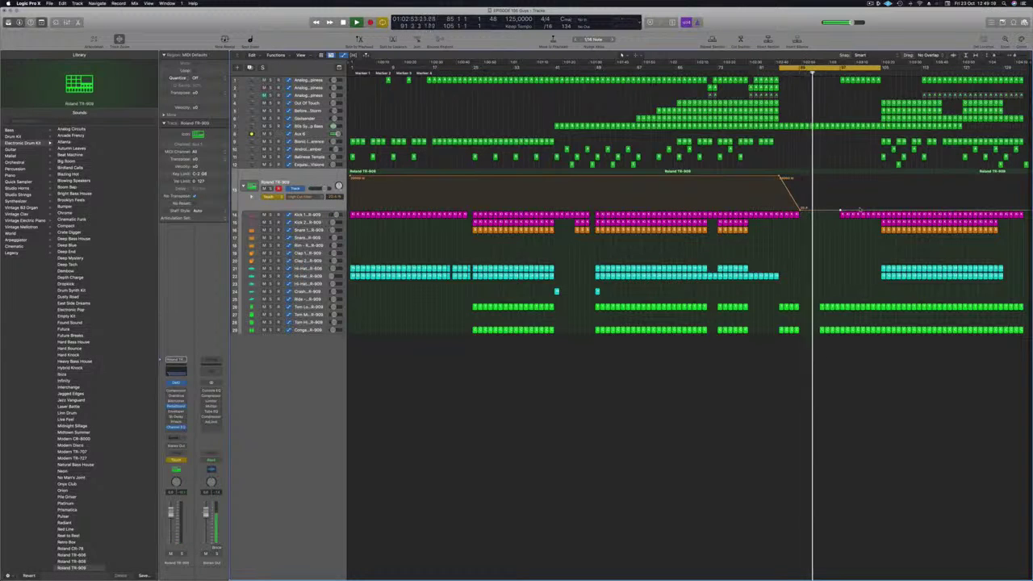
{"action": "left_click_drag", "start_coordinate": [860, 209], "coordinate": [865, 195]}
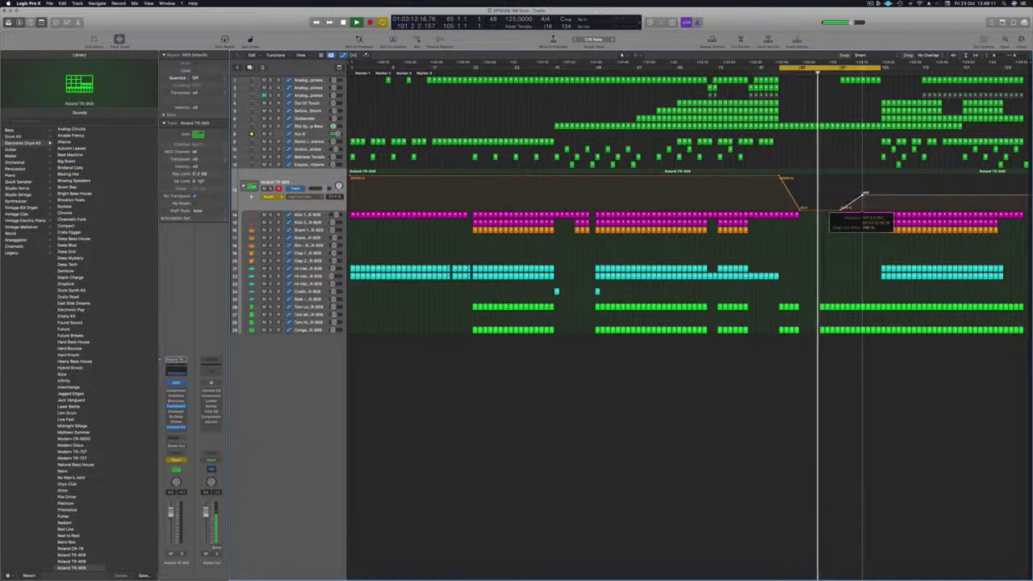
{"action": "left_click", "coordinate": [880, 207]}
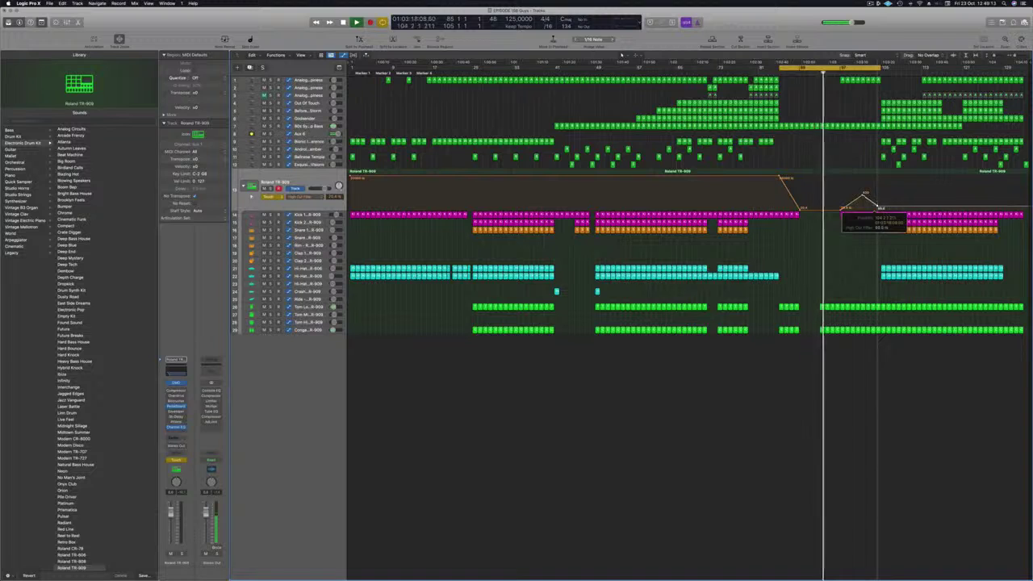
{"action": "left_click", "coordinate": [878, 207]}
{"action": "key", "text": "super+Right"}
{"action": "key", "text": "super+Right"}
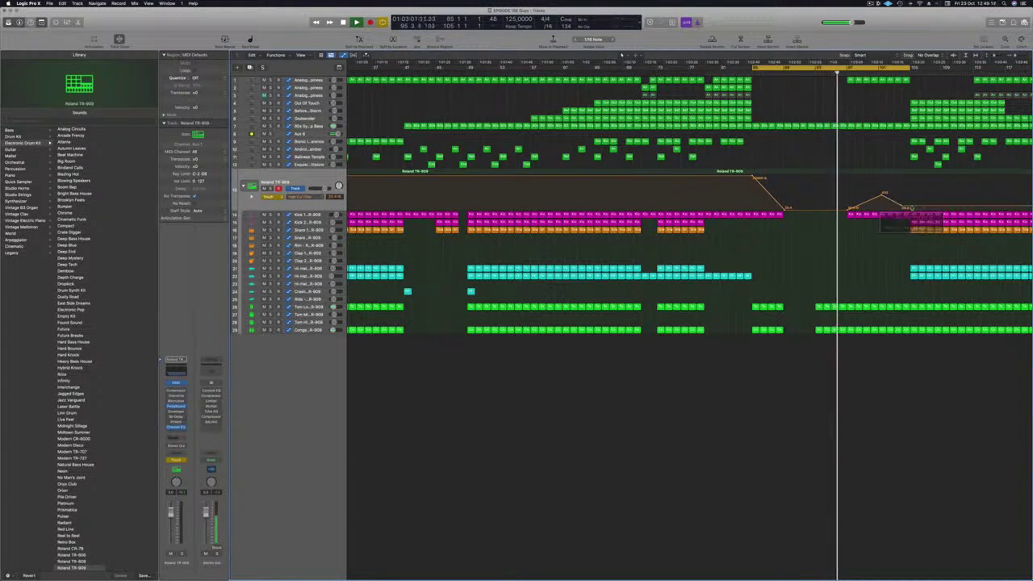
{"action": "left_click_drag", "start_coordinate": [911, 209], "coordinate": [881, 195]}
{"action": "scroll", "coordinate": [885, 198], "scroll_direction": "up", "scroll_amount": 1}
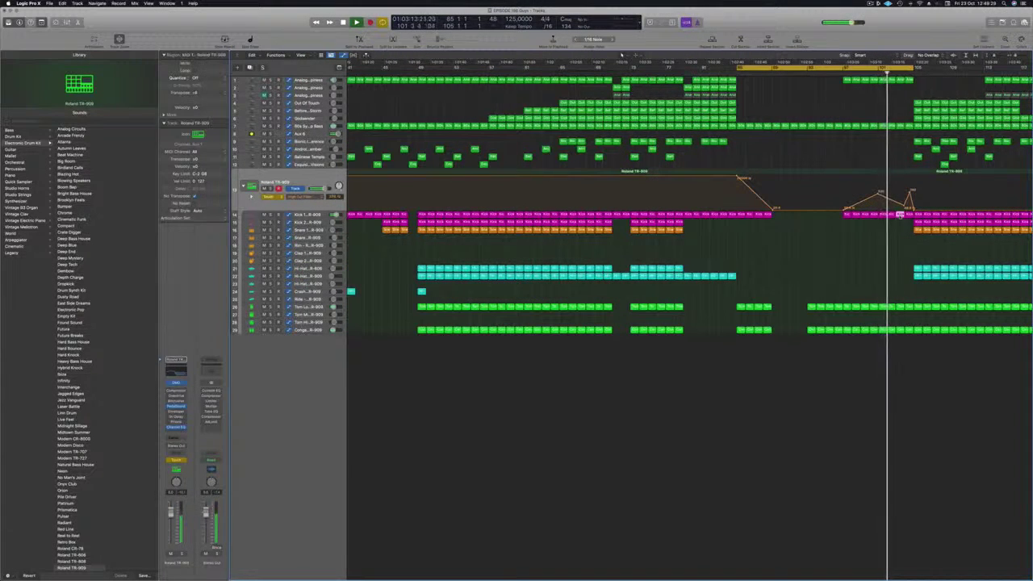
Open the bar 103 Kick 1 region in the Piano Roll and copy its four notes into the gaps to make eighth notes
{"action": "scroll", "coordinate": [900, 216], "scroll_direction": "down", "scroll_amount": 1}
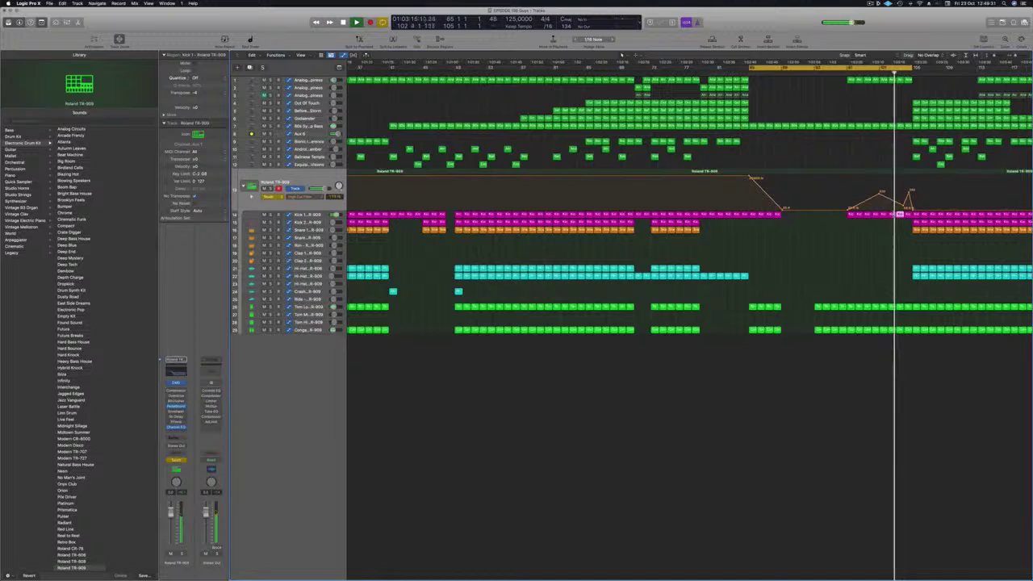
{"action": "double_click", "coordinate": [899, 215]}
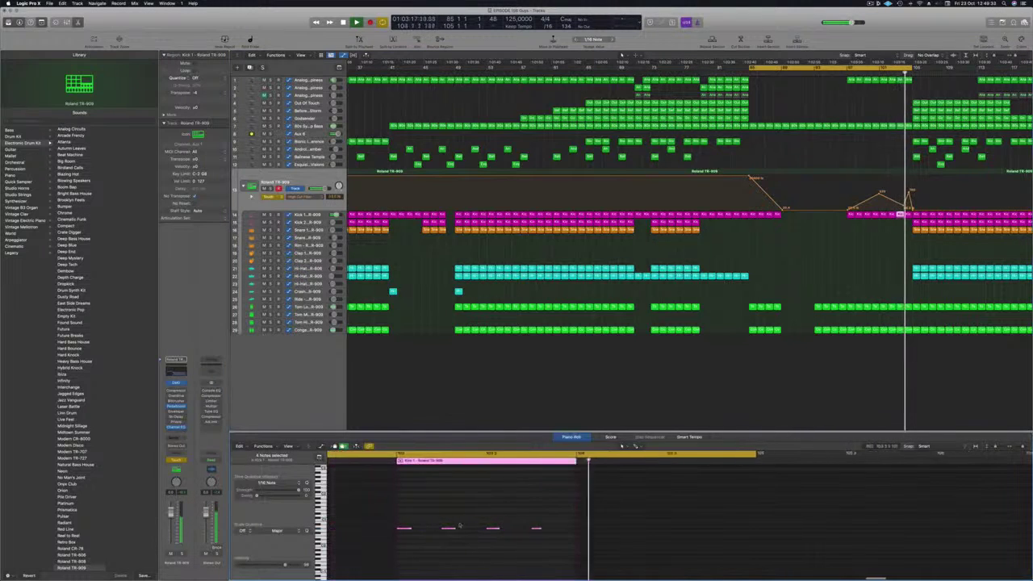
{"action": "scroll", "coordinate": [459, 525], "scroll_direction": "left", "scroll_amount": 1}
{"action": "left_click_drag", "start_coordinate": [442, 521], "coordinate": [609, 558]}
{"action": "key", "text": "space"}
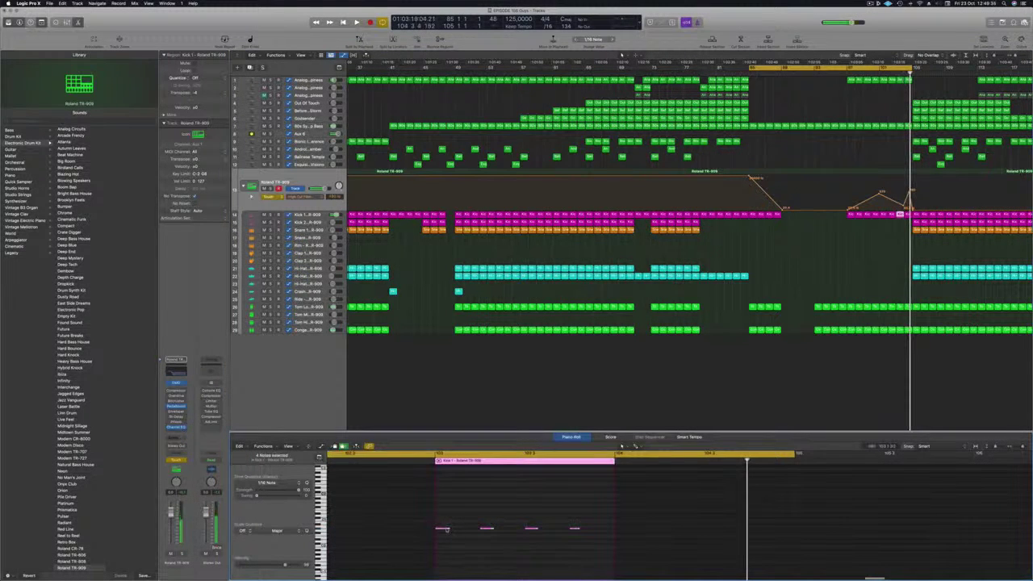
{"action": "left_click_drag", "start_coordinate": [454, 532], "coordinate": [467, 531]}
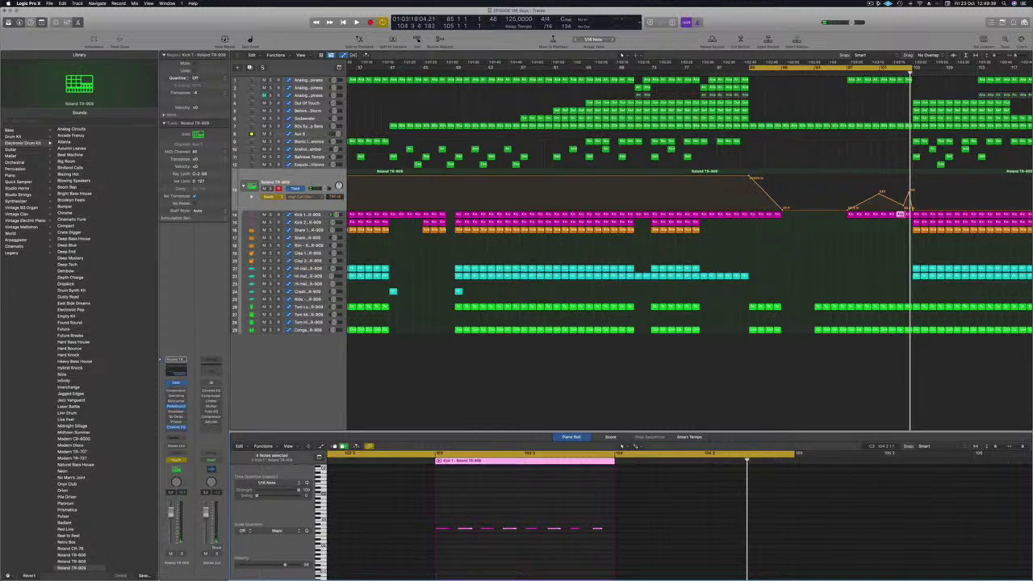
Double the Kick 1 notes in the bar 104 region to eight and place offset copies between them for a faster roll
{"action": "left_click", "coordinate": [909, 215]}
{"action": "left_click_drag", "start_coordinate": [625, 517], "coordinate": [778, 540]}
{"action": "left_click_drag", "start_coordinate": [623, 530], "coordinate": [797, 539]}
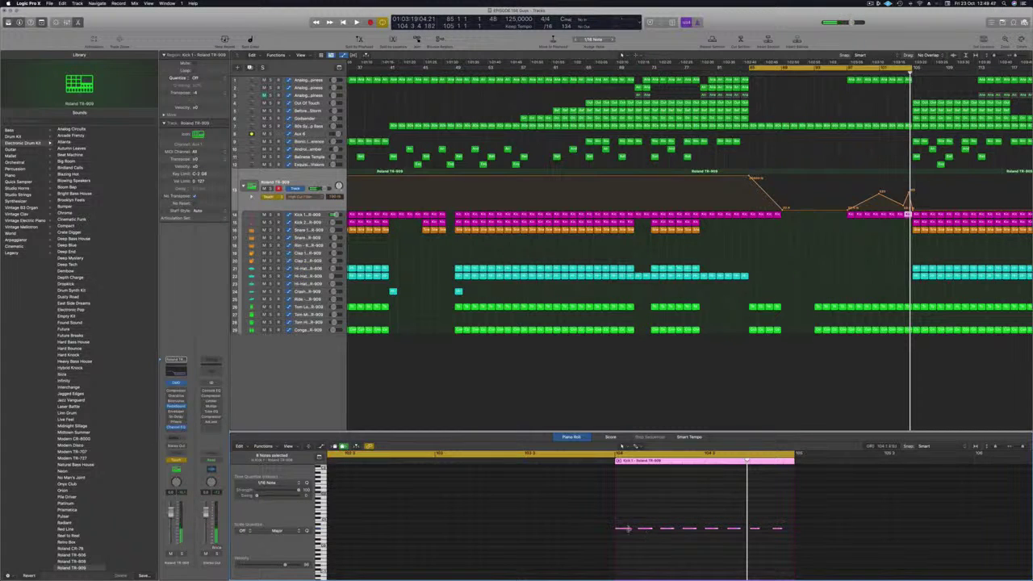
{"action": "left_click_drag", "start_coordinate": [625, 529], "coordinate": [622, 528]}
{"action": "left_click_drag", "start_coordinate": [620, 530], "coordinate": [632, 531]}
Set the cycle range to bars 97–105 and play the build-up from bar 97
{"action": "left_click", "coordinate": [847, 70]}
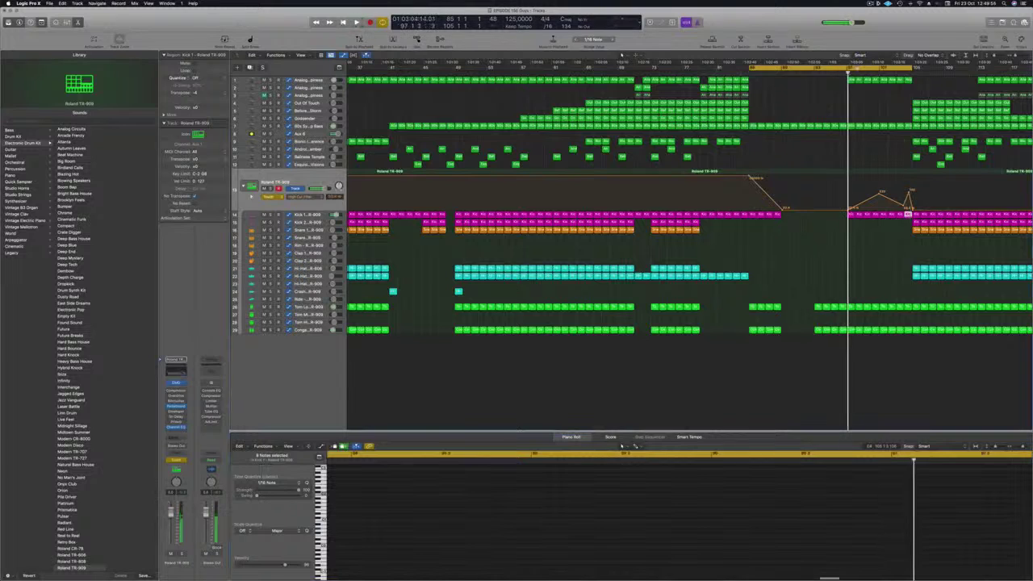
{"action": "left_click", "coordinate": [850, 67]}
{"action": "left_click_drag", "start_coordinate": [849, 67], "coordinate": [914, 70]}
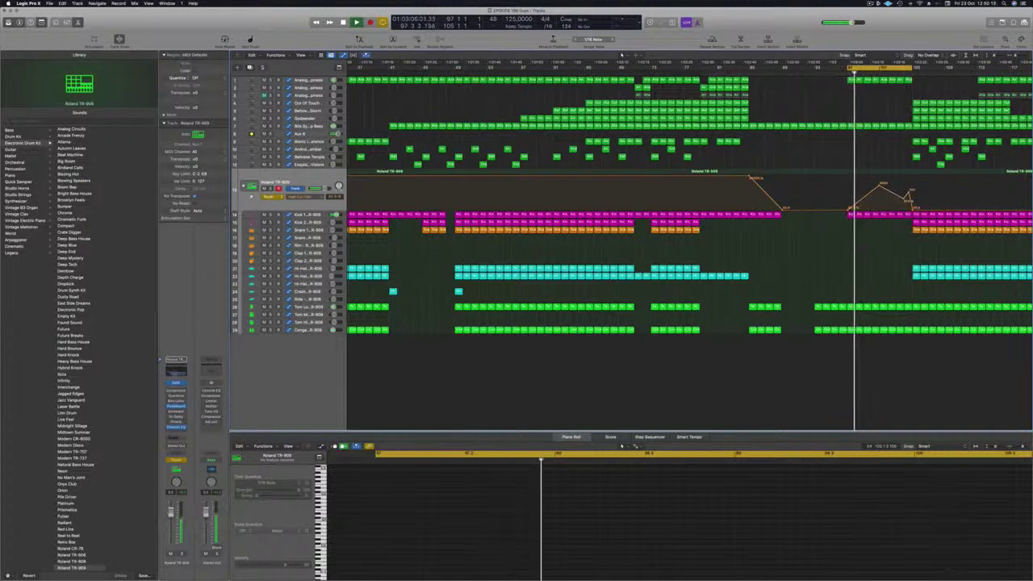
Set the Roland TR-909 automation to Read, show its Channel EQ and watch the High Cut Filter sweep during playback
{"action": "key", "text": "v"}
{"action": "left_click_drag", "start_coordinate": [630, 87], "coordinate": [714, 235]}
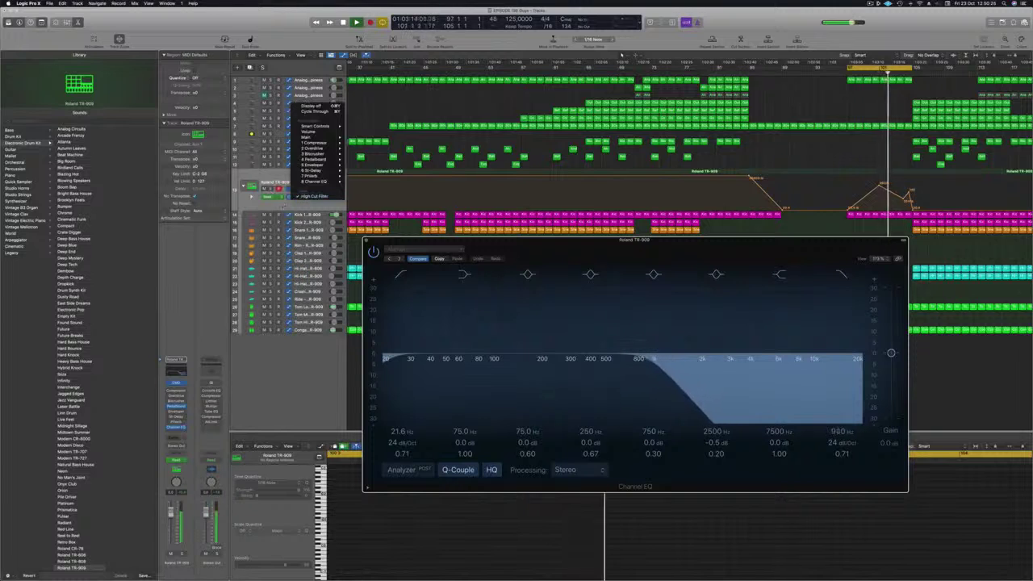
{"action": "left_click", "coordinate": [130, 410]}
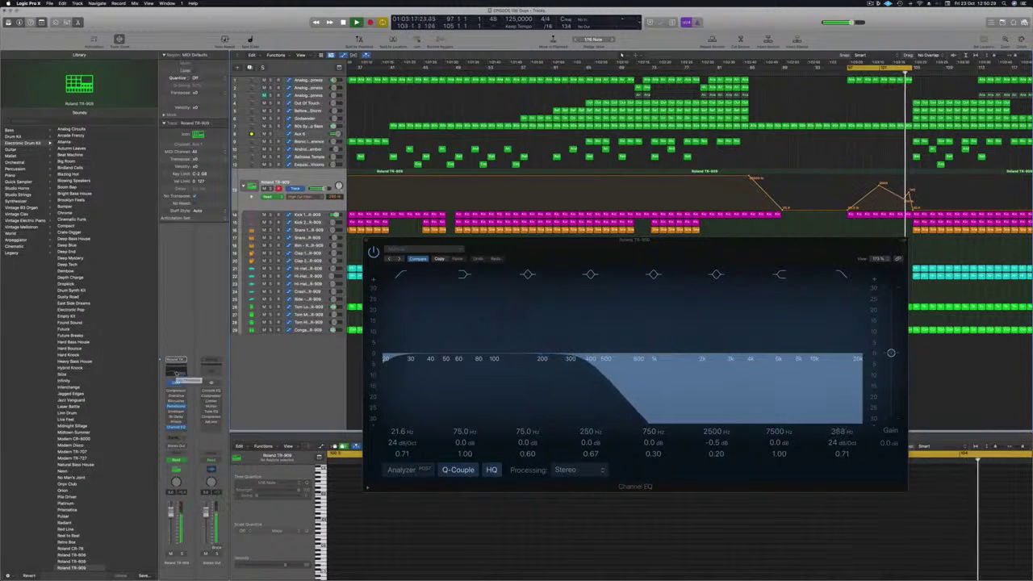
{"action": "left_click", "coordinate": [465, 323]}
{"action": "left_click_drag", "start_coordinate": [763, 248], "coordinate": [693, 305]}
{"action": "left_click", "coordinate": [888, 71]}
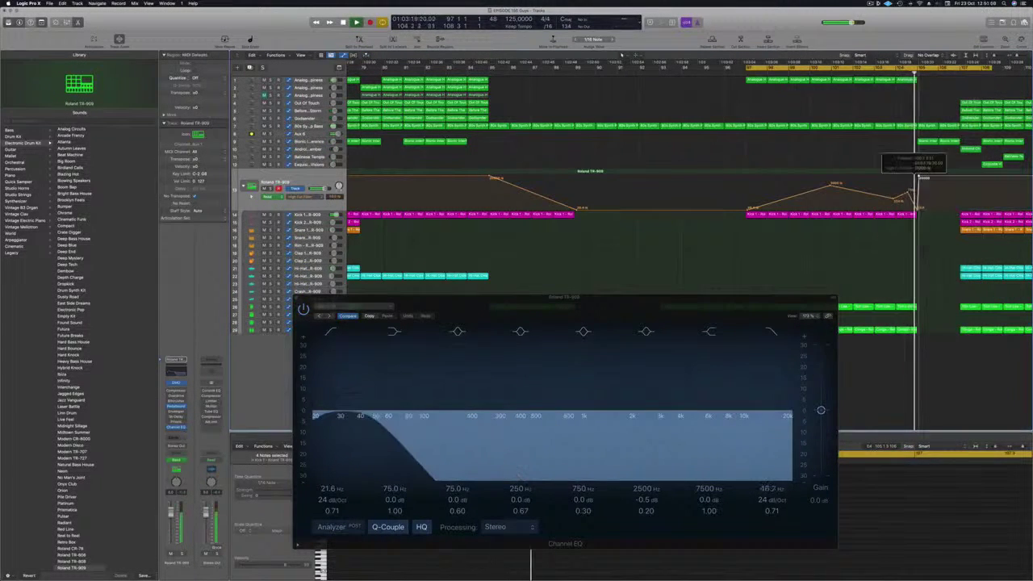
Close the Channel EQ and copy the crash region from the earlier section to bar 107, where the full drums return
{"action": "scroll", "coordinate": [876, 158], "scroll_direction": "down", "scroll_amount": 5}
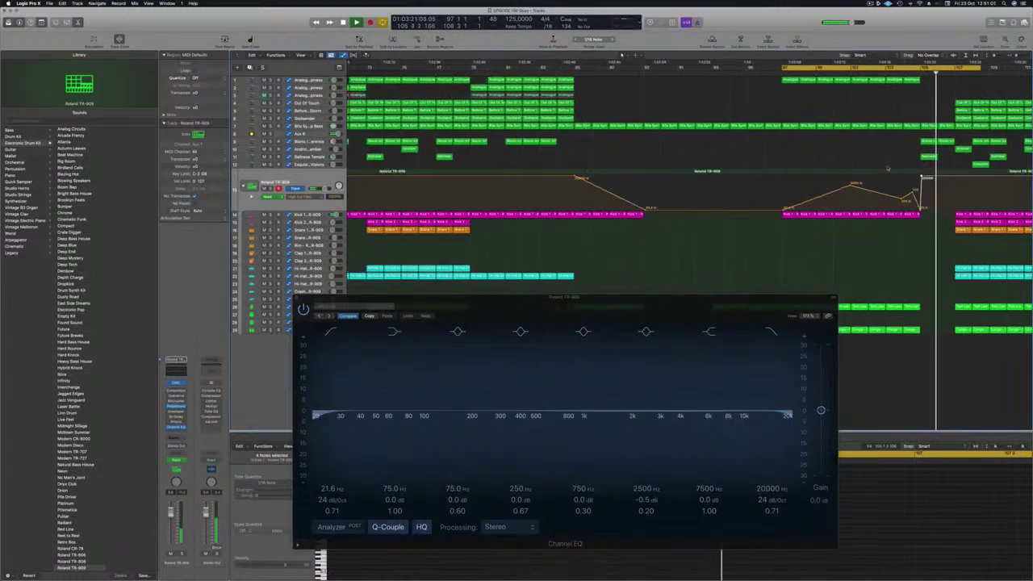
{"action": "left_click", "coordinate": [877, 157], "text": "ctrl+alt"}
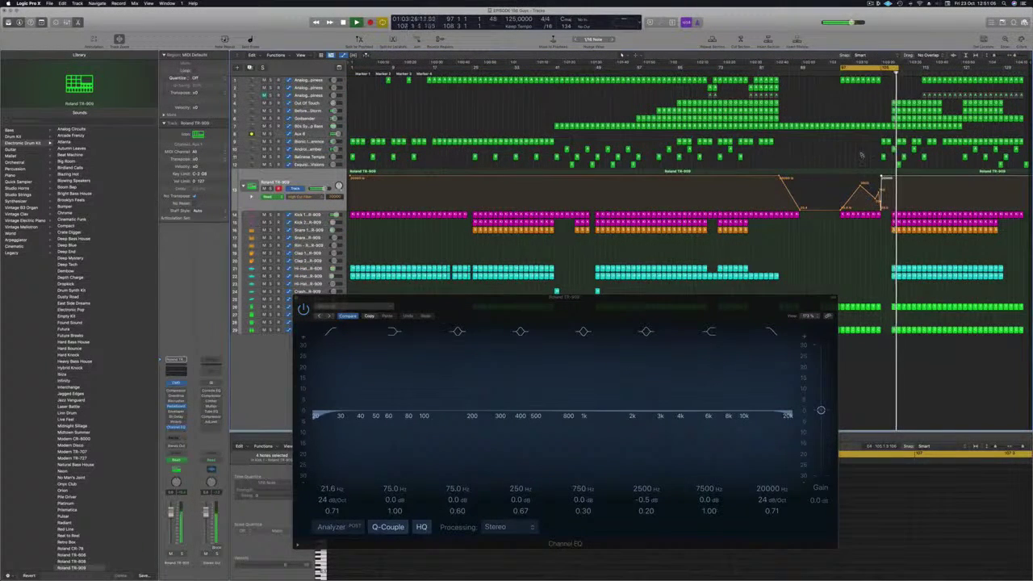
{"action": "key", "text": "super+Right"}
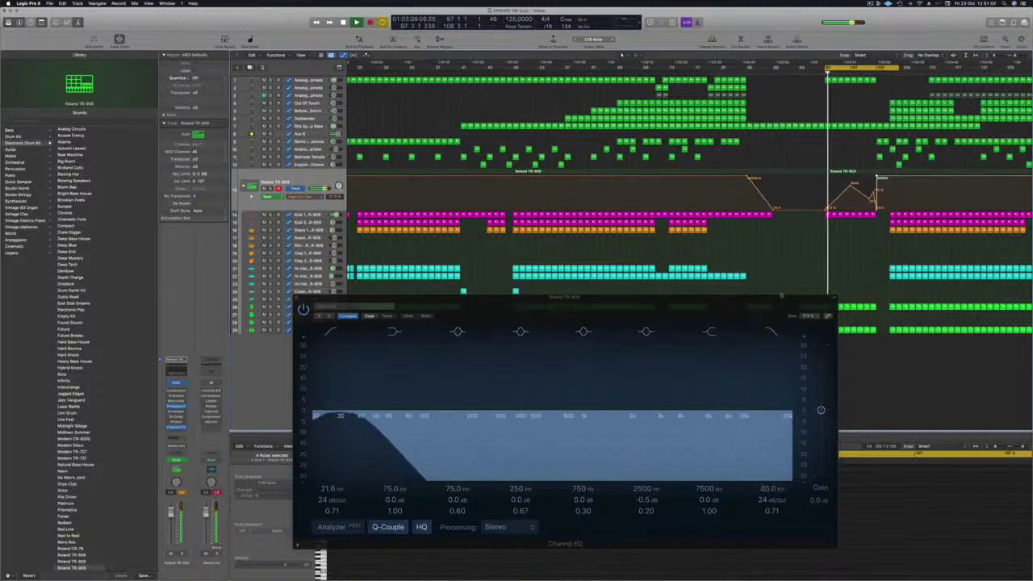
{"action": "left_click", "coordinate": [297, 297]}
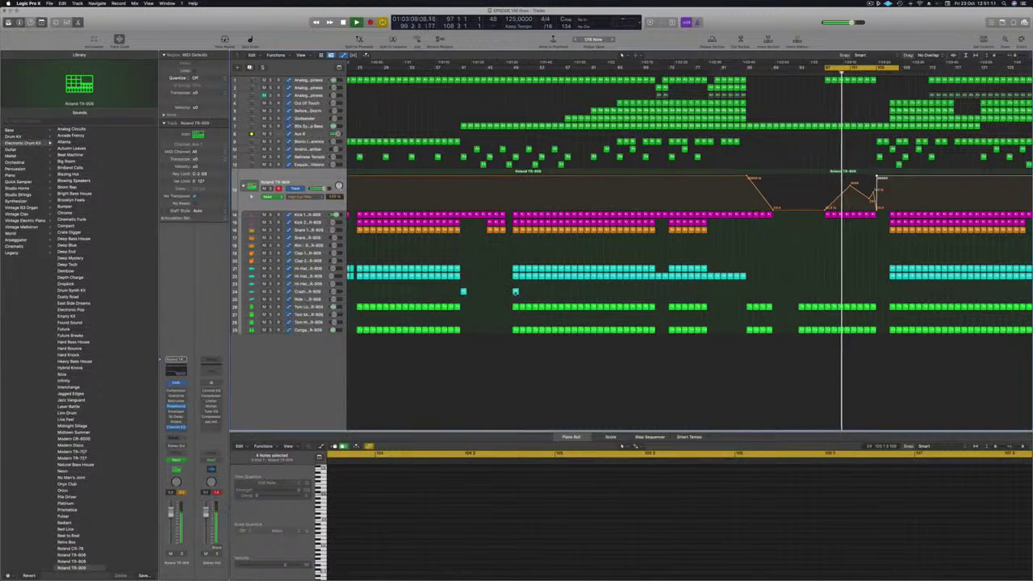
{"action": "left_click_drag", "start_coordinate": [515, 291], "coordinate": [914, 298]}
{"action": "key", "text": "super+Left"}
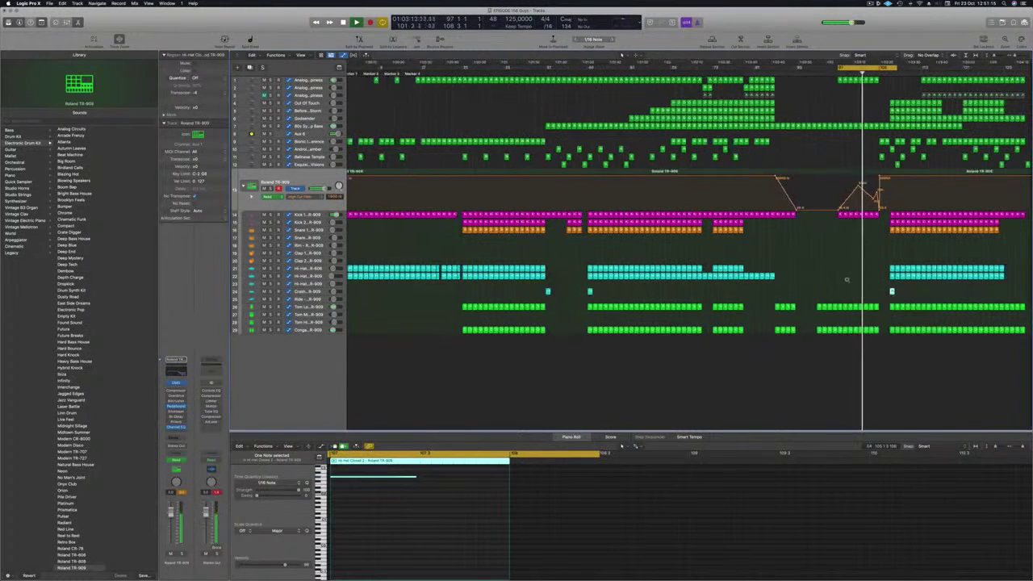
{"action": "key", "text": "super+Right"}
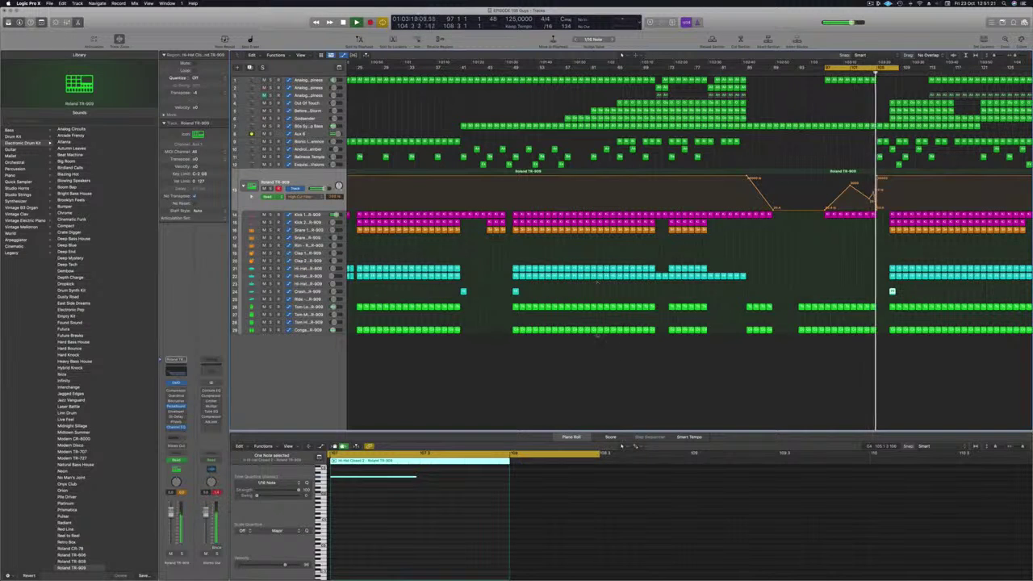
Check the automation curves of the 80s Synth Pop Bass and Aux 6 tracks while the build-up plays
{"action": "key", "text": "super+Right"}
{"action": "key", "text": "super+Right"}
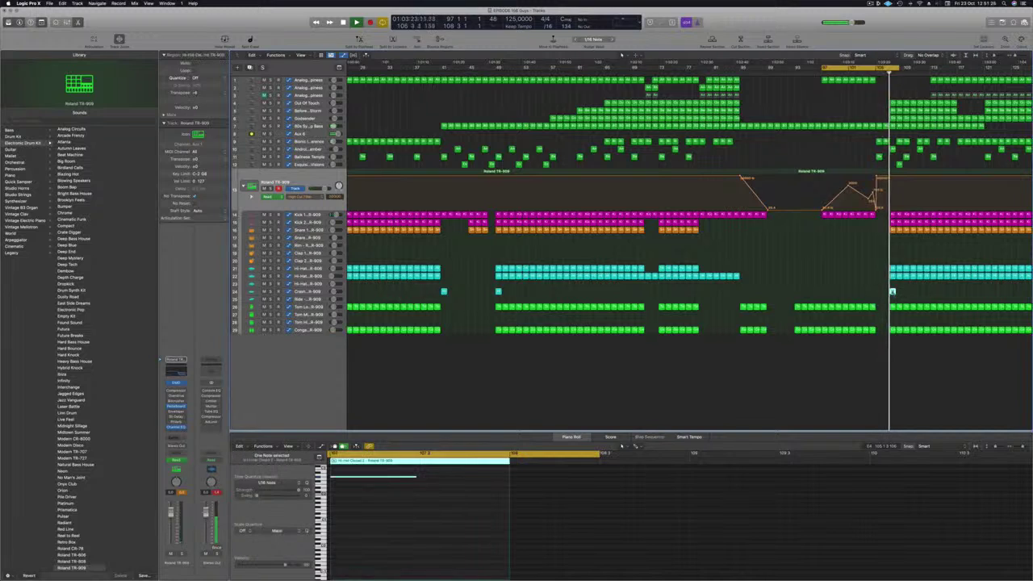
{"action": "key", "text": "super+Left"}
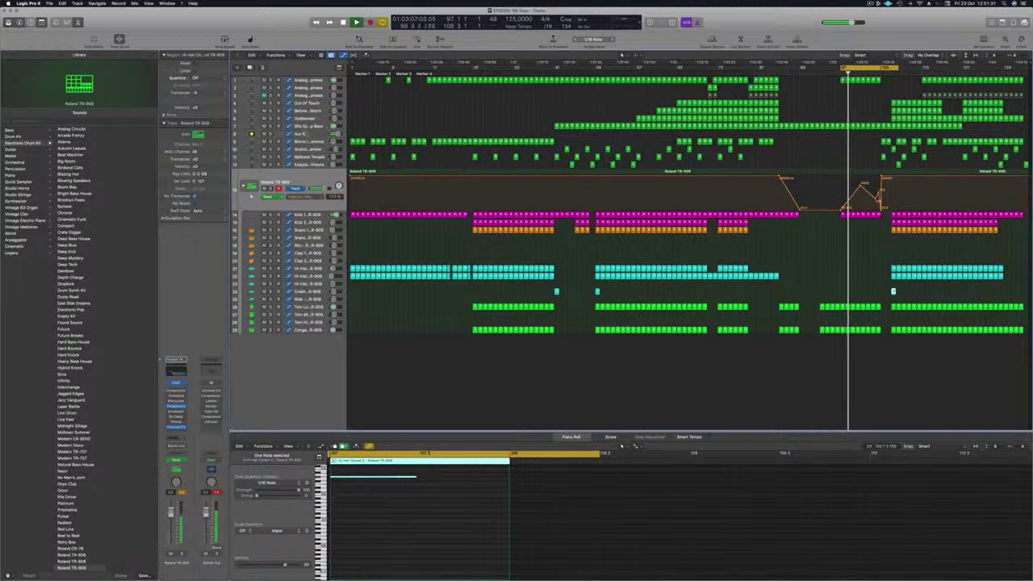
{"action": "left_click", "coordinate": [317, 127]}
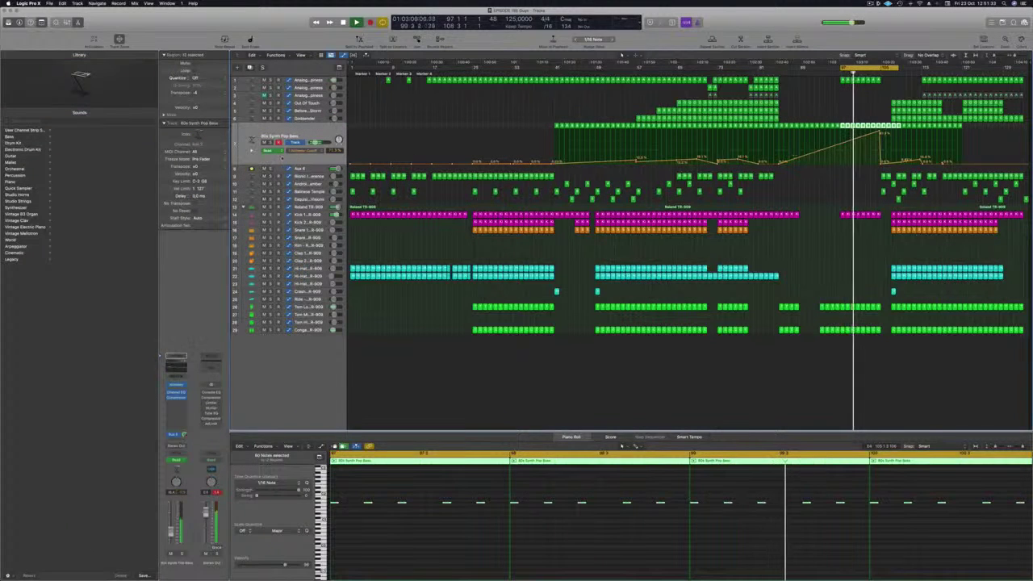
{"action": "key", "text": "Down"}
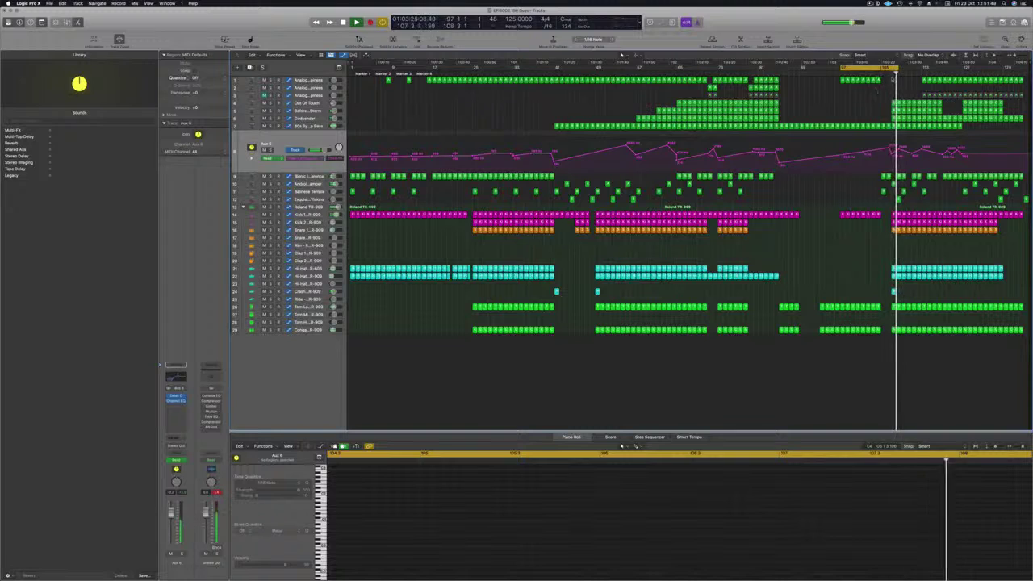
Copy the last two build-up regions of the first Analogue Happiness track into bars 105–106
{"action": "left_click", "coordinate": [879, 81]}
{"action": "left_click", "coordinate": [875, 80], "text": "shift"}
{"action": "left_click_drag", "start_coordinate": [875, 79], "coordinate": [886, 81]}
Copy the last two regions before the breakdown on the second Analogue Happiness track into the section from bar 107
{"action": "left_click", "coordinate": [771, 87]}
{"action": "left_click", "coordinate": [776, 87], "text": "shift"}
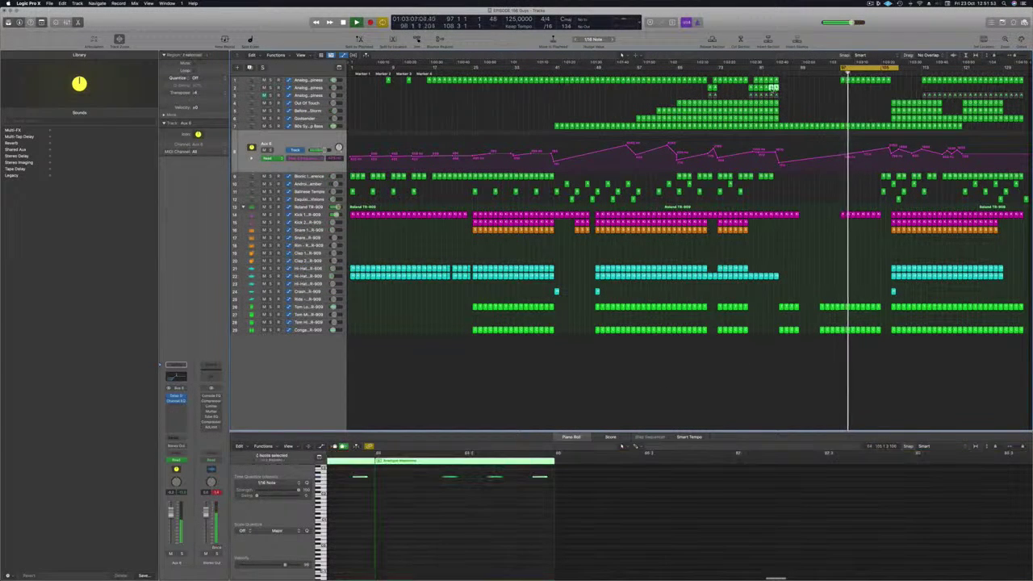
{"action": "left_click_drag", "start_coordinate": [774, 87], "coordinate": [918, 84]}
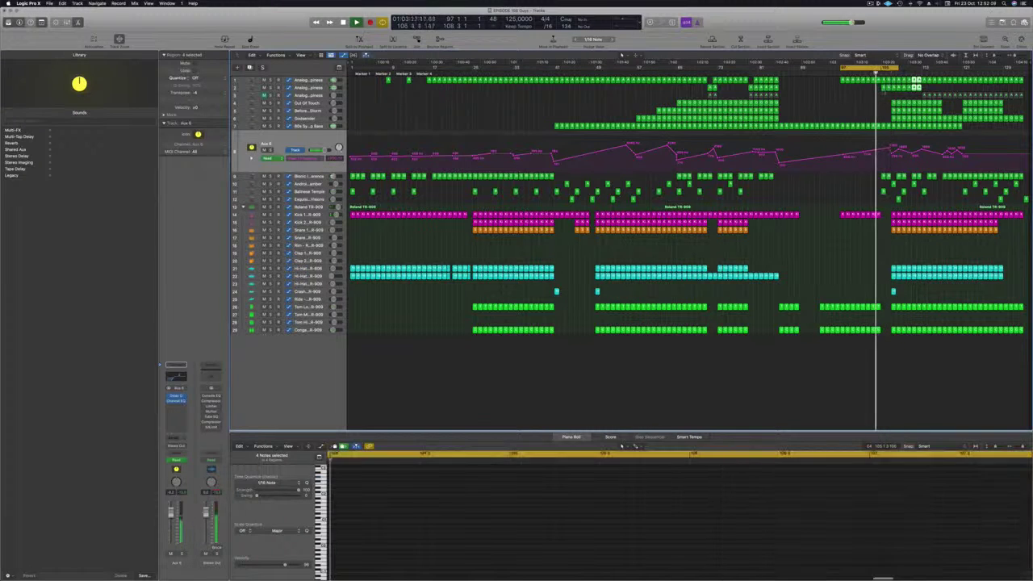
Delete the regions of the first two Analogue Happiness tracks and the 80s Synth Pop Bass in bars 105–106
{"action": "left_click_drag", "start_coordinate": [888, 96], "coordinate": [888, 83]}
{"action": "left_click", "coordinate": [875, 86]}
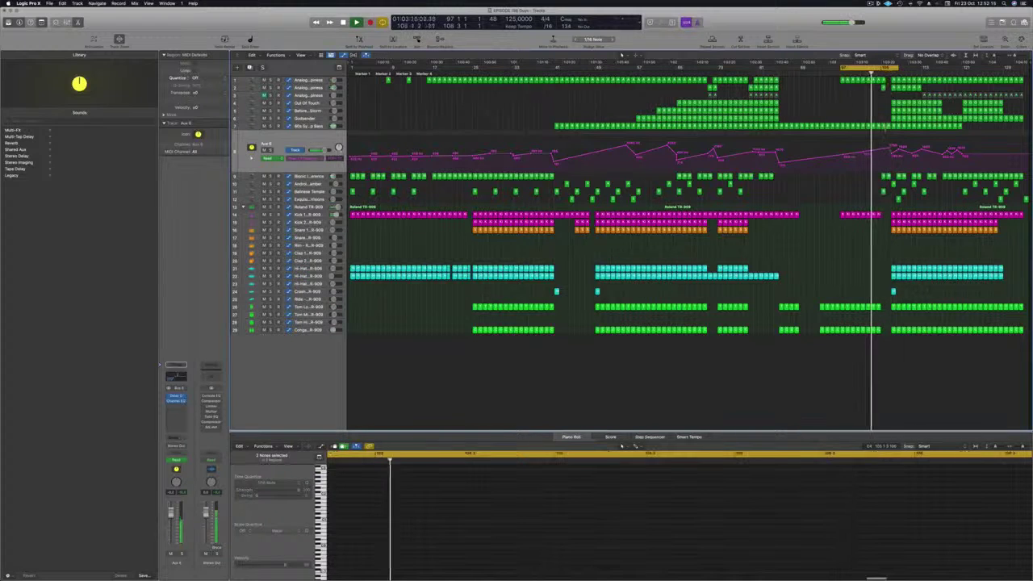
{"action": "left_click", "coordinate": [889, 127]}
{"action": "key", "text": "BackSpace"}
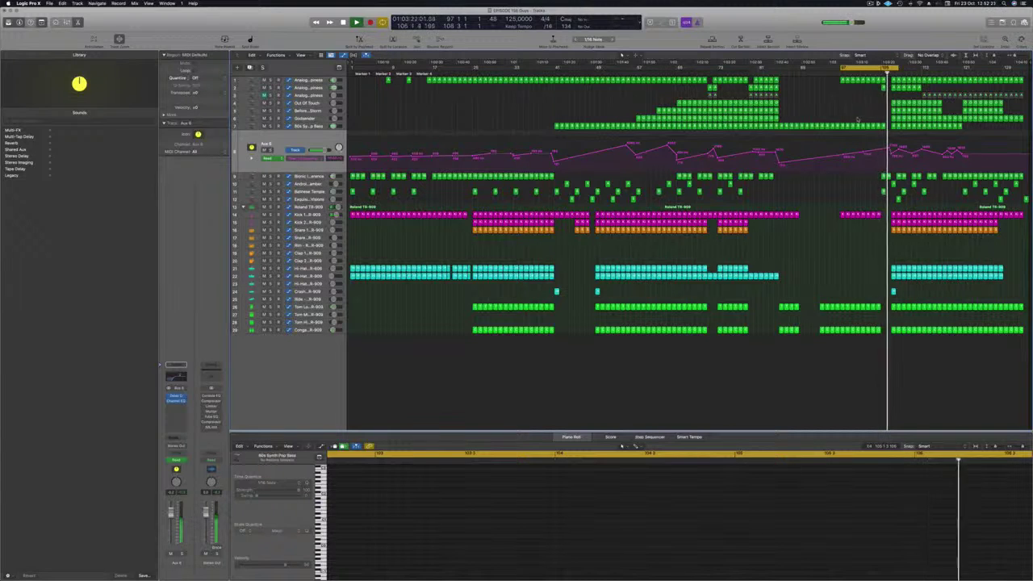
{"action": "left_click", "coordinate": [885, 126]}
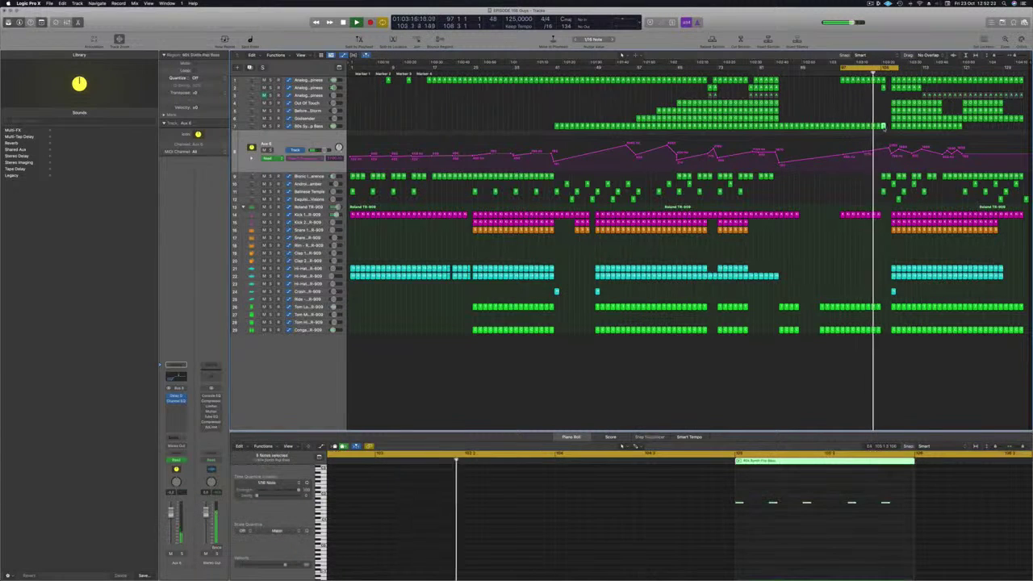
{"action": "left_click", "coordinate": [884, 115]}
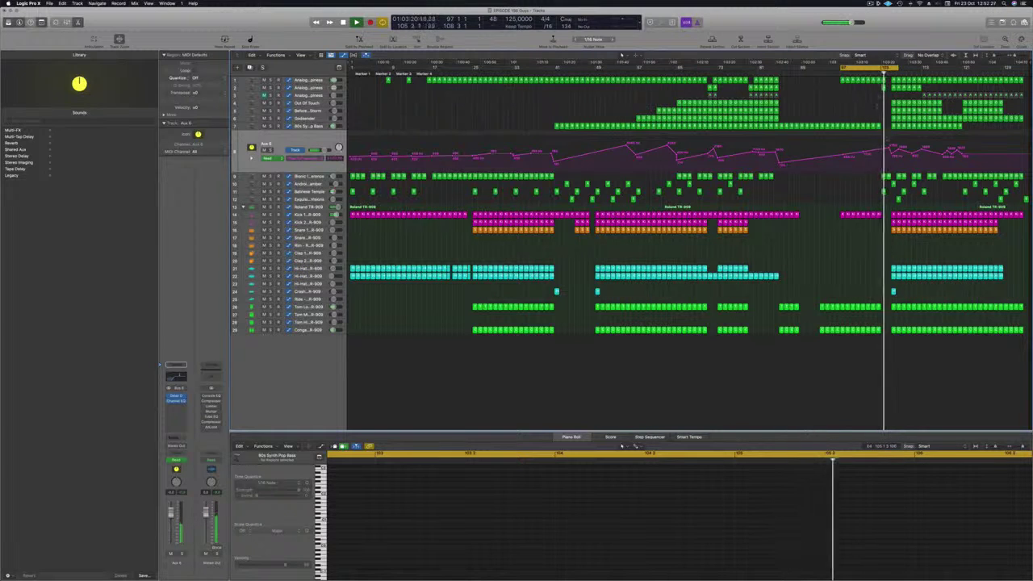
{"action": "left_click_drag", "start_coordinate": [882, 97], "coordinate": [882, 86]}
{"action": "key", "text": "Delete"}
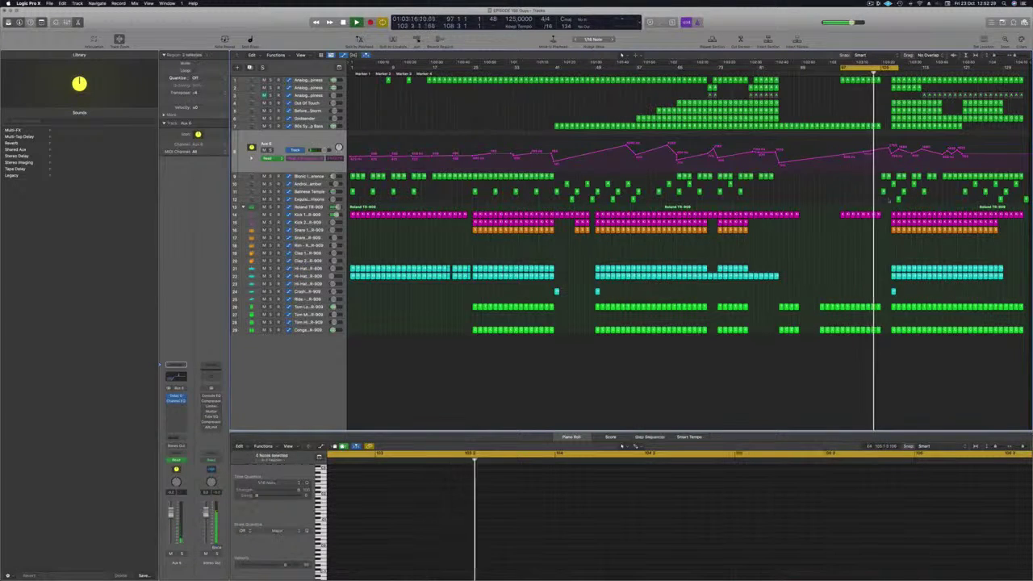
Copy the crash region from bar 107 to bar 105 and play from there
{"action": "left_click", "coordinate": [893, 293]}
{"action": "left_click_drag", "start_coordinate": [893, 292], "coordinate": [883, 291]}
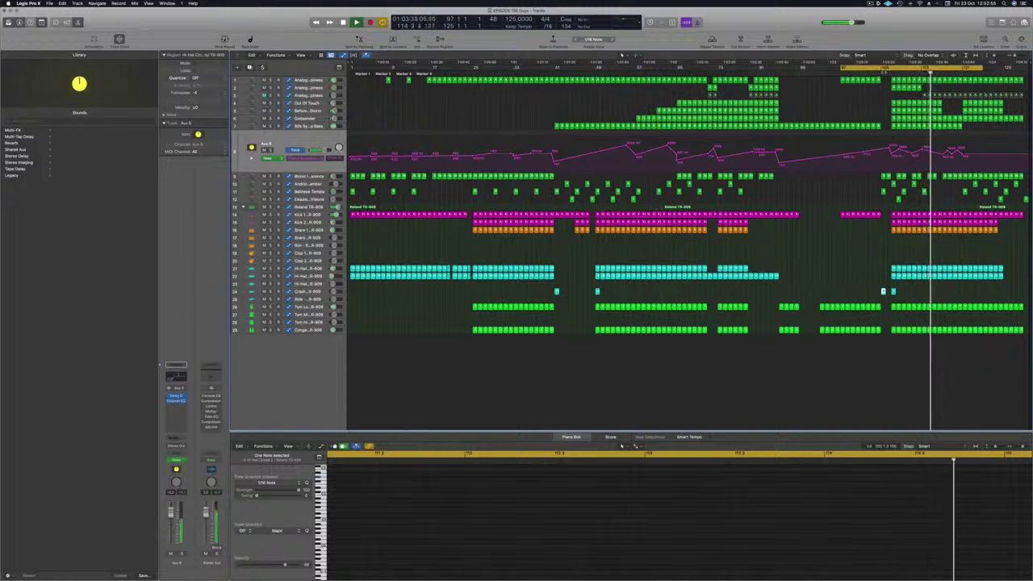
{"action": "left_click", "coordinate": [885, 72]}
Extend the second Analogue Happiness track with six regions from bar 113 and delete the muted third Analogue Happiness track with its regions
{"action": "mouse_move", "coordinate": [936, 87]}
{"action": "left_mouse_down"}
{"action": "mouse_move", "coordinate": [896, 90]}
{"action": "mouse_move", "coordinate": [934, 95]}
{"action": "left_mouse_up"}
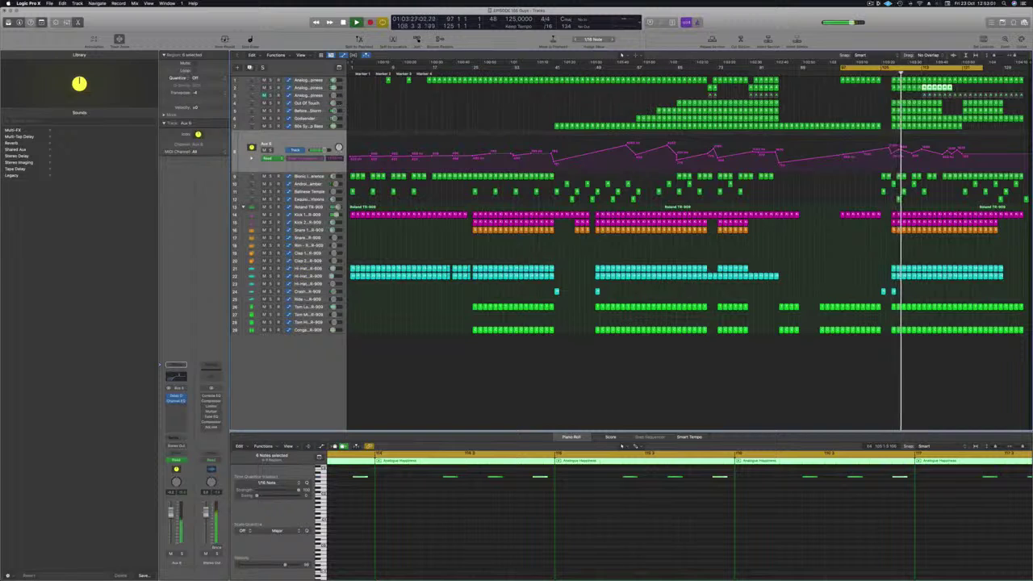
{"action": "left_click", "coordinate": [300, 96]}
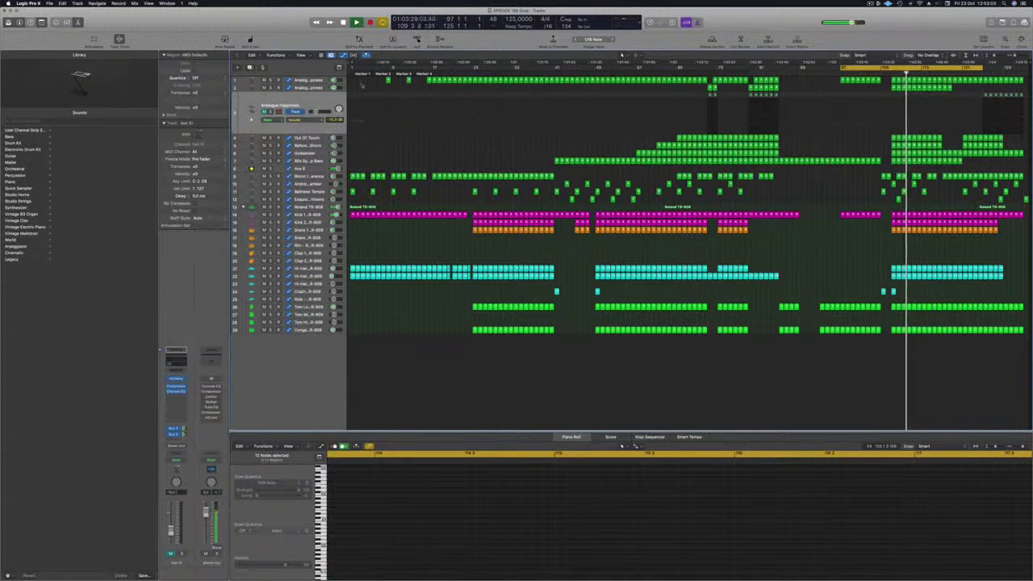
{"action": "key", "text": "super+BackSpace"}
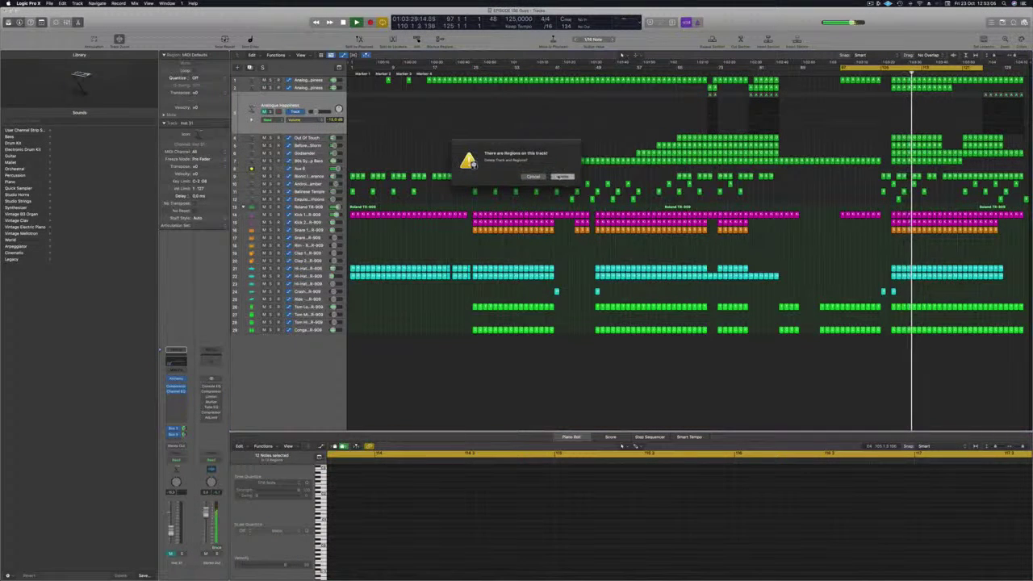
{"action": "key", "text": "Return"}
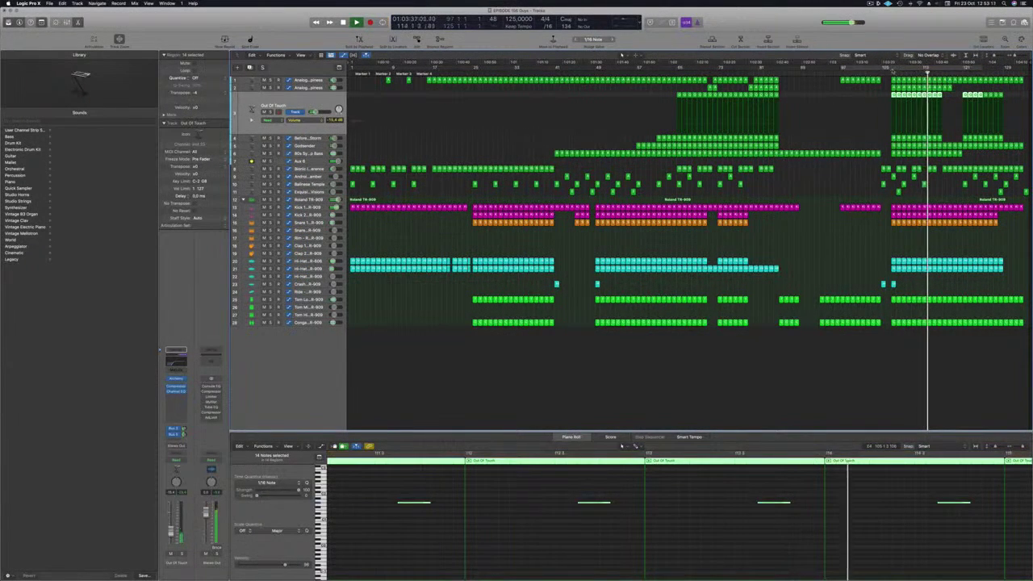
Set the cycle range to bars 107–121 and extend the second Analogue Happiness track with two regions at bar 119
{"action": "left_click_drag", "start_coordinate": [892, 70], "coordinate": [962, 73]}
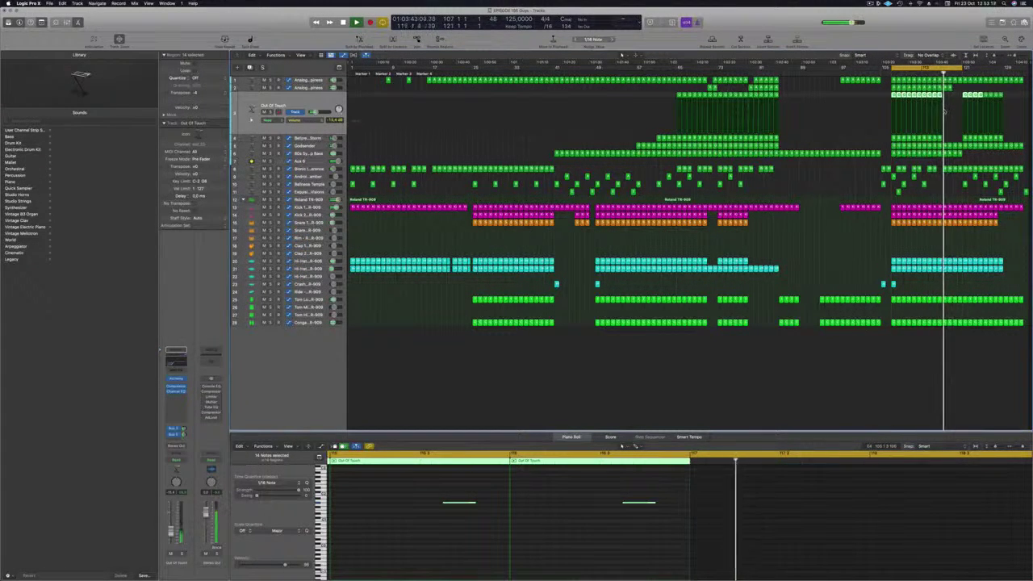
{"action": "left_click", "coordinate": [948, 88]}
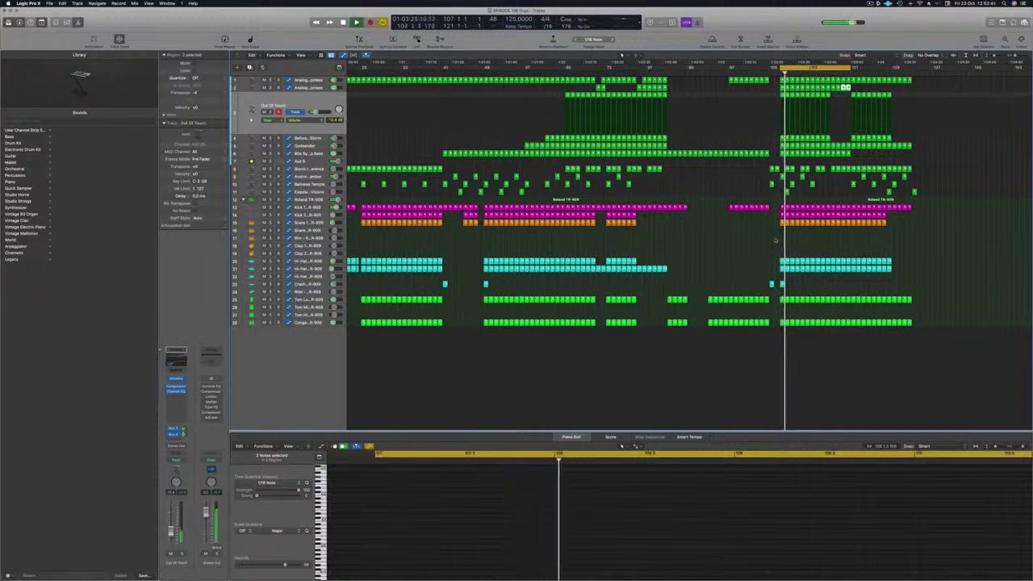
Delete the Balinese Temple region and the neighbouring melodic regions around bars 111–115
{"action": "left_click", "coordinate": [820, 193]}
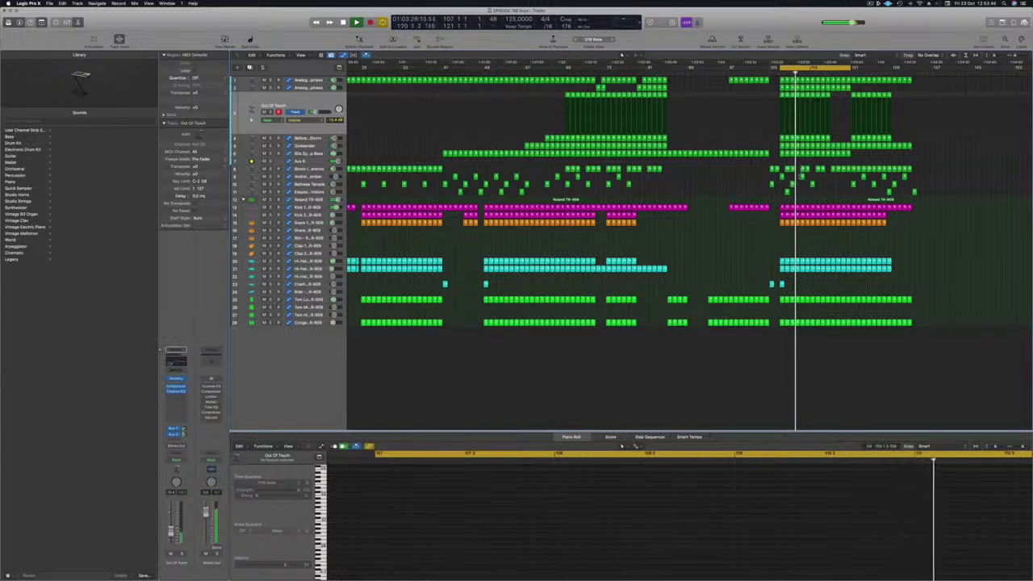
{"action": "left_click", "coordinate": [812, 184]}
{"action": "key", "text": "Delete"}
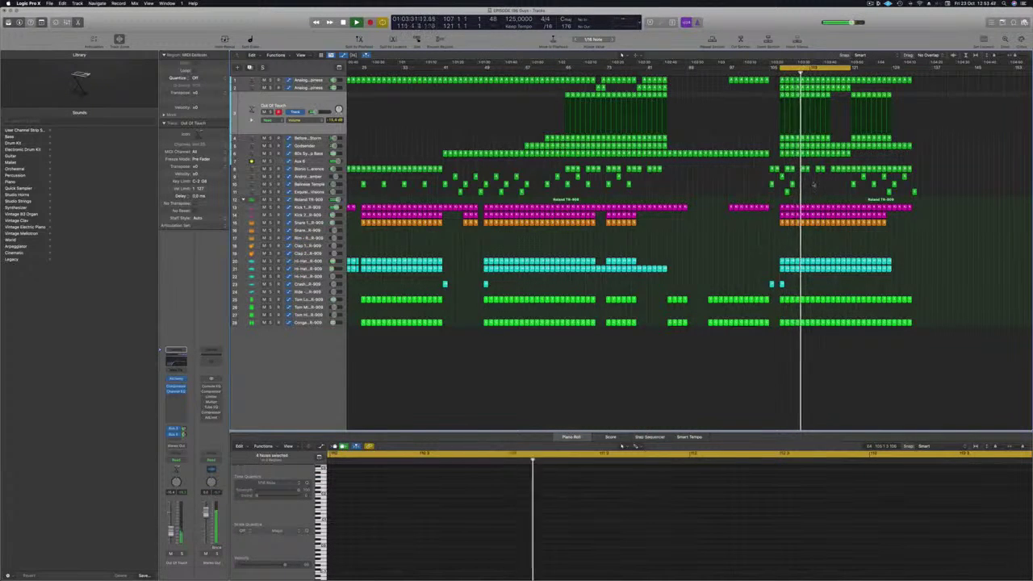
Copy the last four regions of the second Analogue Happiness track to bar 121 and extend the cycle range to bar 125
{"action": "key", "text": "super+Right"}
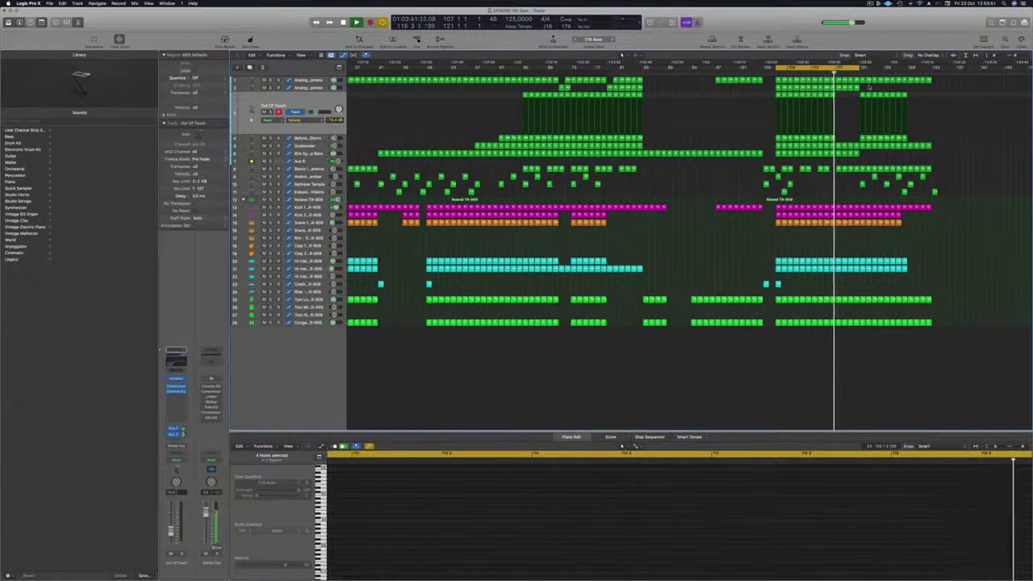
{"action": "key", "text": "super+Left"}
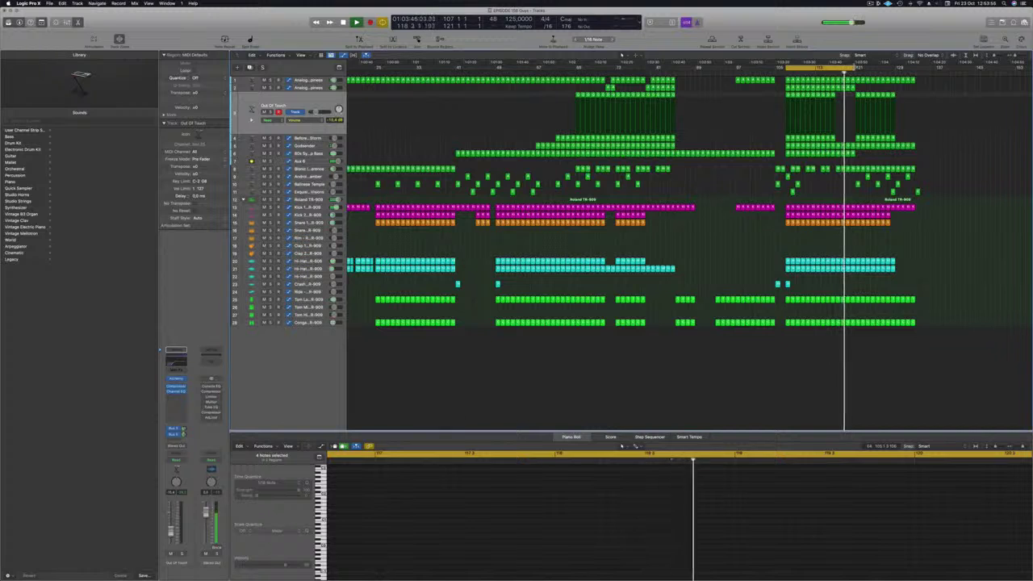
{"action": "left_click_drag", "start_coordinate": [842, 89], "coordinate": [859, 89]}
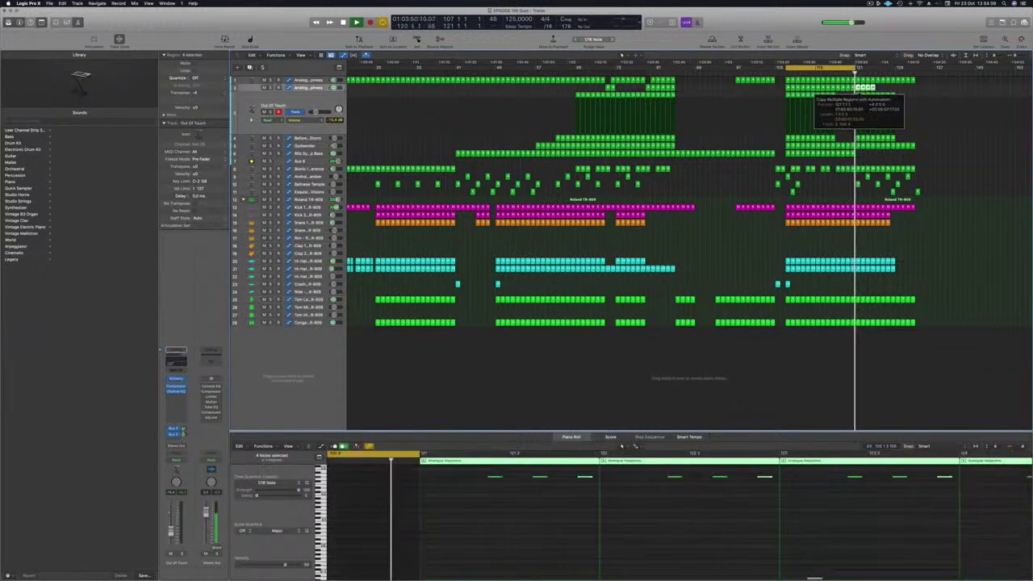
{"action": "left_click", "coordinate": [857, 69]}
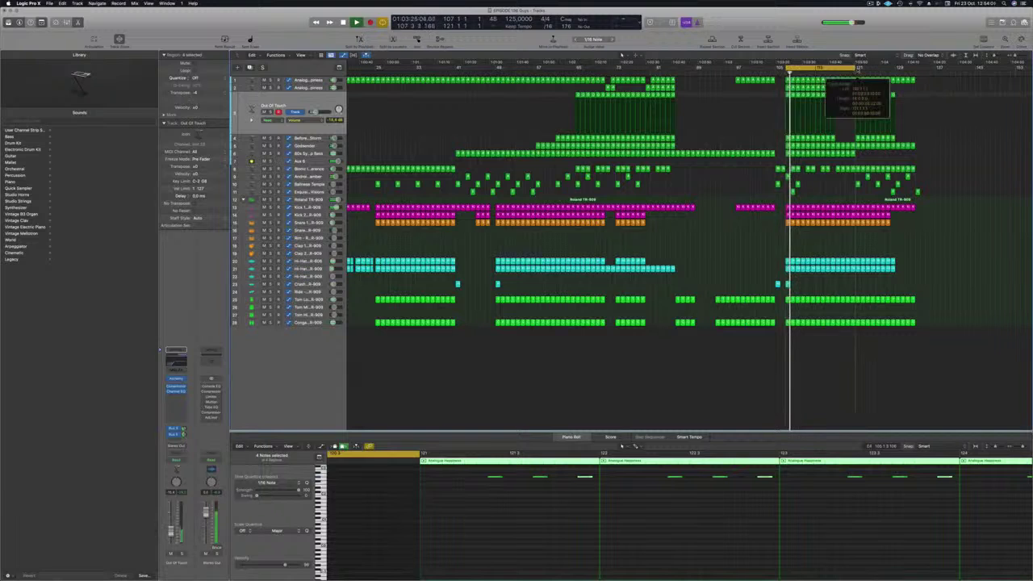
{"action": "mouse_move", "coordinate": [857, 69]}
{"action": "left_mouse_down"}
{"action": "mouse_move", "coordinate": [865, 70]}
{"action": "mouse_move", "coordinate": [861, 88]}
{"action": "left_mouse_up"}
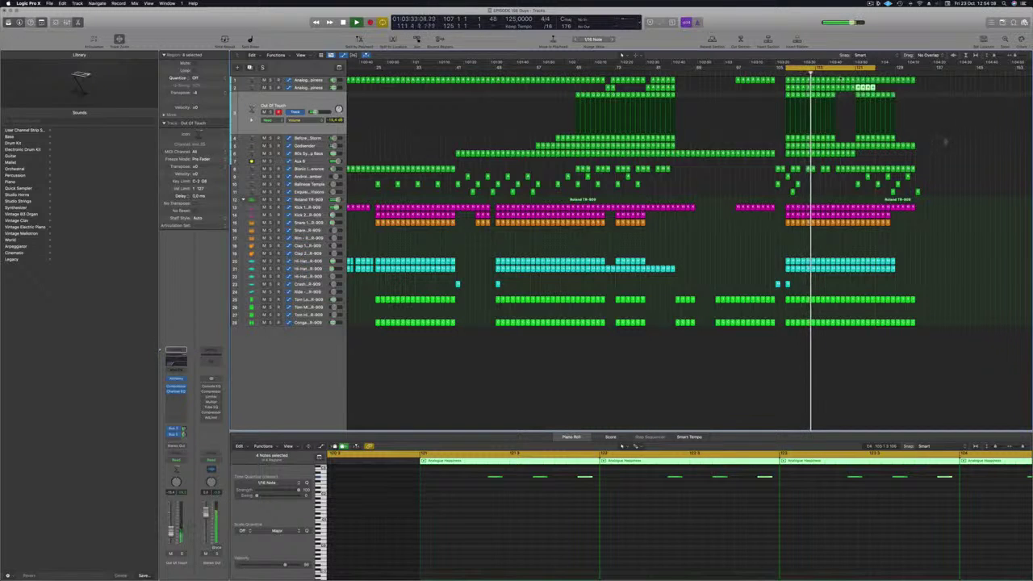
{"action": "left_click", "coordinate": [951, 169]}
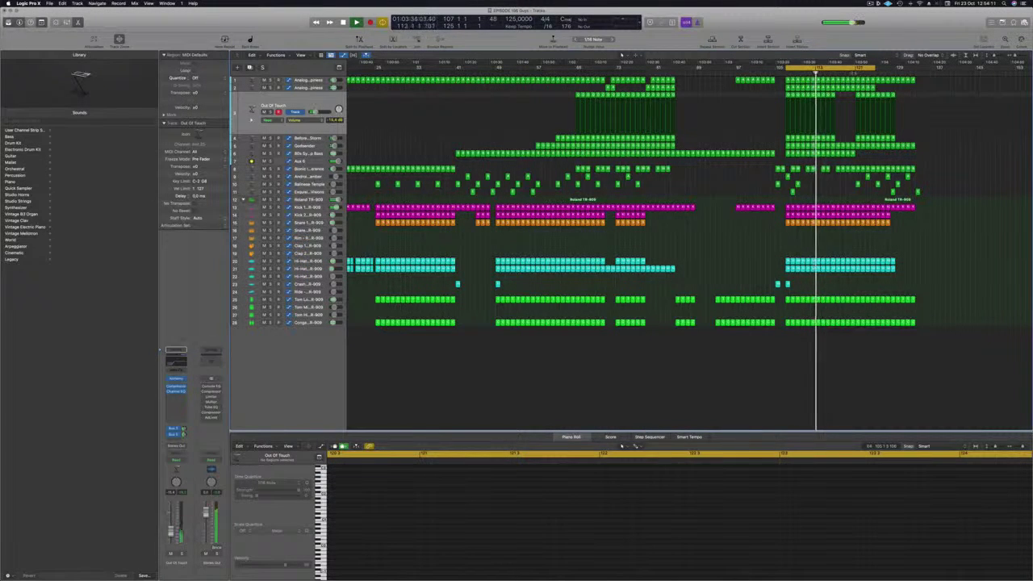
Copy four more regions of the second Analogue Happiness track to bar 125 and extend the cycle end to about bar 137
{"action": "left_click", "coordinate": [854, 73]}
{"action": "key", "text": "super+Left"}
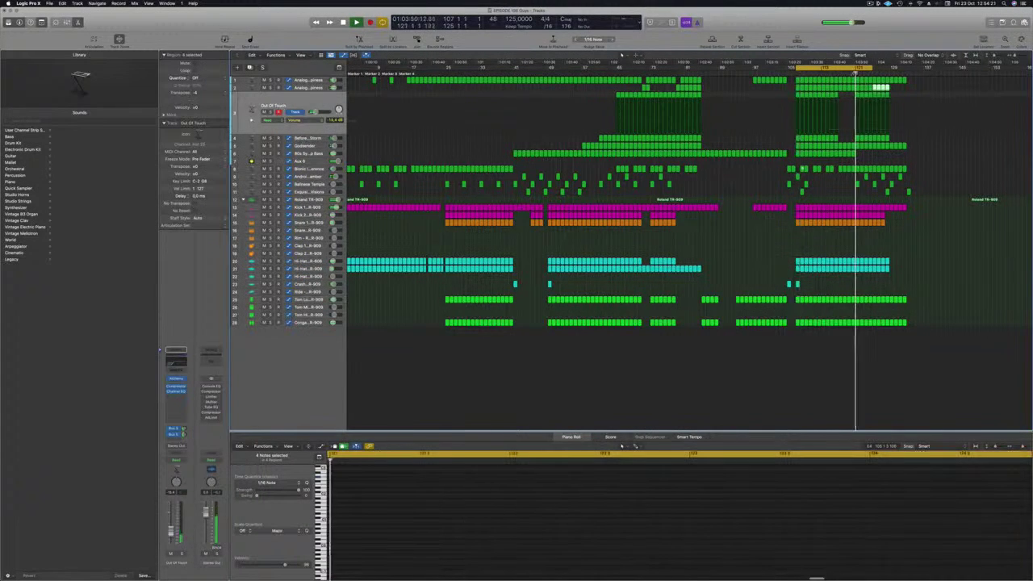
{"action": "key", "text": "super+Left"}
{"action": "left_click_drag", "start_coordinate": [830, 69], "coordinate": [877, 70]}
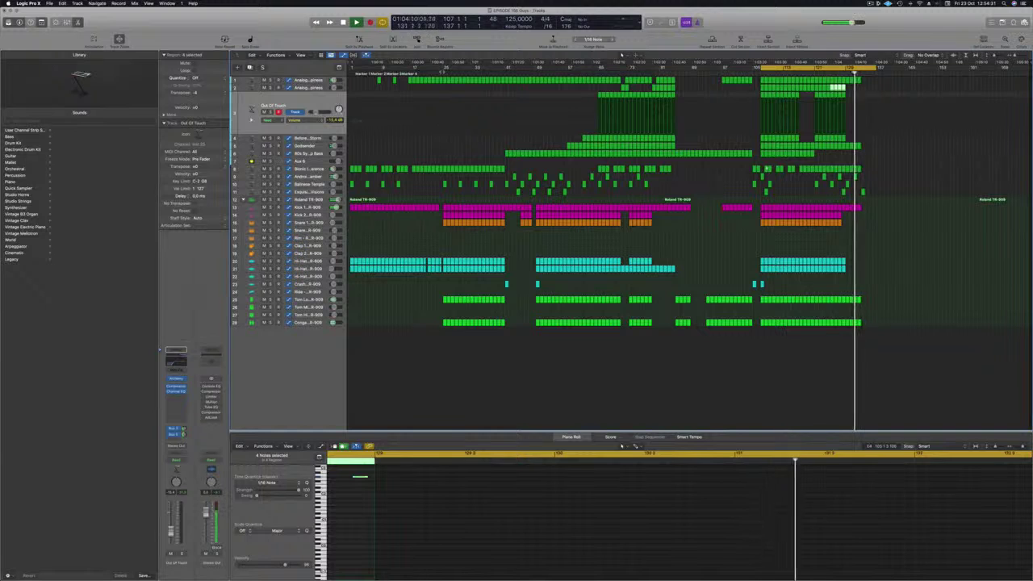
Copy all regions of the 16-bar section starting at bar 25 to bar 133 as the start of the outro
{"action": "left_click", "coordinate": [442, 73]}
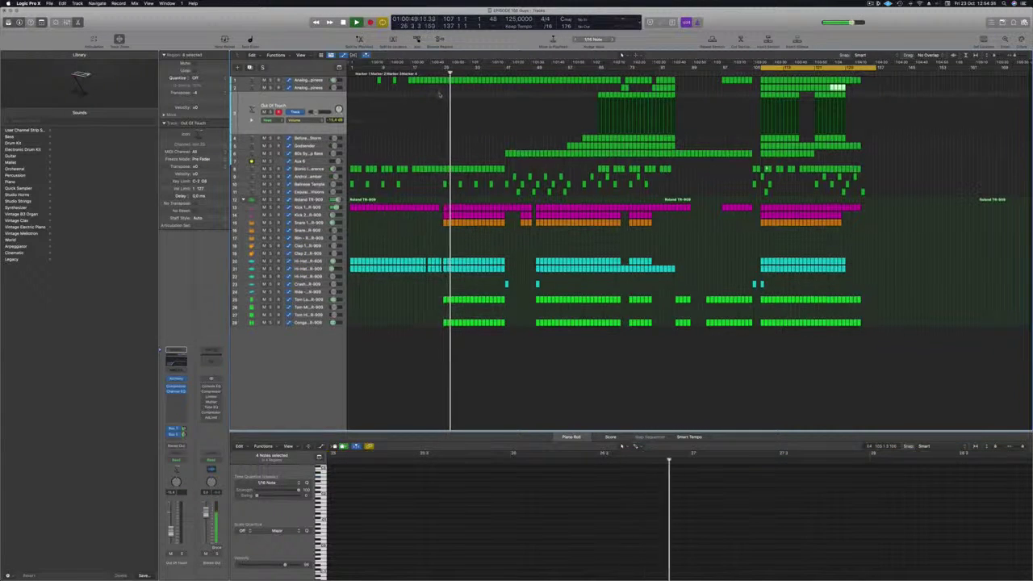
{"action": "key", "text": "space"}
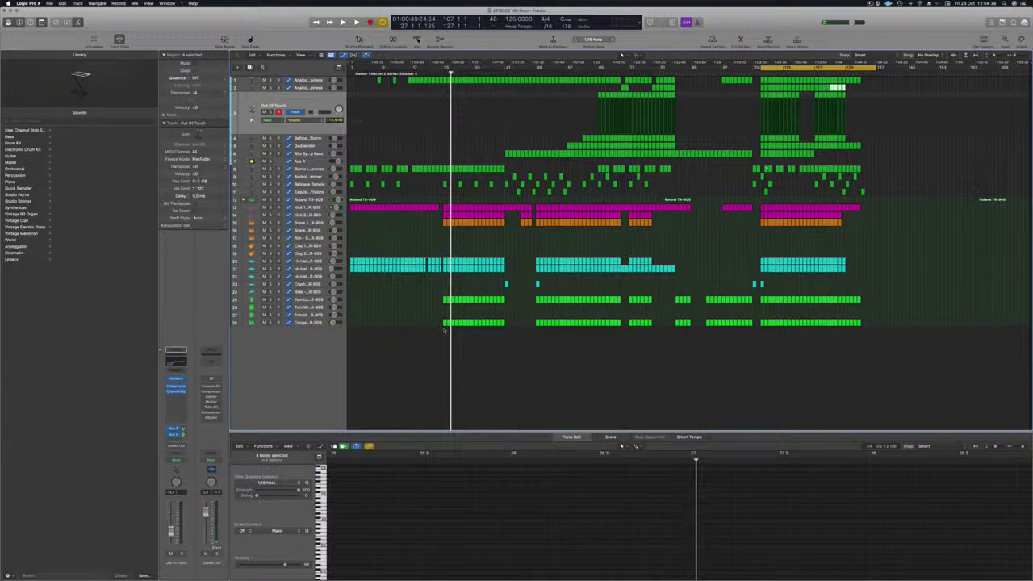
{"action": "left_click_drag", "start_coordinate": [444, 329], "coordinate": [866, 85]}
{"action": "key", "text": "space"}
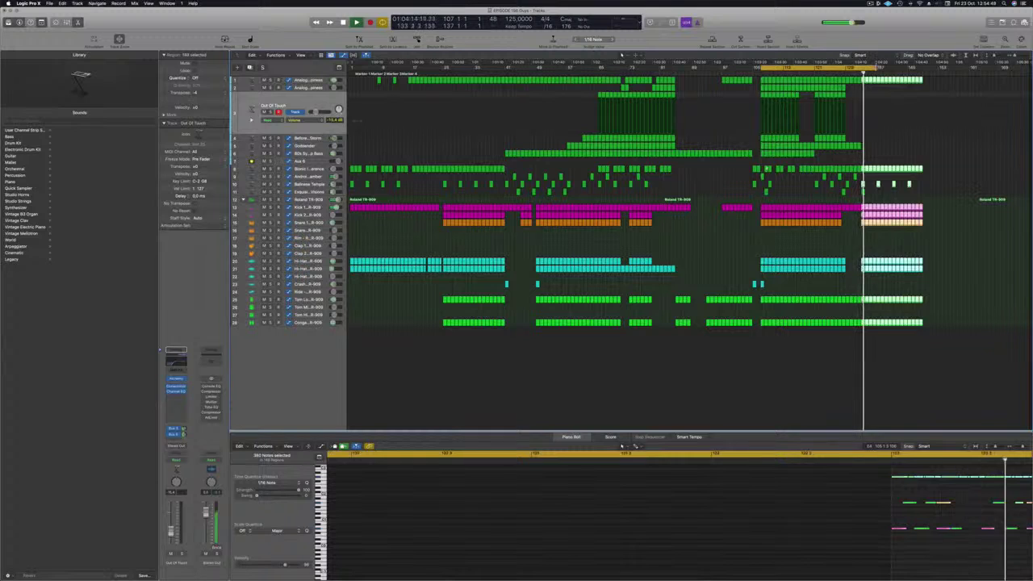
{"action": "left_click", "coordinate": [921, 117]}
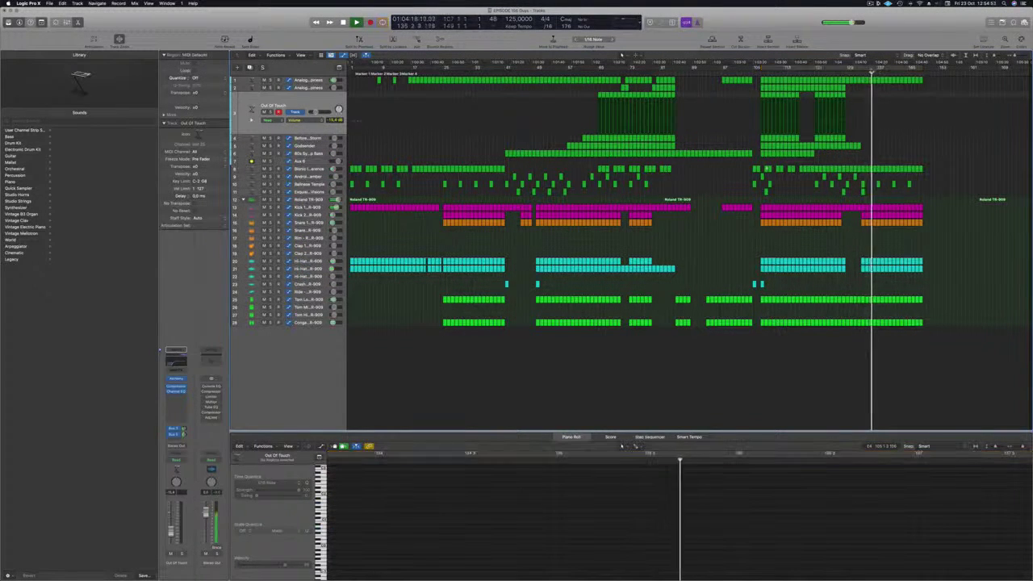
Set the cycle range to bars 133–149 and duplicate the 16-bar outro section at bar 149
{"action": "left_click_drag", "start_coordinate": [879, 67], "coordinate": [924, 67]}
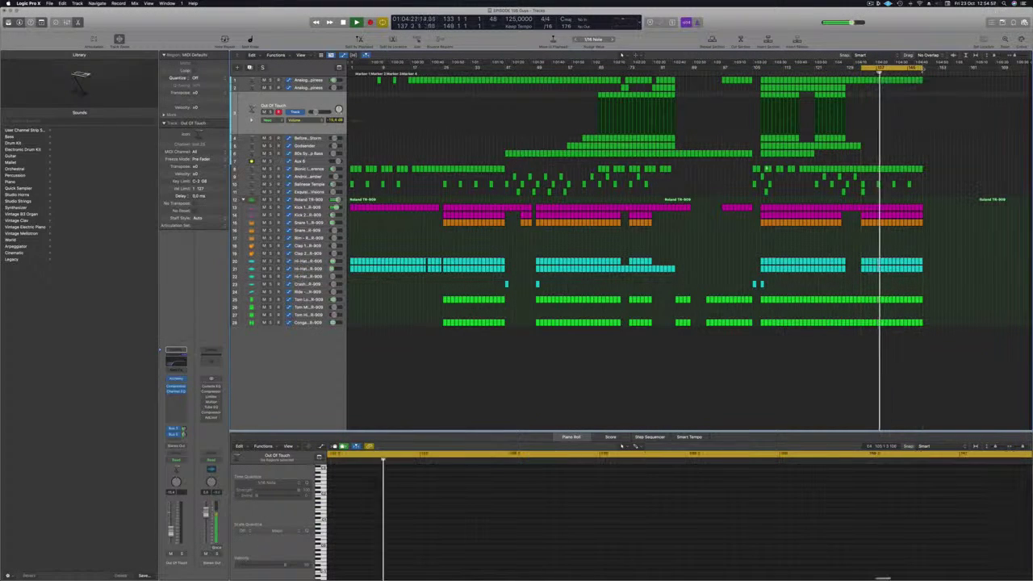
{"action": "key", "text": "ctrl+super+r"}
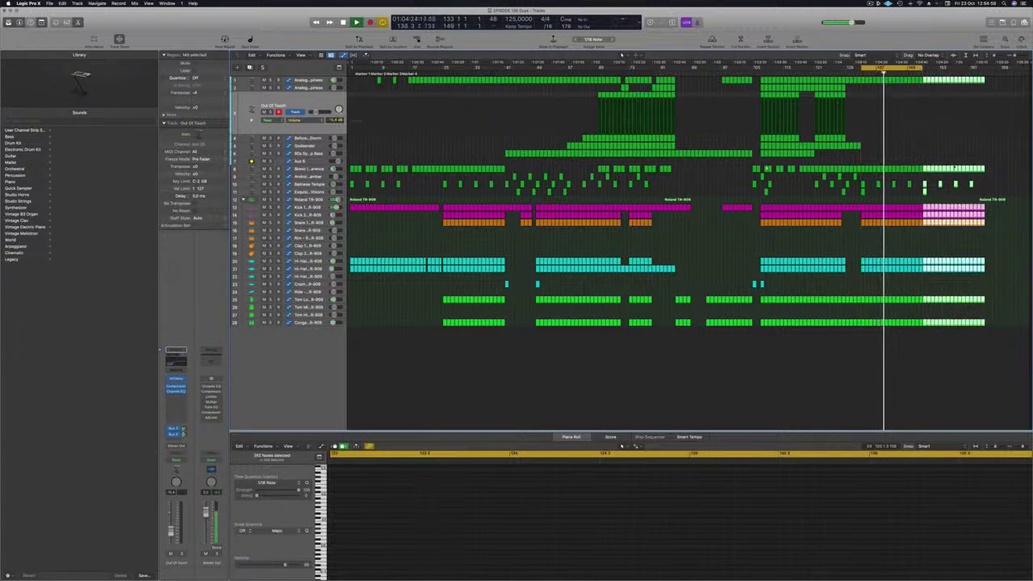
Delete the first Analogue Happiness track's regions from the second half of the outro, bars 149–165
{"action": "left_click", "coordinate": [1001, 84]}
{"action": "left_click", "coordinate": [969, 80]}
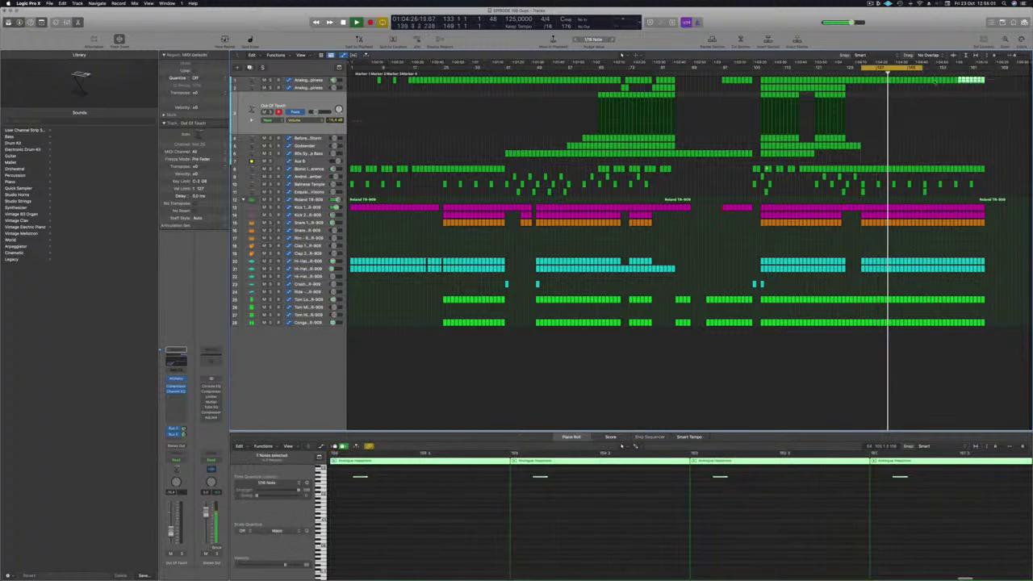
{"action": "key", "text": "Delete"}
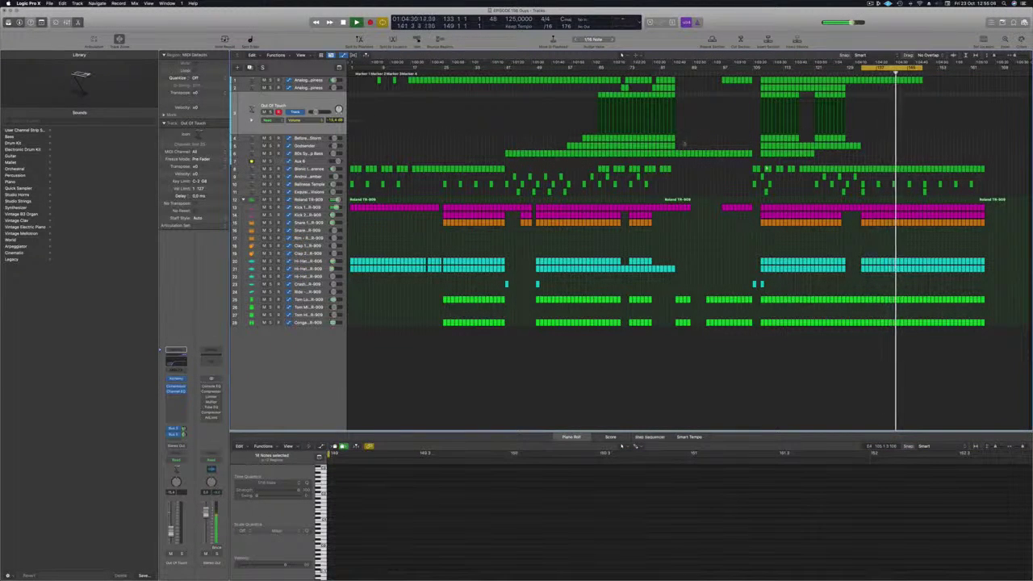
Copy the regions at bars 81–85 on tracks 2 to 5 to bar 149 and extend the cycle end to bar 153
{"action": "left_click_drag", "start_coordinate": [687, 87], "coordinate": [931, 149]}
{"action": "key", "text": "super+z"}
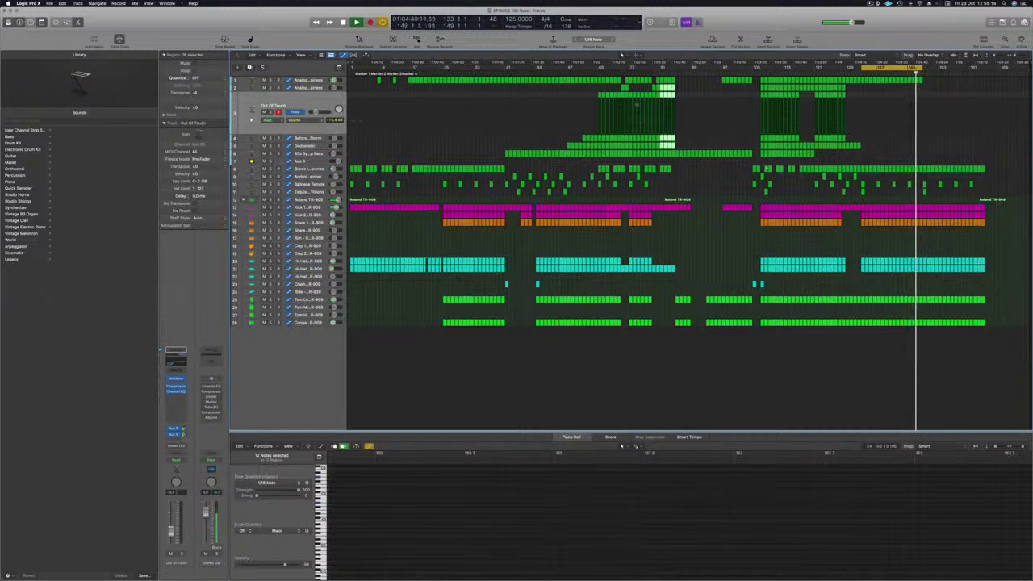
{"action": "left_click_drag", "start_coordinate": [668, 93], "coordinate": [938, 68]}
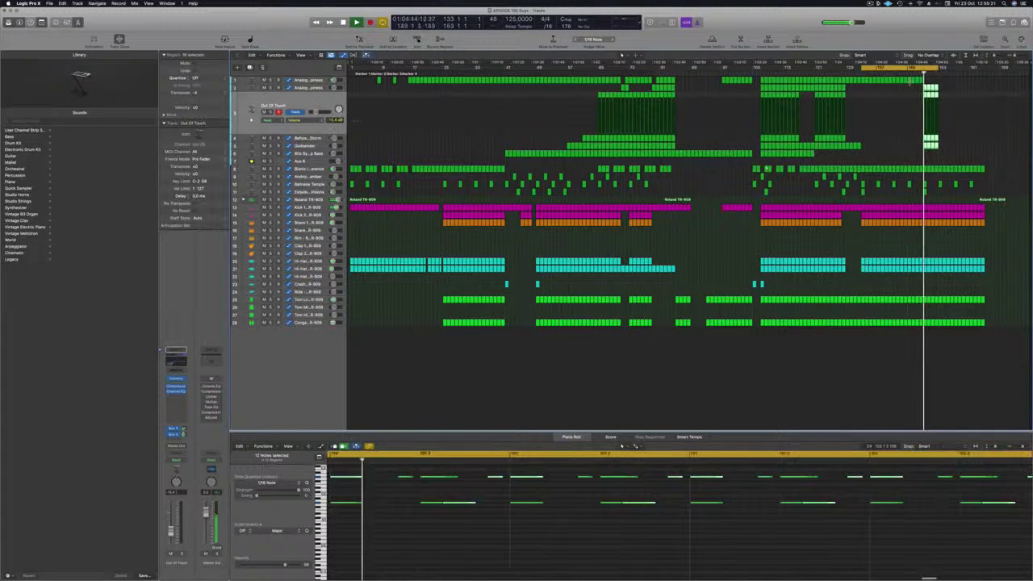
Delete the four copied regions at bar 149 on the second Analogue Happiness track
{"action": "scroll", "coordinate": [982, 99], "scroll_direction": "up", "scroll_amount": 5}
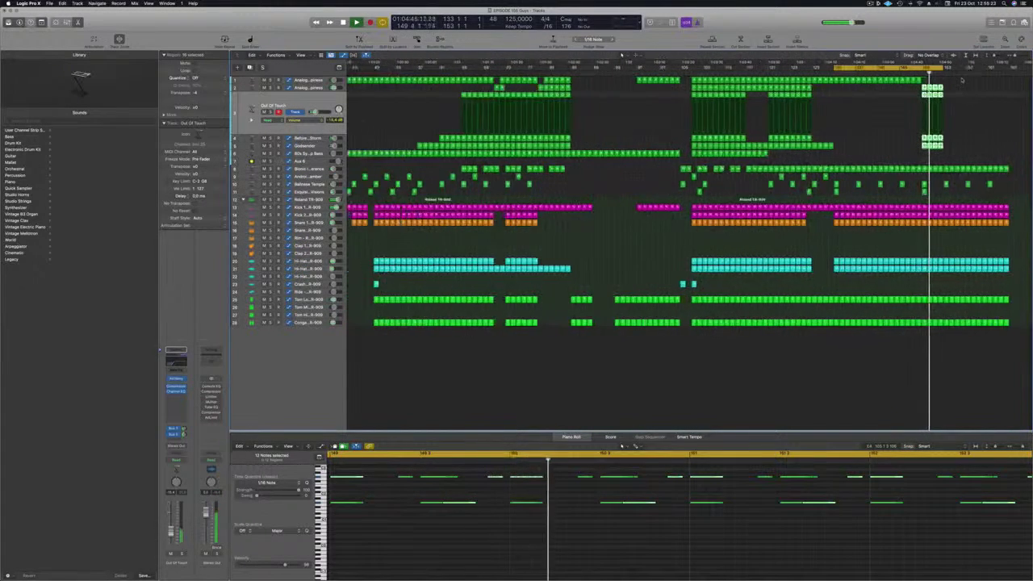
{"action": "left_click_drag", "start_coordinate": [951, 86], "coordinate": [920, 147]}
{"action": "key", "text": "BackSpace"}
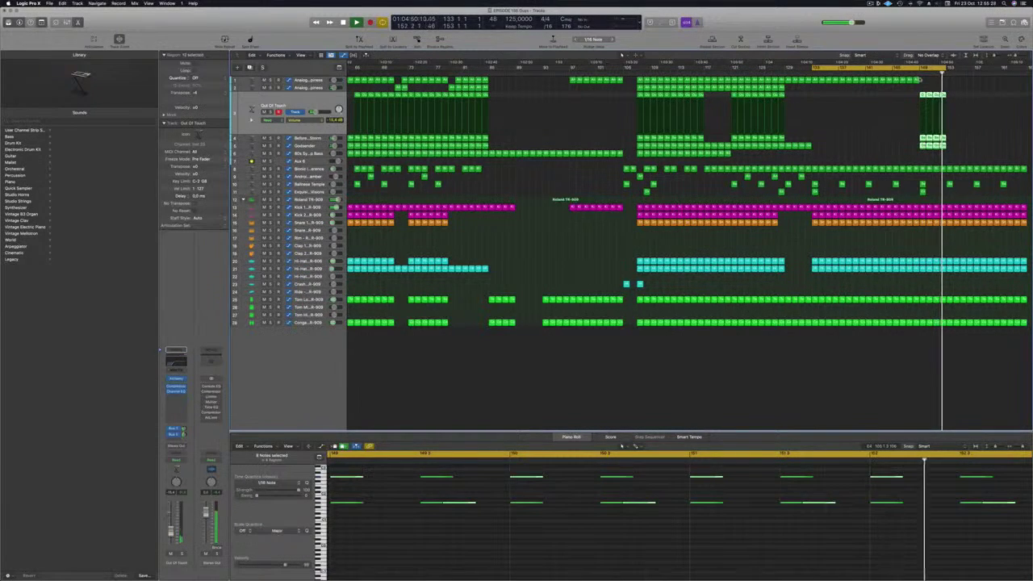
Duplicate the copied regions on tracks 3 to 5 at bar 153 and extend the cycle end to bar 165
{"action": "left_click", "coordinate": [913, 73]}
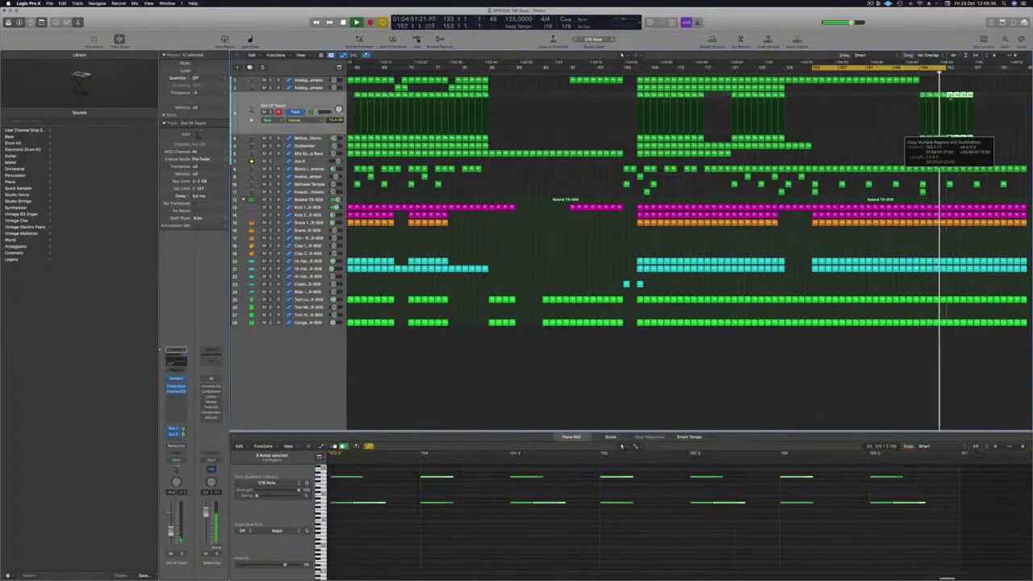
{"action": "key", "text": "super+Left"}
{"action": "left_click", "coordinate": [978, 101]}
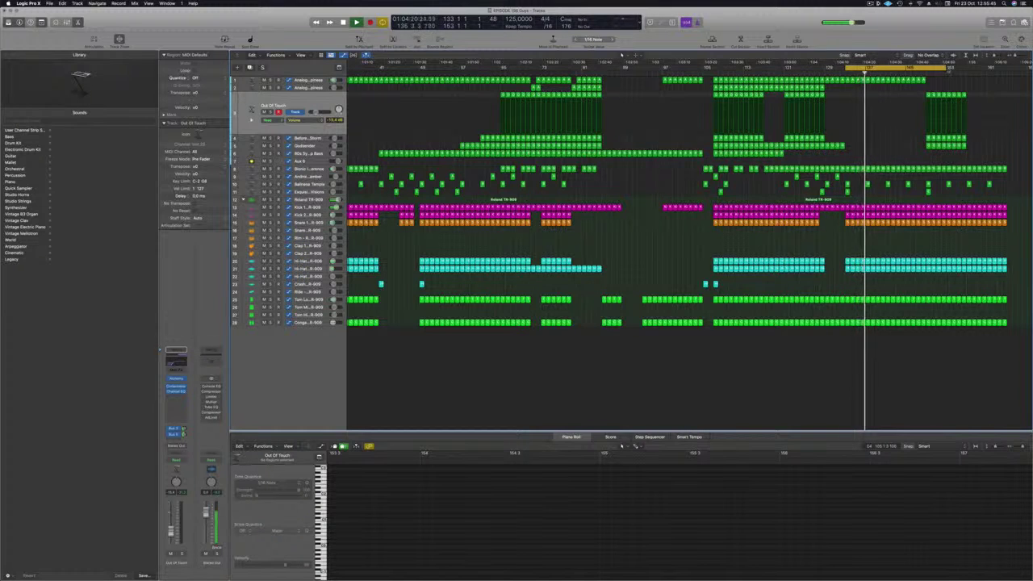
{"action": "left_click_drag", "start_coordinate": [948, 70], "coordinate": [1007, 70]}
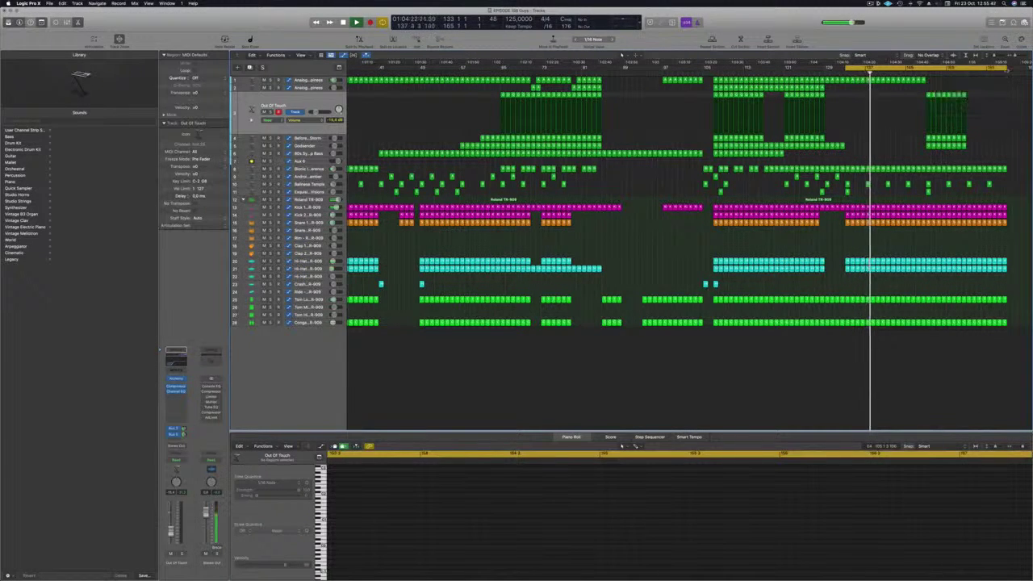